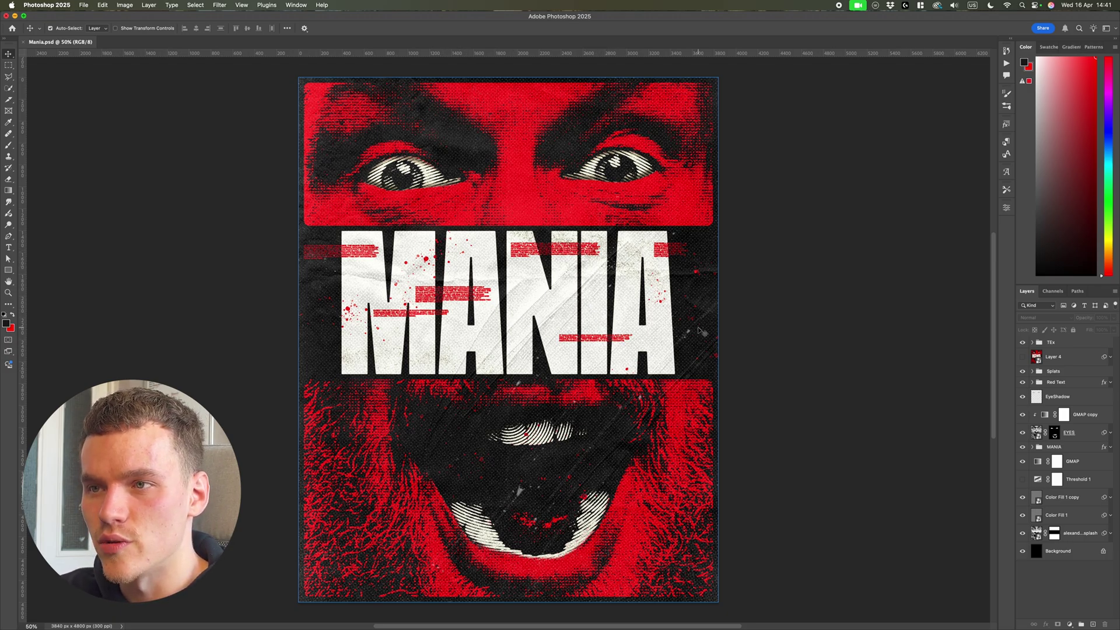
- Examine the finished MANIA poster up close, including its red text blocks, splatters, paper texture and halftone face, and fit it back on screen
scroll(339, 257, "up", 5)
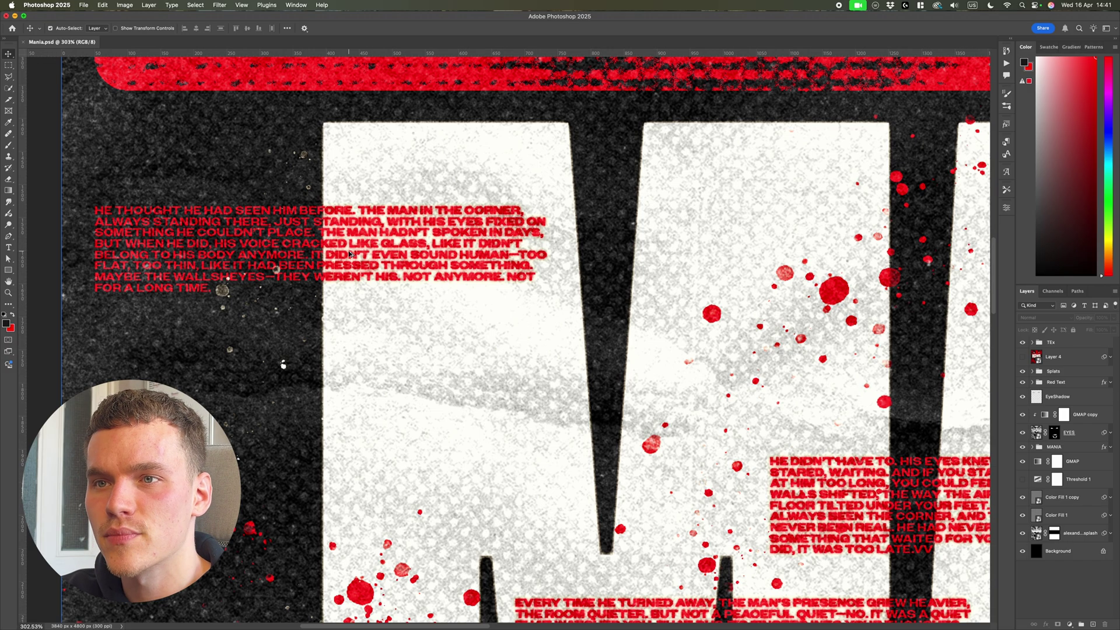
scroll(360, 257, "down", 3)
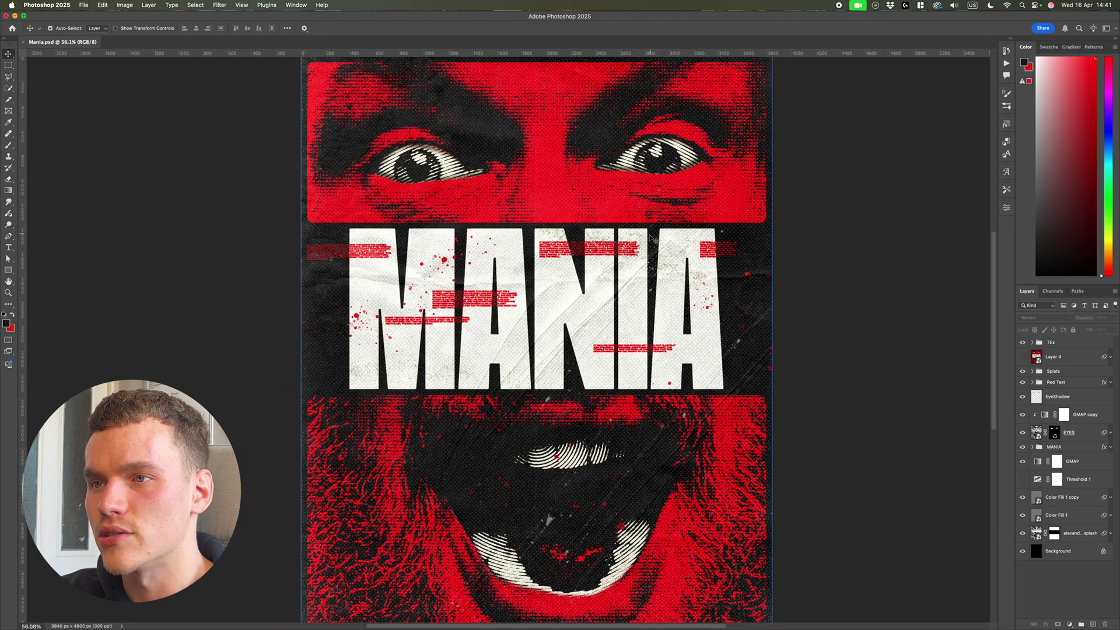
scroll(681, 272, "down", 1)
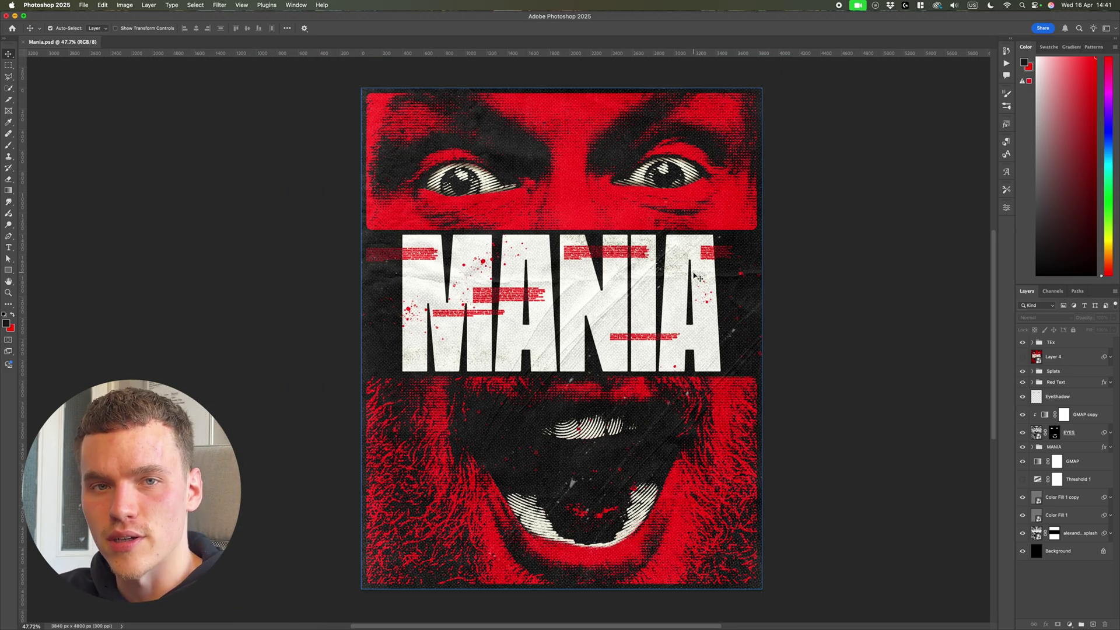
scroll(779, 281, "up", 2)
scroll(683, 491, "up", 4)
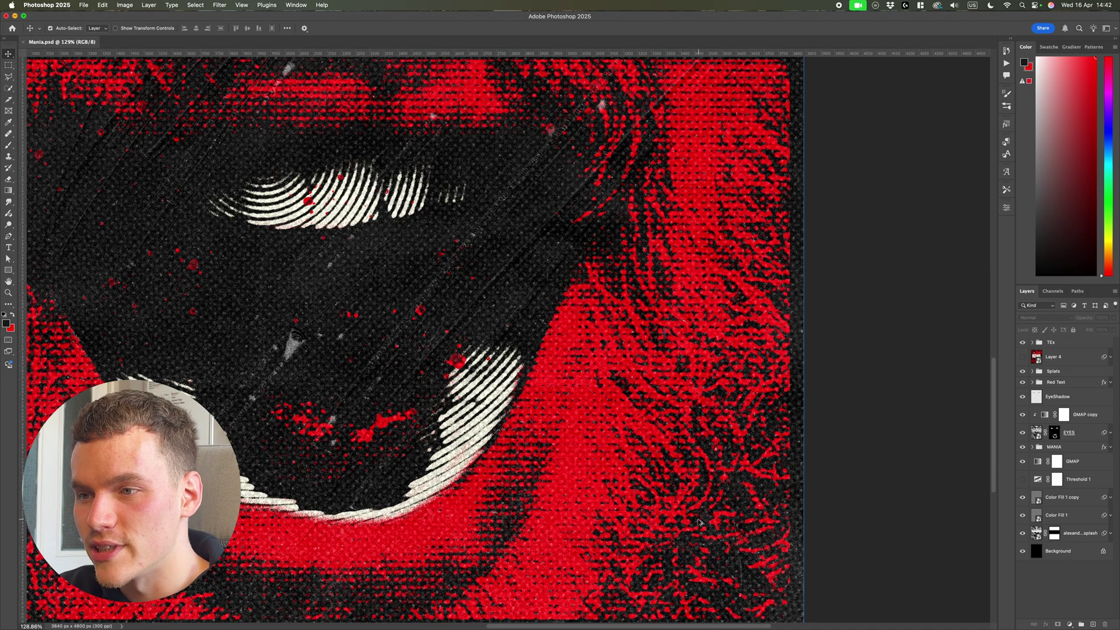
scroll(626, 486, "down", 1)
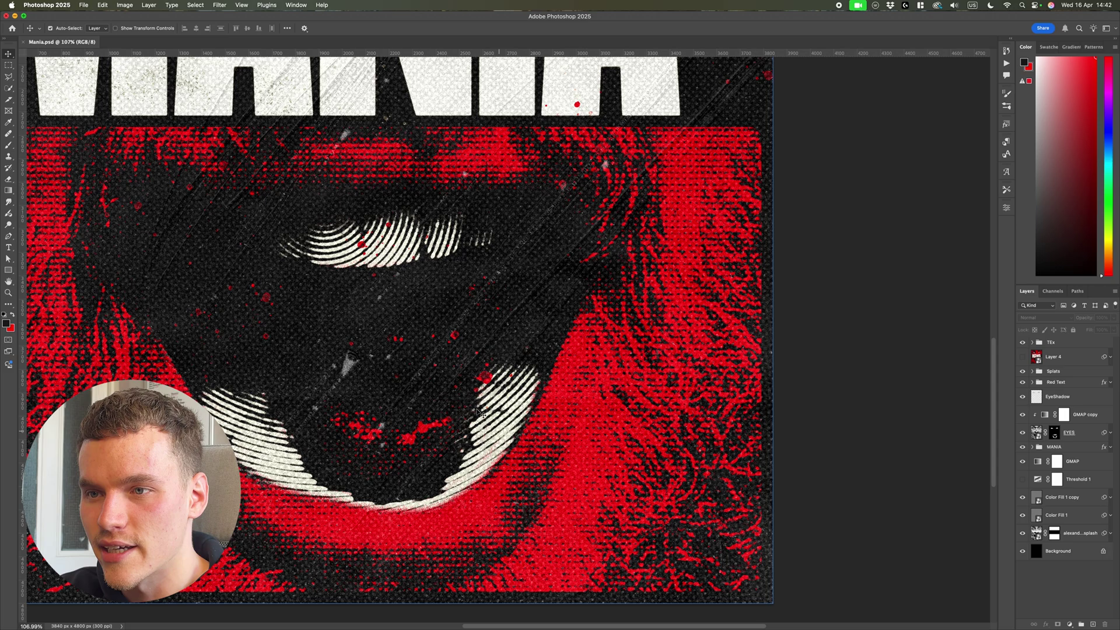
scroll(496, 391, "up", 1)
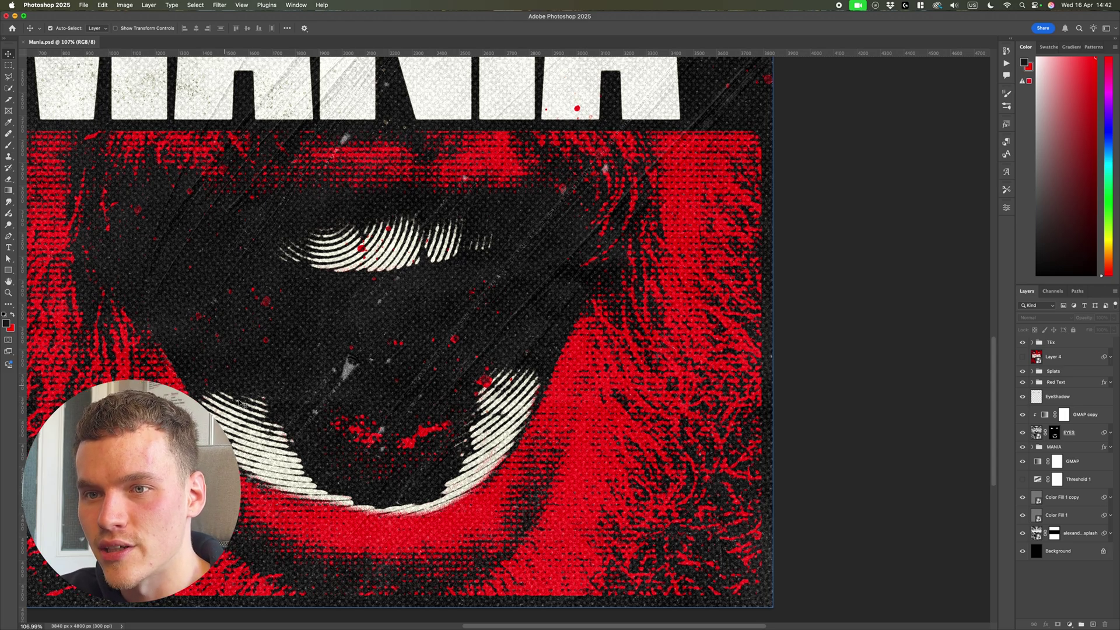
scroll(385, 350, "up", 3)
scroll(398, 304, "down", 5)
scroll(449, 256, "up", 2)
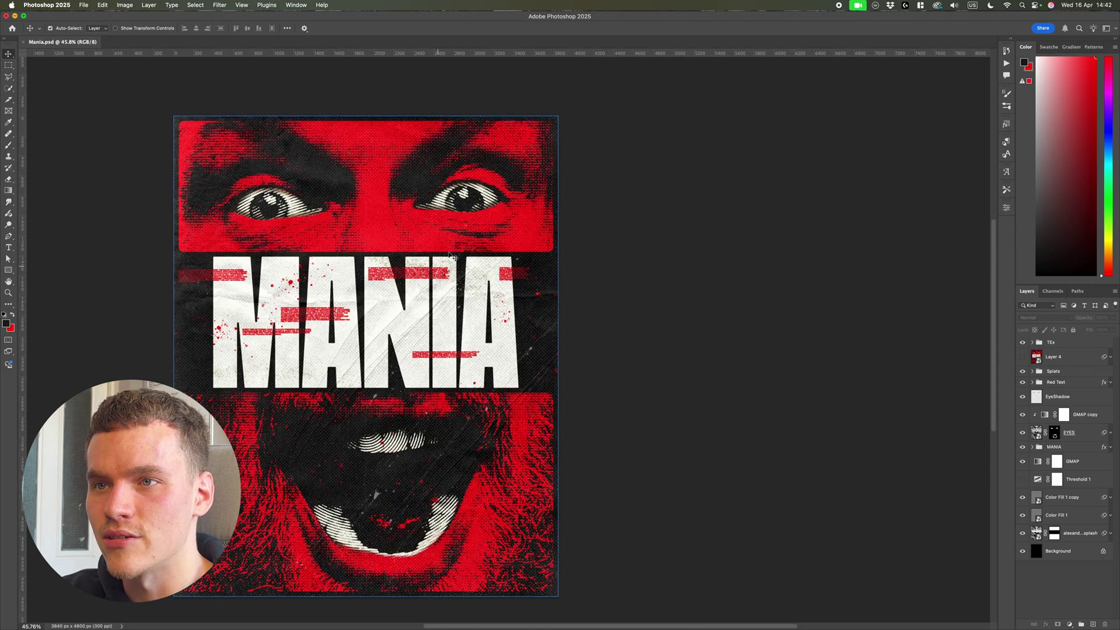
scroll(450, 254, "up", 5)
key("super+0")
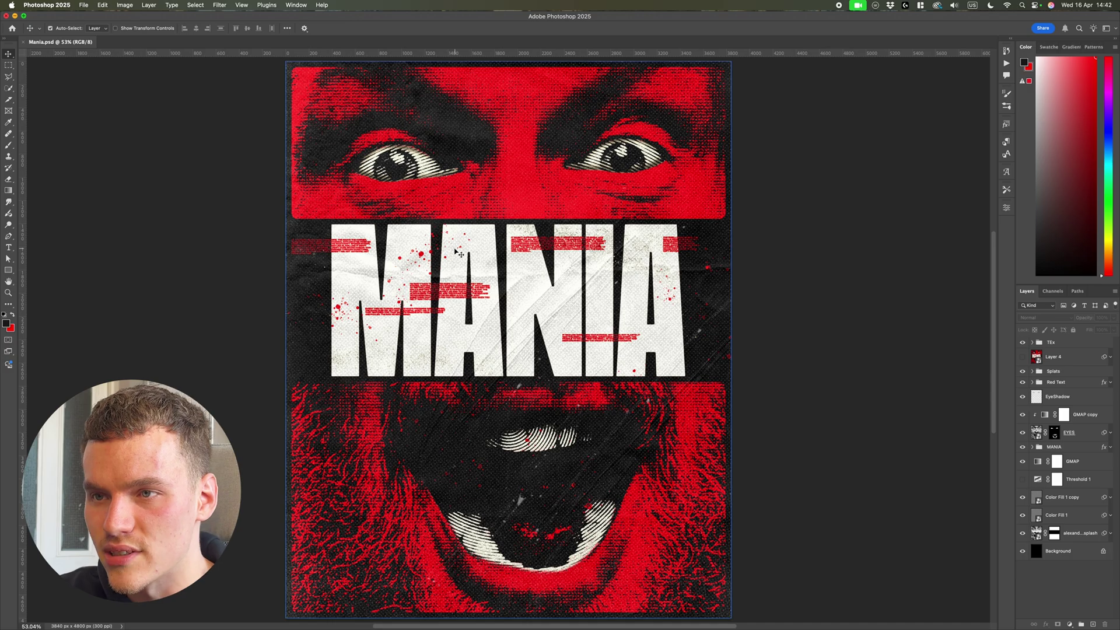
scroll(457, 252, "down", 1)
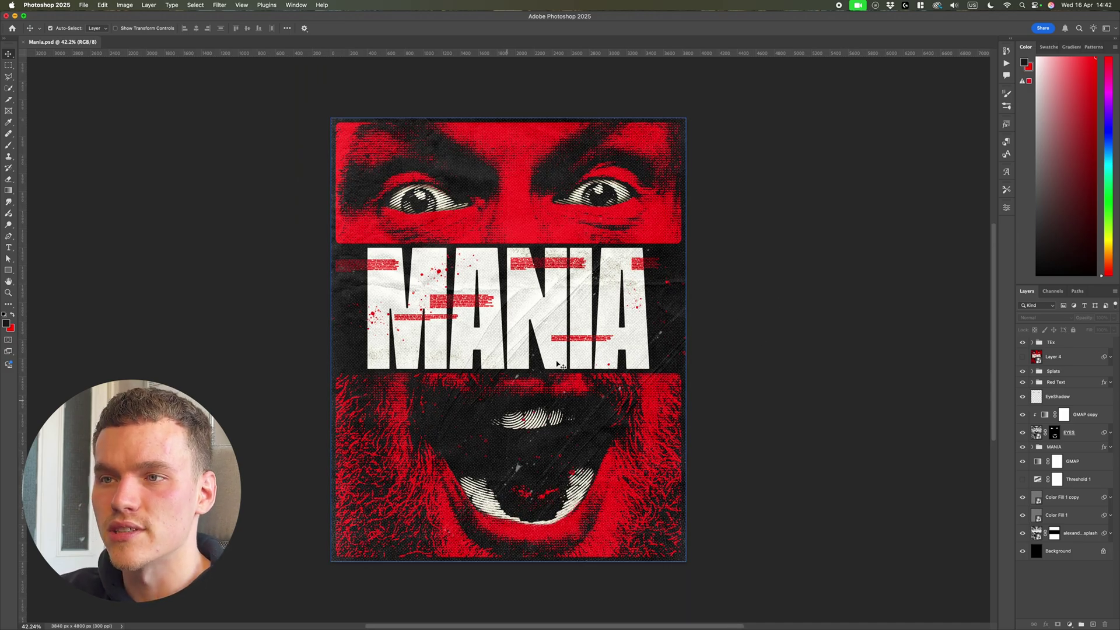
scroll(651, 415, "up", 3)
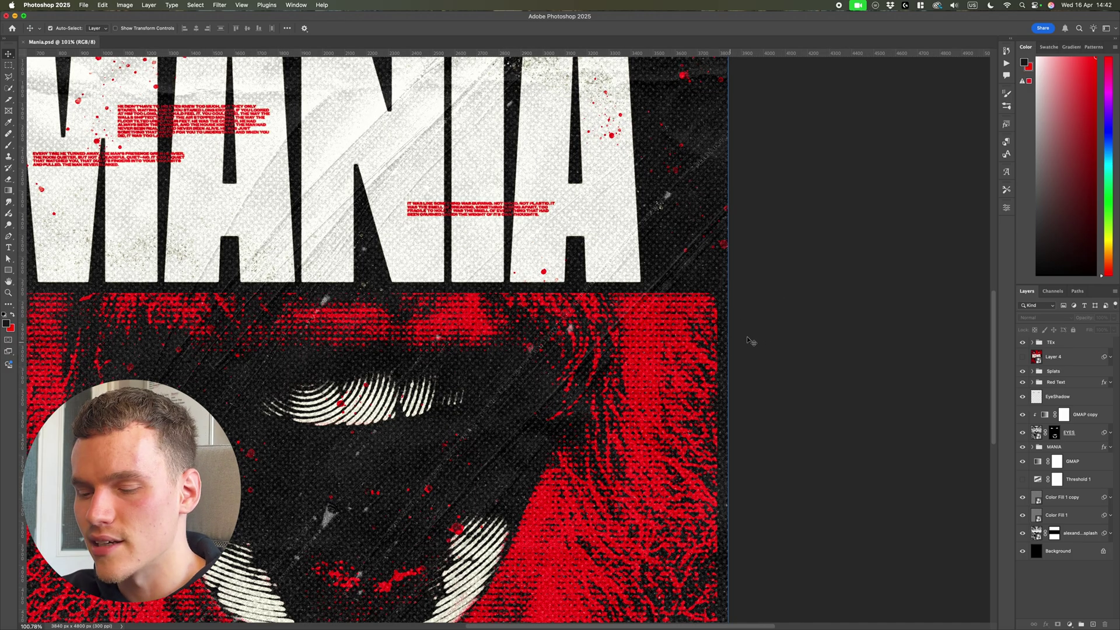
key("super+0")
- Create a new RGB document 3840 px wide and 4800 px high at 300 pixels/inch
key("super+n")
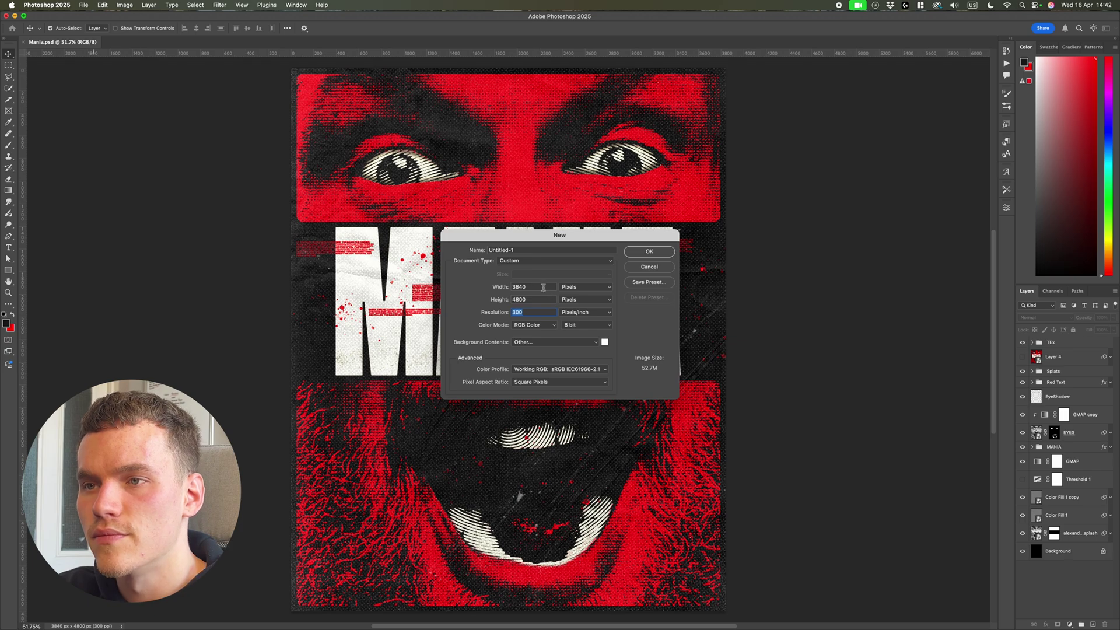
left_click(543, 287)
left_click(542, 299)
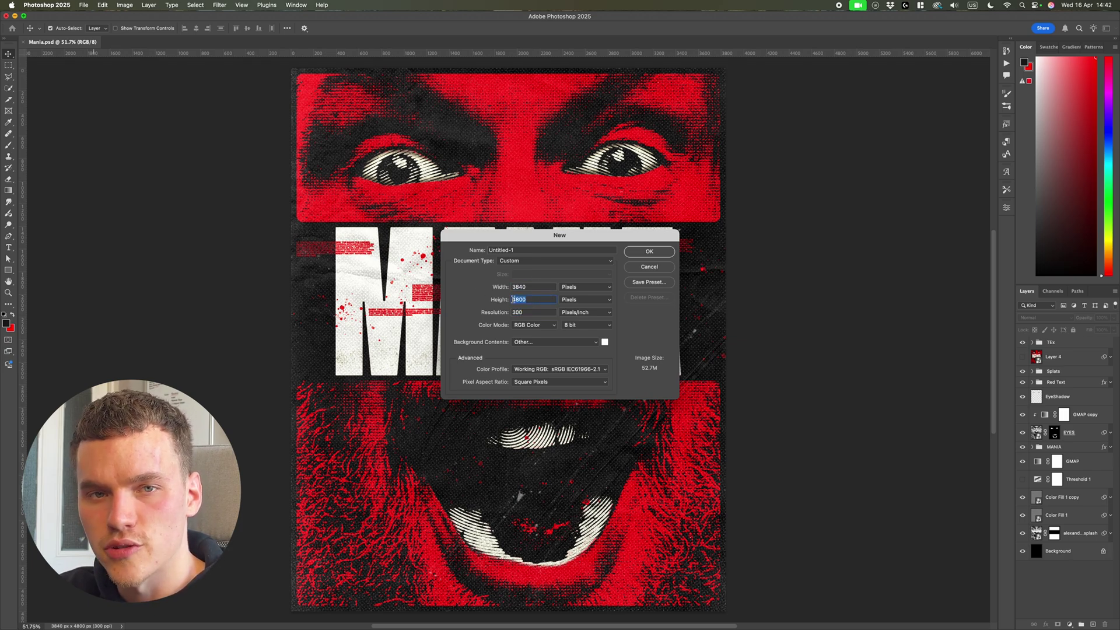
left_click(541, 314)
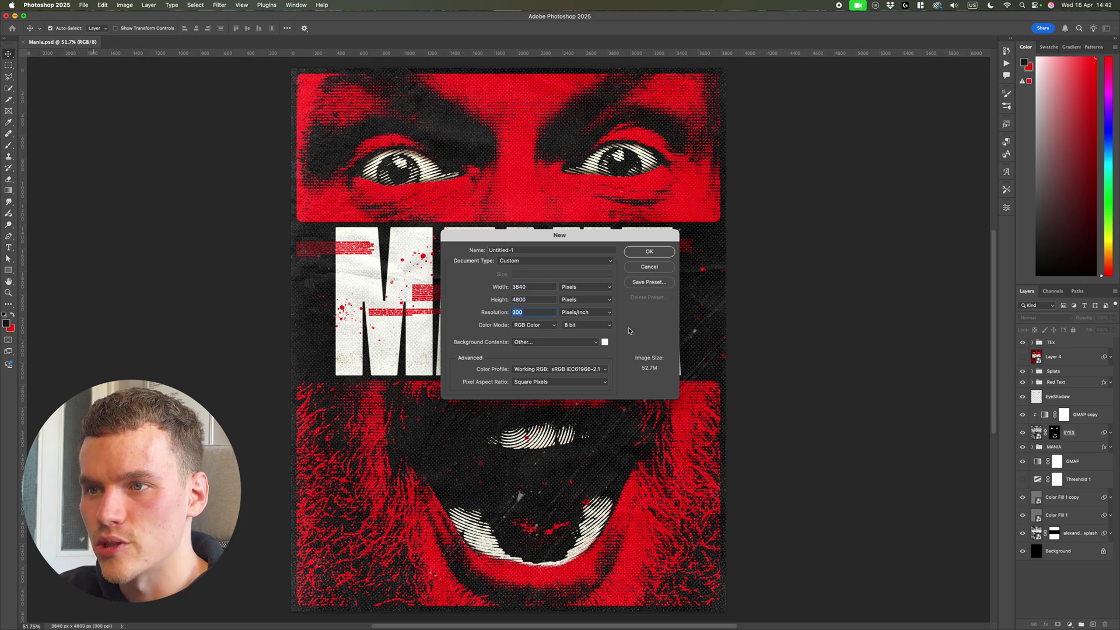
left_click(649, 252)
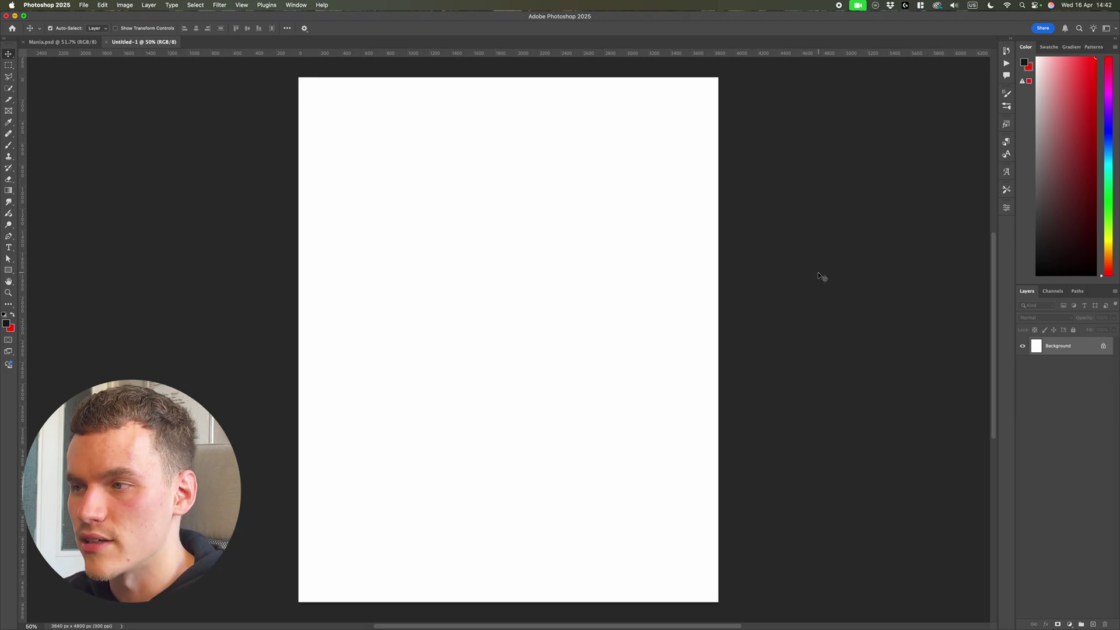
- Fill the Background layer with the near-black swatch colour and unlock it, restoring the default black and white swatches
key("x")
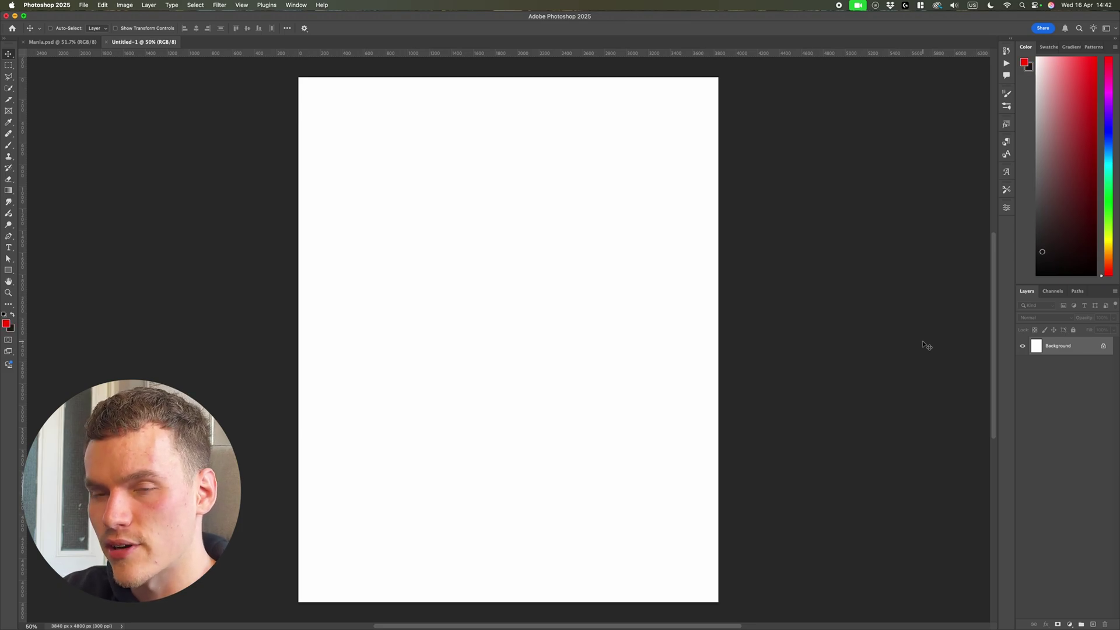
key("super+BackSpace")
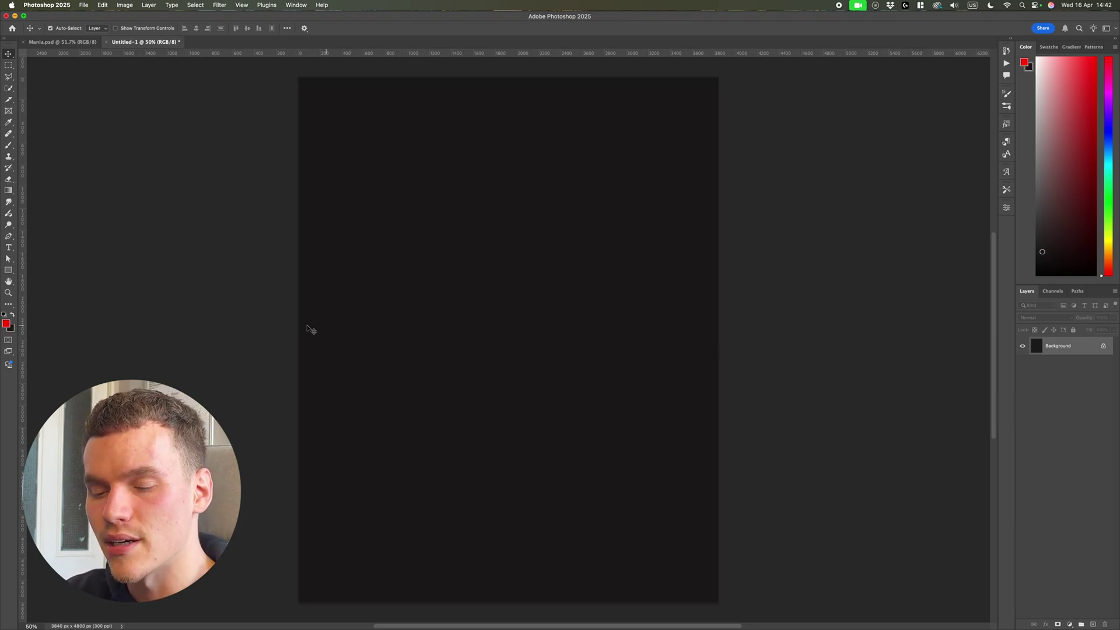
key("d")
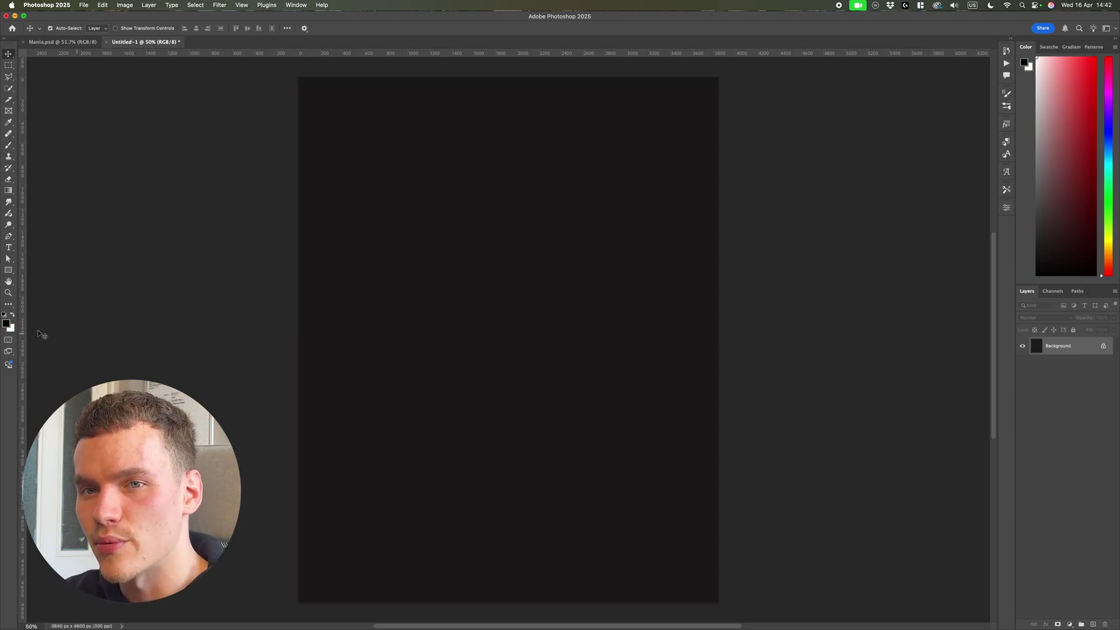
left_click(1102, 348)
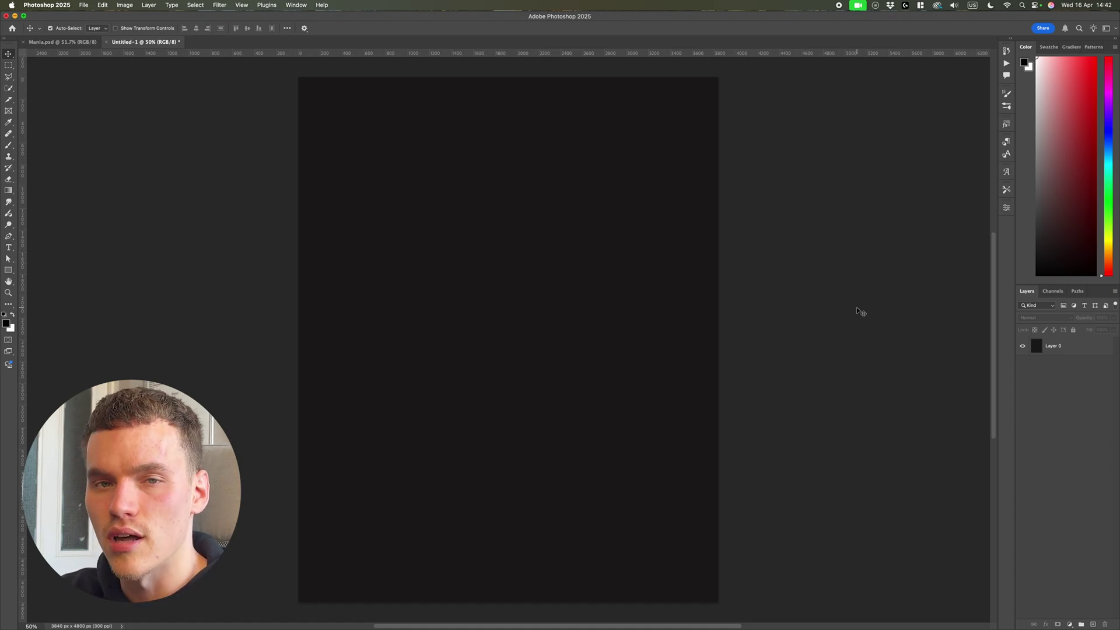
- Add a guide layout with 5 columns and 7 rows, 50 px gutters and 50 px margins on all sides
left_click(242, 5)
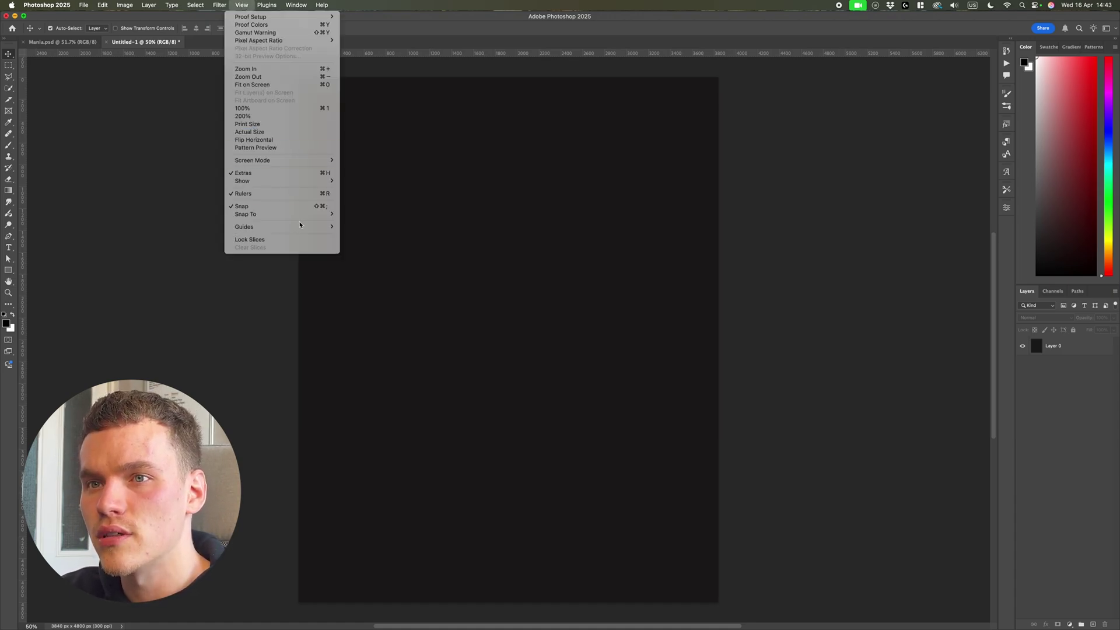
mouse_move(315, 226)
left_click(409, 282)
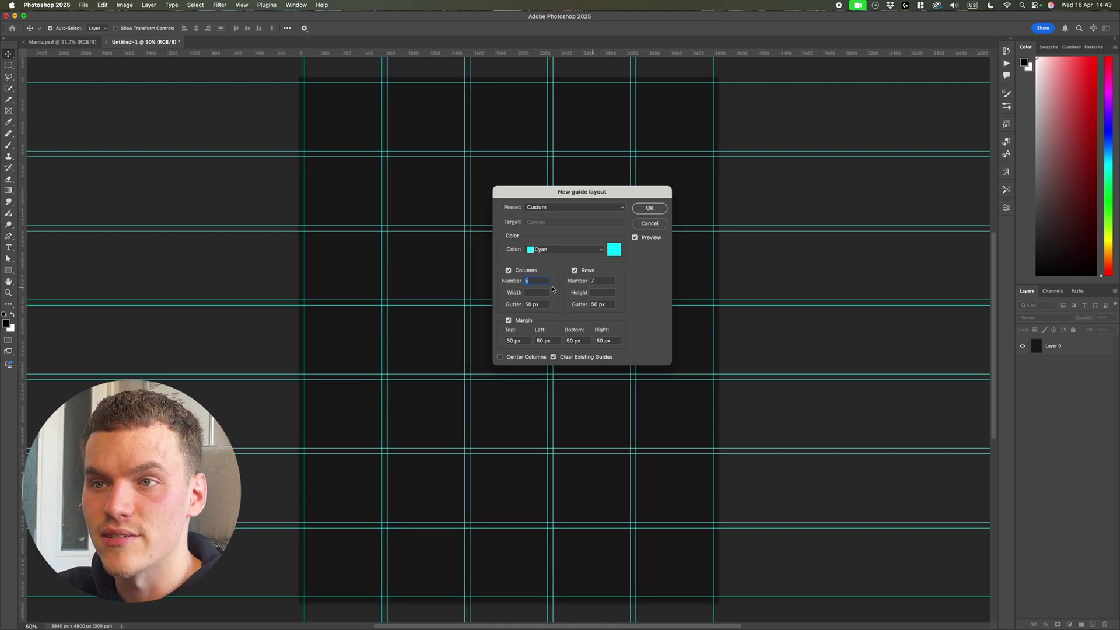
left_click(604, 280)
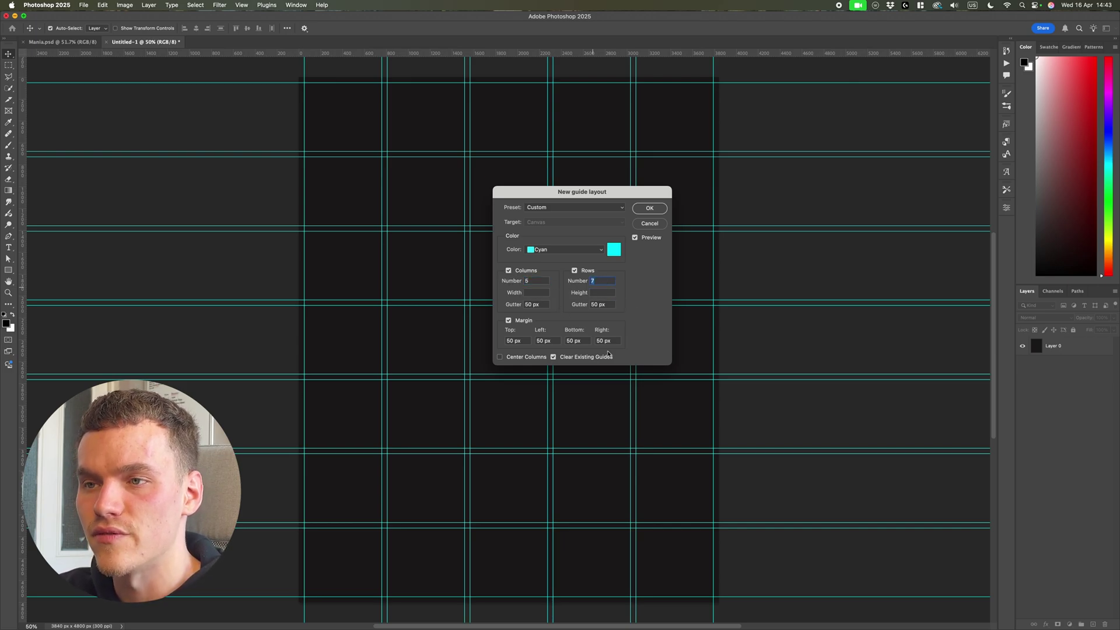
left_click(650, 208)
scroll(817, 268, "down", 2)
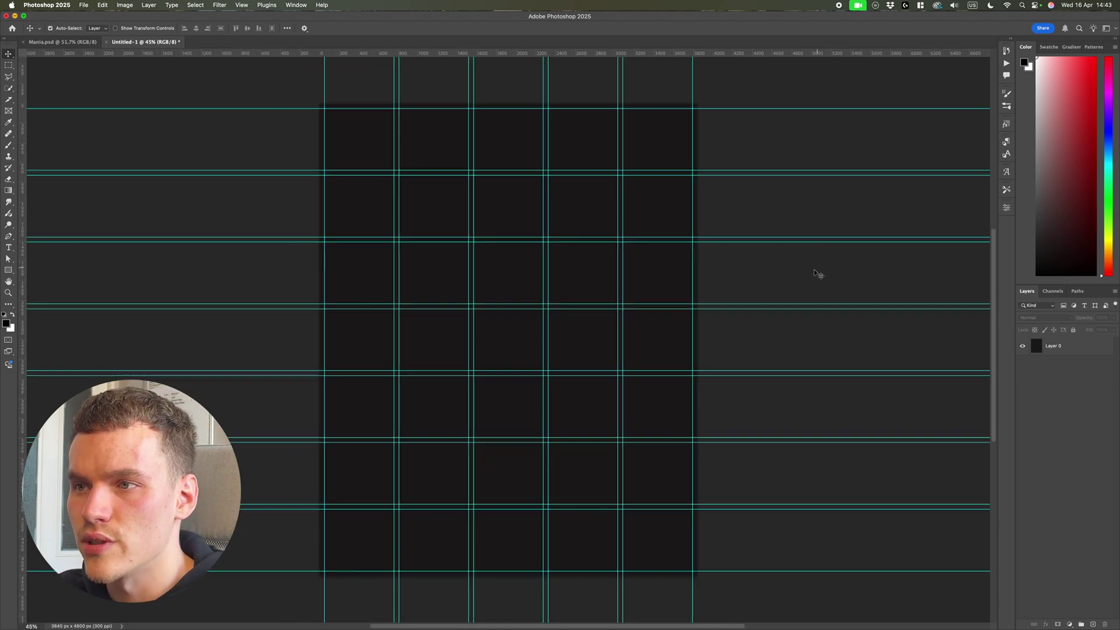
scroll(624, 149, "up", 2)
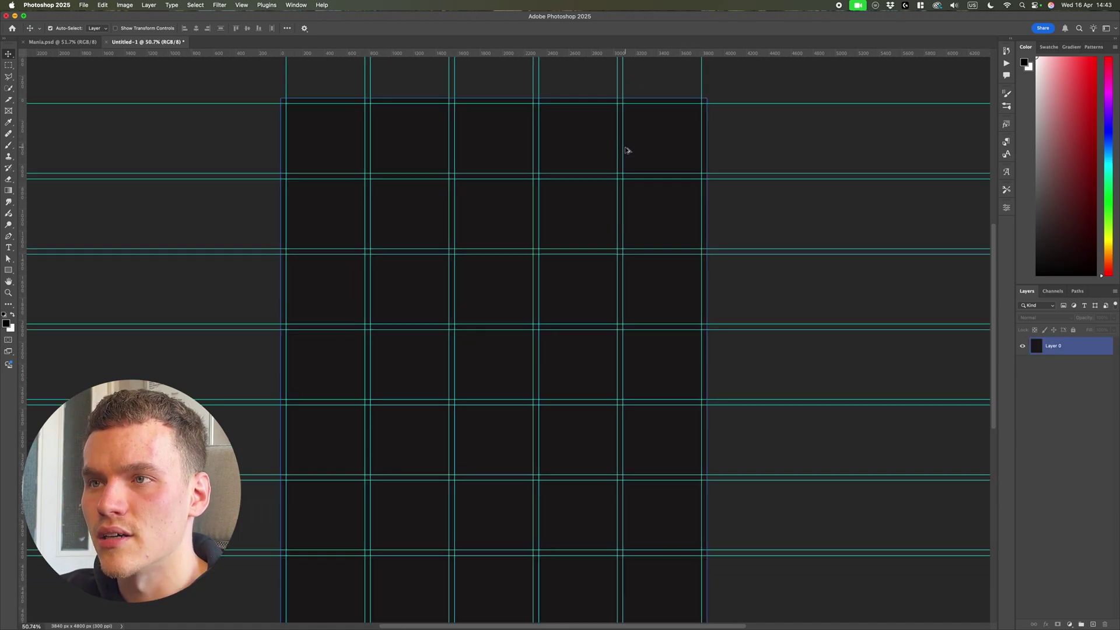
scroll(712, 150, "down", 3)
scroll(713, 150, "up", 2)
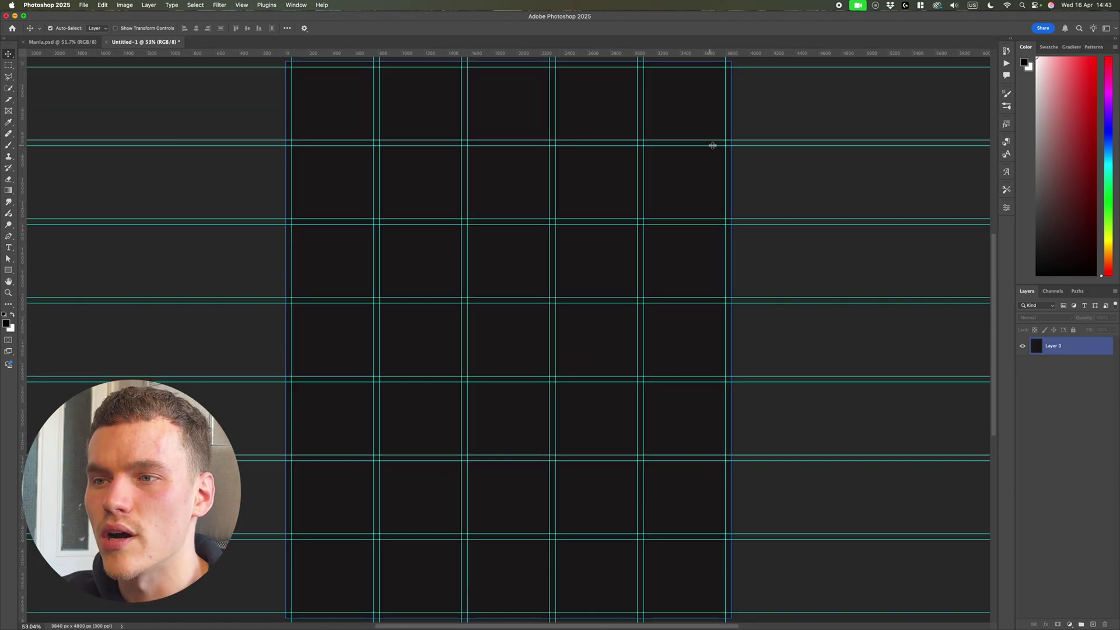
- Place the black-and-white portrait of the screaming bearded man in the centre of the canvas above the dark layer
left_click(820, 236)
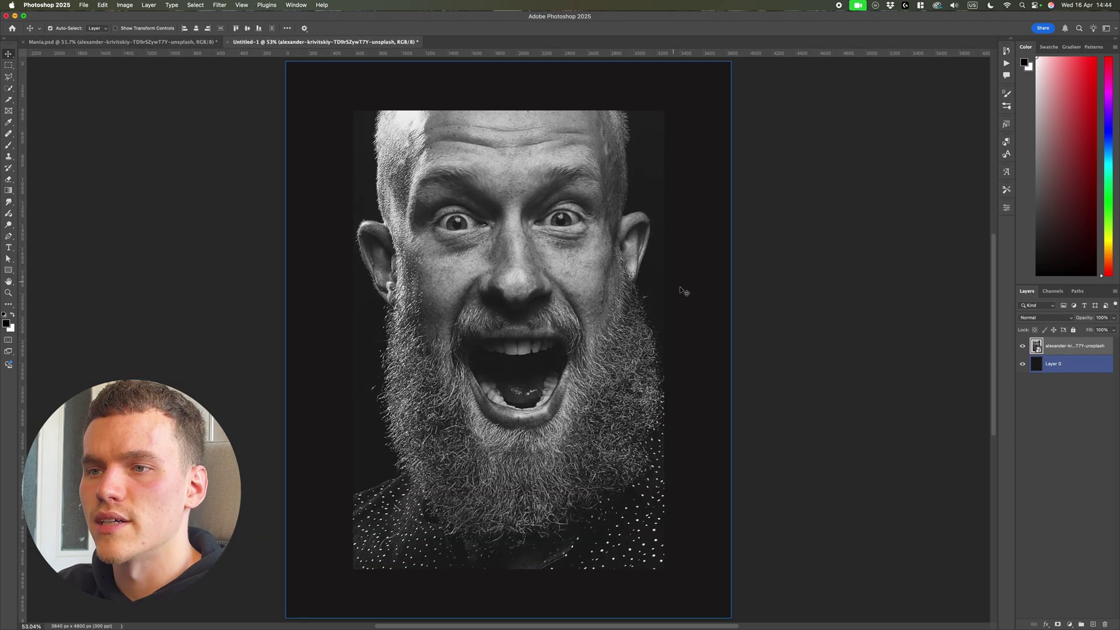
scroll(689, 294, "down", 1)
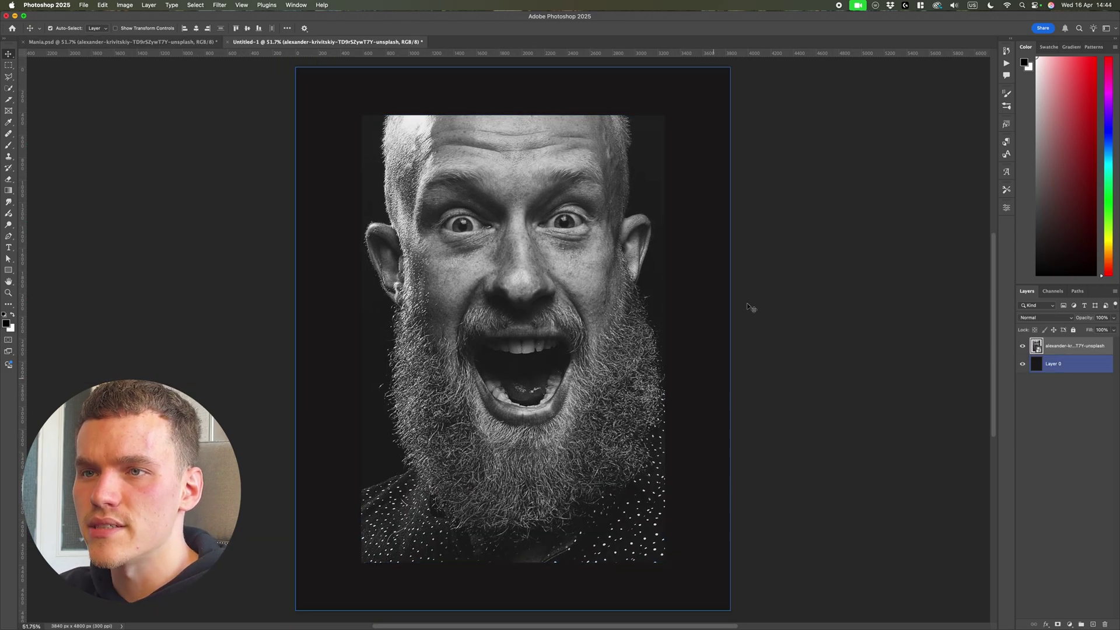
left_click(821, 327)
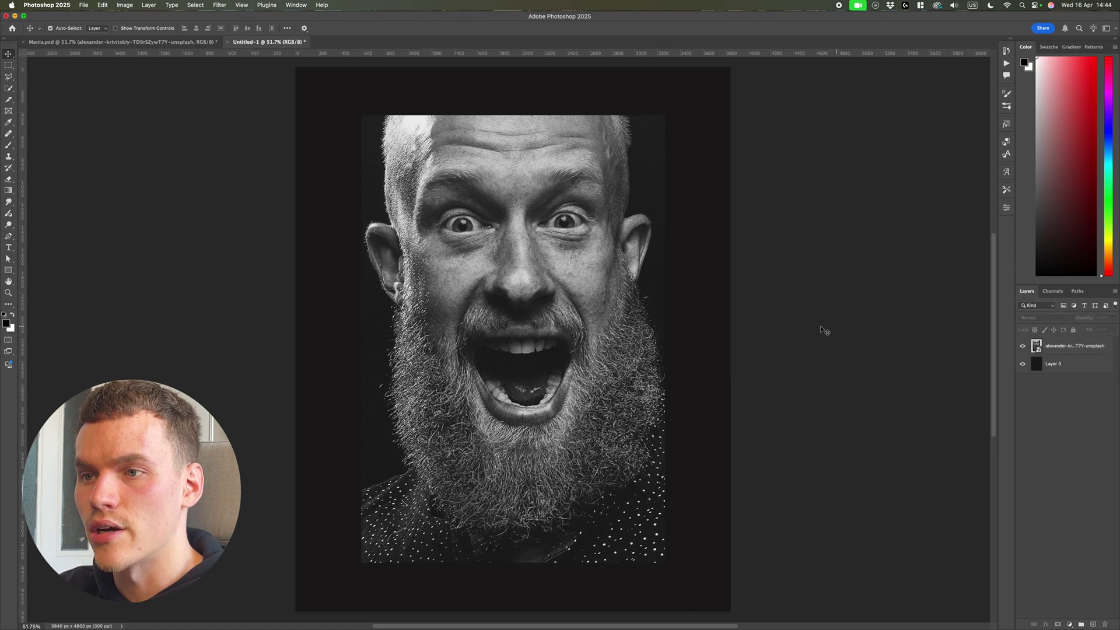
key("super+0")
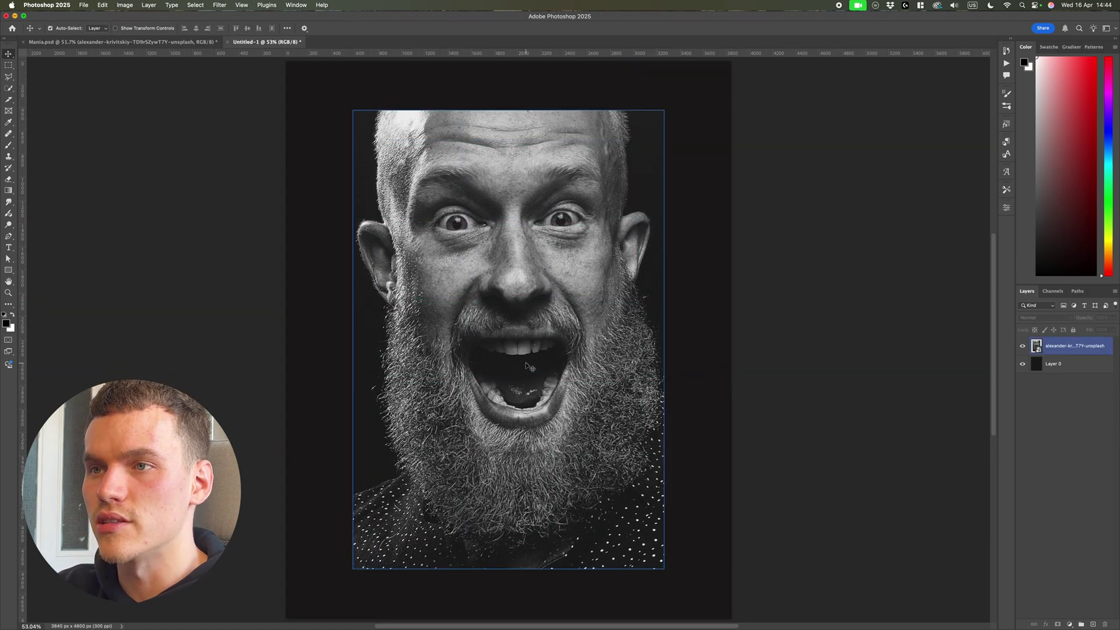
scroll(629, 365, "down", 1)
- Scale the portrait up to about 31.47% and shift it so the face fills the poster grid
left_click(700, 371)
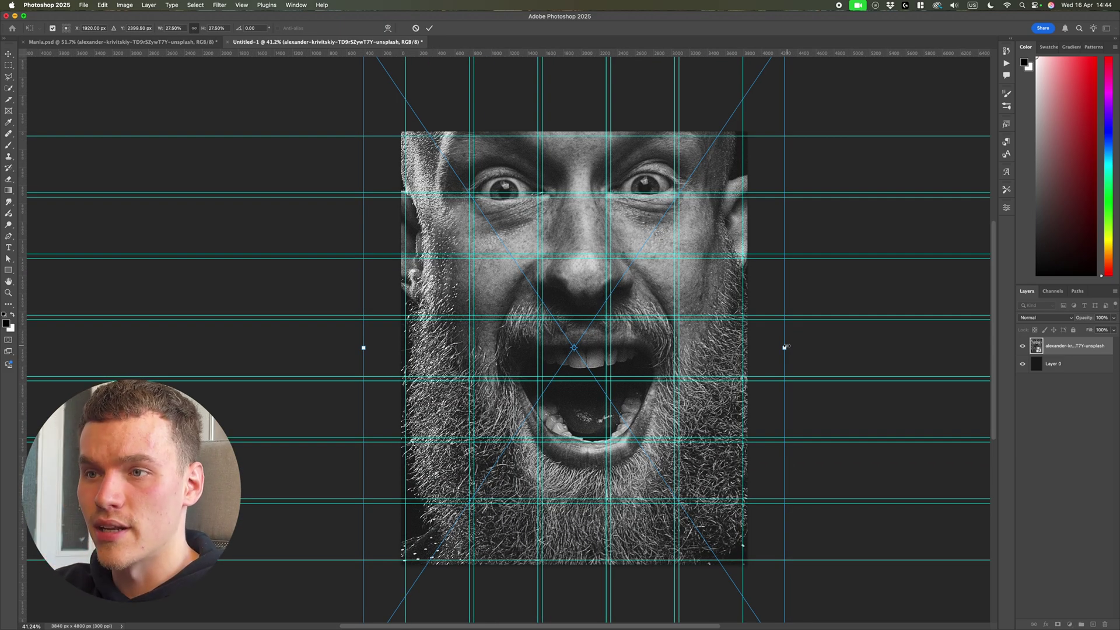
left_click_drag(695, 403, 705, 442)
scroll(714, 379, "down", 2)
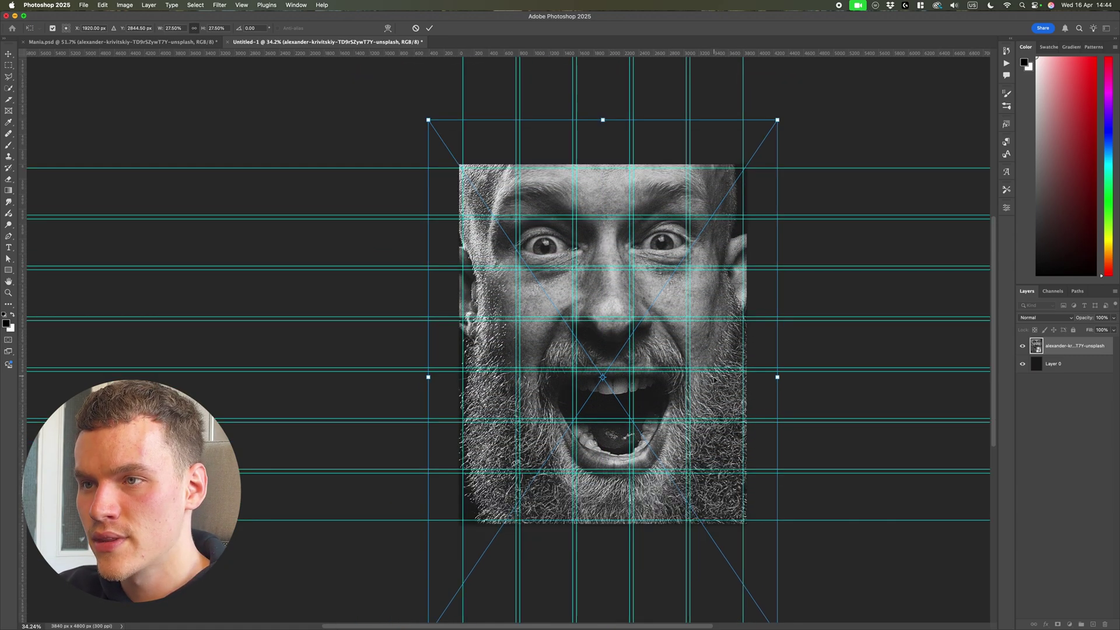
left_click_drag(777, 376, 787, 377)
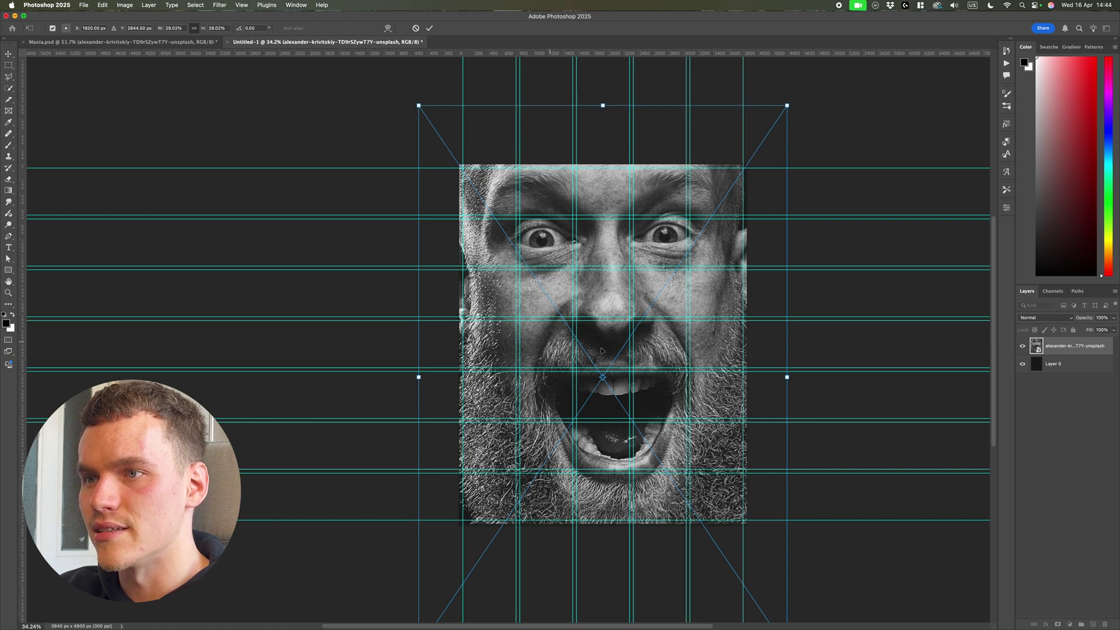
mouse_move(788, 378)
left_mouse_down()
mouse_move(817, 374)
mouse_move(804, 380)
left_mouse_up()
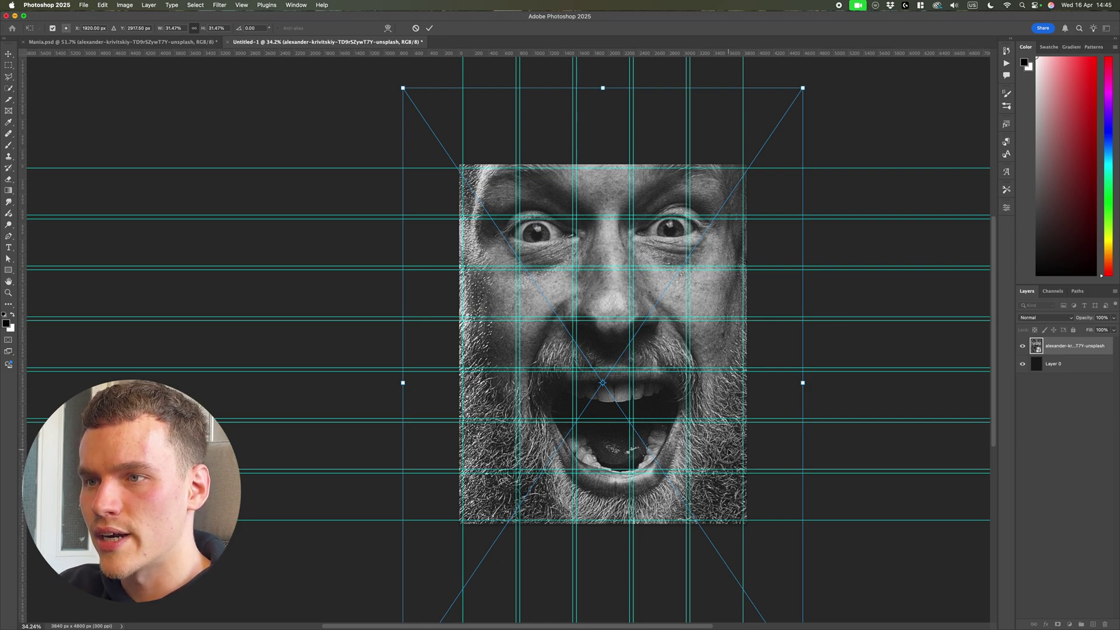
- Rotate the portrait to 0.65°, scale it to 32.07% and reposition it so the face sits centred in the grid
left_click_drag(728, 452, 723, 453)
left_click_drag(818, 383, 819, 386)
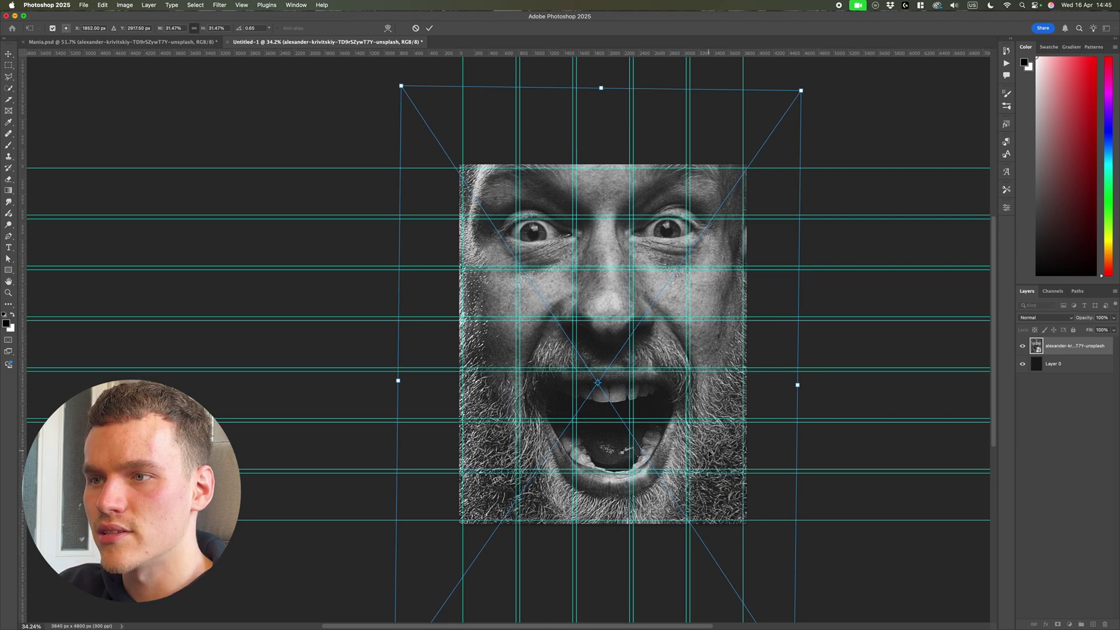
left_click_drag(709, 454, 710, 458)
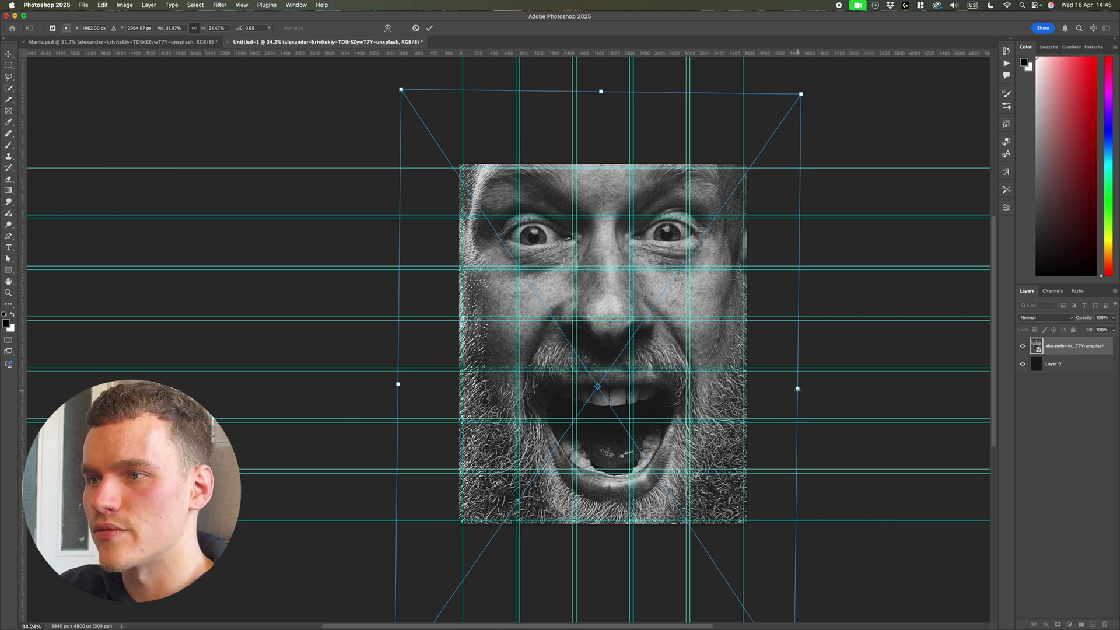
left_click_drag(797, 389, 802, 390)
left_click_drag(718, 398, 719, 400)
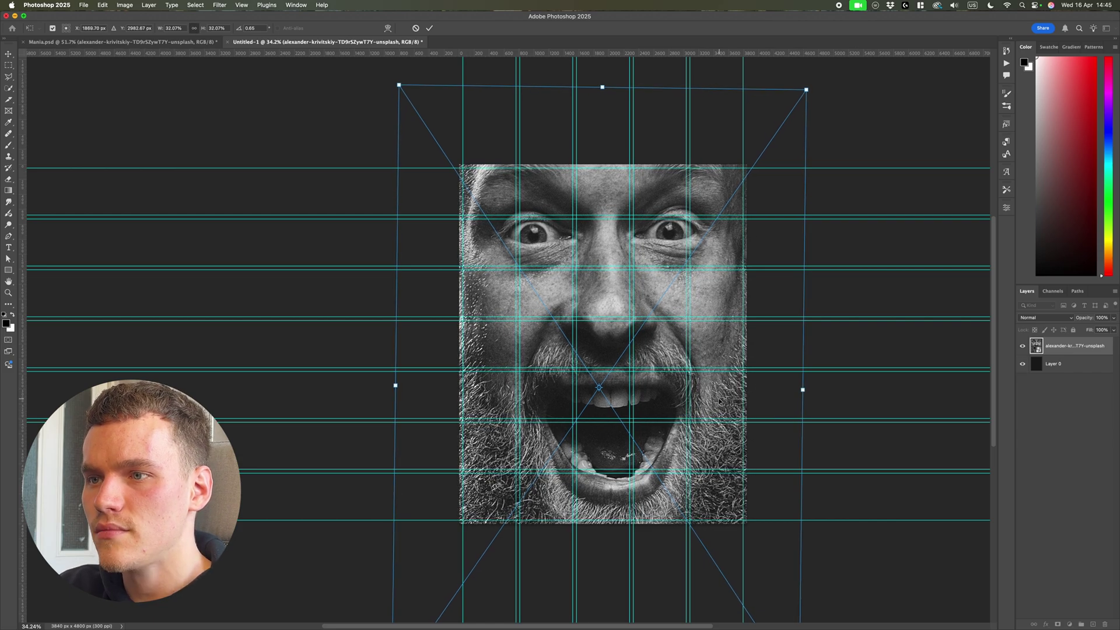
key("Return")
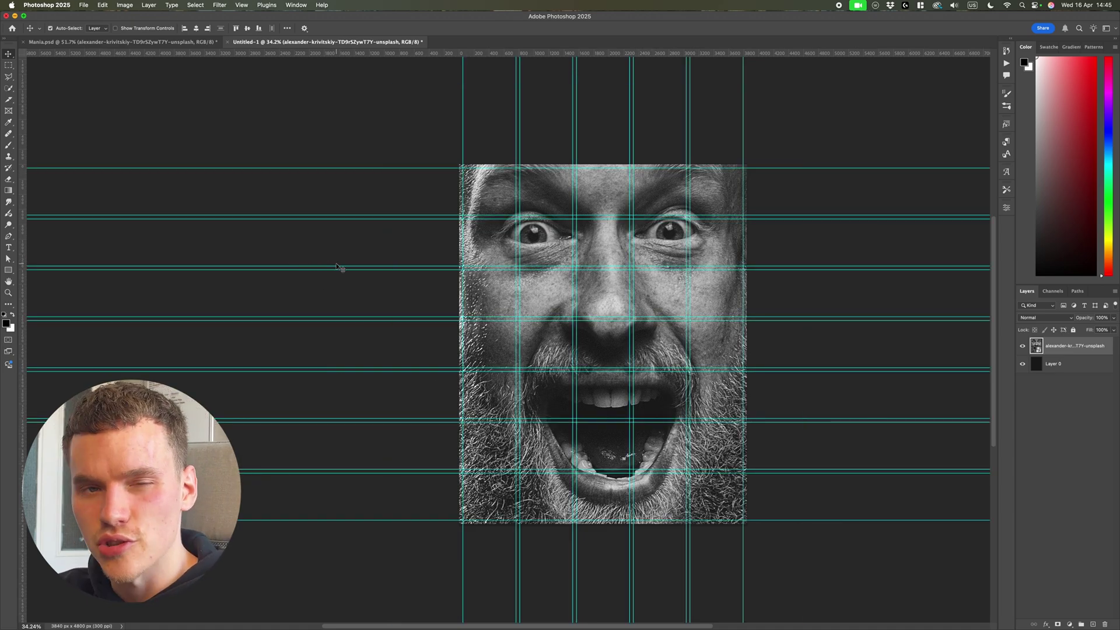
- Draw a black 3740 × 1986 px rectangle across the bottom three grid rows and round its corners to 50 px
left_click(8, 270)
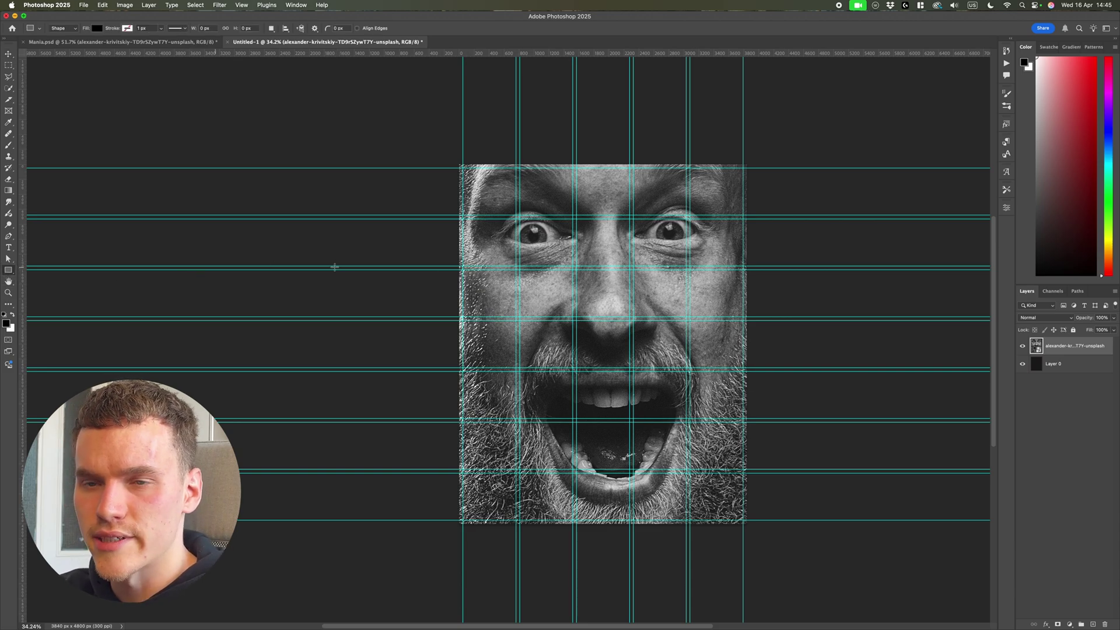
scroll(538, 377, "up", 1)
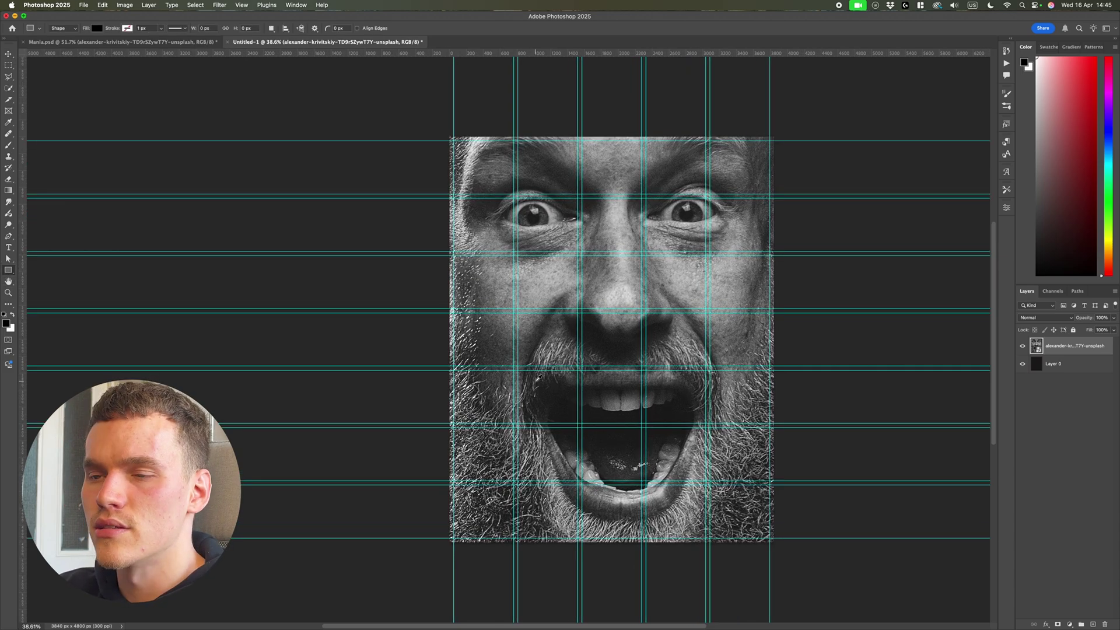
left_click_drag(453, 370, 771, 538)
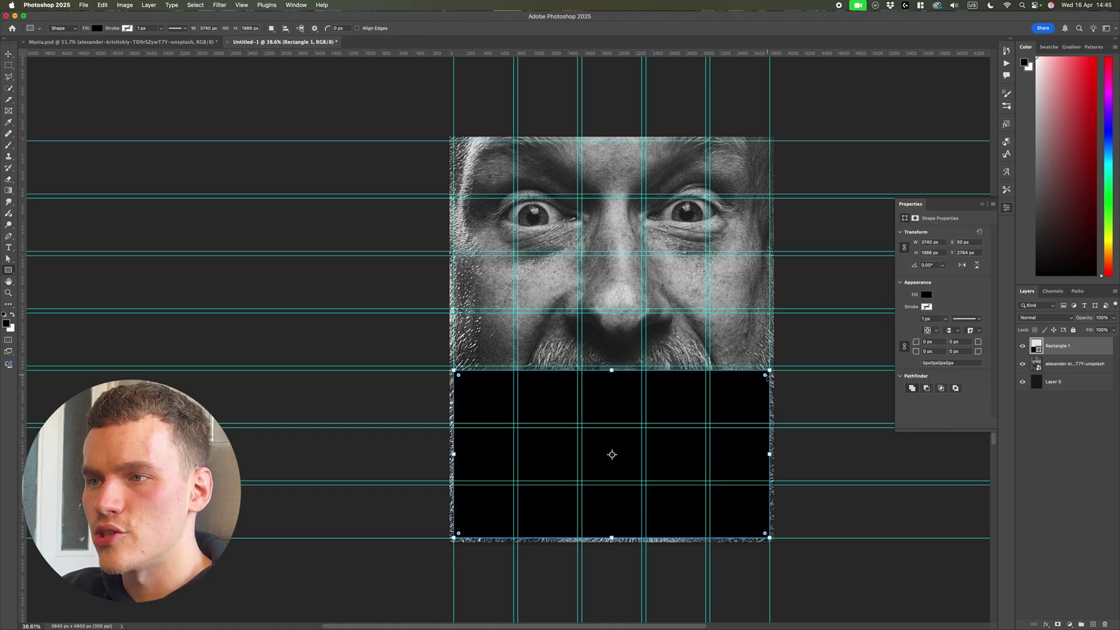
left_click(930, 342)
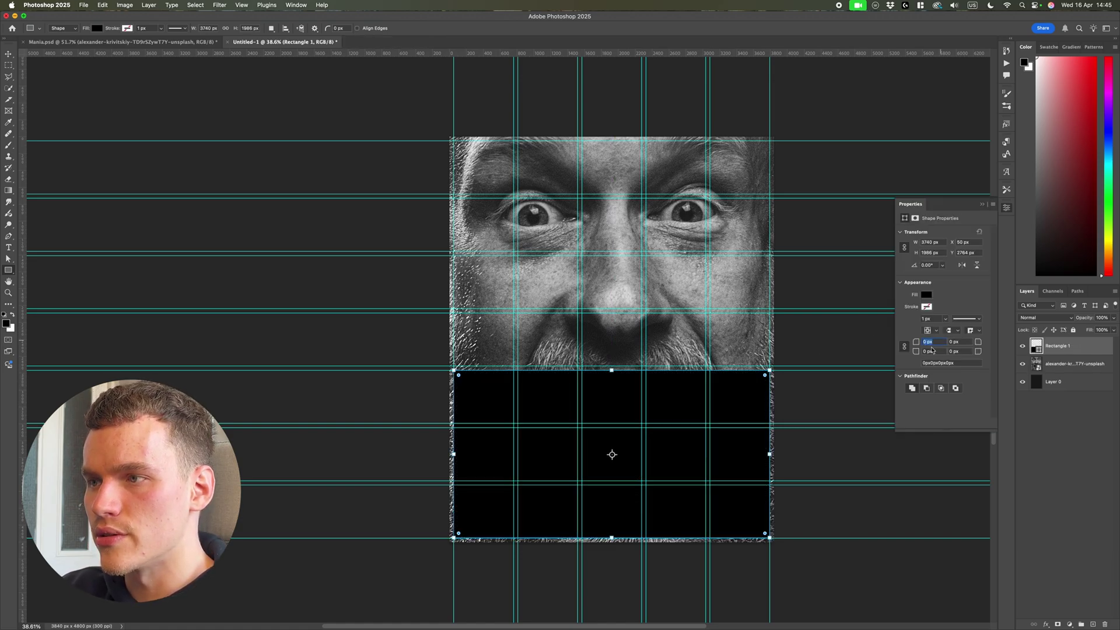
type("50")
key("Tab")
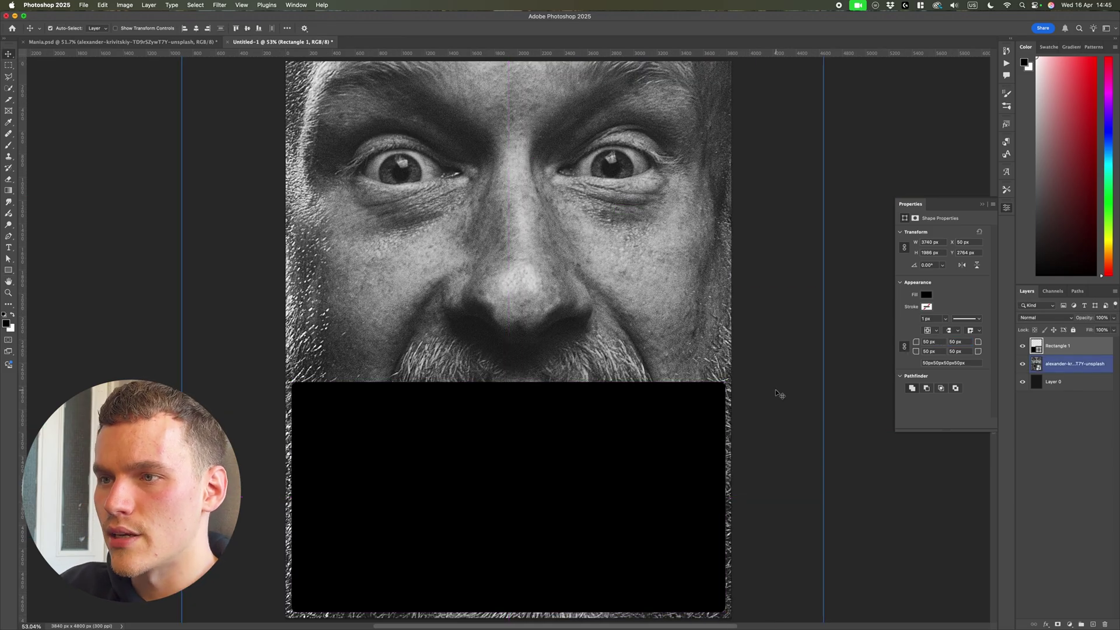
- Set all four corner radii of the bottom rectangle to 100 px and deselect it
scroll(722, 392, "up", 10)
scroll(729, 320, "down", 6)
scroll(697, 366, "down", 4)
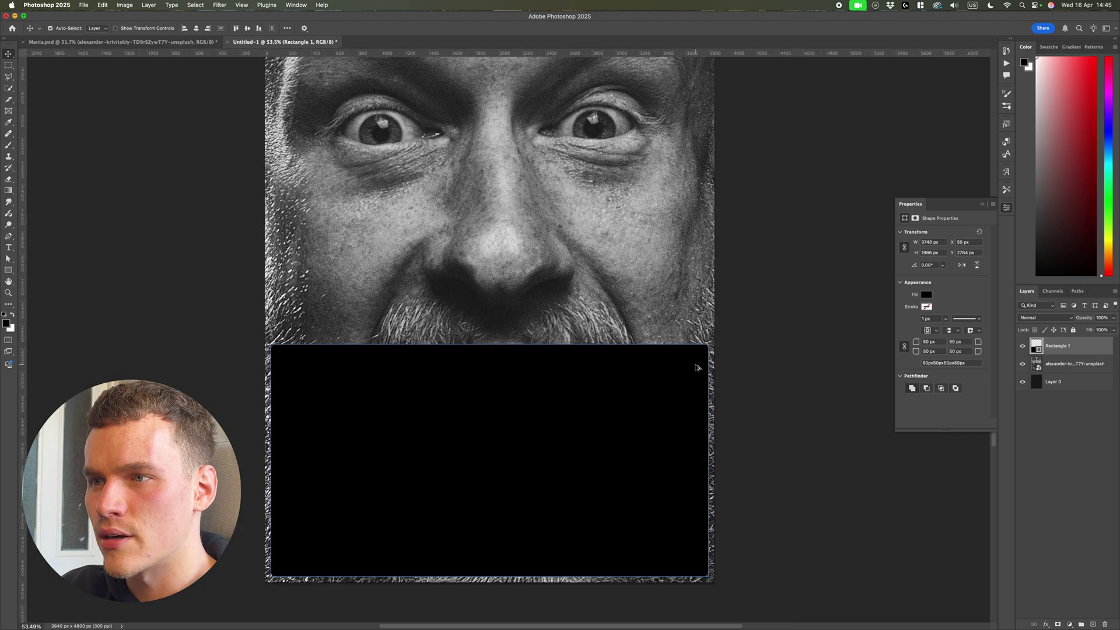
scroll(700, 374, "down", 5)
scroll(764, 370, "up", 3)
left_click(943, 342)
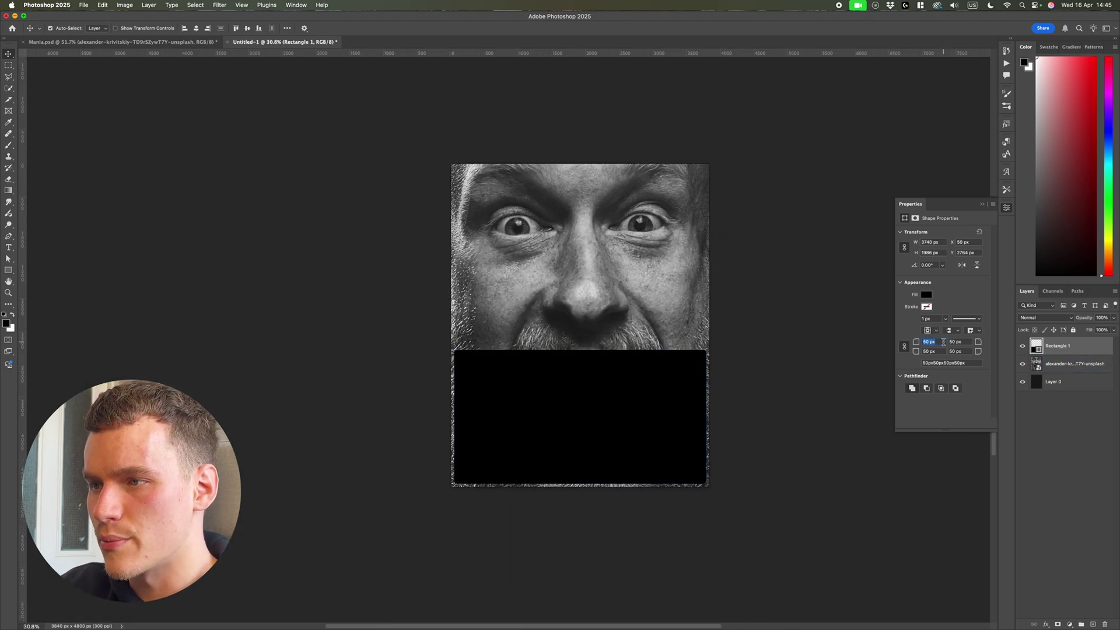
type("100")
key("Return")
left_click(782, 362)
- Draw a 3740 px wide black rectangle with 100 px corners across the top two grid rows, then hide the guides
scroll(670, 369, "up", 5)
key("super+semicolon")
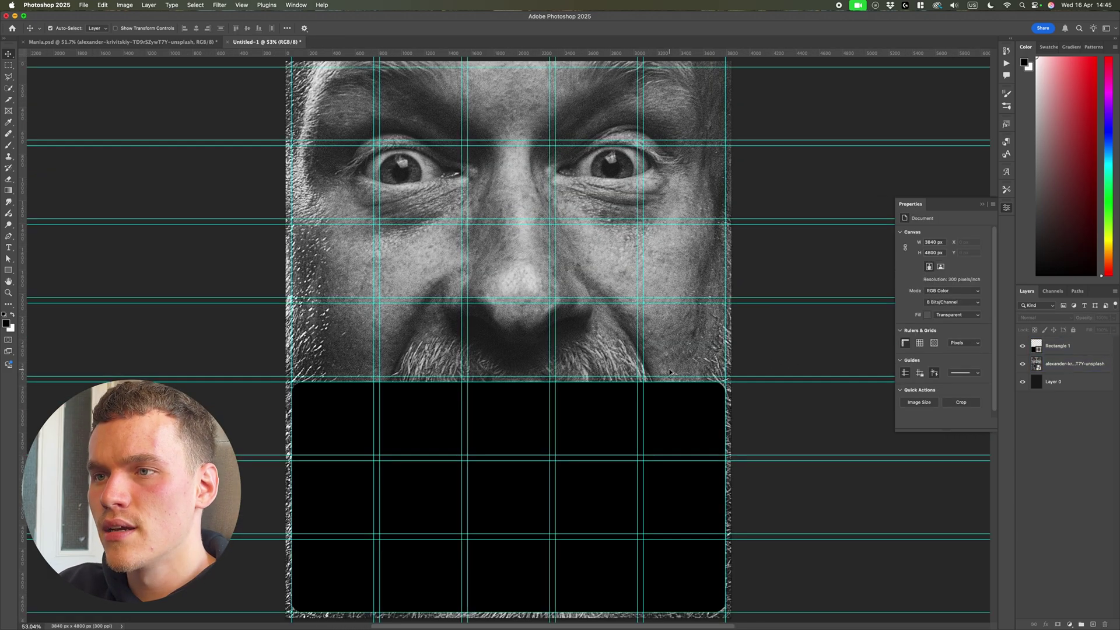
scroll(670, 368, "down", 1)
key("u")
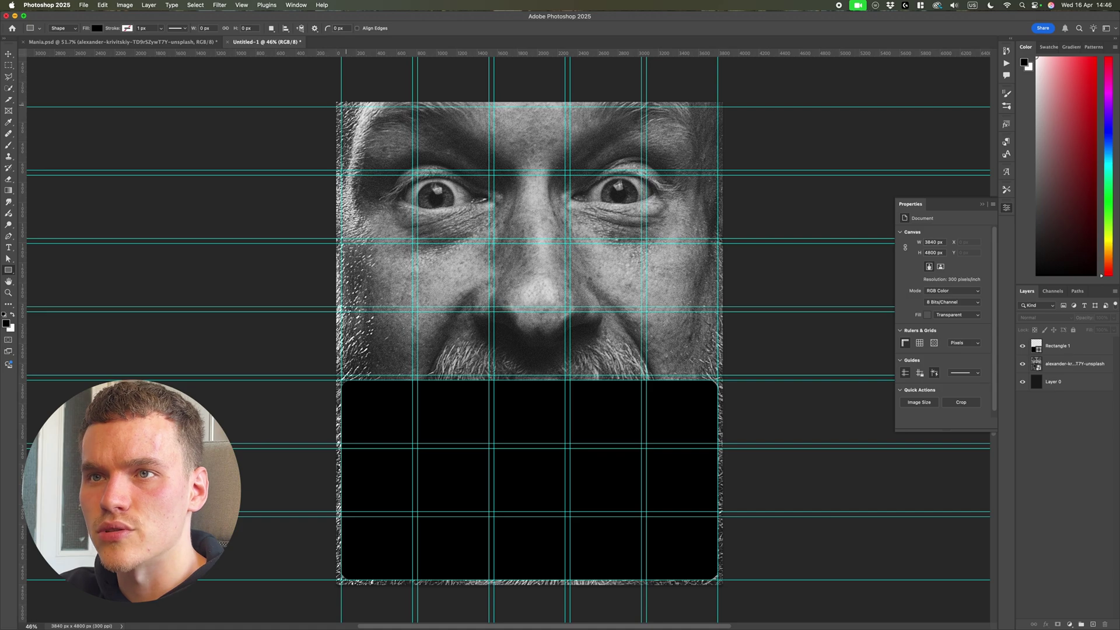
left_click_drag(342, 107, 718, 239)
key("v")
key("super+semicolon")
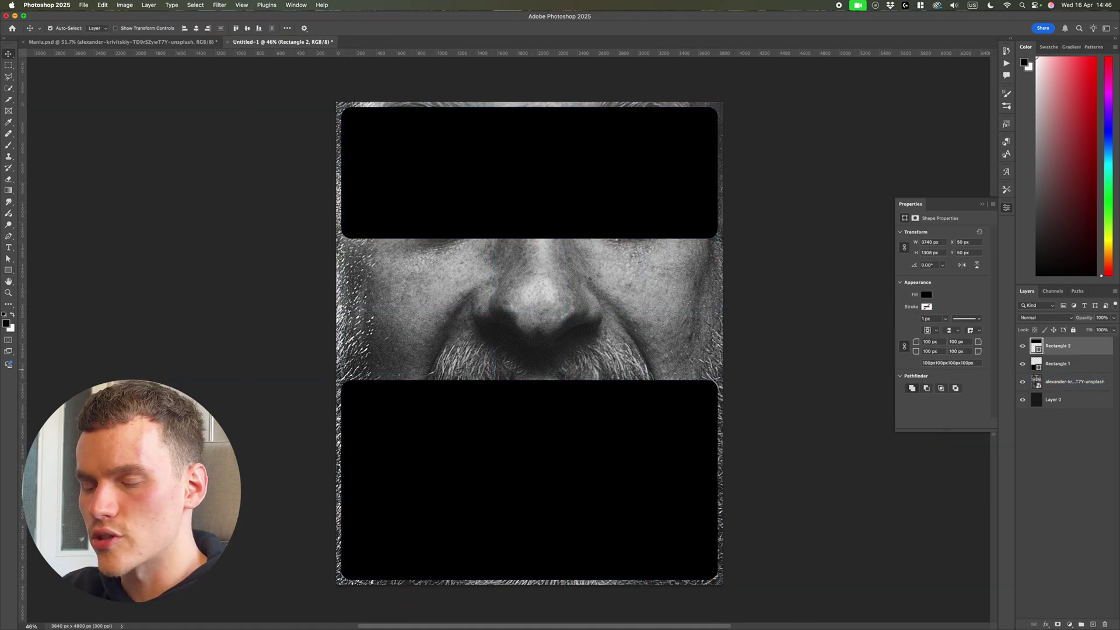
- Load both rectangles as one combined selection, hide their layers, and mask the portrait layer with that selection
left_click(1037, 348, "super")
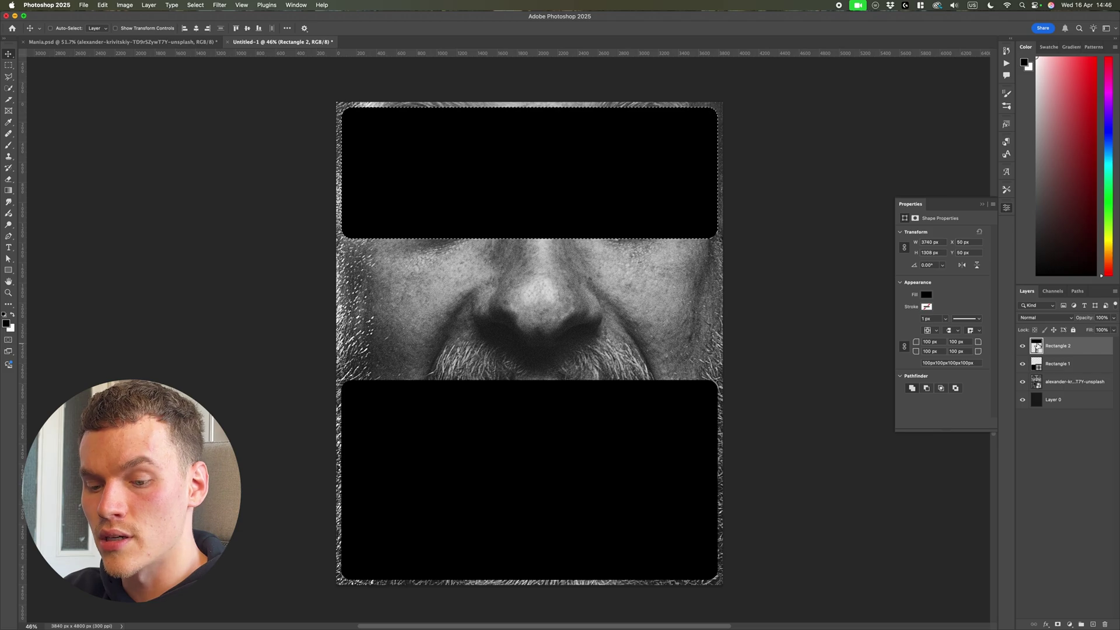
left_click(1038, 366, "shift+super")
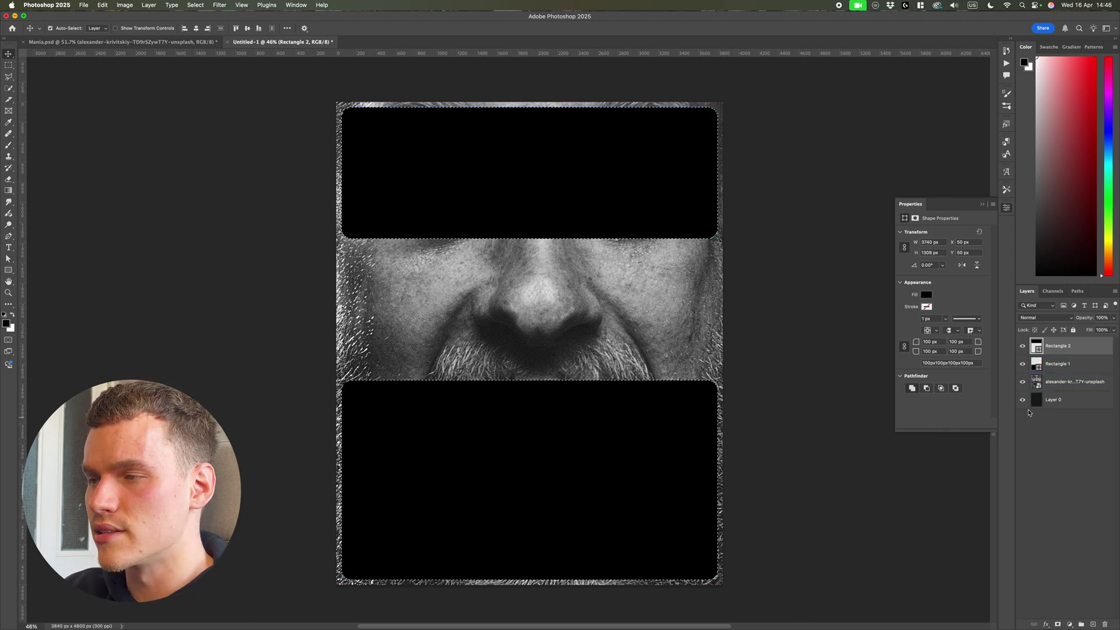
left_click_drag(1022, 345, 1022, 364)
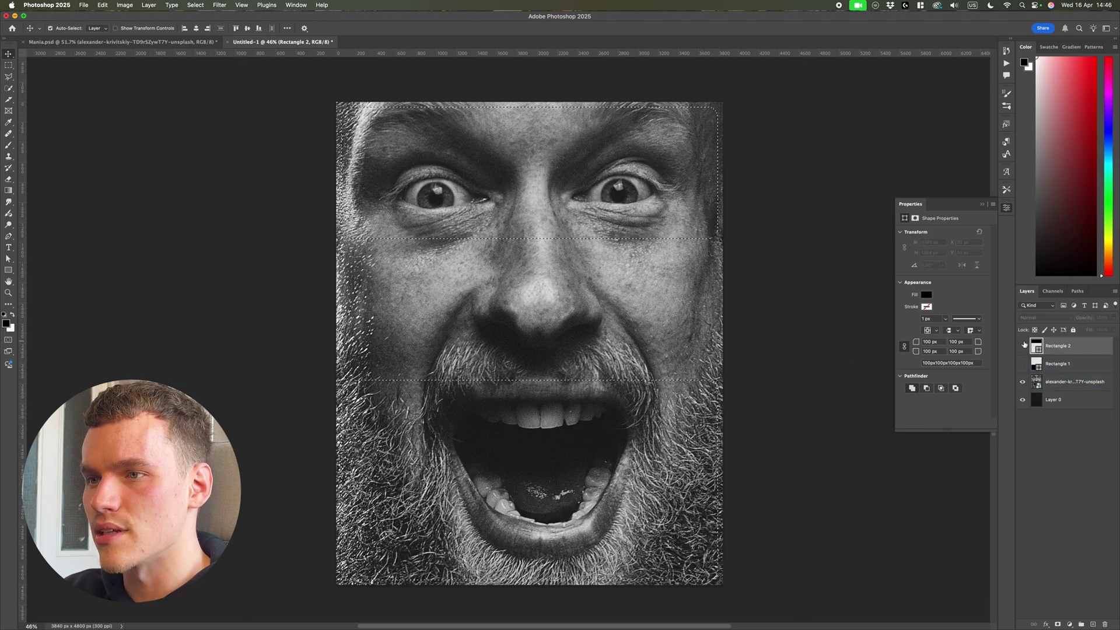
left_click(1089, 384)
left_click(1058, 624)
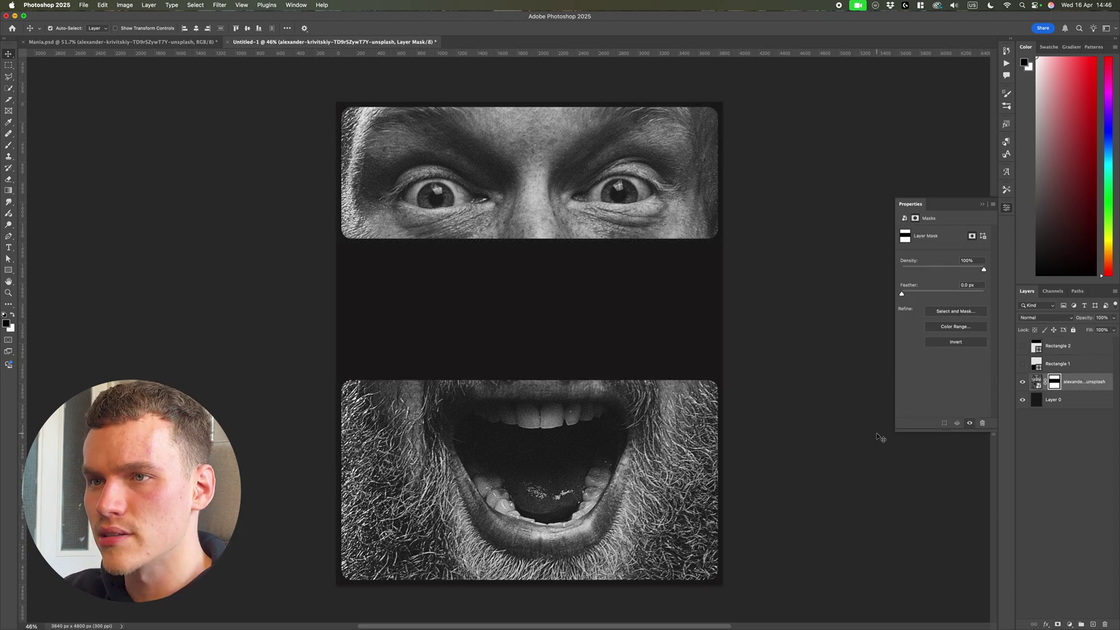
- Delete the two hidden rectangle layers and check the masked portrait by toggling its visibility
scroll(879, 438, "up", 2)
scroll(880, 438, "down", 3)
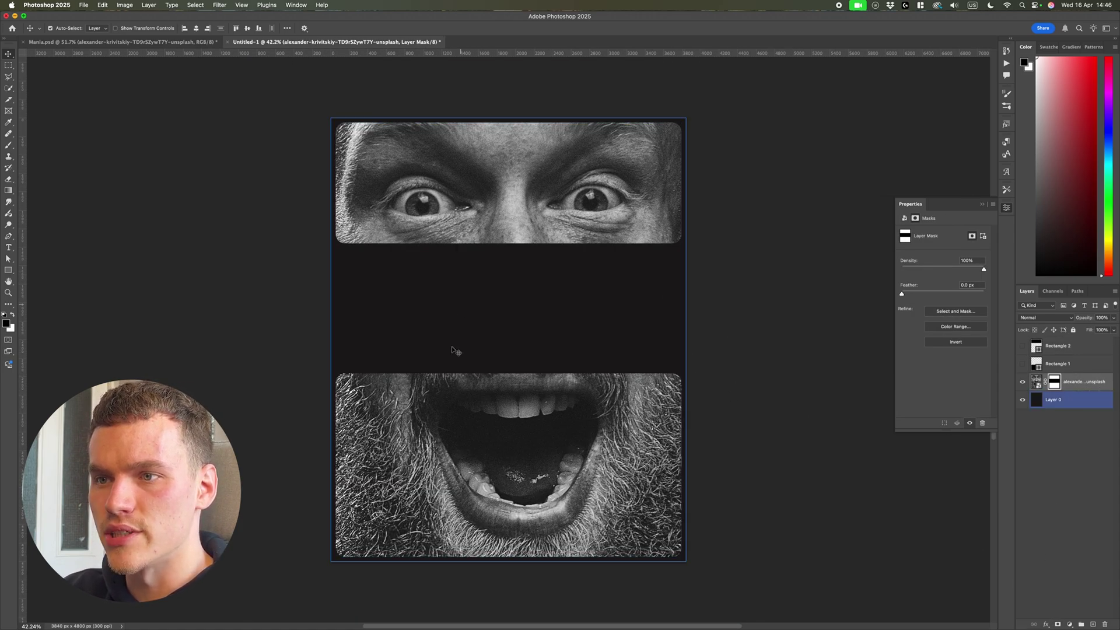
left_click(760, 428)
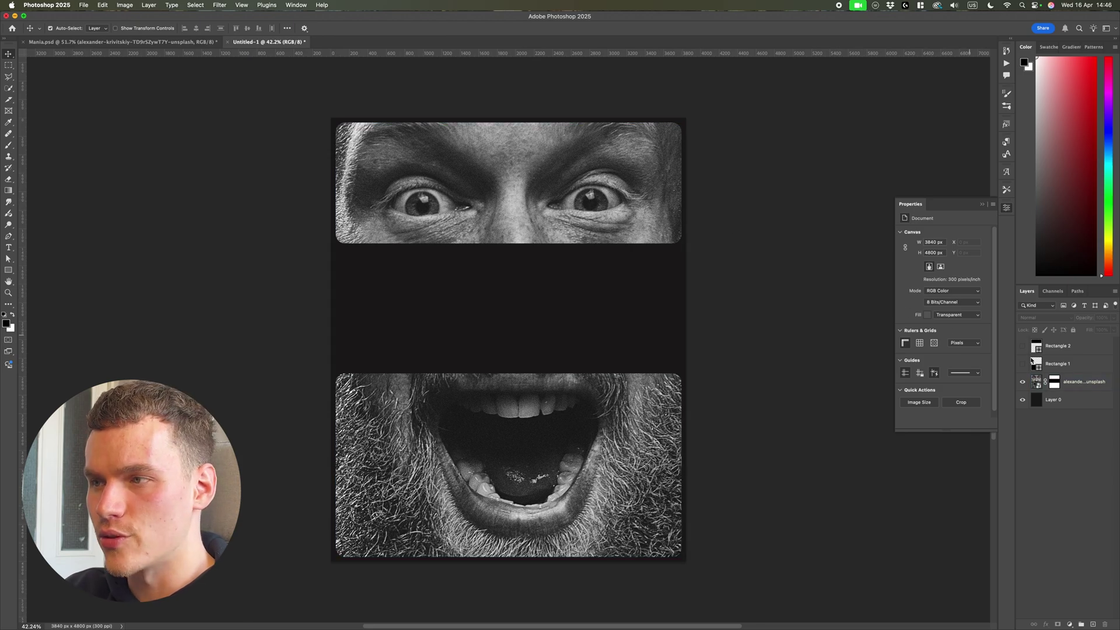
left_click(1081, 351)
key("Delete")
key("Delete")
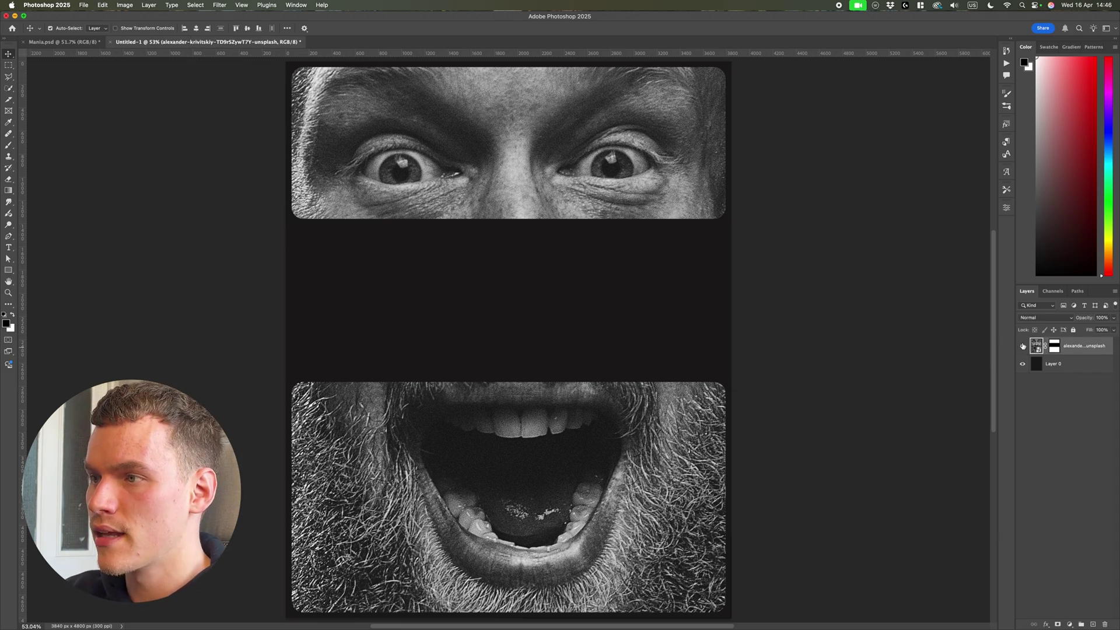
left_click(1022, 346)
left_click(1022, 346)
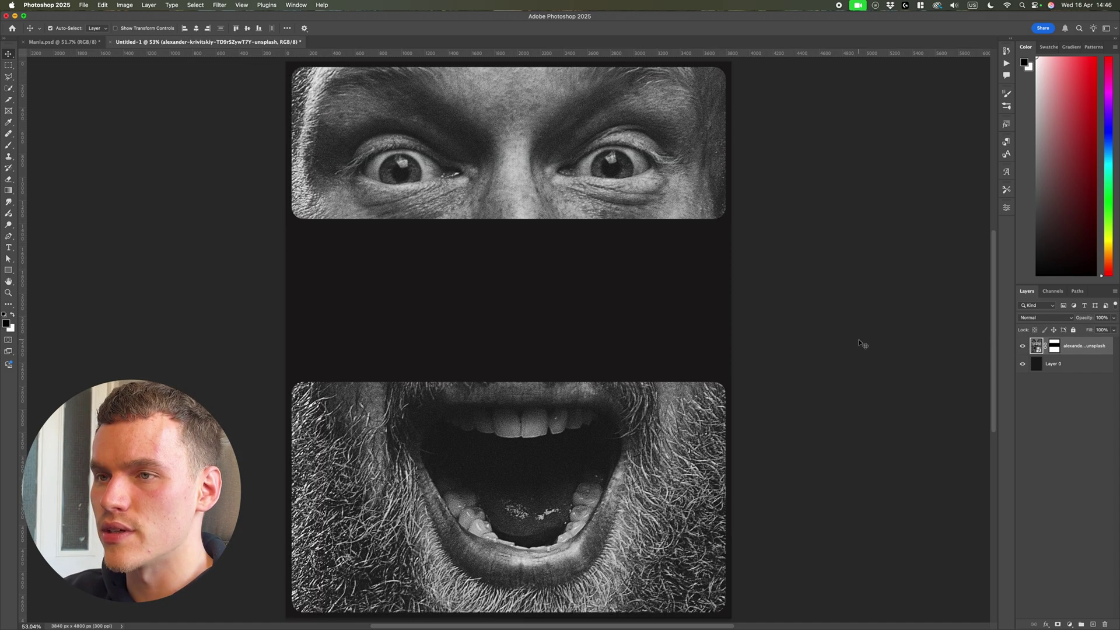
- Add a solid colour fill layer in #808080 above the portrait and convert it to a Smart Object
left_click(1070, 623)
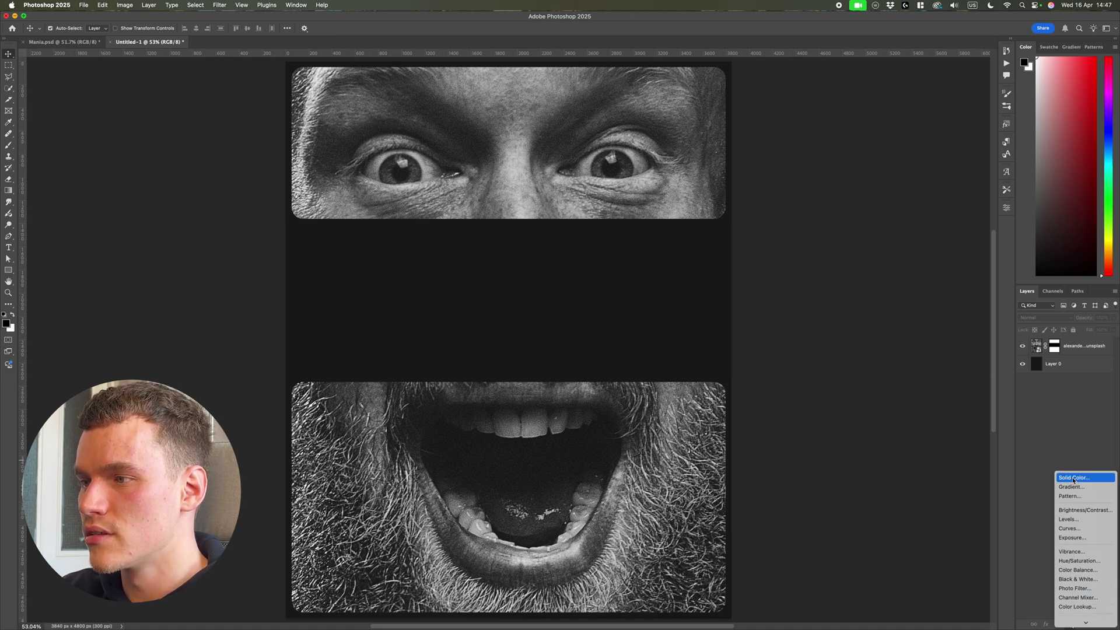
left_click(1074, 480)
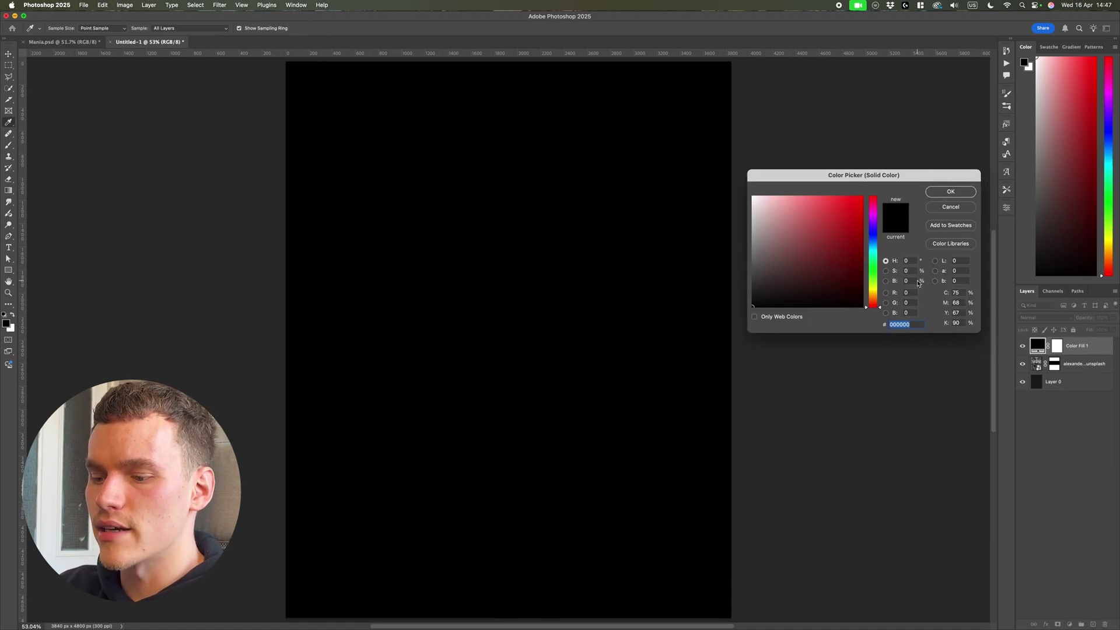
type("808080")
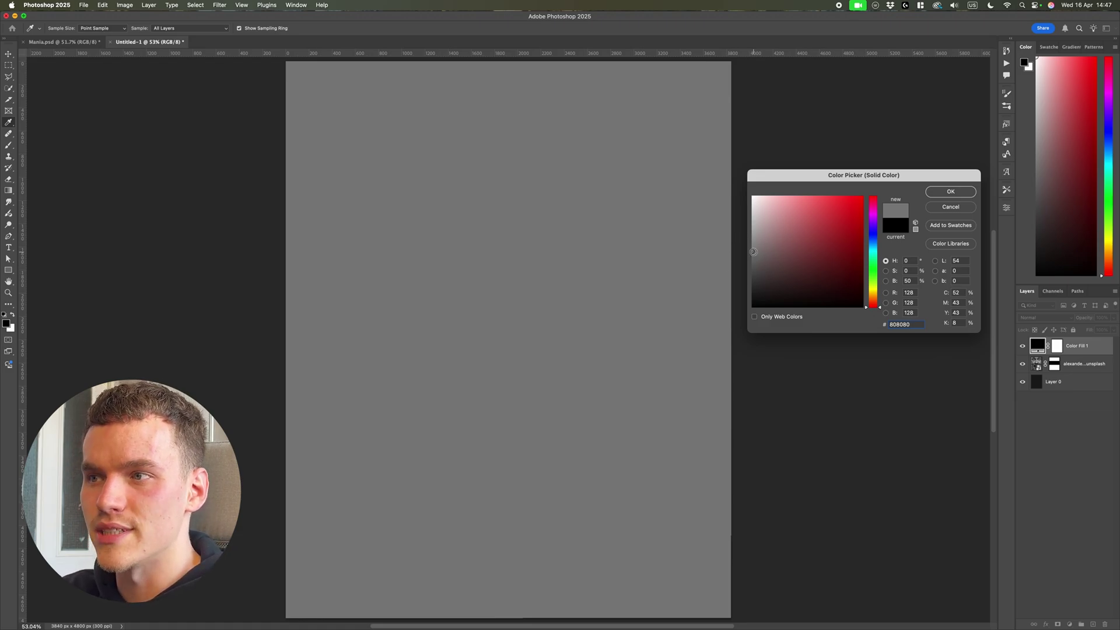
left_click(951, 192)
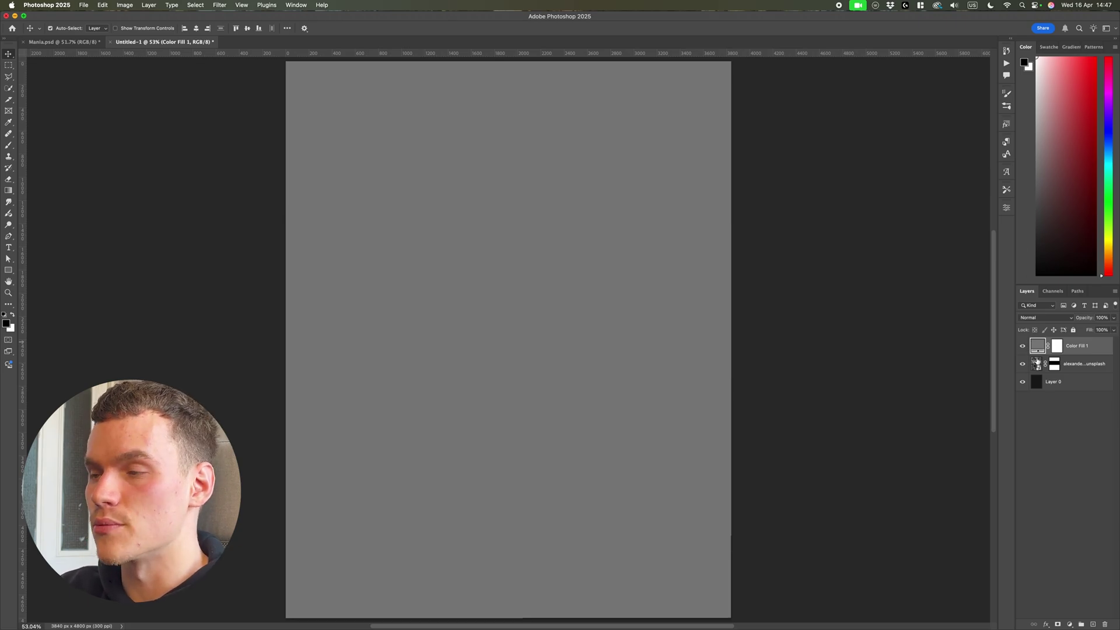
right_click(1103, 348)
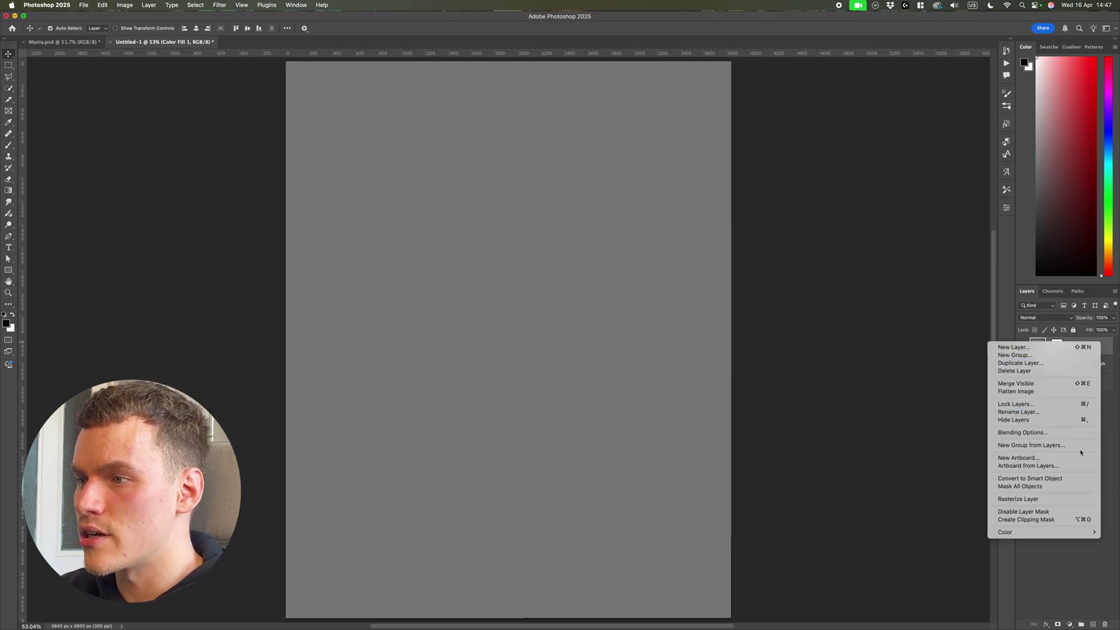
left_click(1075, 484)
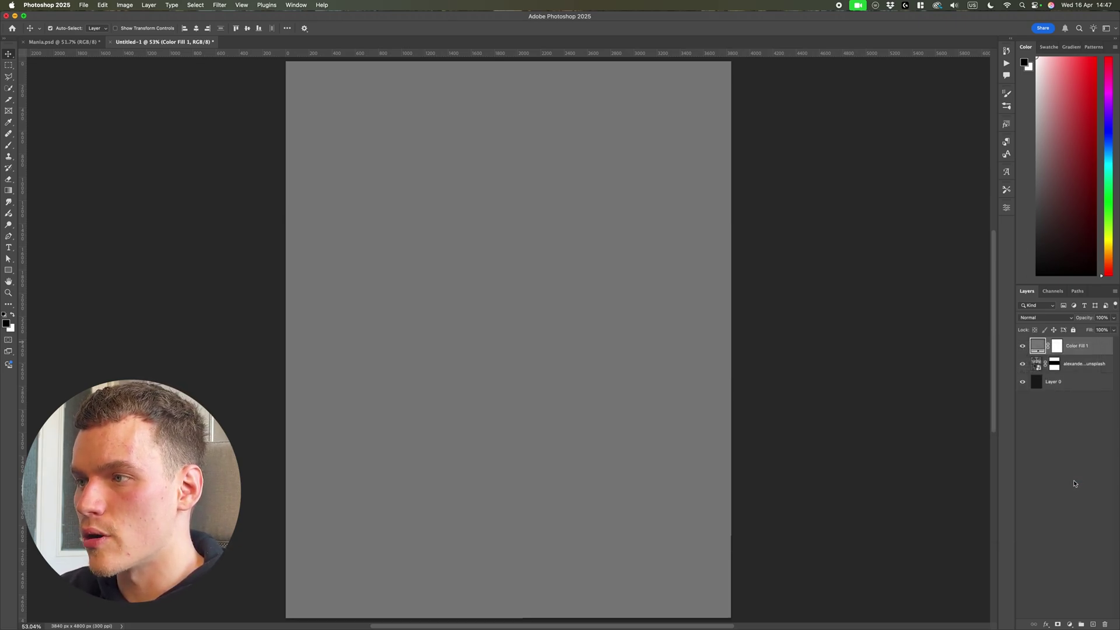
- Apply a Camera Raw Filter to the grey layer with grain 100, grain size 100 and roughness at maximum
left_click(221, 6)
left_click(262, 90)
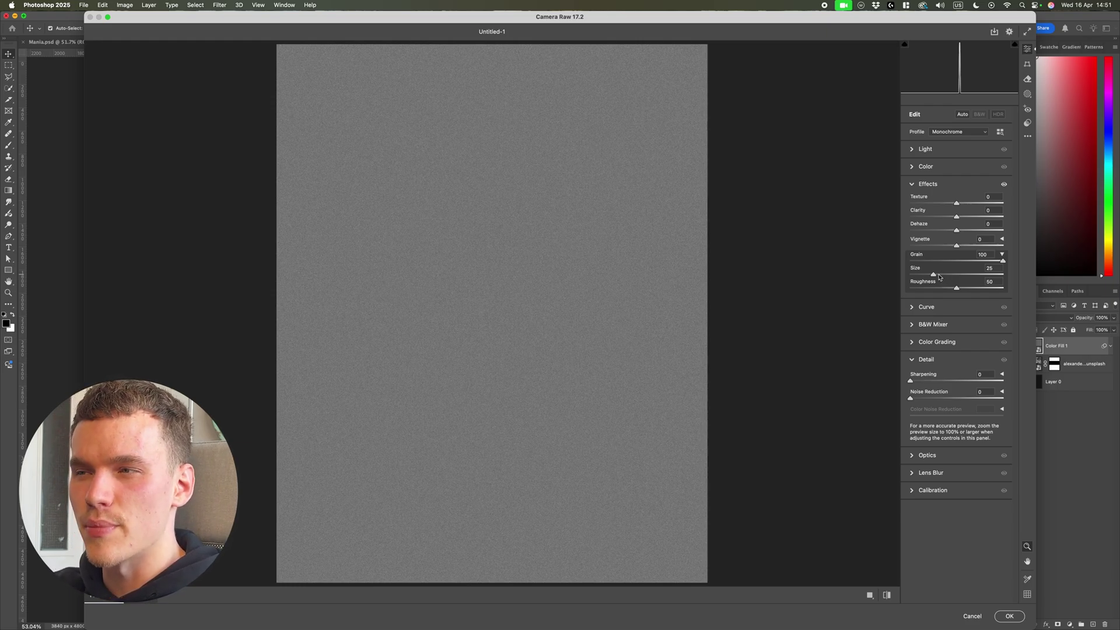
left_click_drag(935, 275, 1049, 268)
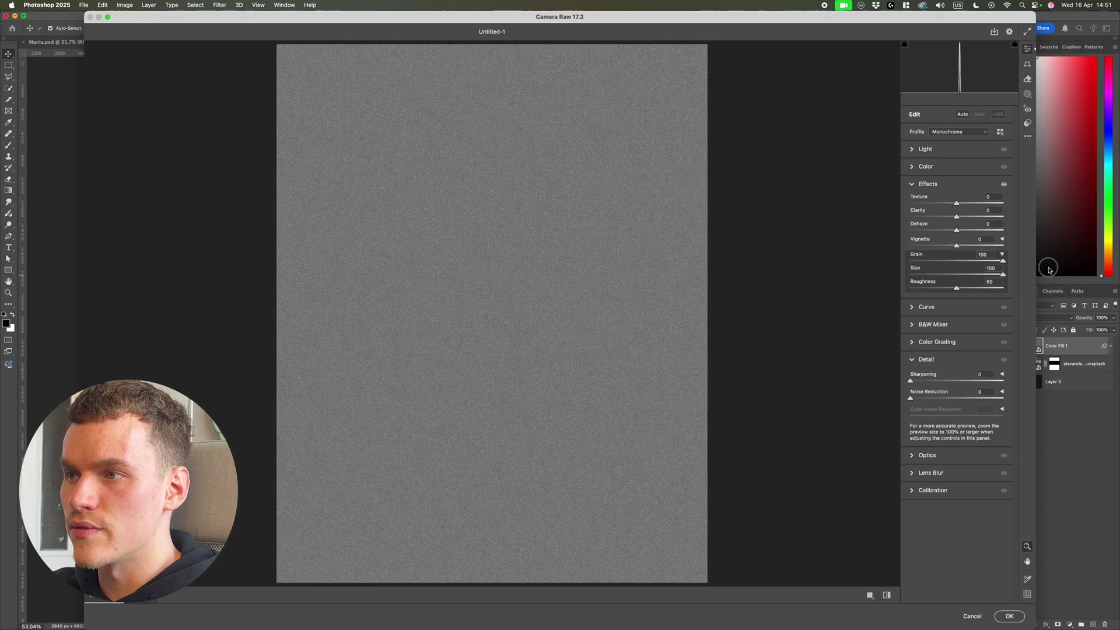
left_click_drag(958, 288, 1078, 282)
left_click(1010, 616)
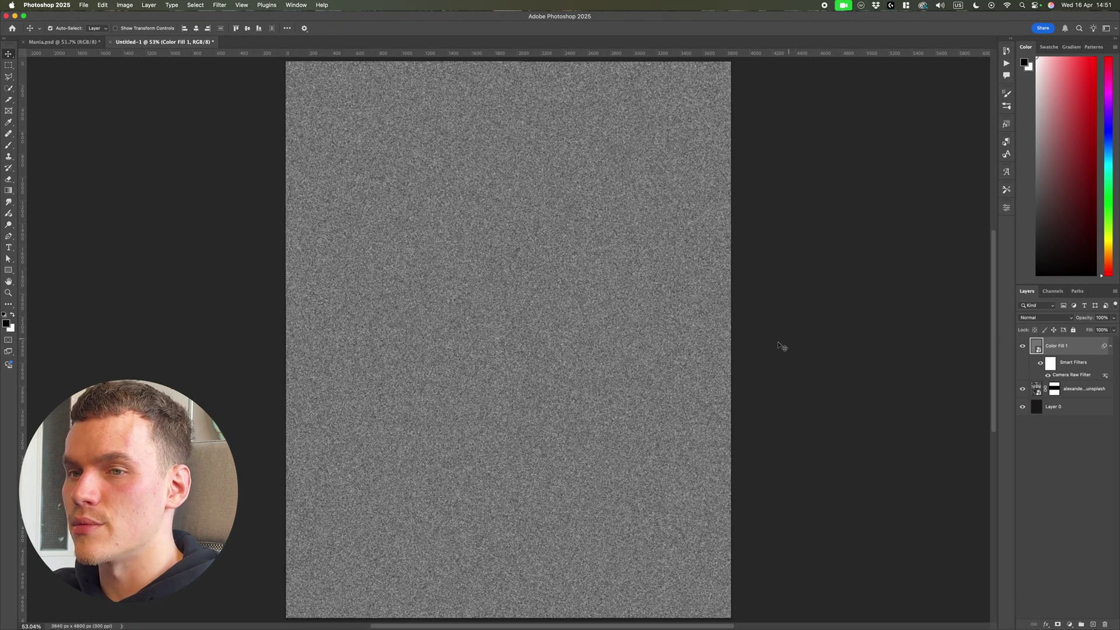
scroll(538, 379, "up", 5)
key("super+0")
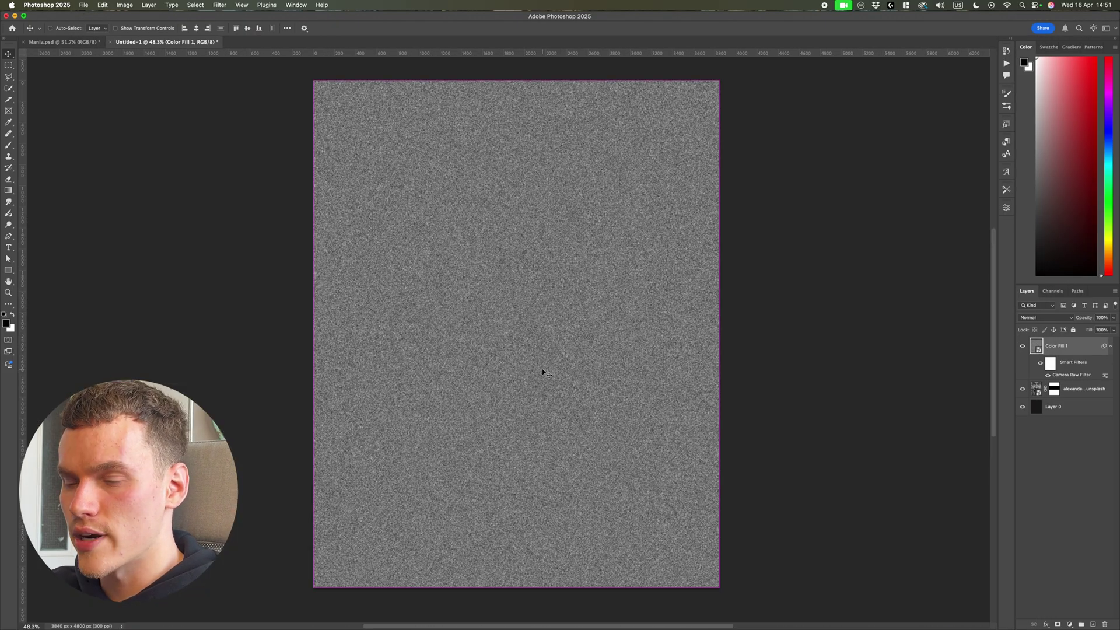
- Set the grey grain layer's blend mode to Overlay and keep that layer selected
left_click(1050, 320)
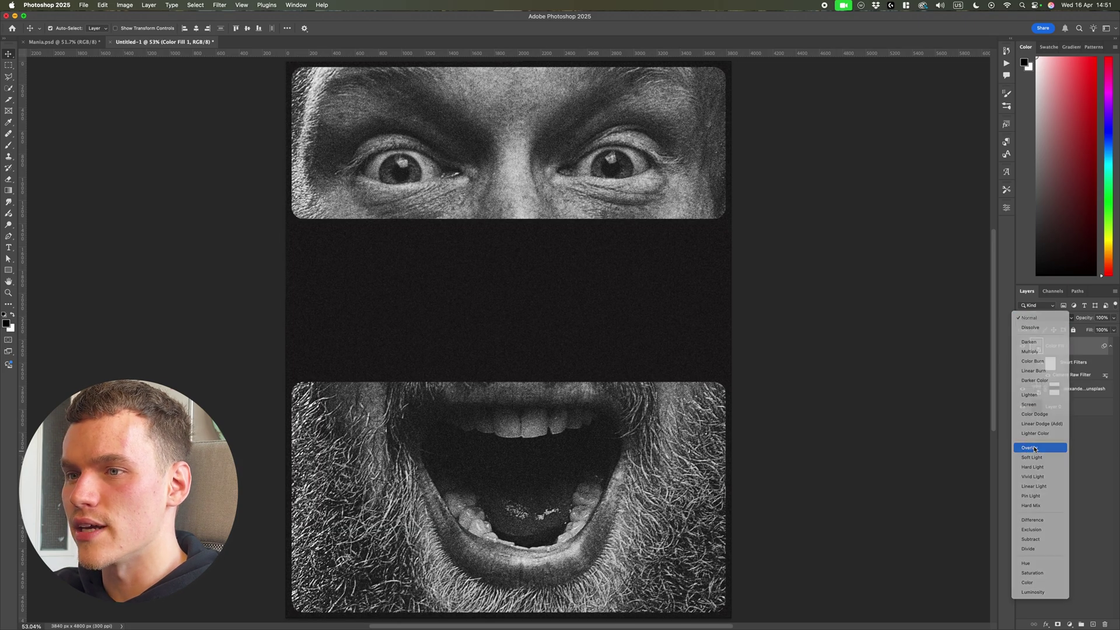
left_click(1030, 447)
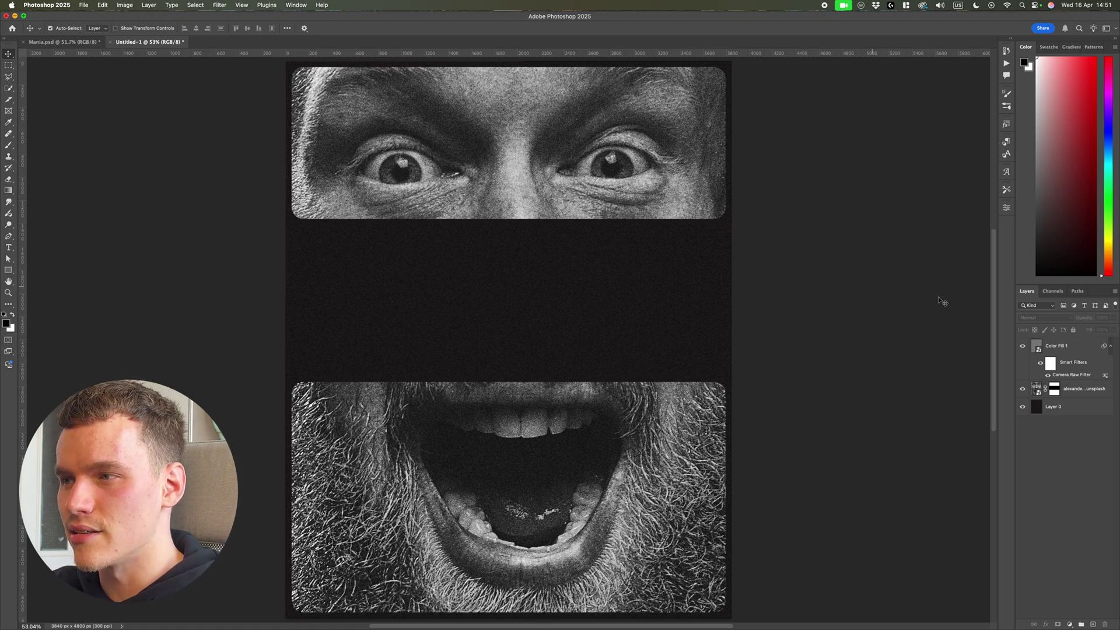
left_click(1044, 347)
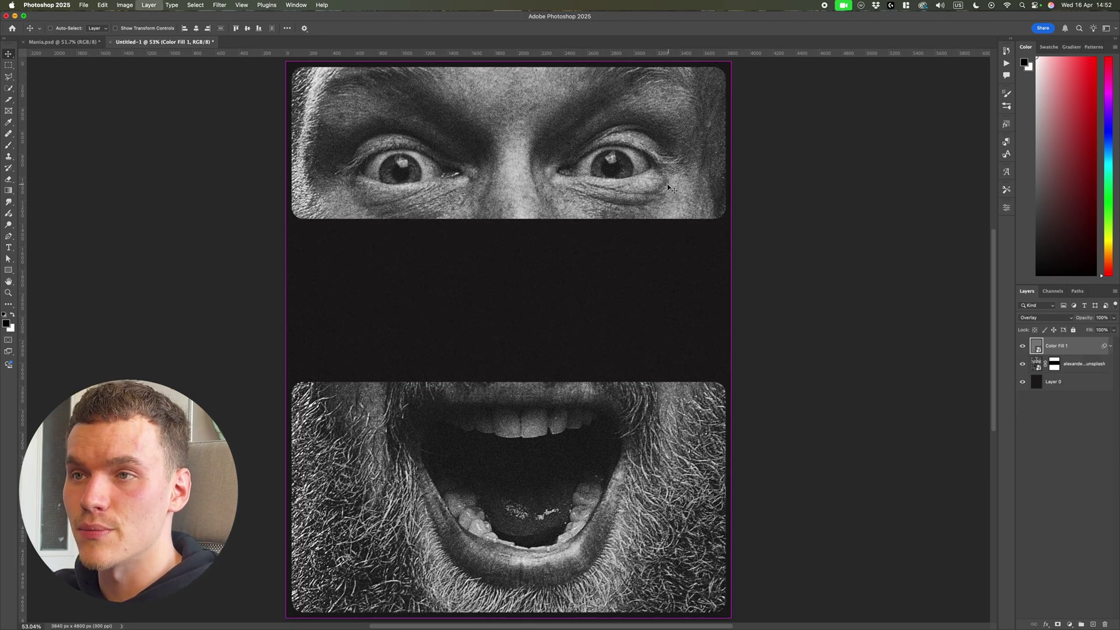
- Duplicate the Overlay grain layer to strengthen the grain across the poster
key("super+j")
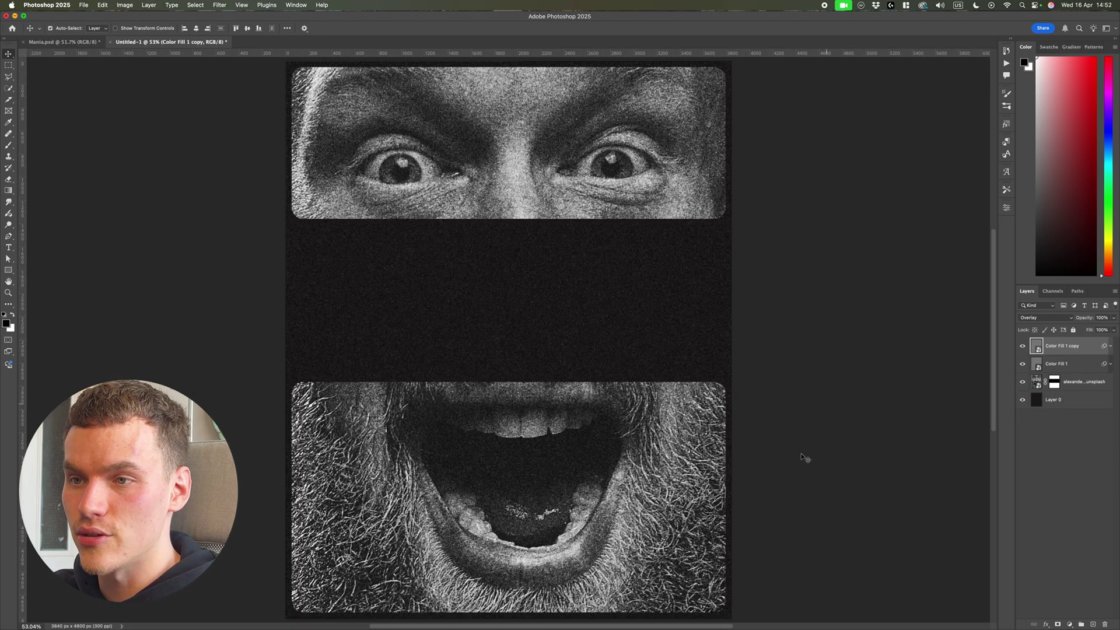
scroll(605, 438, "up", 3)
scroll(759, 416, "up", 5)
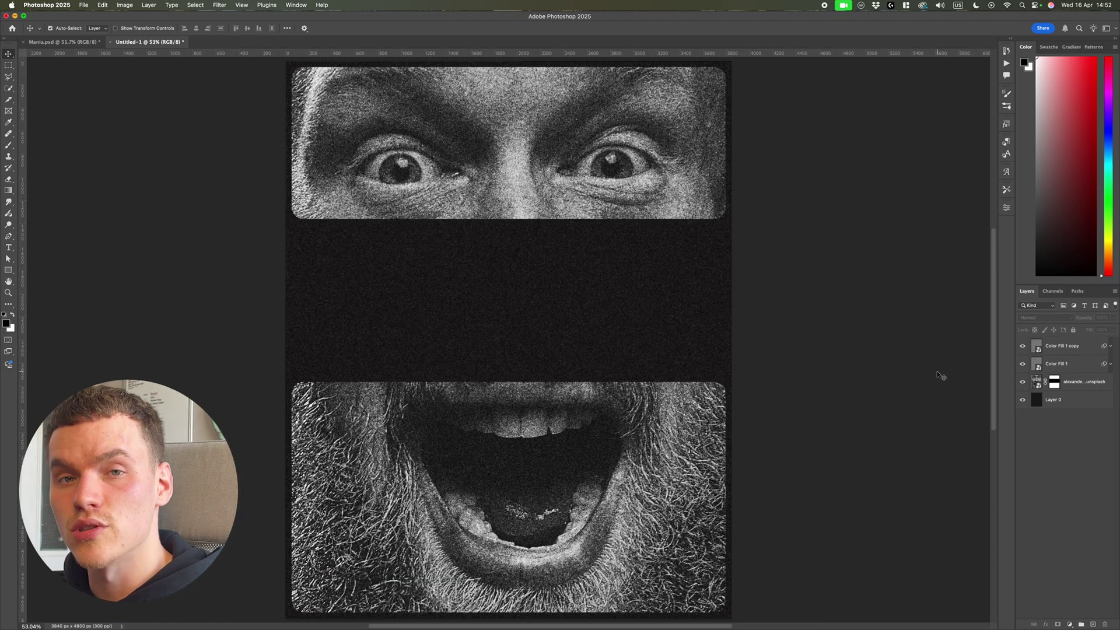
- Open the Filter Gallery for the masked portrait layer and delete the extra effects so that only one Halftone Pattern is left
left_click(1075, 386)
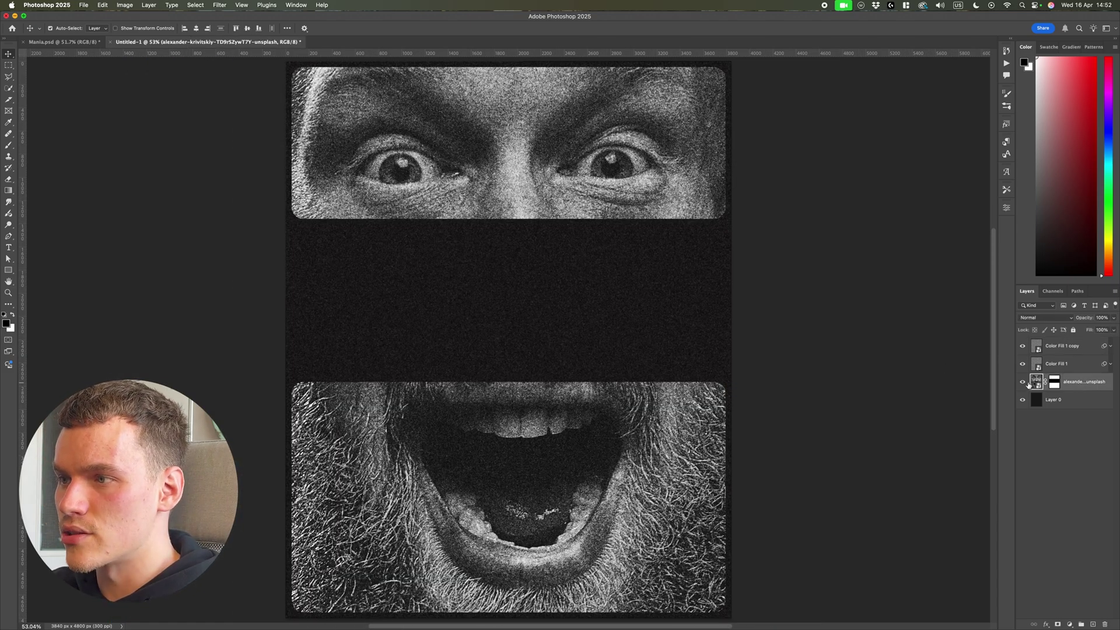
left_click(1023, 385)
left_click(1023, 385)
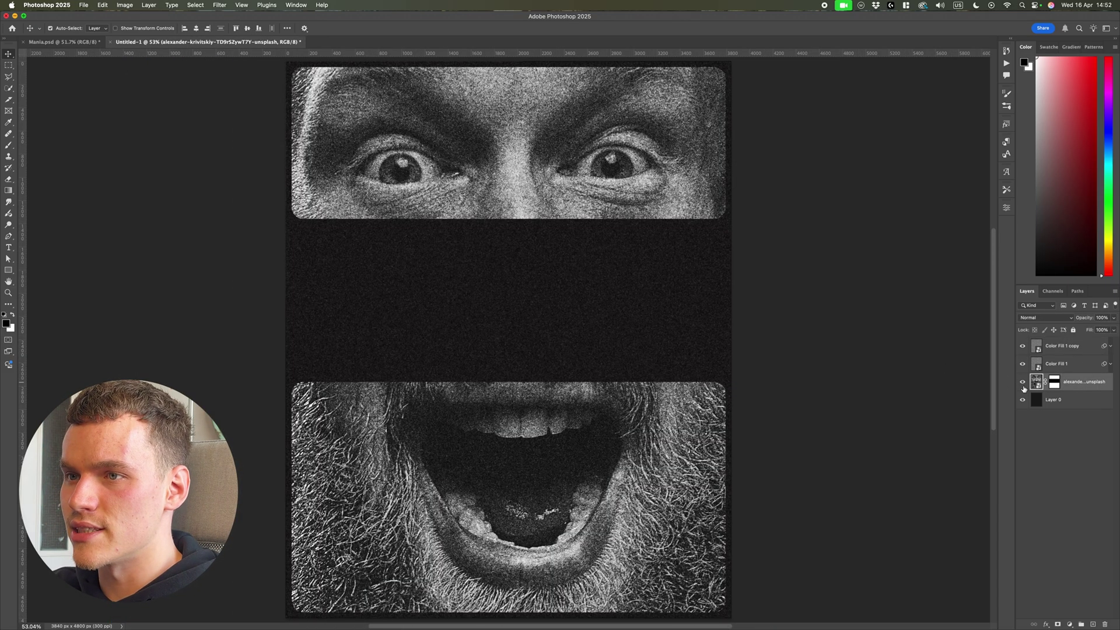
left_click(219, 5)
left_click(254, 71)
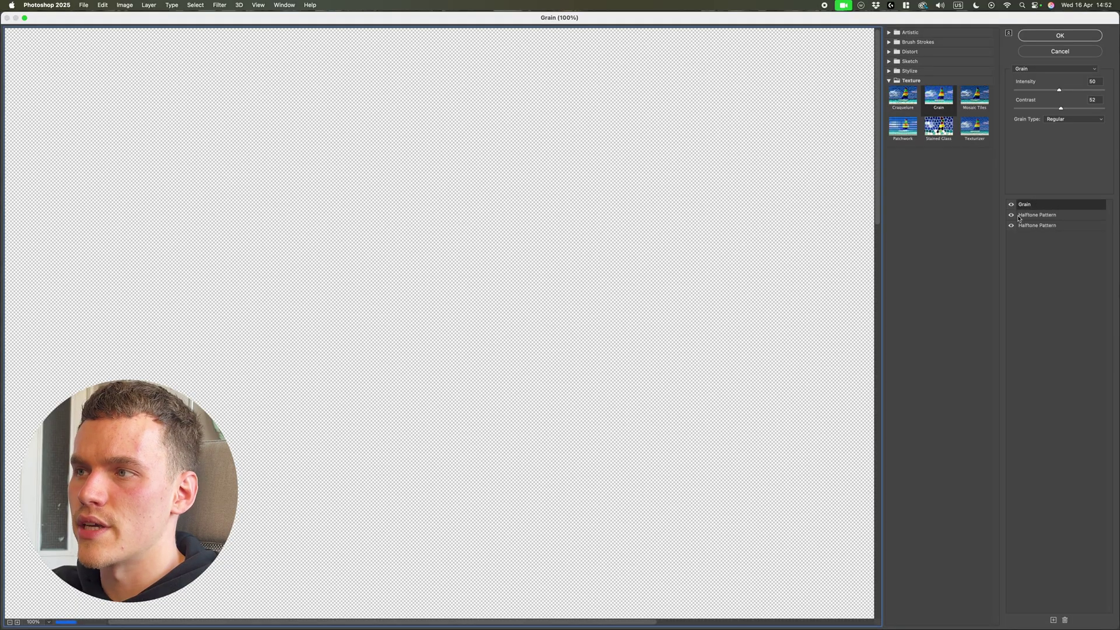
left_click(1065, 621)
left_click(1065, 620)
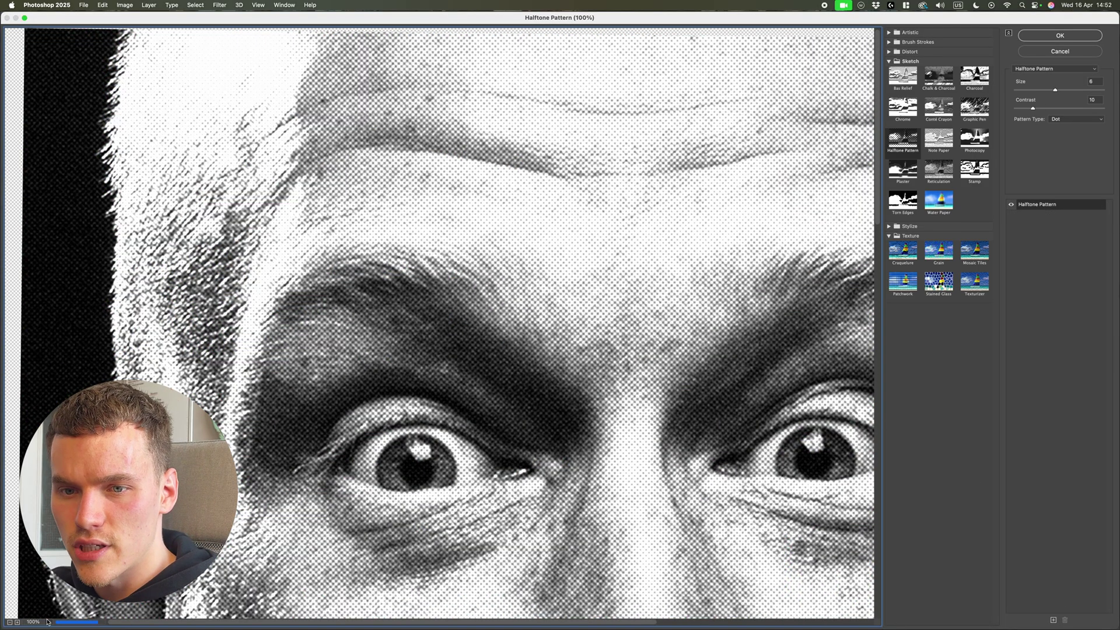
- Set the Halftone Pattern to the Line type with size 5 and contrast 12
left_click(74, 611)
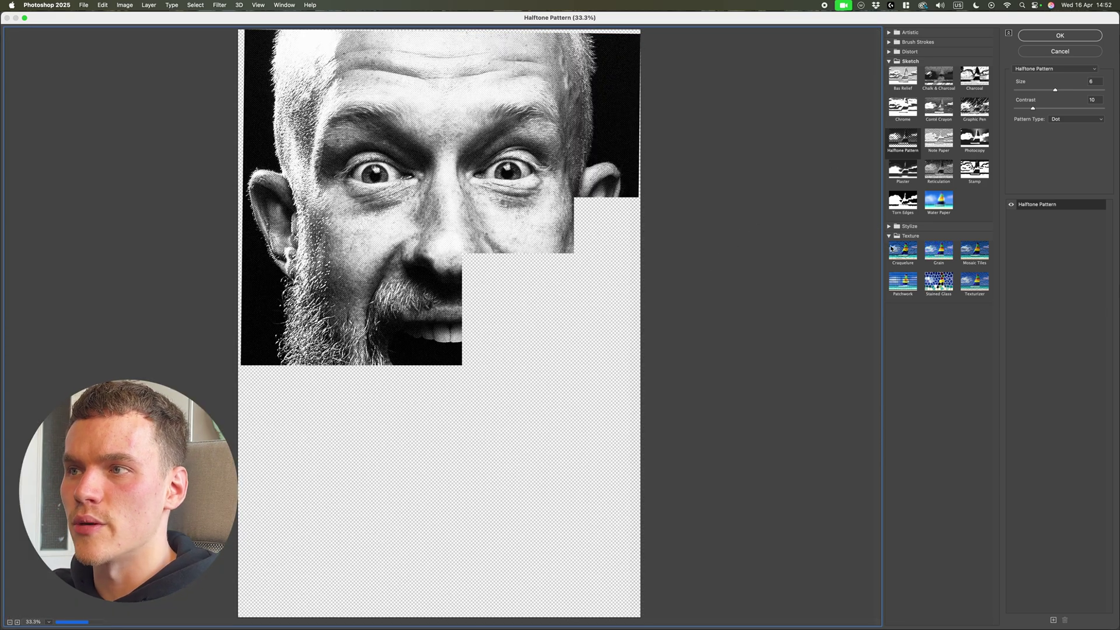
left_click(890, 236)
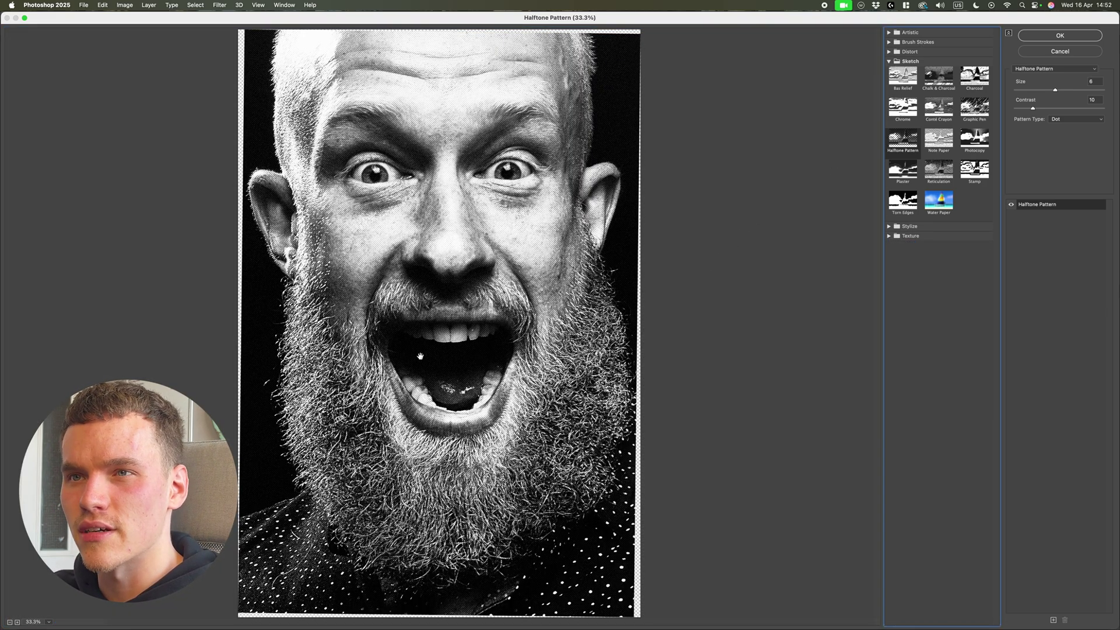
left_click(17, 623)
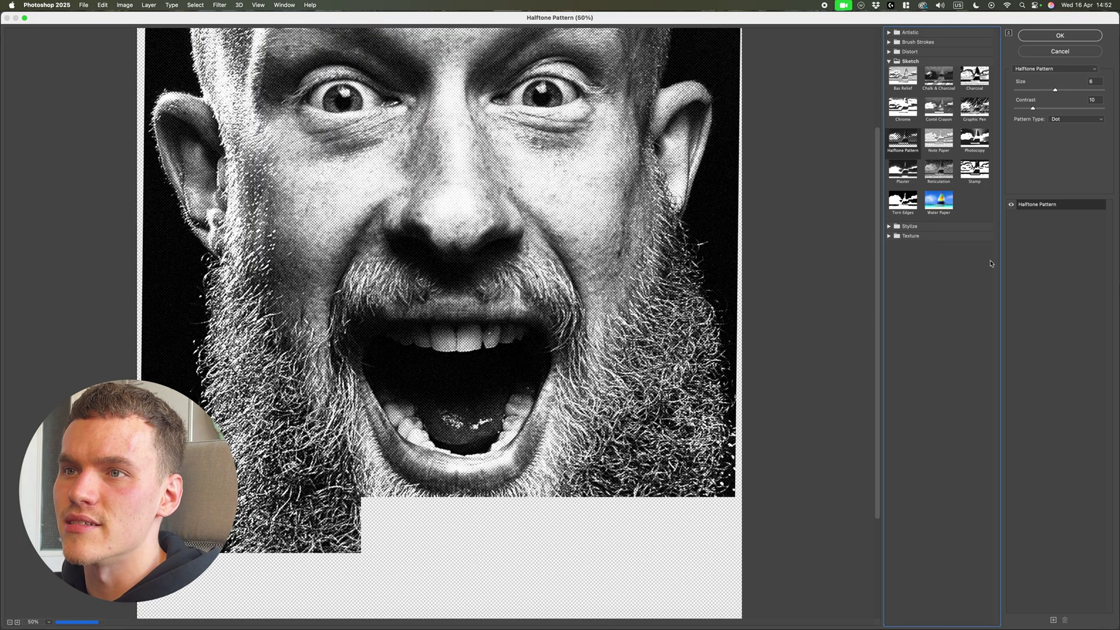
left_click(1086, 120)
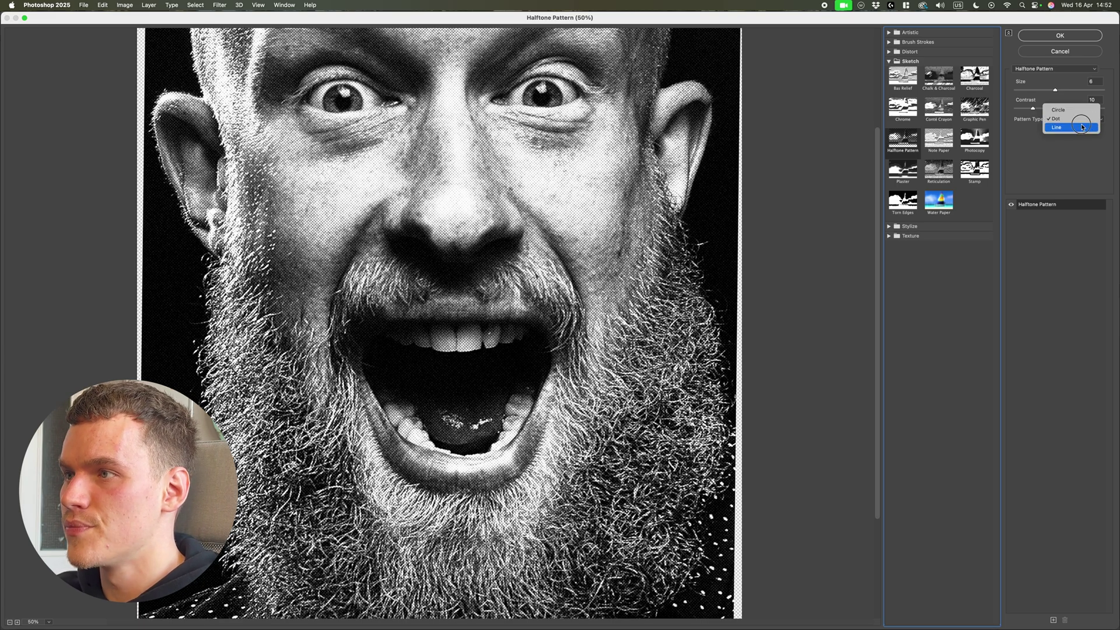
left_click(1071, 129)
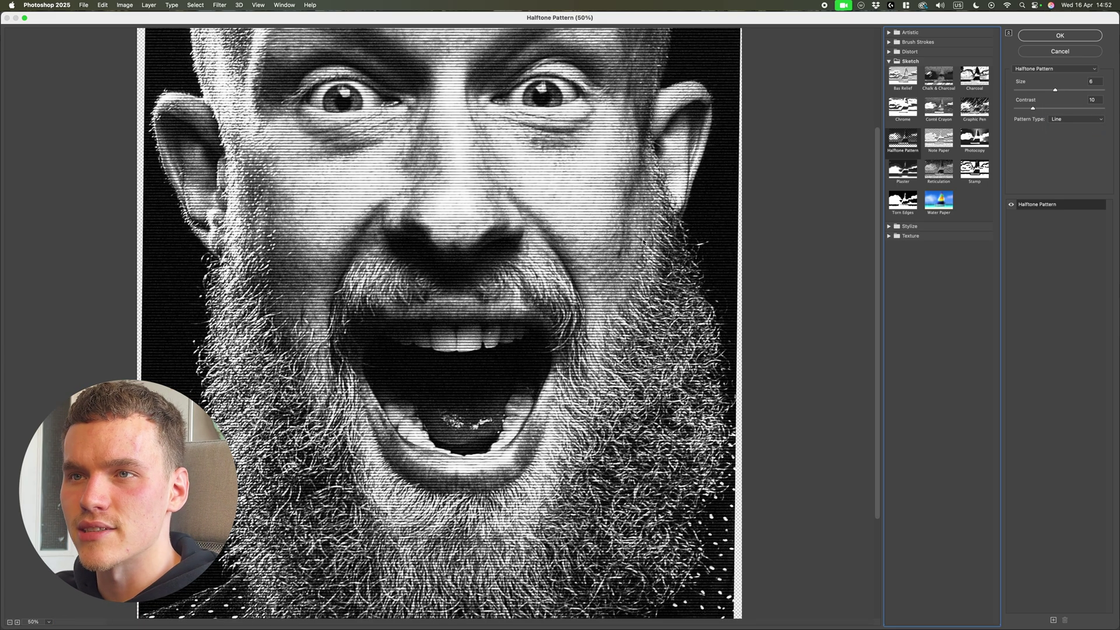
left_click_drag(595, 168, 529, 224)
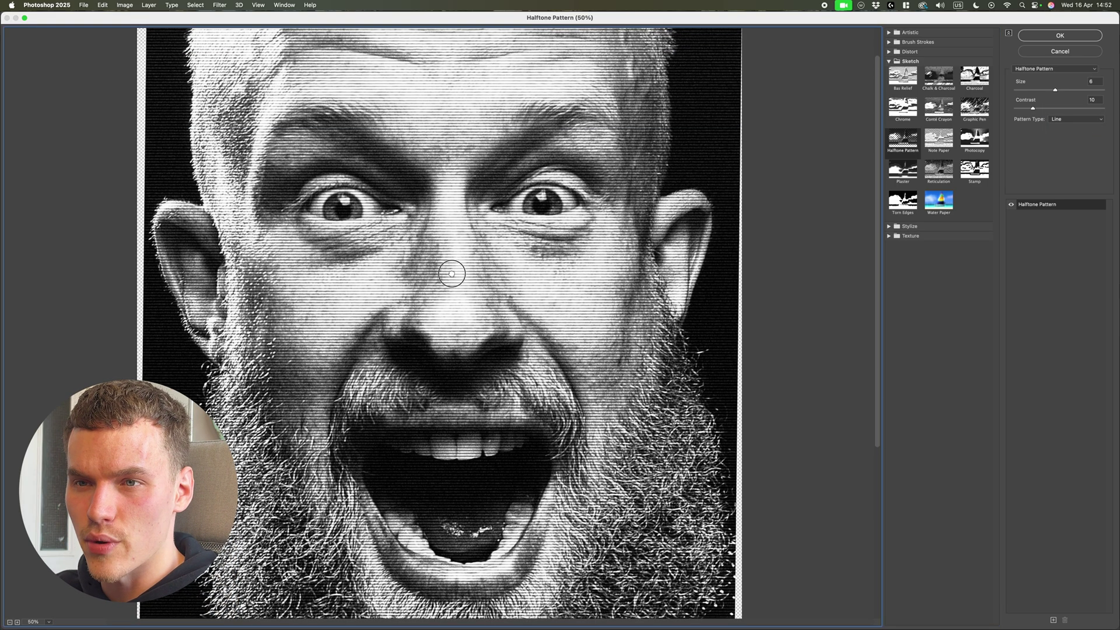
left_click_drag(343, 164, 343, 211)
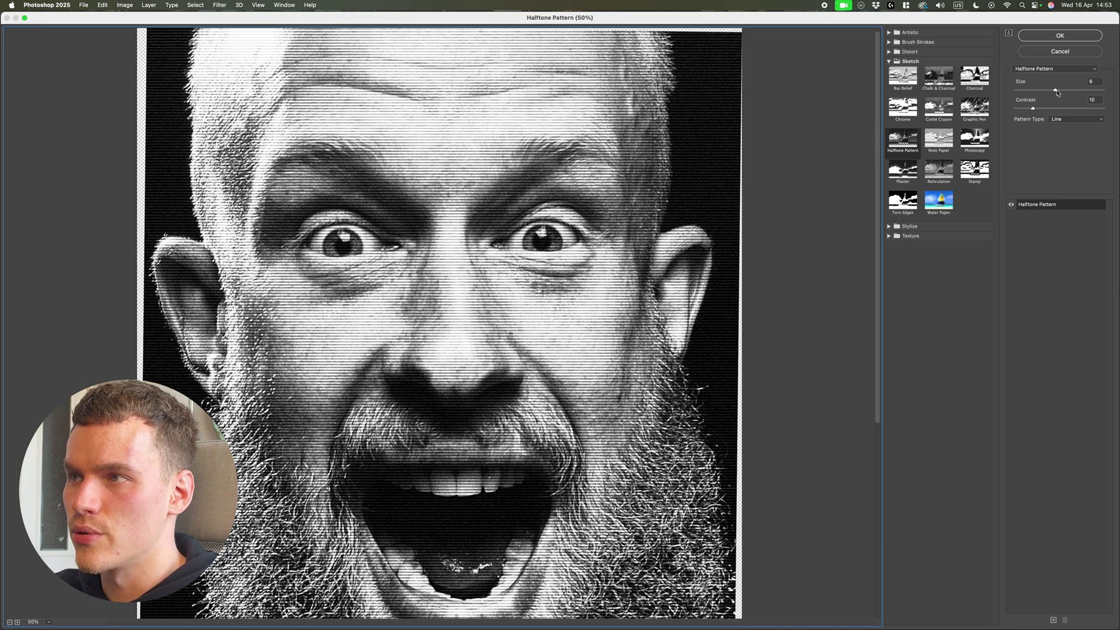
left_click_drag(1056, 91, 1039, 113)
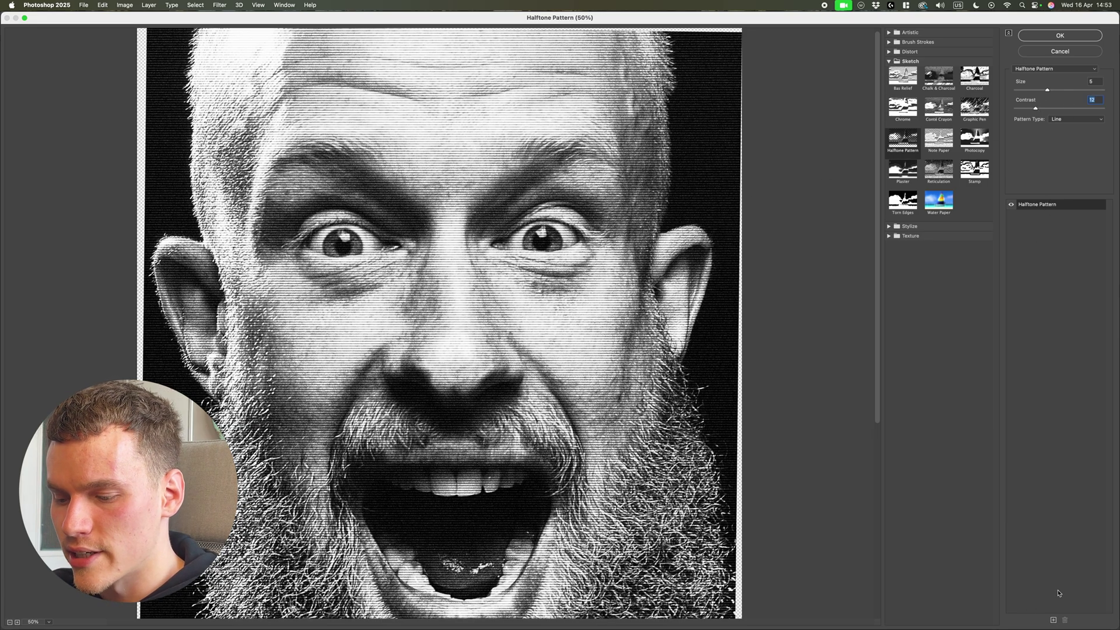
- Add a second Halftone Pattern effect of type Dot above the line pattern and compare the preview with the line effect hidden and shown
left_click(1054, 620)
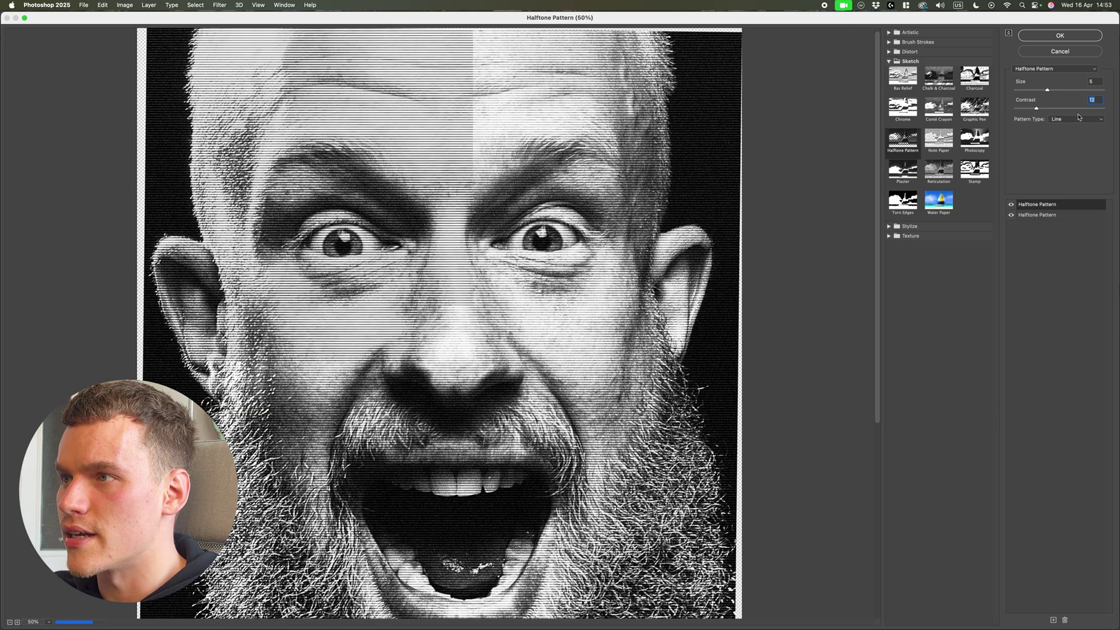
left_click(1076, 119)
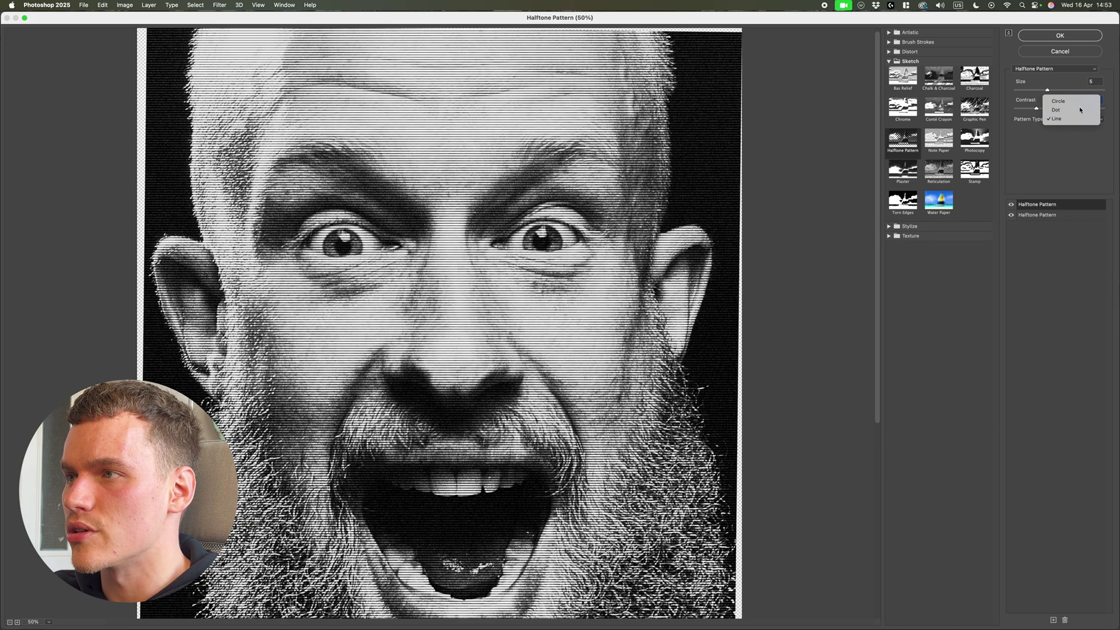
left_click(1079, 110)
scroll(471, 310, "up", 4)
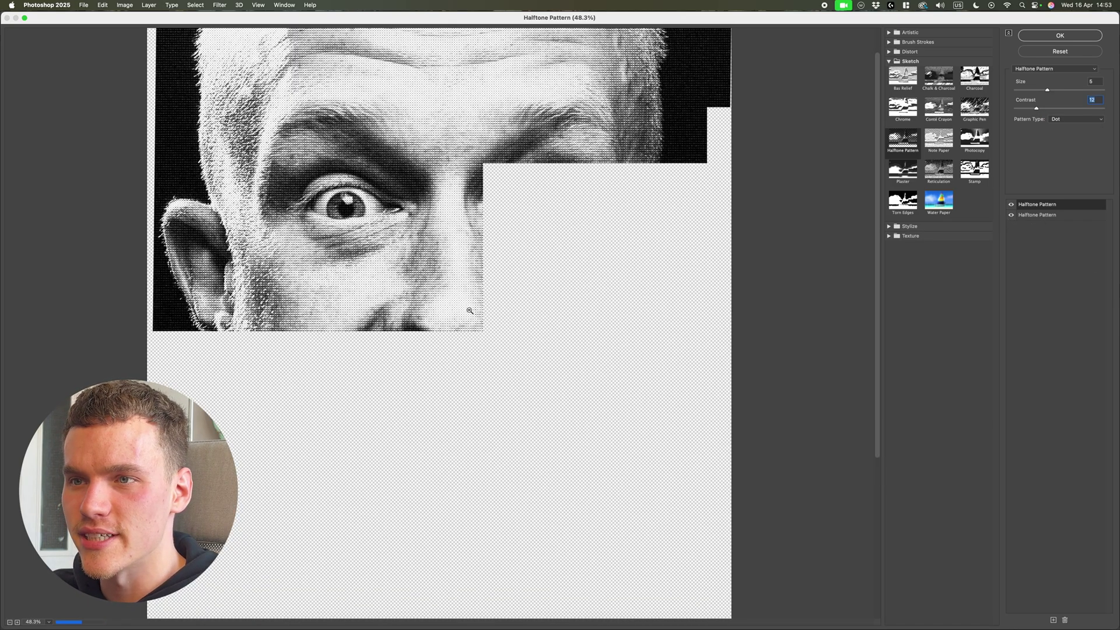
scroll(499, 309, "up", 1)
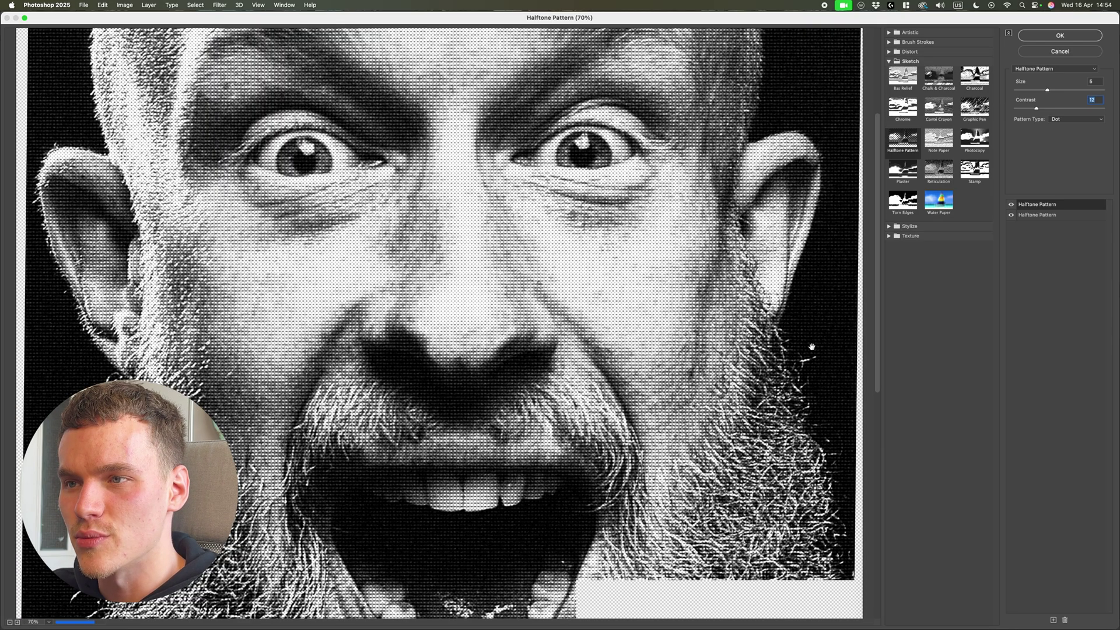
left_click(1012, 215)
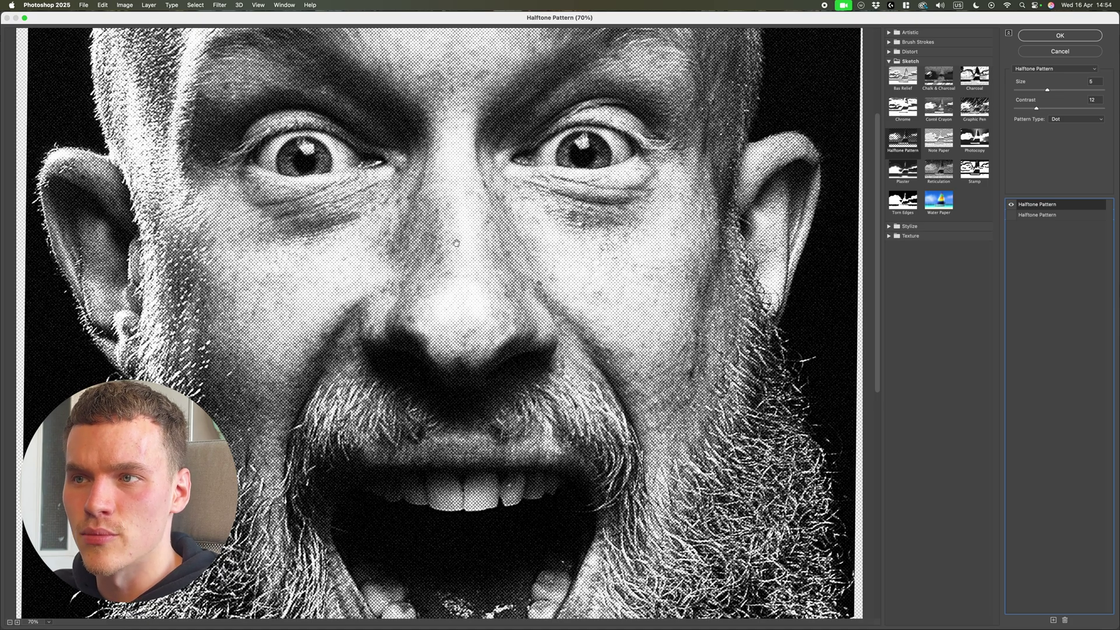
left_click(1017, 215)
left_click(1013, 214)
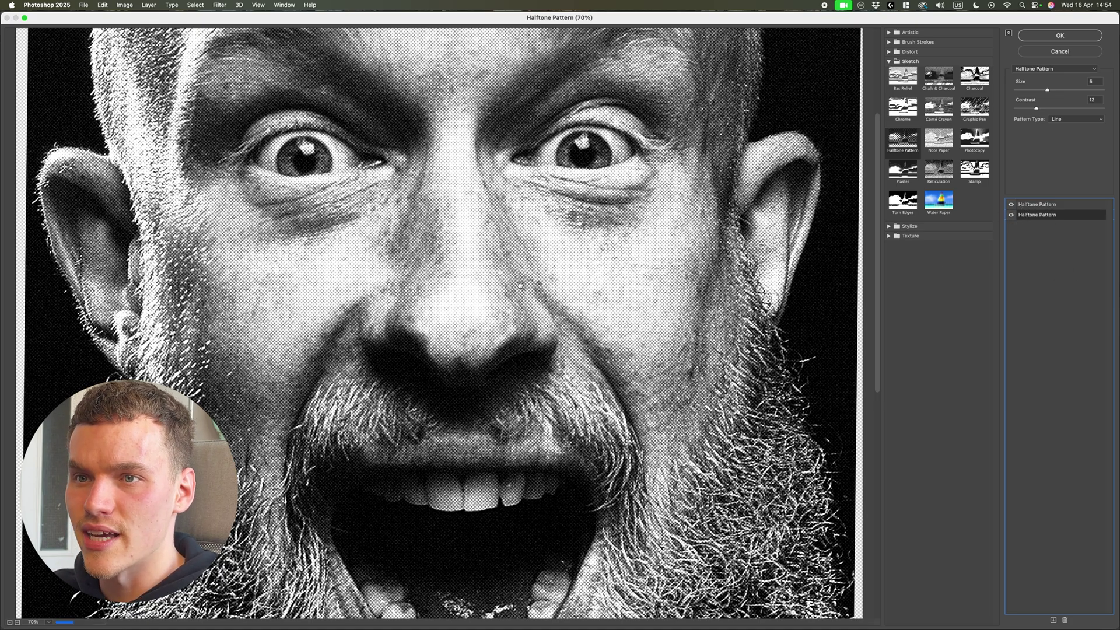
scroll(520, 285, "down", 1)
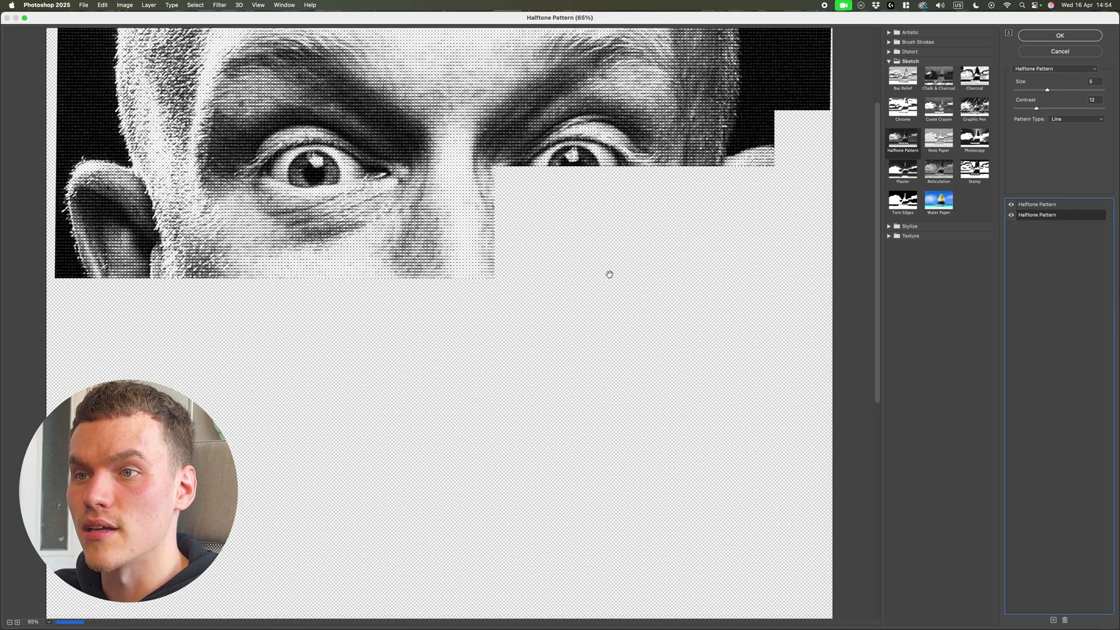
scroll(683, 292, "down", 3)
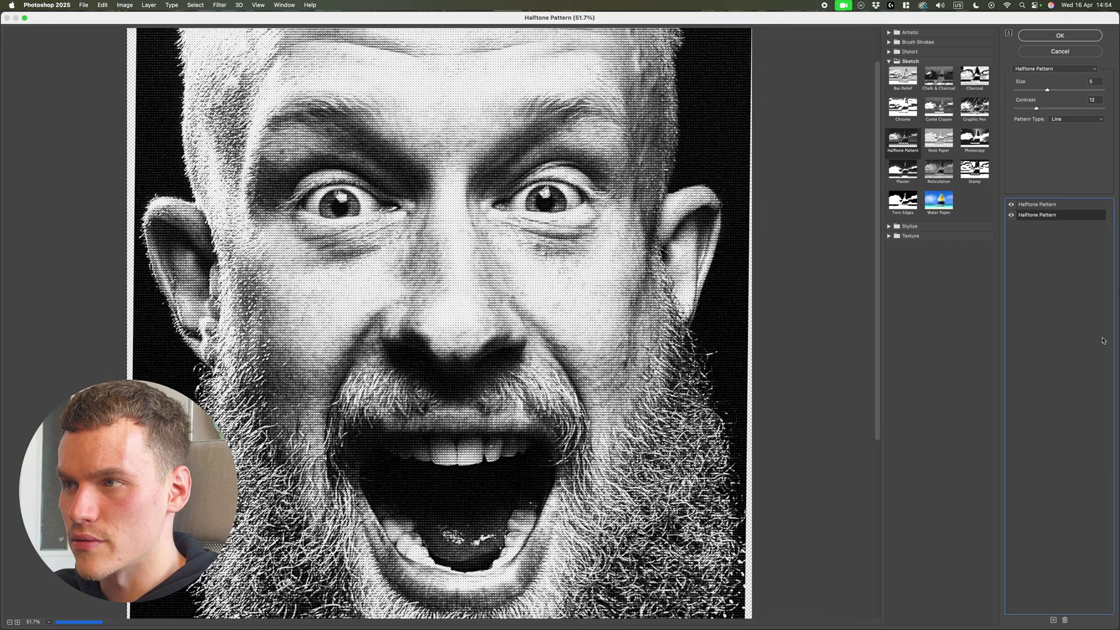
- Add a Grain effect on top with intensity 40, contrast 50 and the Regular grain type, and apply the Filter Gallery to the portrait
left_click(1079, 206)
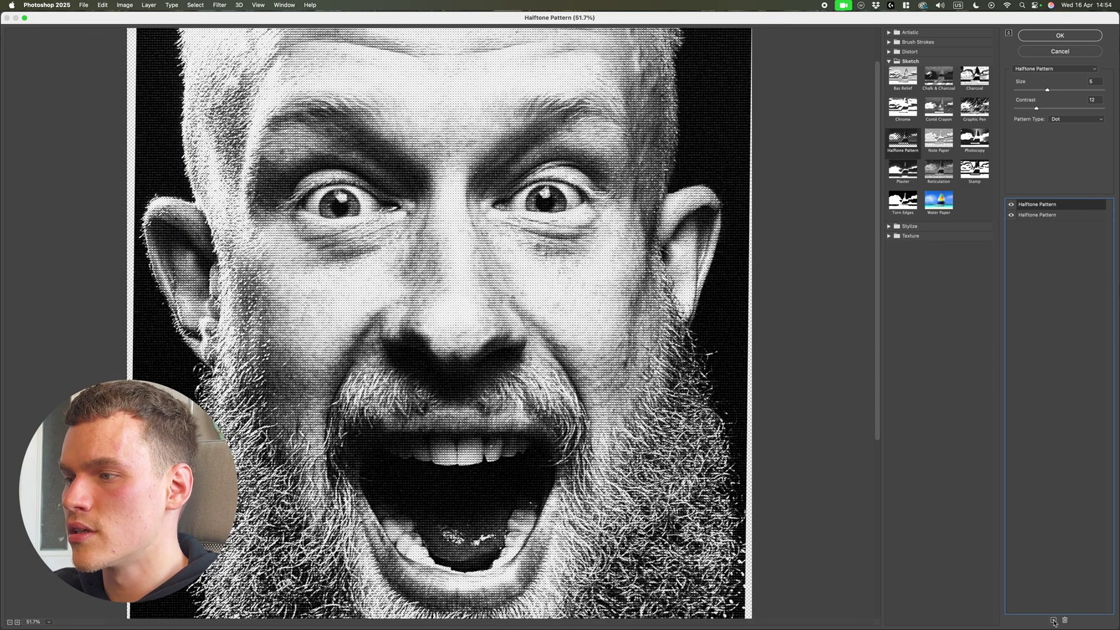
left_click(1053, 619)
left_click(910, 235)
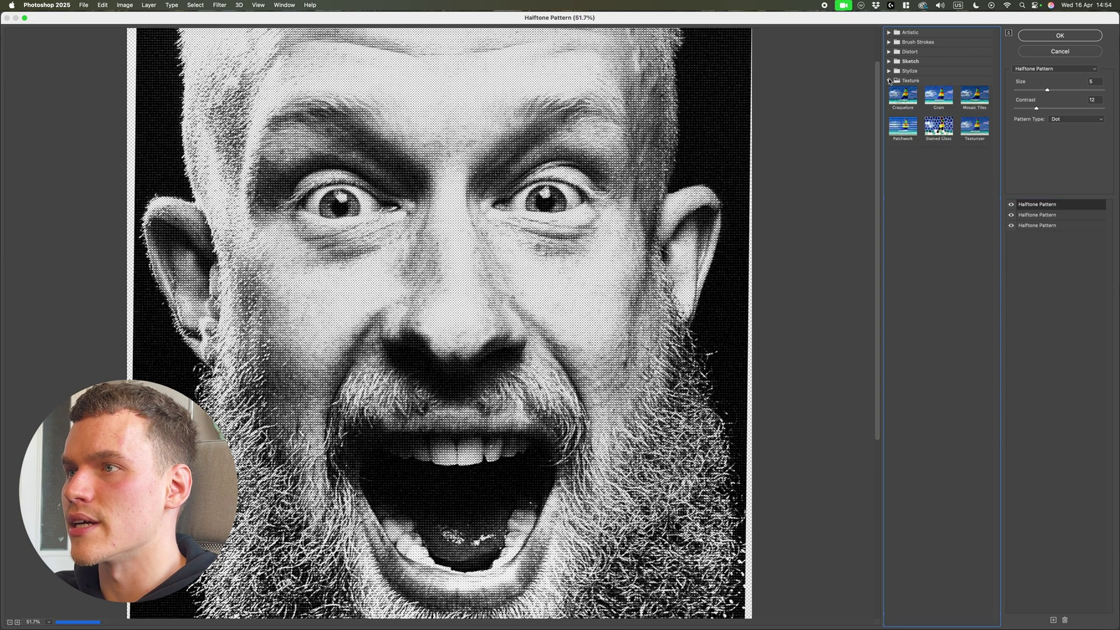
left_click(938, 96)
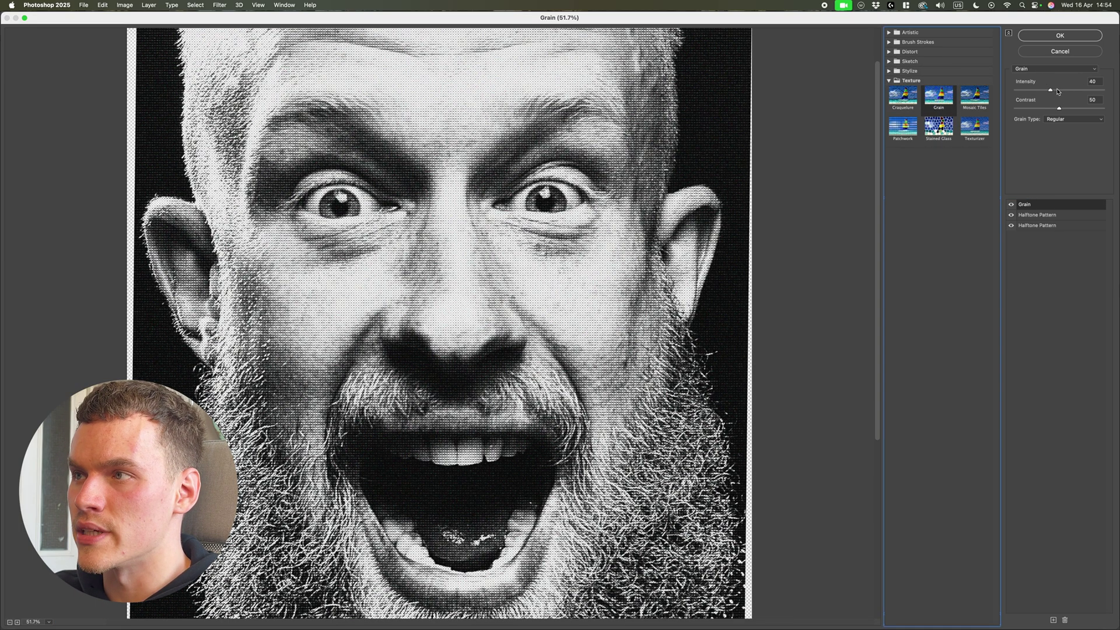
left_click(1074, 119)
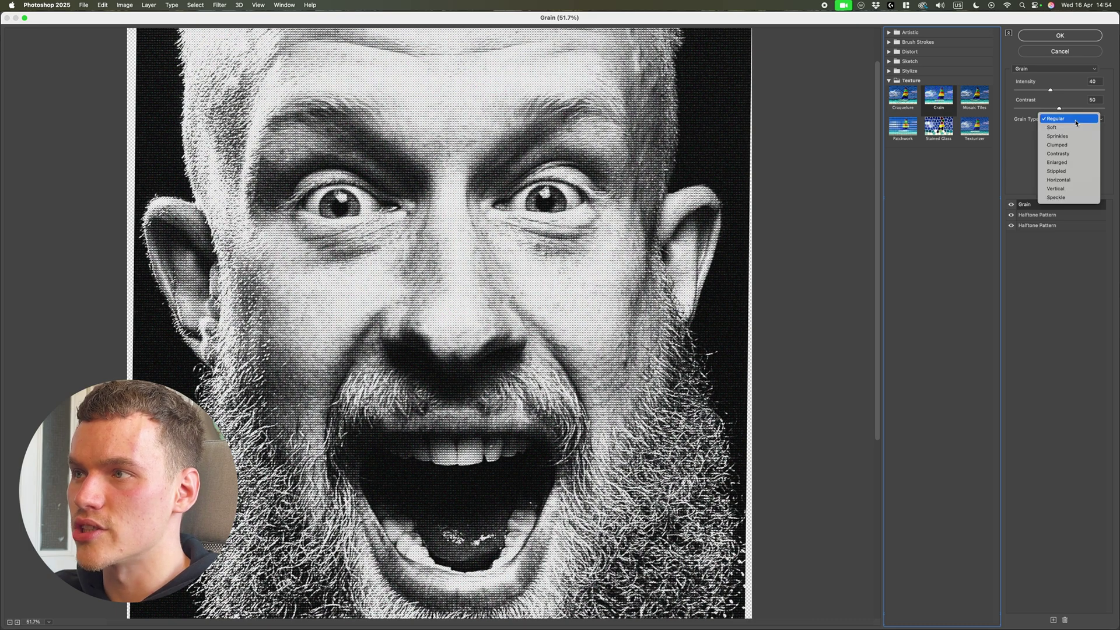
left_click(1078, 147)
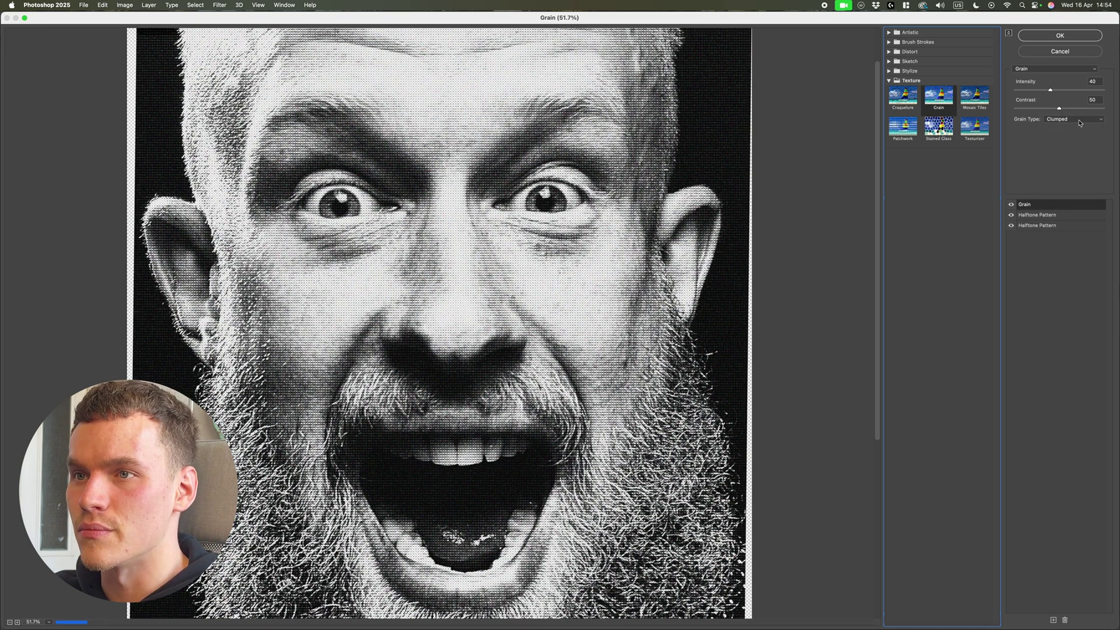
left_click(1079, 120)
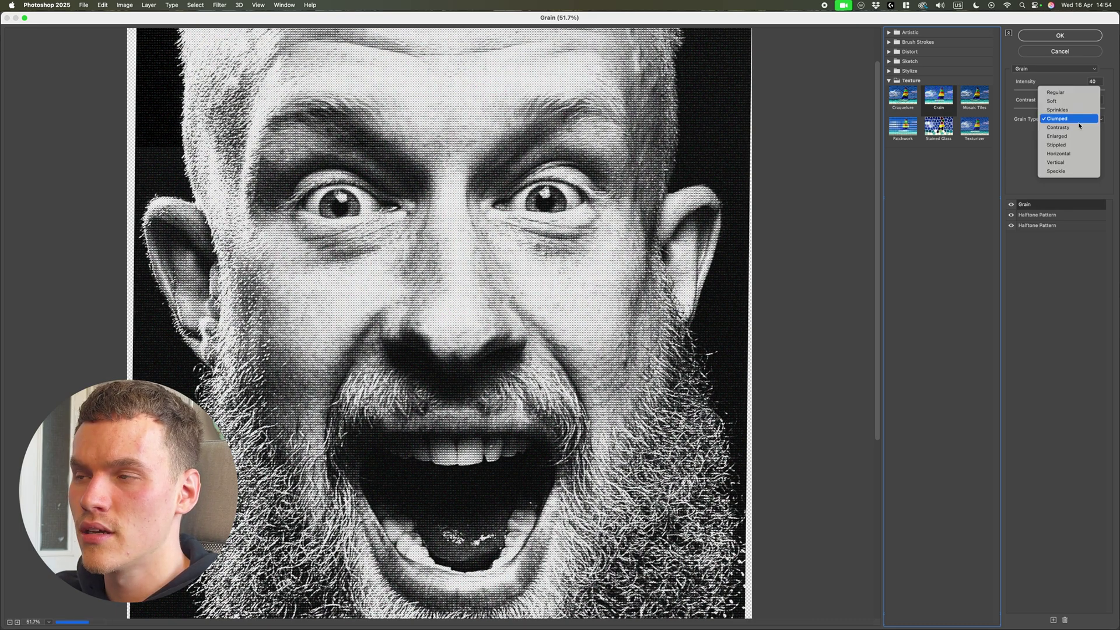
left_click(1073, 92)
left_click(1068, 36)
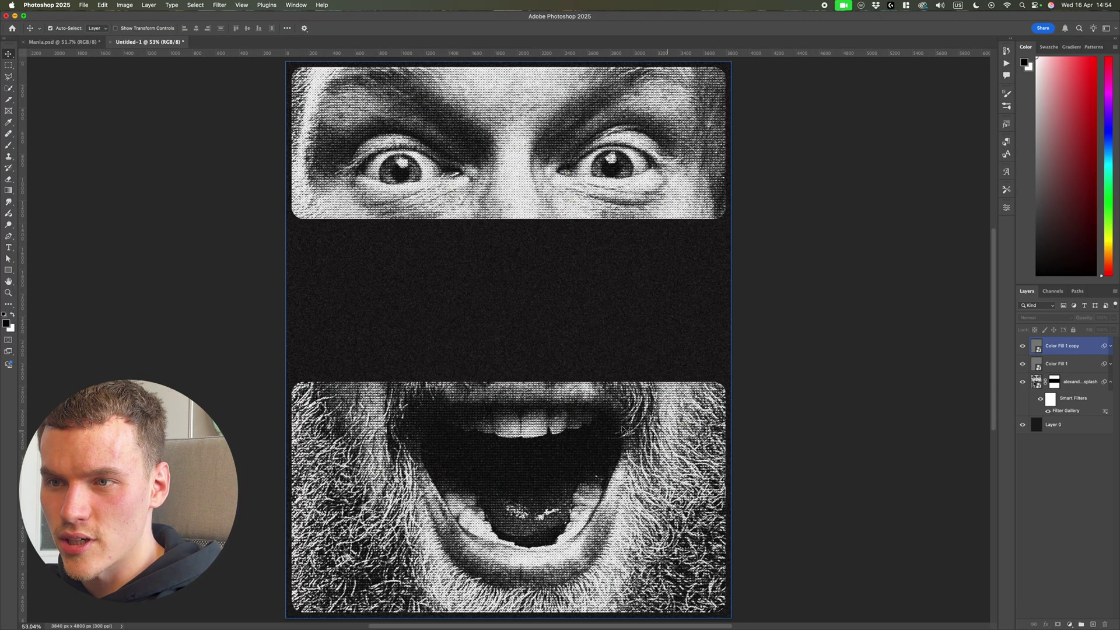
- Inspect the halftoned portrait on the whole poster and collapse its smart filter list
scroll(680, 460, "up", 2)
scroll(680, 460, "down", 2)
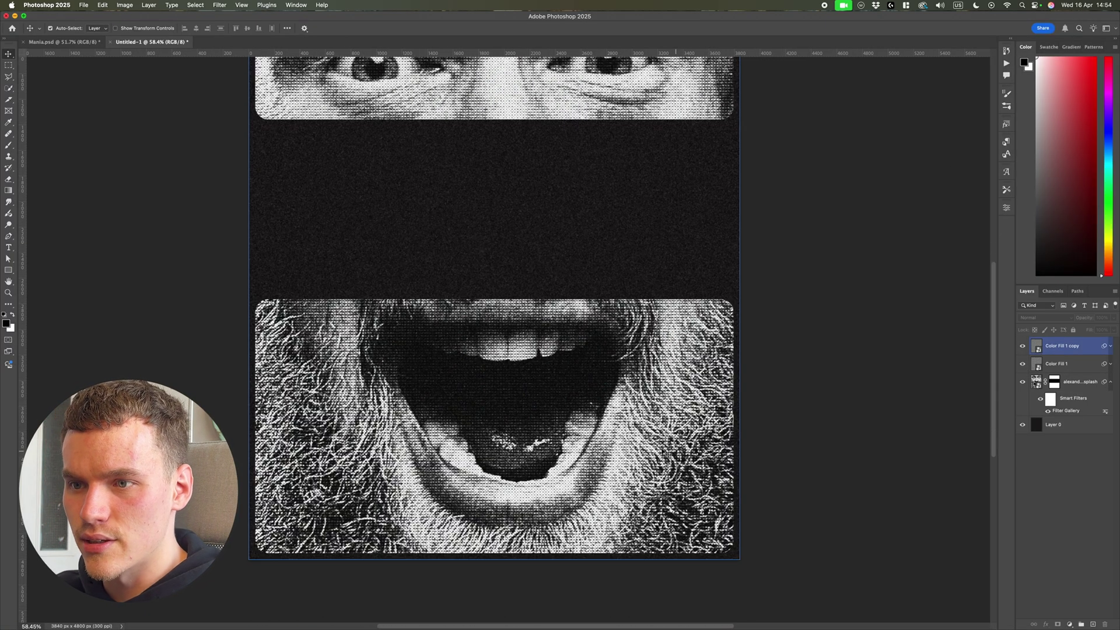
scroll(610, 442, "up", 5)
key("super+0")
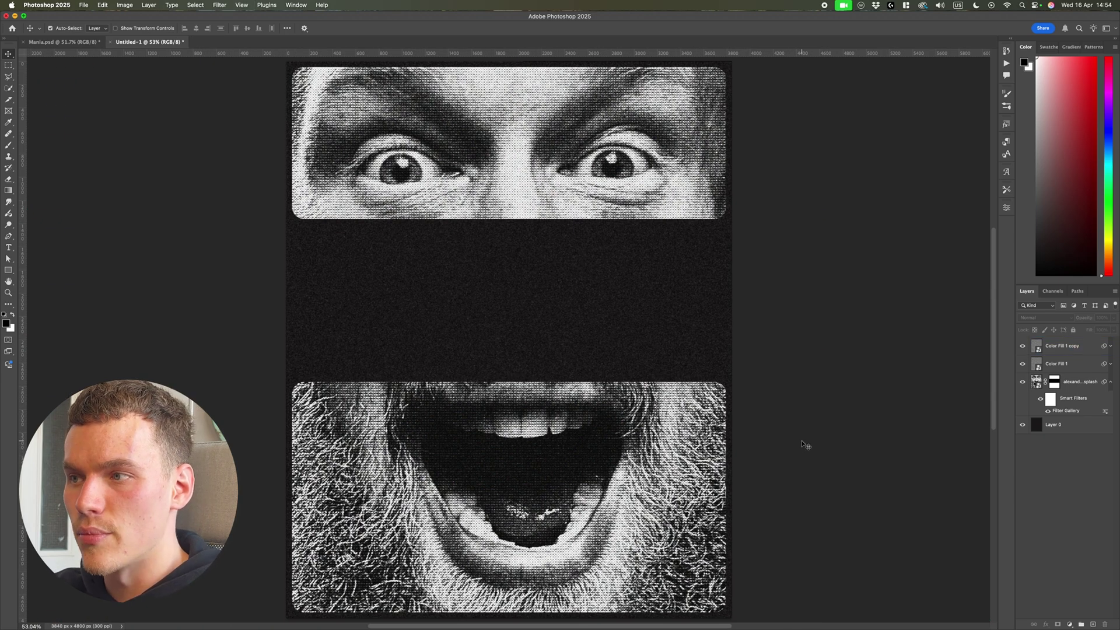
key("super+0")
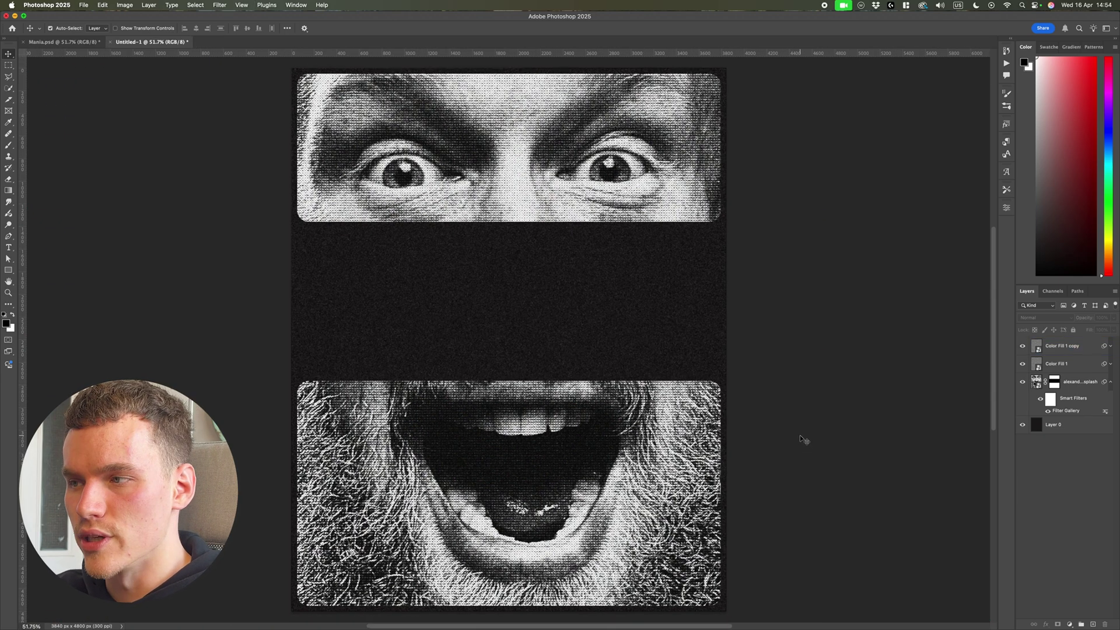
left_click(1111, 383)
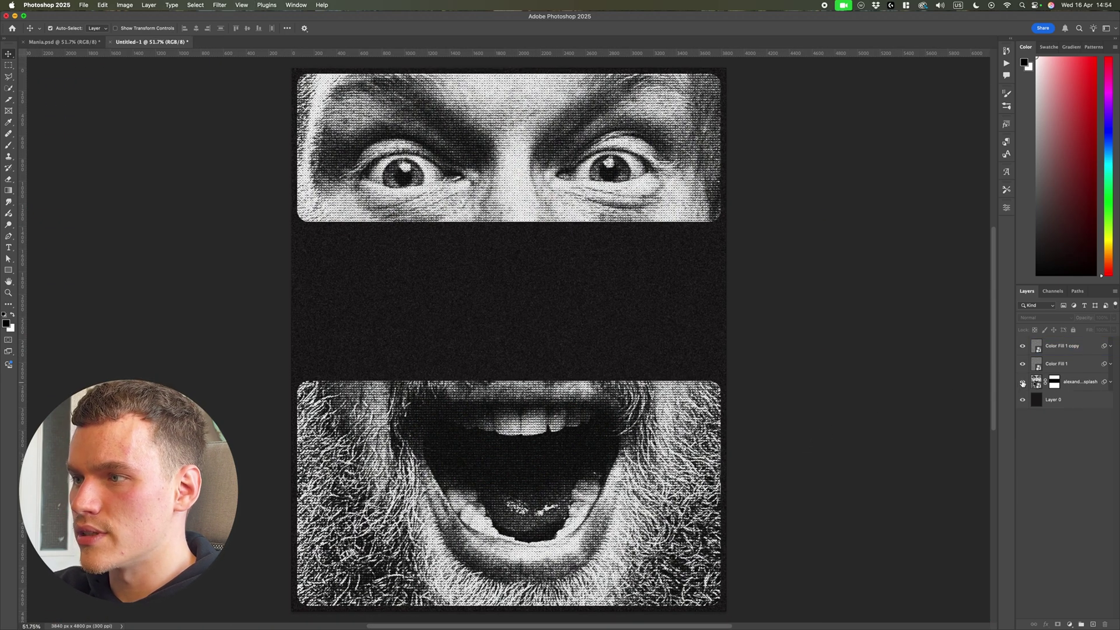
- Add a Gradient Map adjustment above the upper Color Fill copy layer and check the finished Mania.psd poster for its colours
left_click(1083, 347)
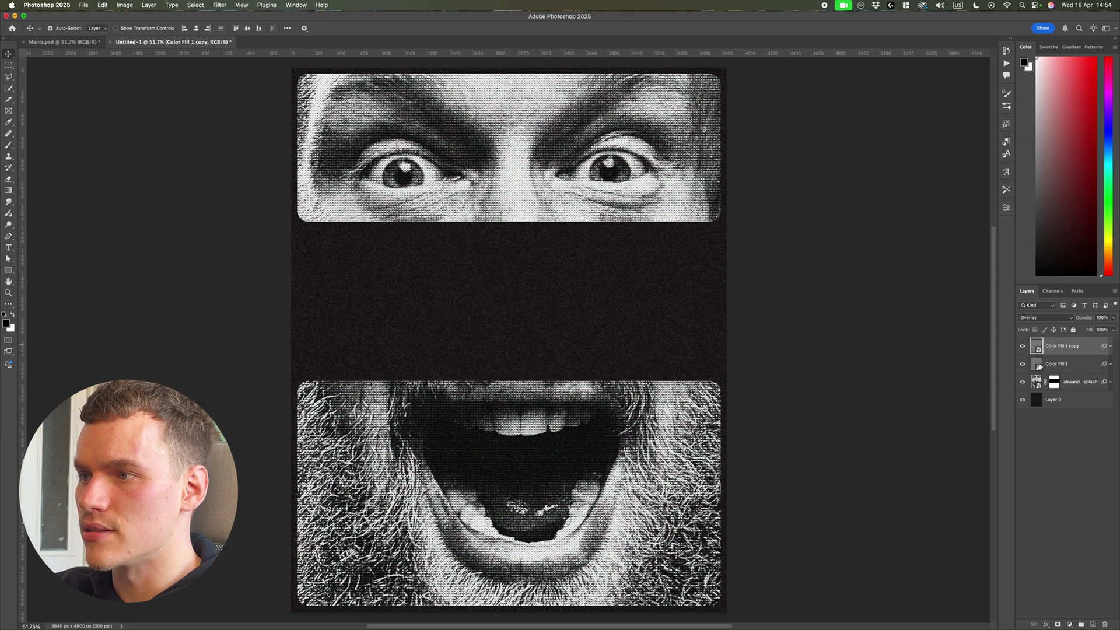
left_click(1070, 624)
left_click(1074, 614)
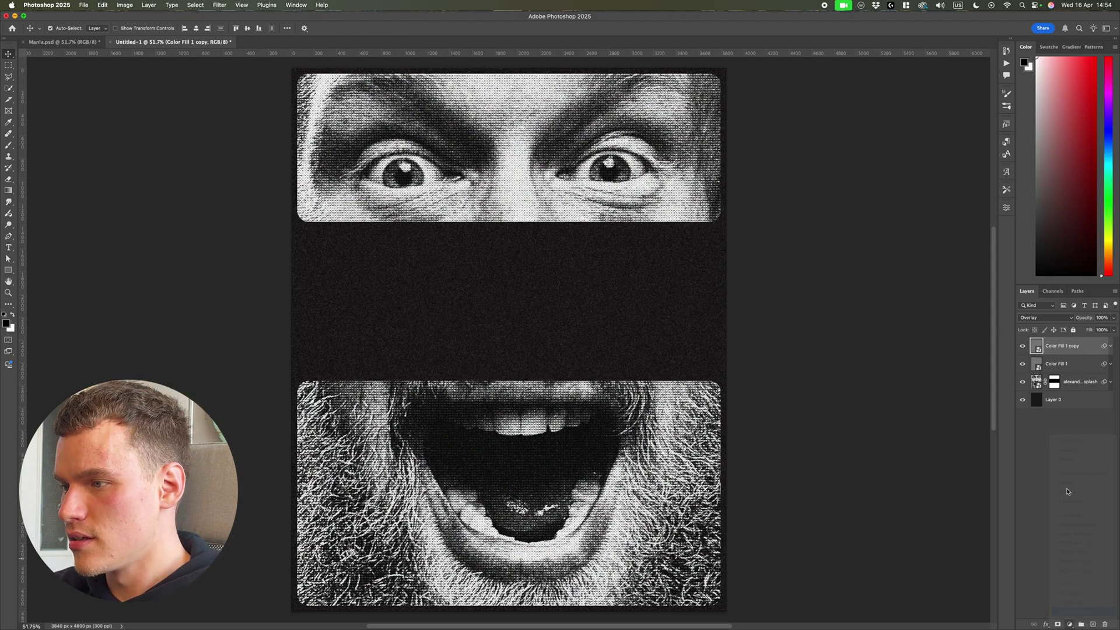
left_click(61, 42)
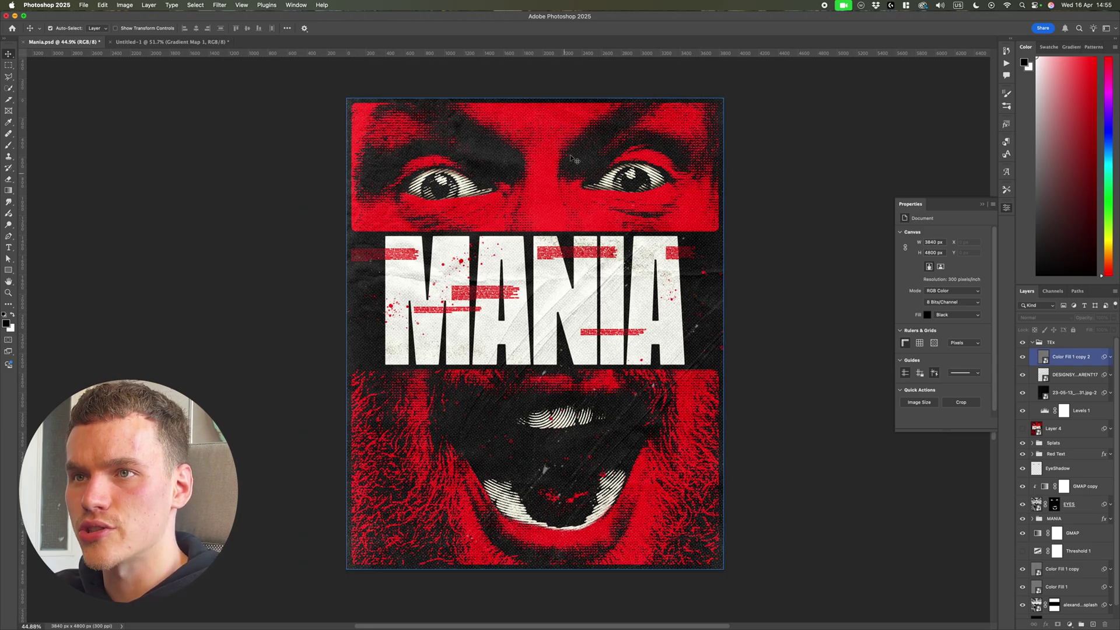
left_click(171, 42)
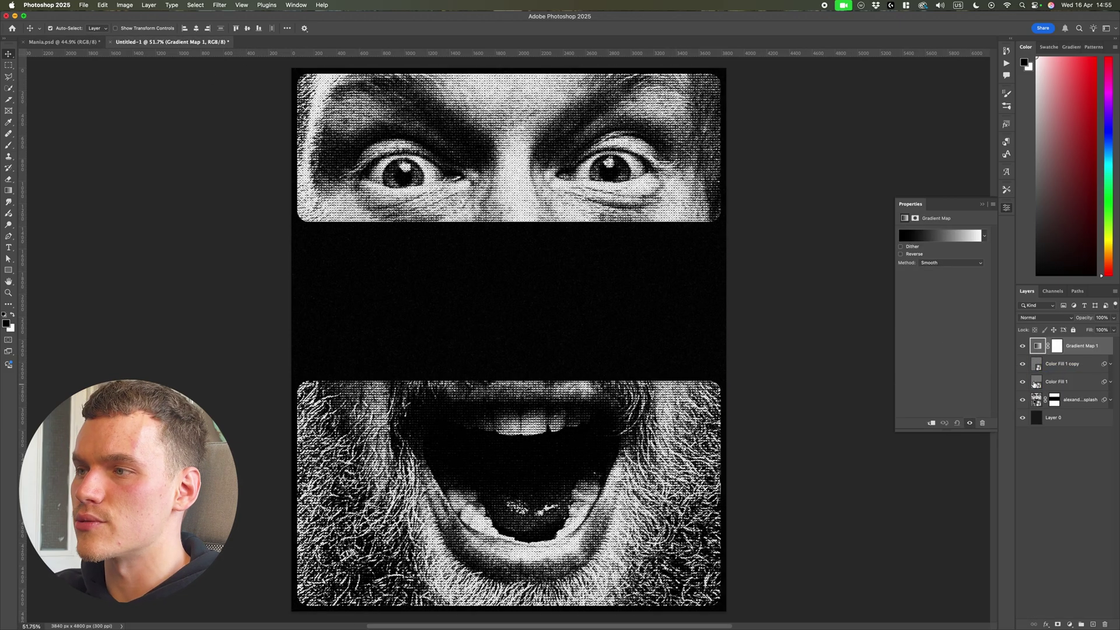
- Apply the custom black-to-red gradient preset to the gradient map, keeping #1c1919 as the dark stop, and inspect both stops
left_click(955, 236)
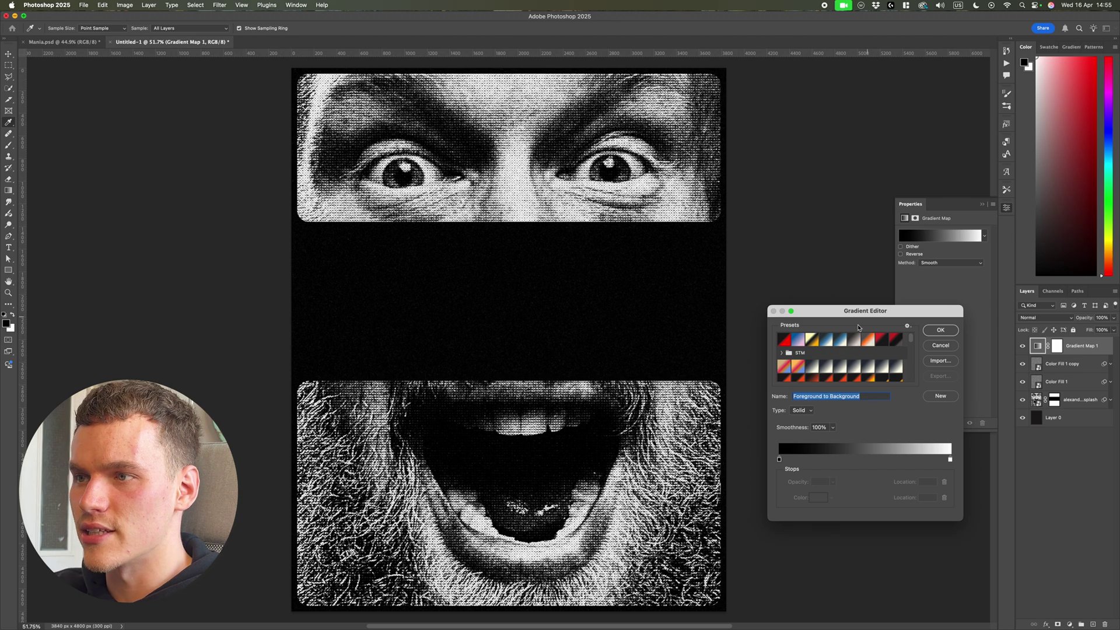
left_click(784, 339)
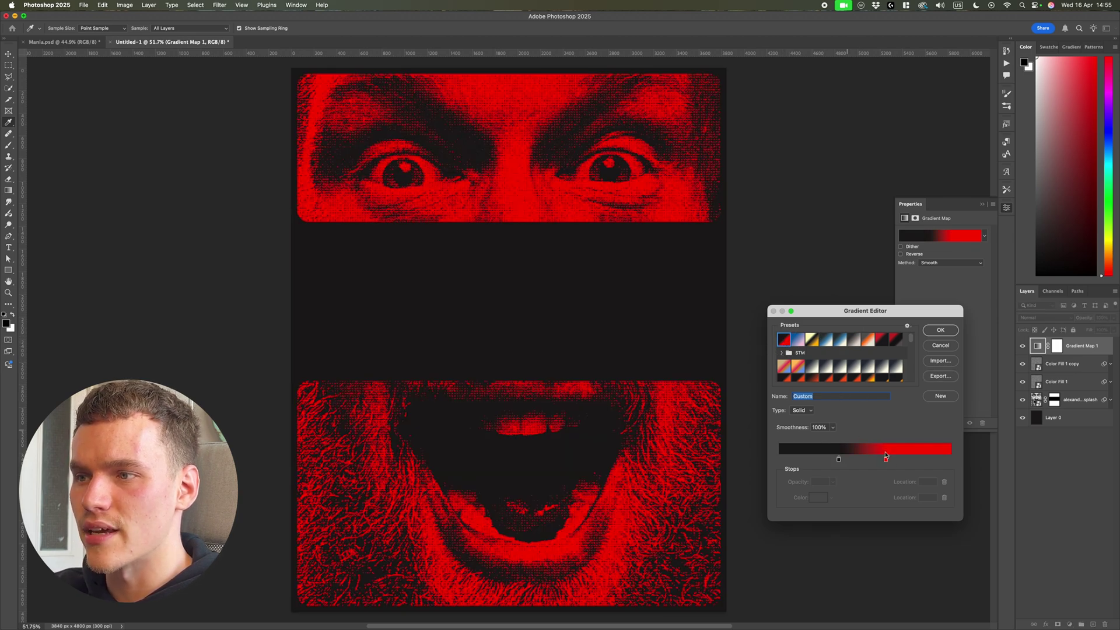
double_click(839, 460)
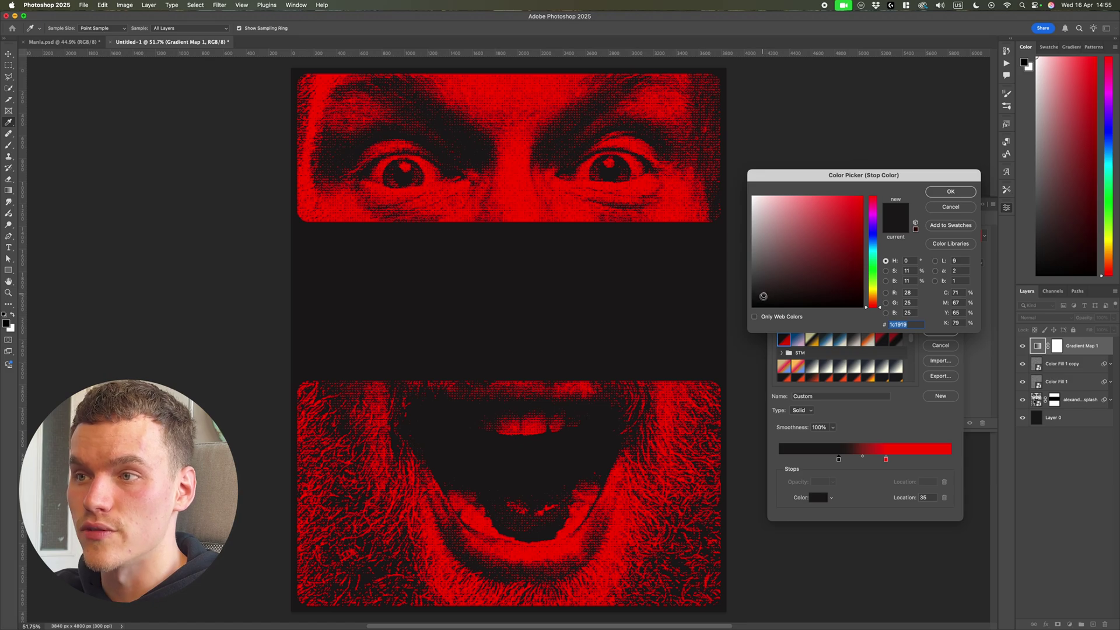
key("Return")
left_click(887, 459)
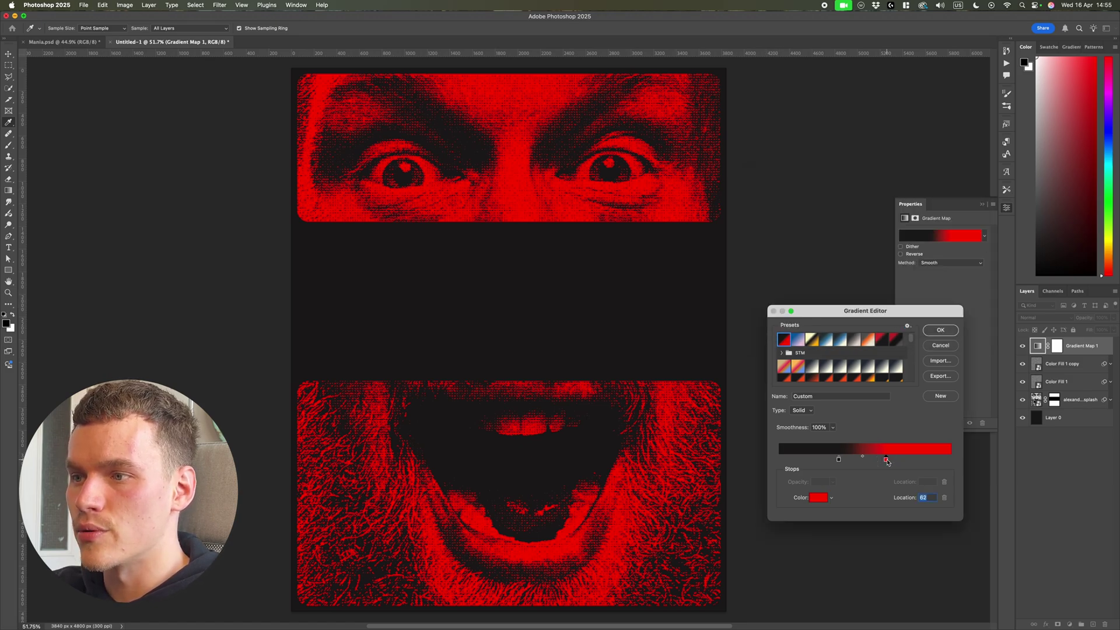
- Move the gradient map's red stop to location 65, apply it, and nudge the stop slightly further towards the light end
left_click(840, 459)
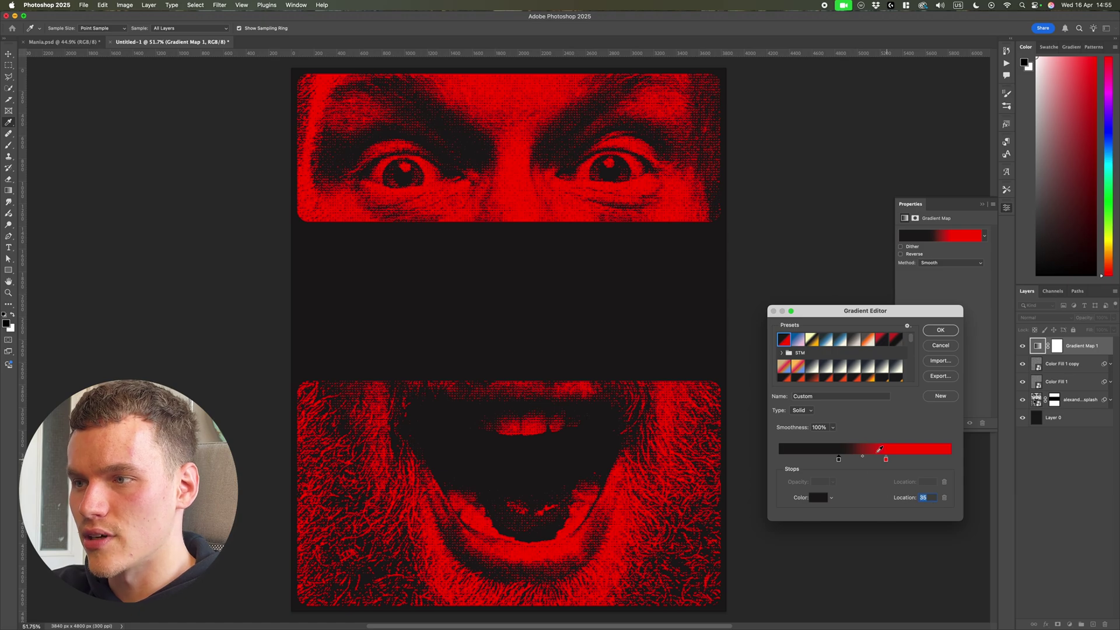
left_click(886, 460)
left_click_drag(887, 460, 891, 461)
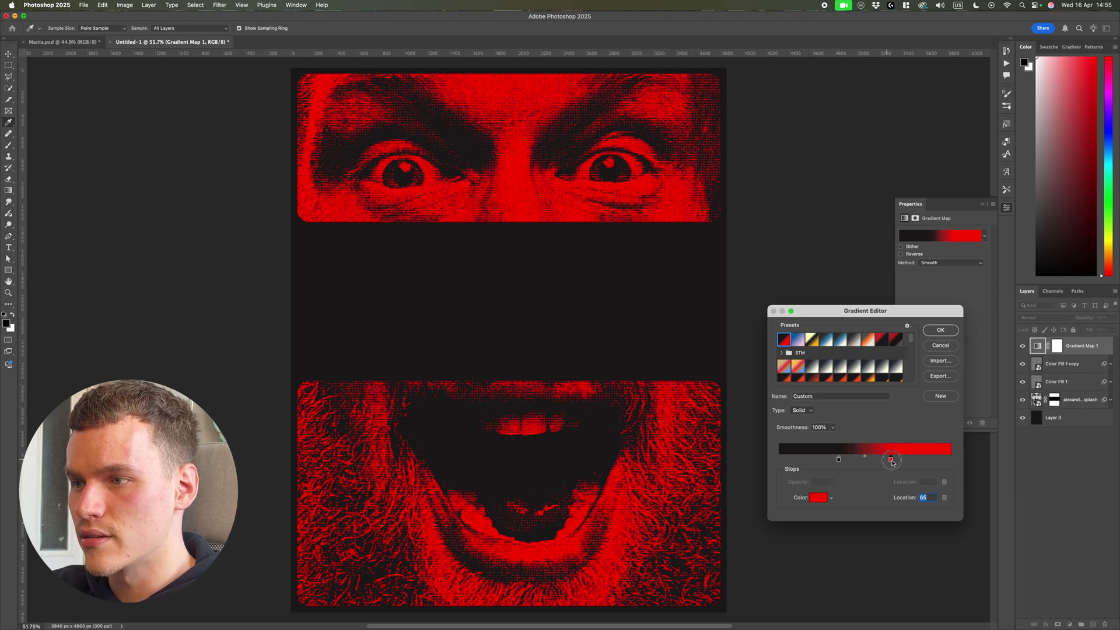
left_click(941, 330)
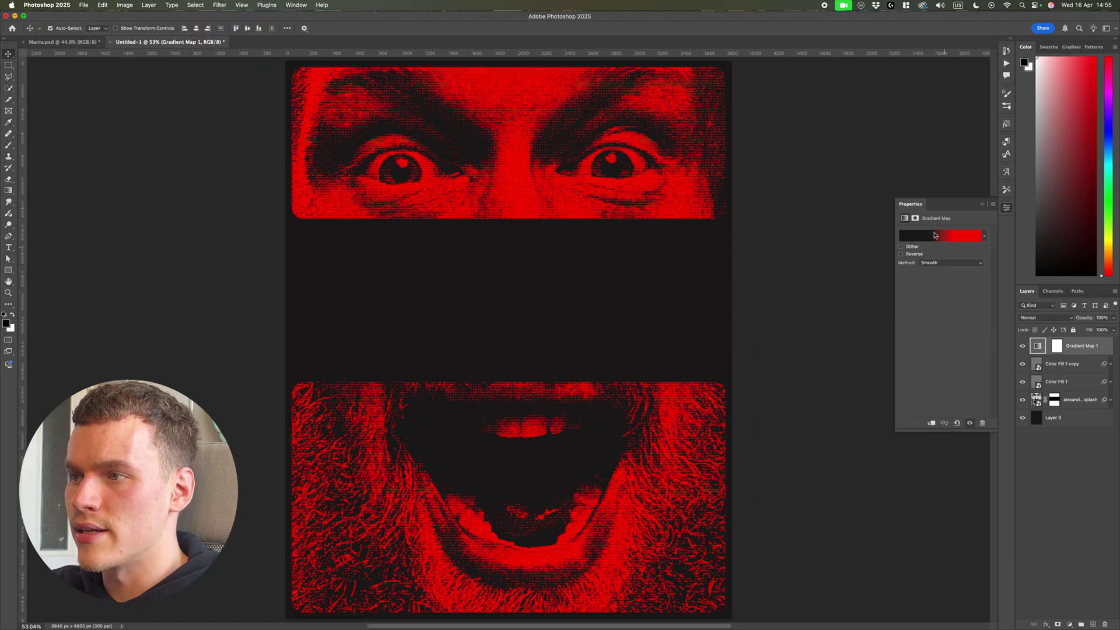
left_click(955, 235)
left_click_drag(891, 459, 898, 459)
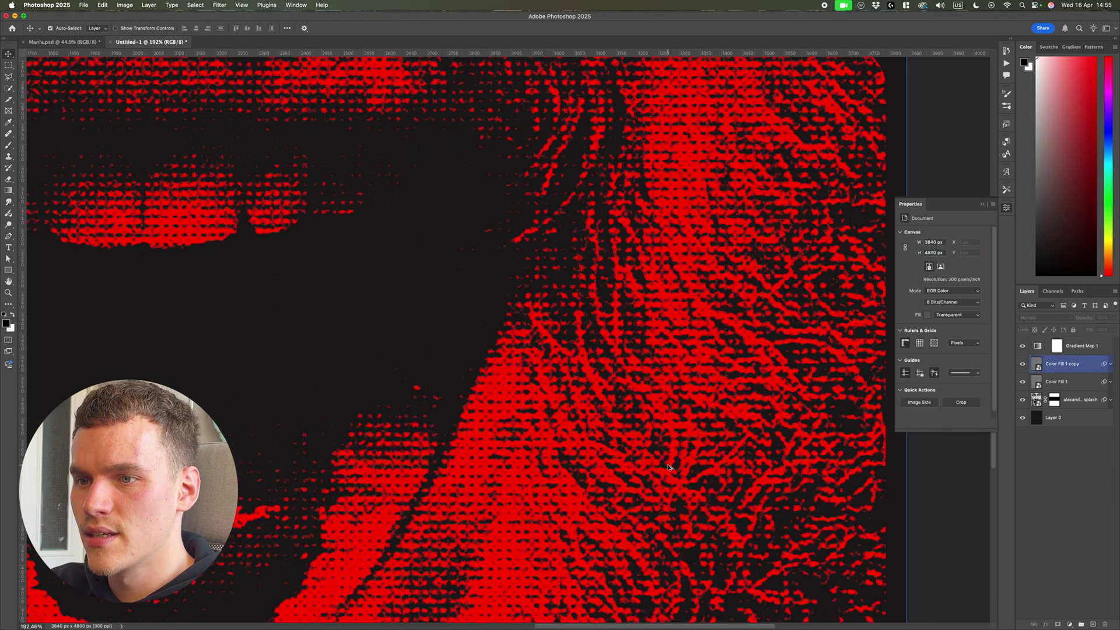
- Examine the red halftone texture around the mouth and beard up close and on the whole poster
scroll(660, 454, "down", 4)
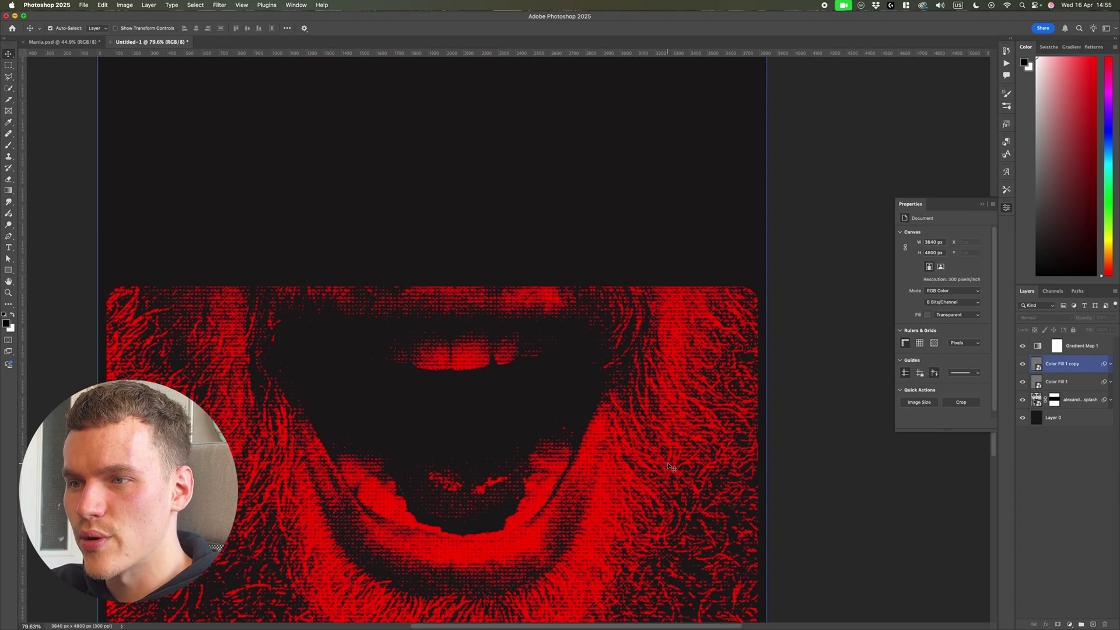
scroll(367, 436, "up", 6)
scroll(380, 438, "down", 2)
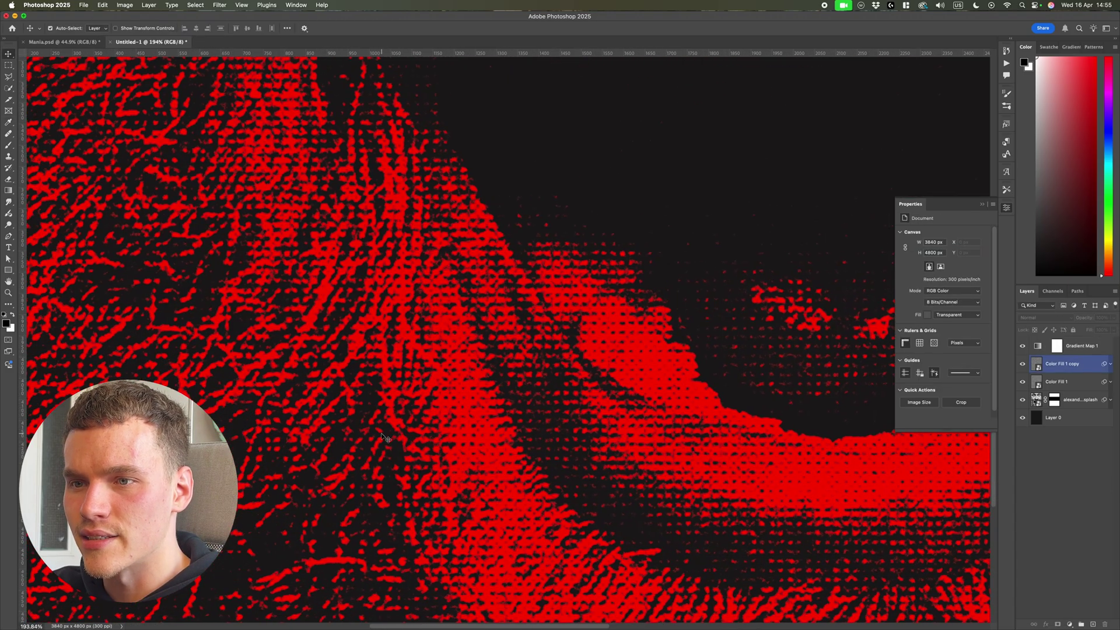
scroll(337, 386, "down", 2)
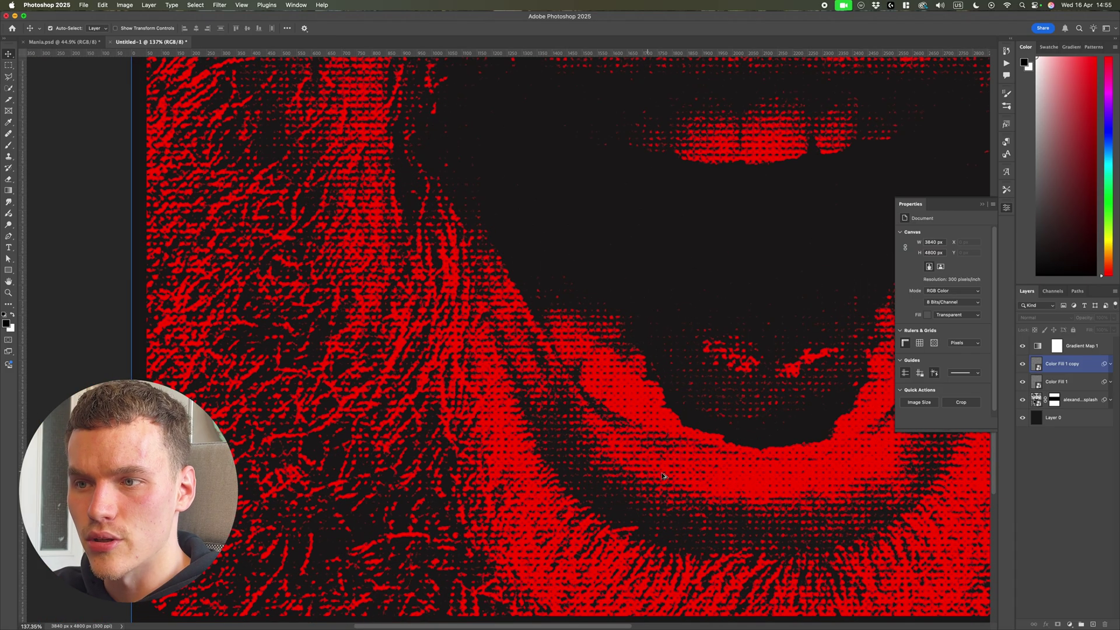
scroll(689, 483, "down", 1)
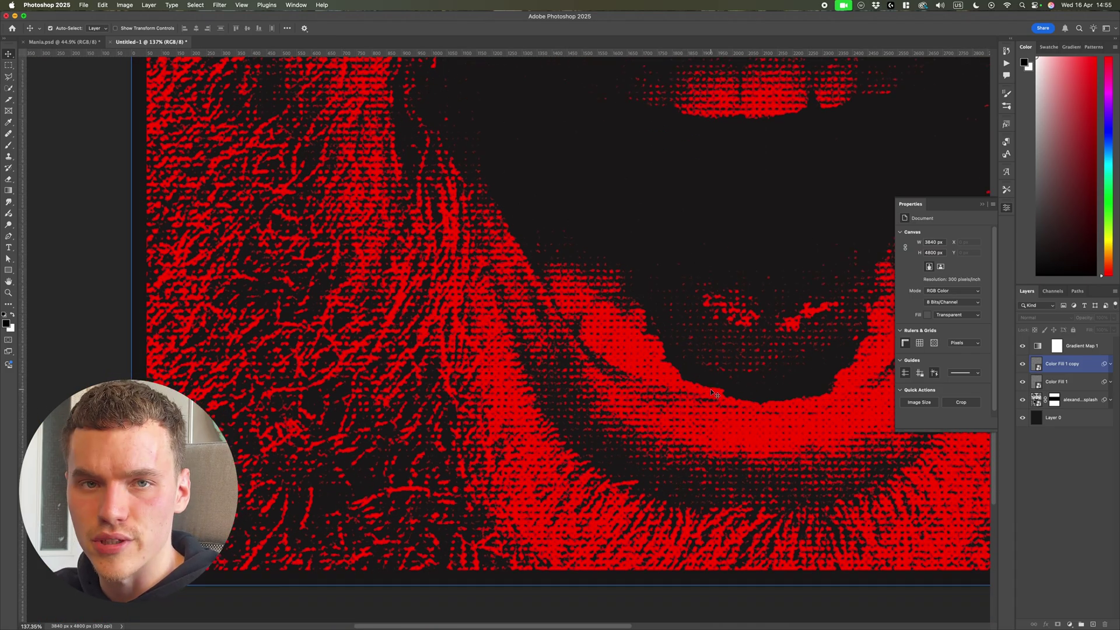
scroll(724, 392, "down", 4)
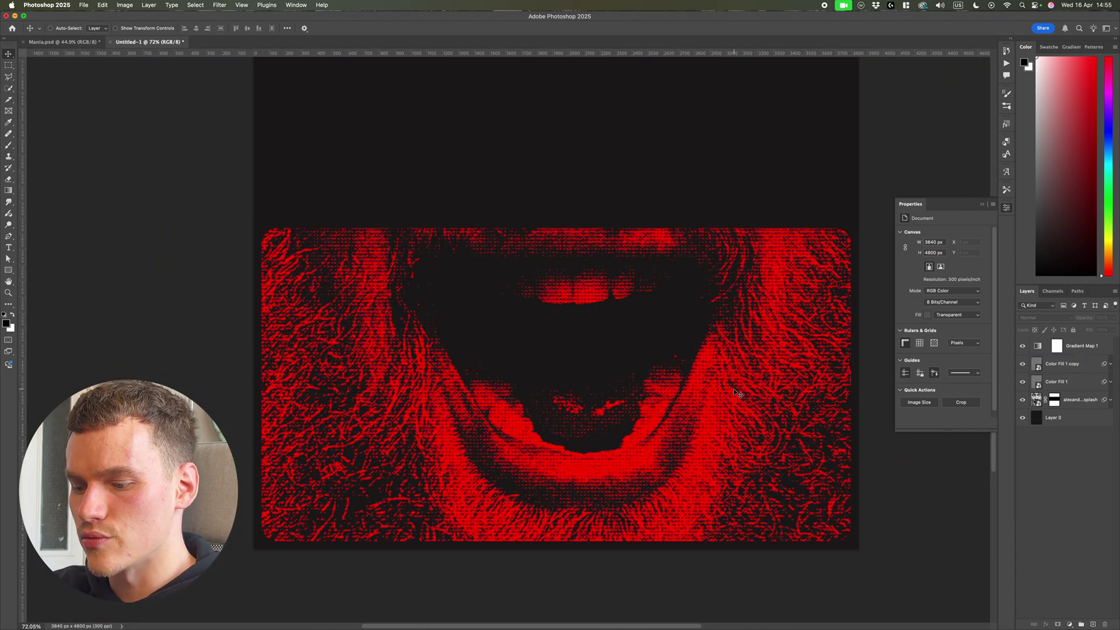
scroll(733, 388, "down", 2)
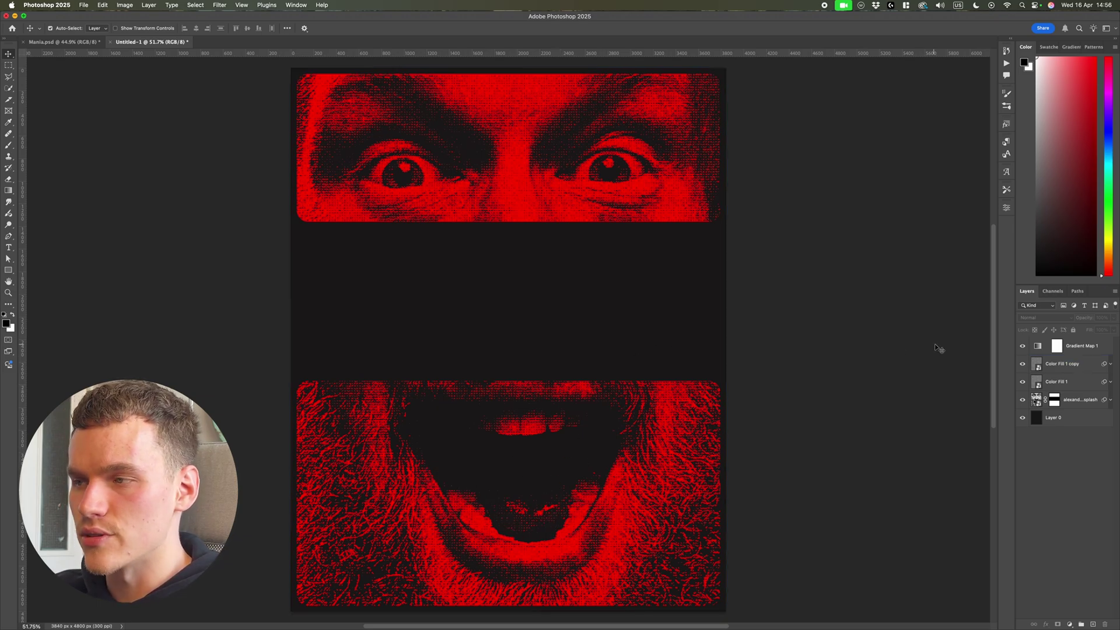
- Show the guides and add the text MANIA in the Bigger Display font in the empty band between the panels
scroll(934, 347, "left", 3)
key("super+;")
key("super+;")
key("t")
key("super+;")
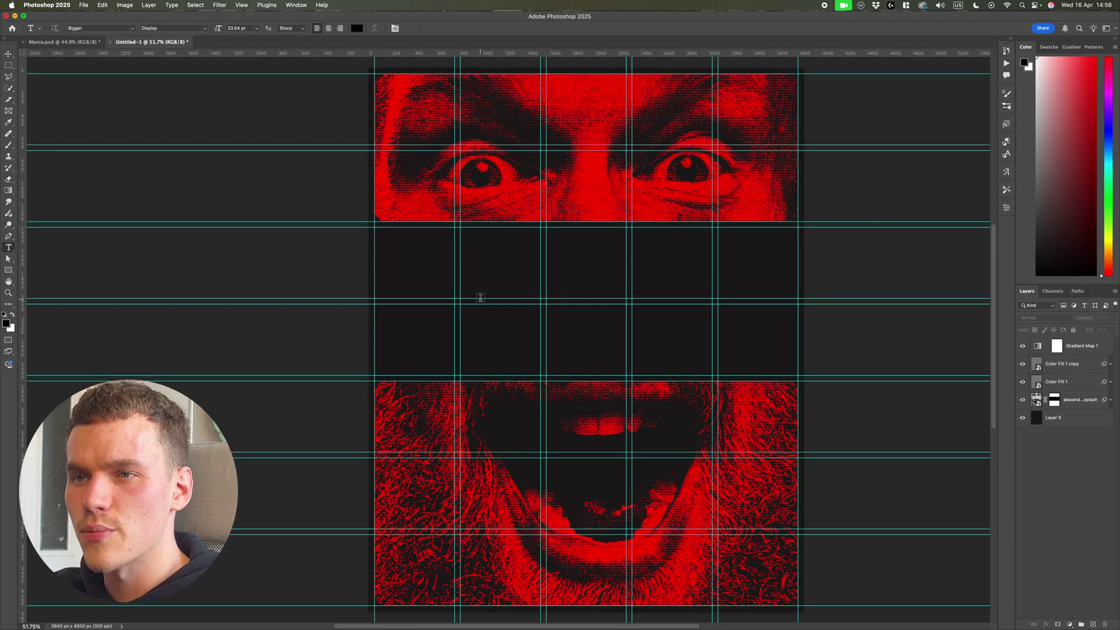
left_click(488, 314)
key("BackSpace")
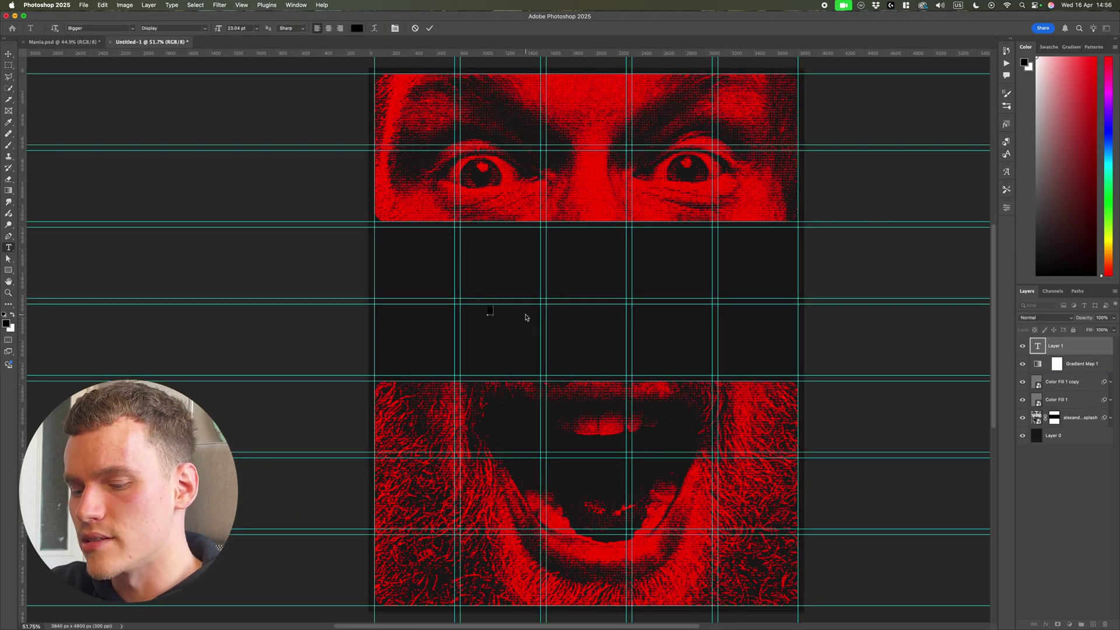
type("MANIA")
- Colour the MANIA text white (#ffffff) and enlarge it into a large poster title
key("super+a")
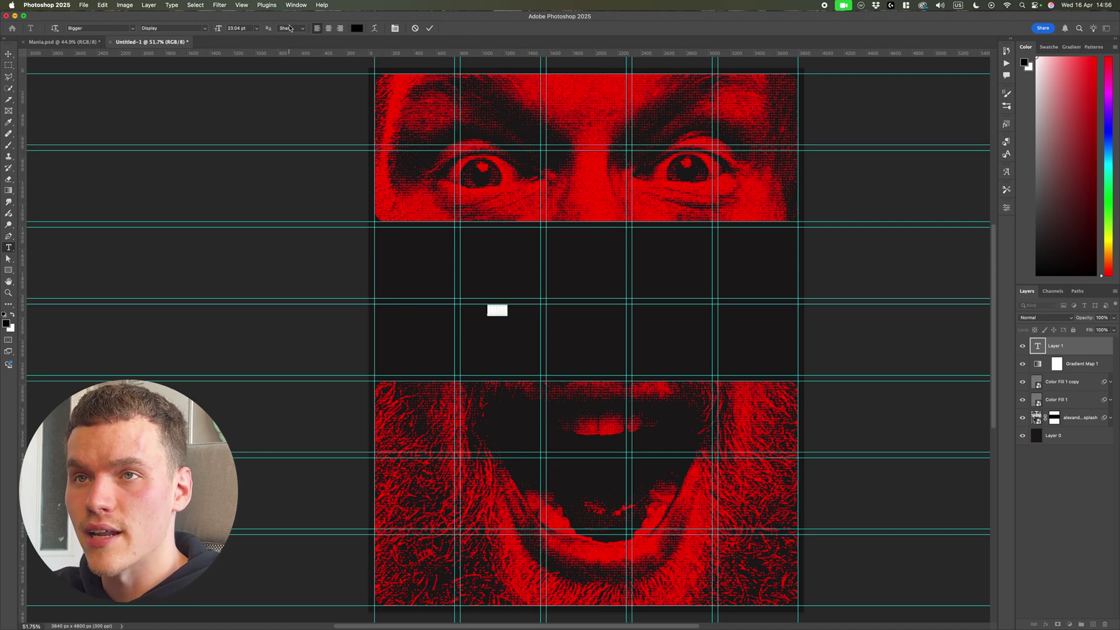
left_click(358, 28)
left_click_drag(804, 200, 663, 131)
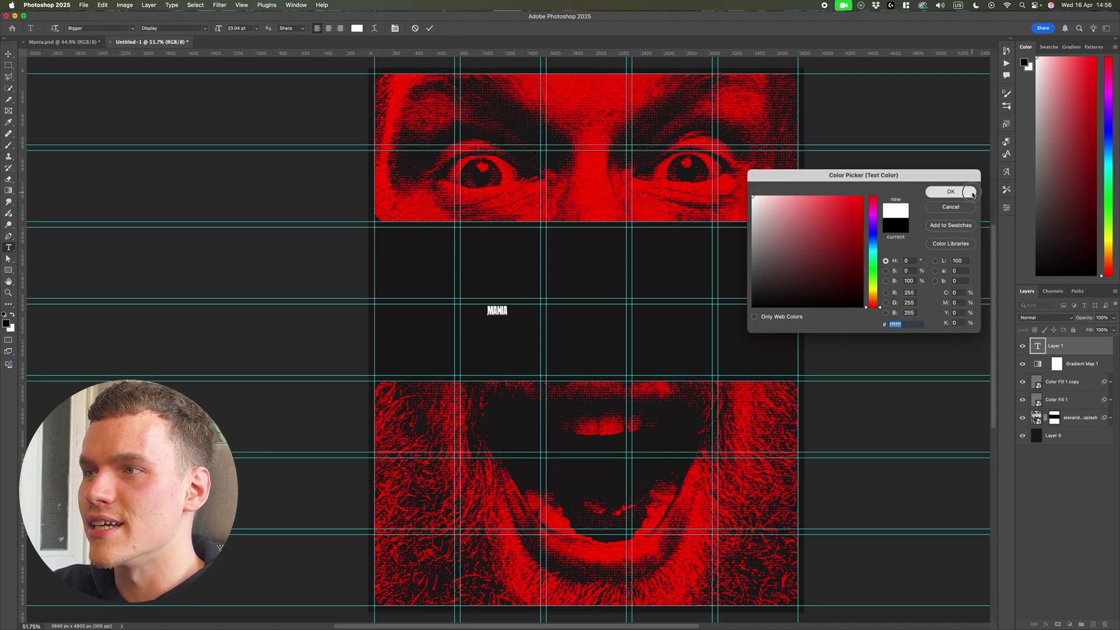
left_click(948, 191)
left_click_drag(227, 29, 499, 24)
left_click(429, 29)
key("v")
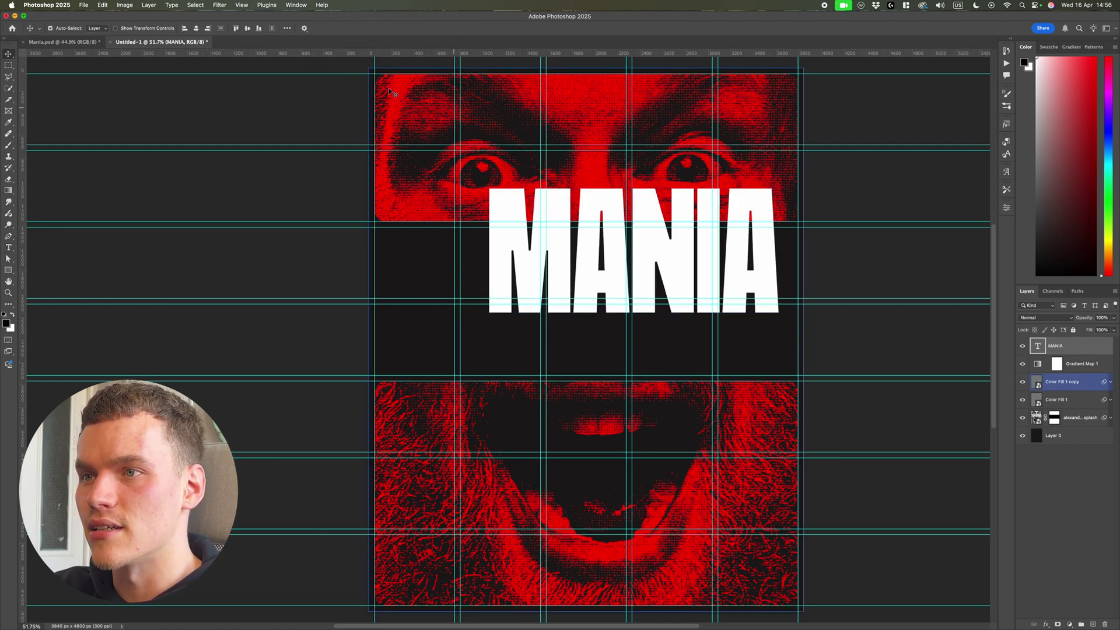
- Centre the MANIA title horizontally, move it down into the middle band and scale it up slightly from the upper guide
left_click(197, 28)
left_click_drag(662, 251, 663, 296)
key("ctrl+t")
left_click_drag(587, 215, 588, 202)
key("Return")
scroll(631, 251, "up", 1)
scroll(632, 253, "up", 2)
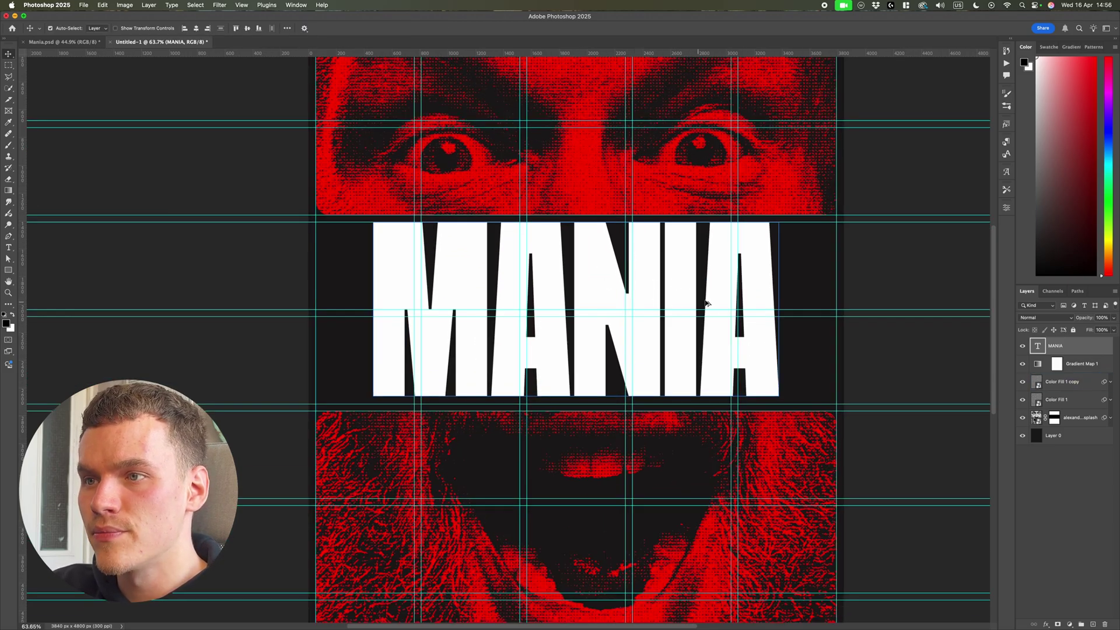
- Try setting the MANIA title's letter tracking to 0
scroll(706, 303, "down", 2)
scroll(681, 295, "up", 2)
left_click(1007, 207)
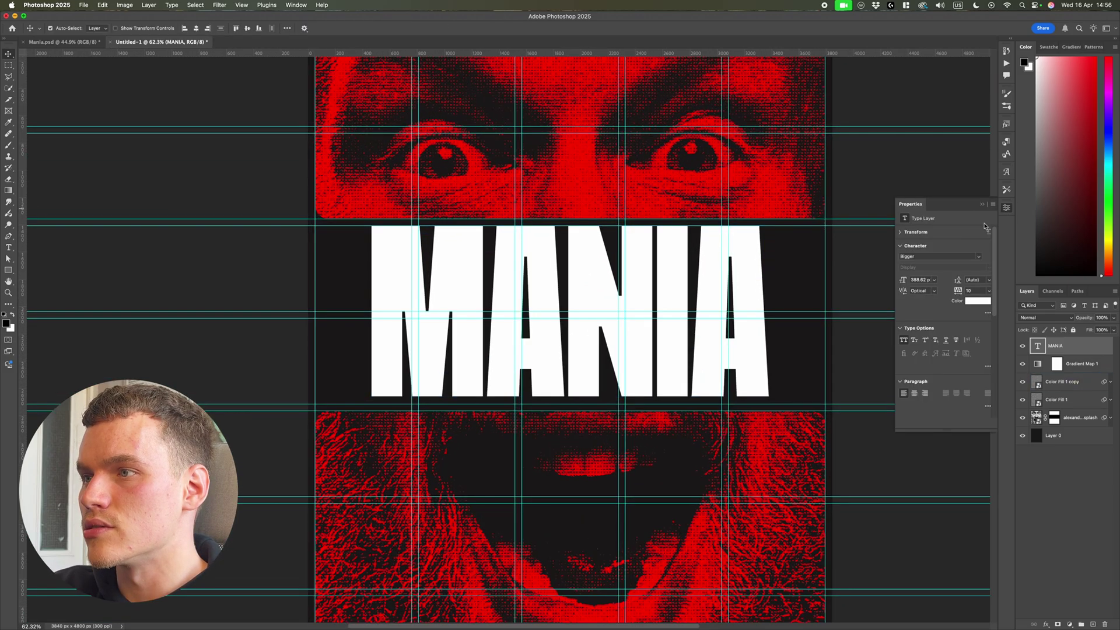
left_click(934, 294)
left_click(962, 303)
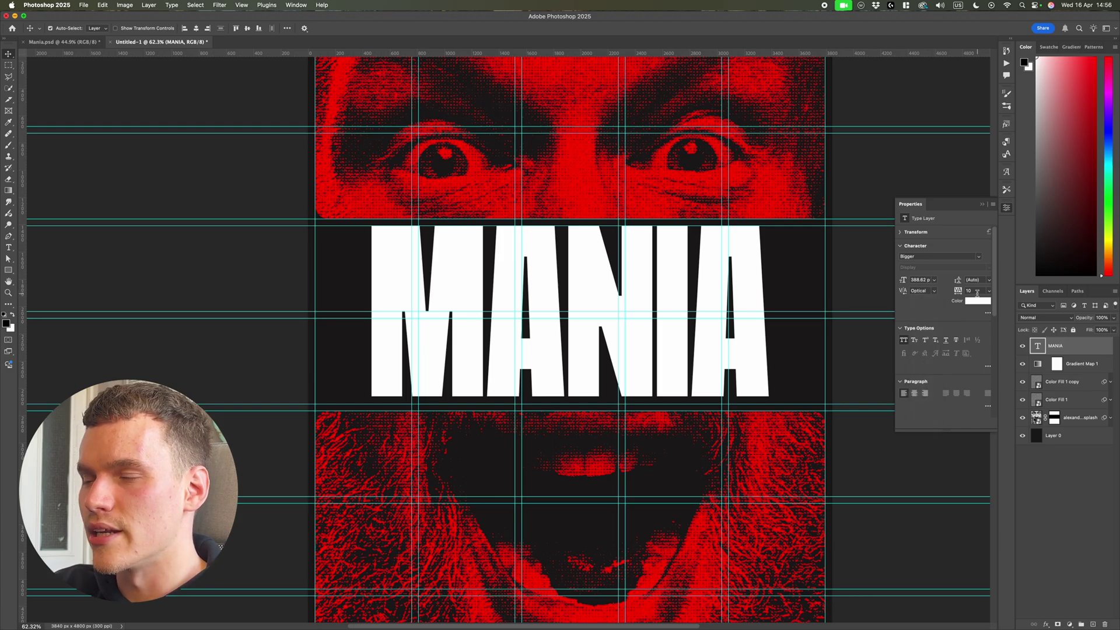
key("Return")
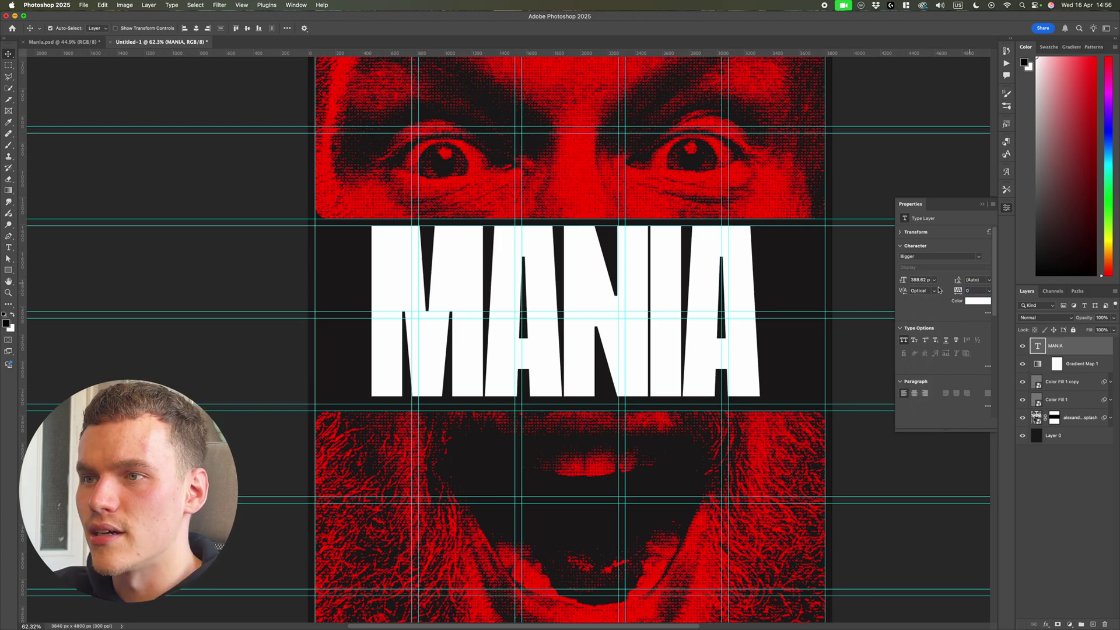
- Enlarge the MANIA title to fill the full height between the guides of the two portrait panels
scroll(702, 300, "down", 2)
key("super+t")
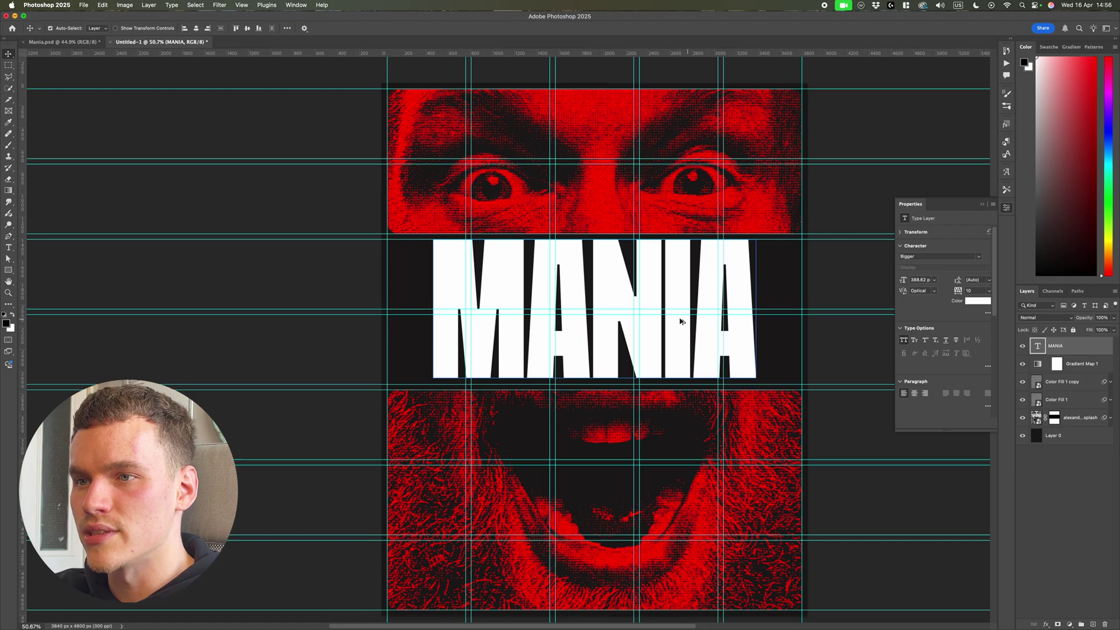
scroll(598, 381, "up", 2)
left_click_drag(561, 448, 522, 450)
scroll(573, 457, "up", 5)
key("Return")
scroll(650, 419, "down", 4)
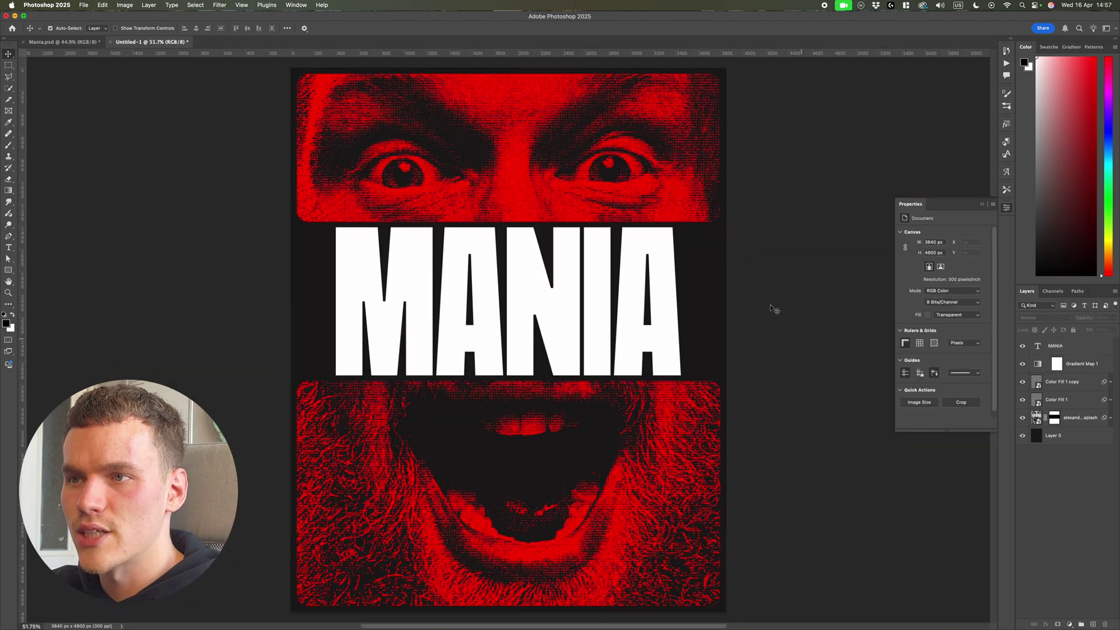
- Check the MANIA title's gaps to the portrait panels and side margins against the guides
scroll(775, 310, "down", 1)
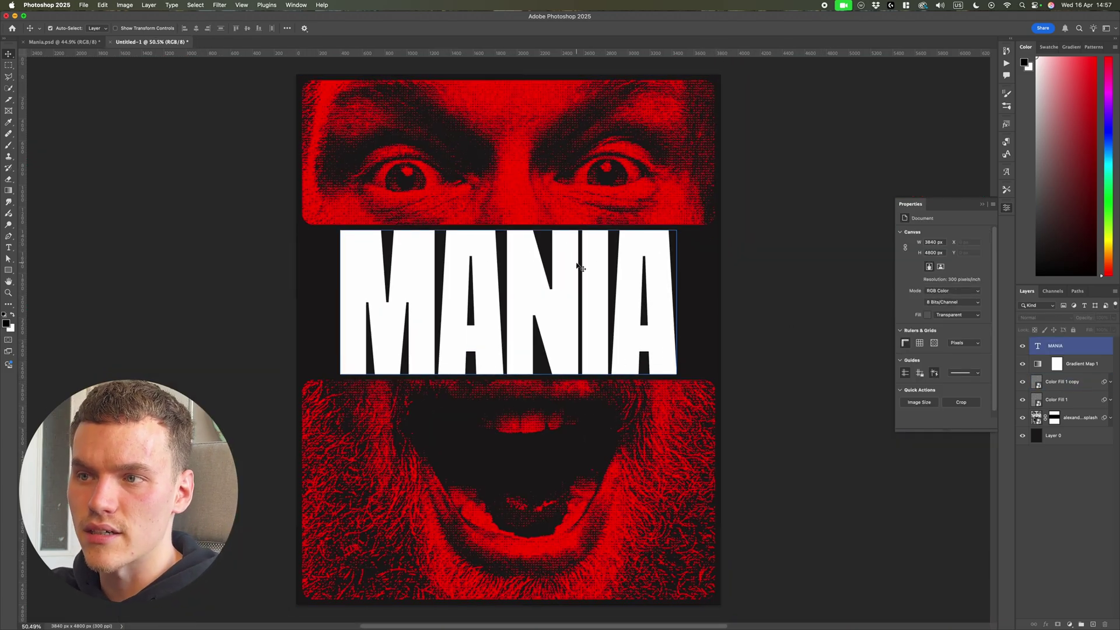
key("super+semicolon")
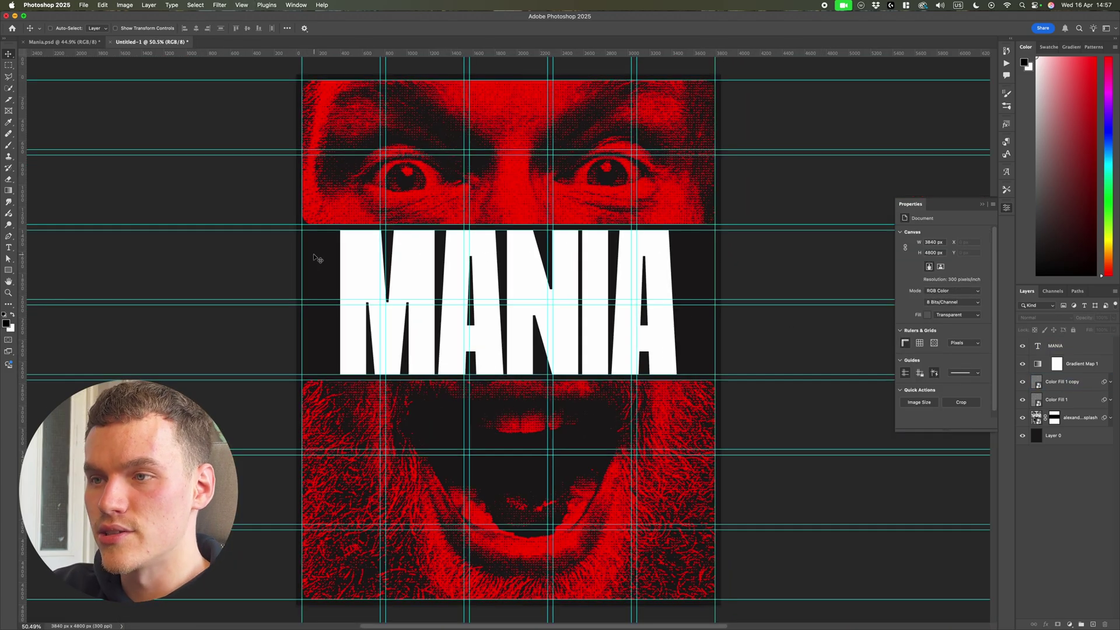
scroll(671, 379, "up", 2)
left_click(723, 397)
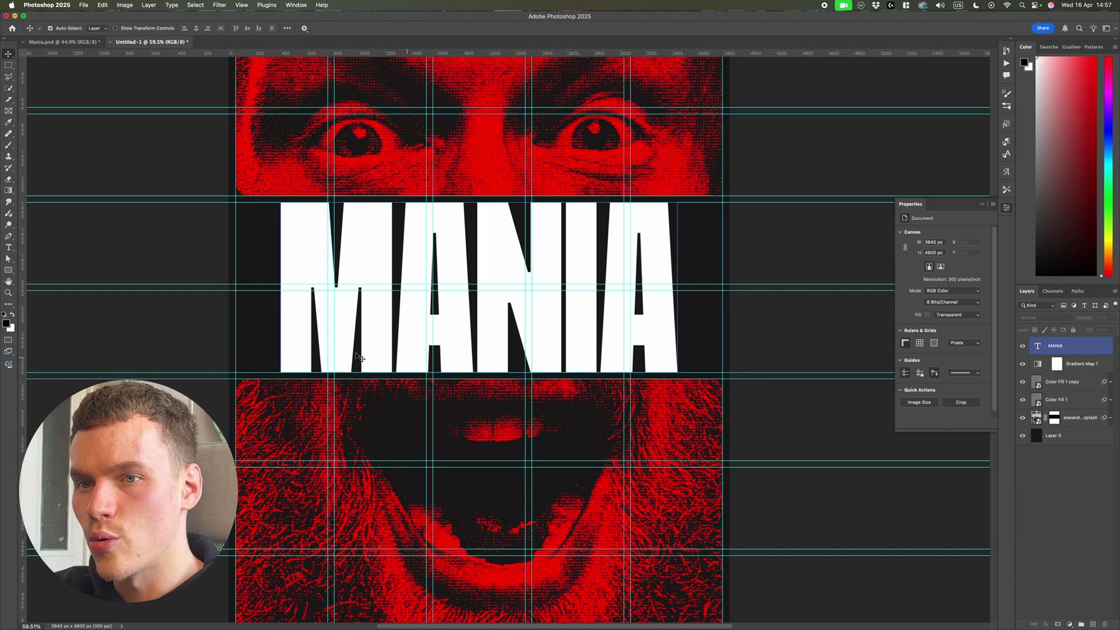
scroll(735, 275, "up", 2)
left_click(671, 262)
scroll(745, 266, "up", 2)
left_click(551, 260)
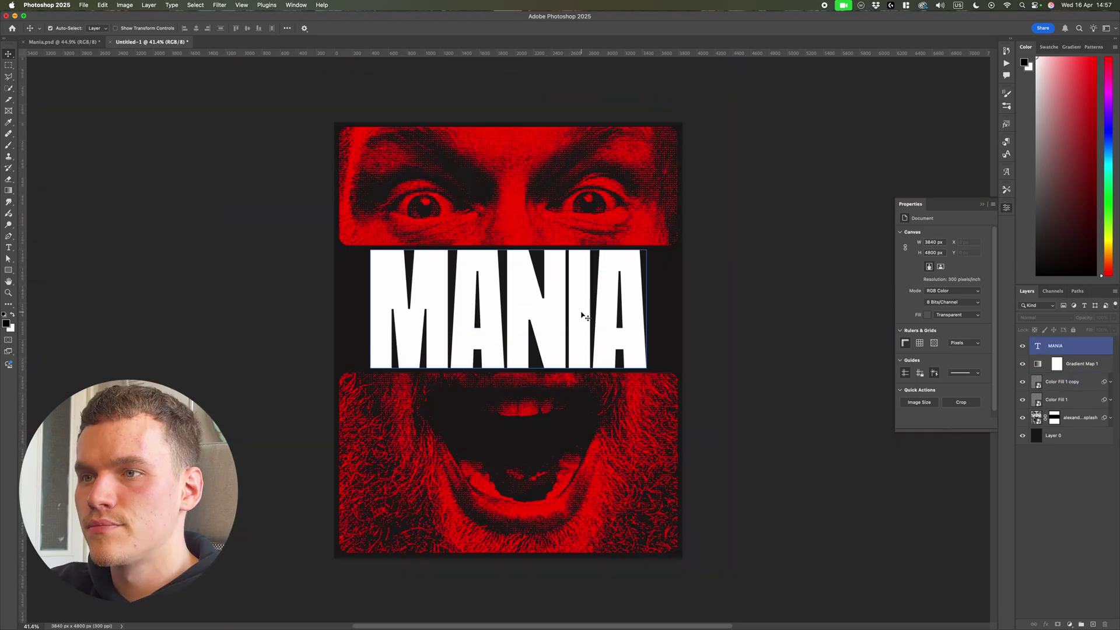
- Move the MANIA text layer beneath the Gradient Map so the title takes on the gradient colours
double_click(589, 309)
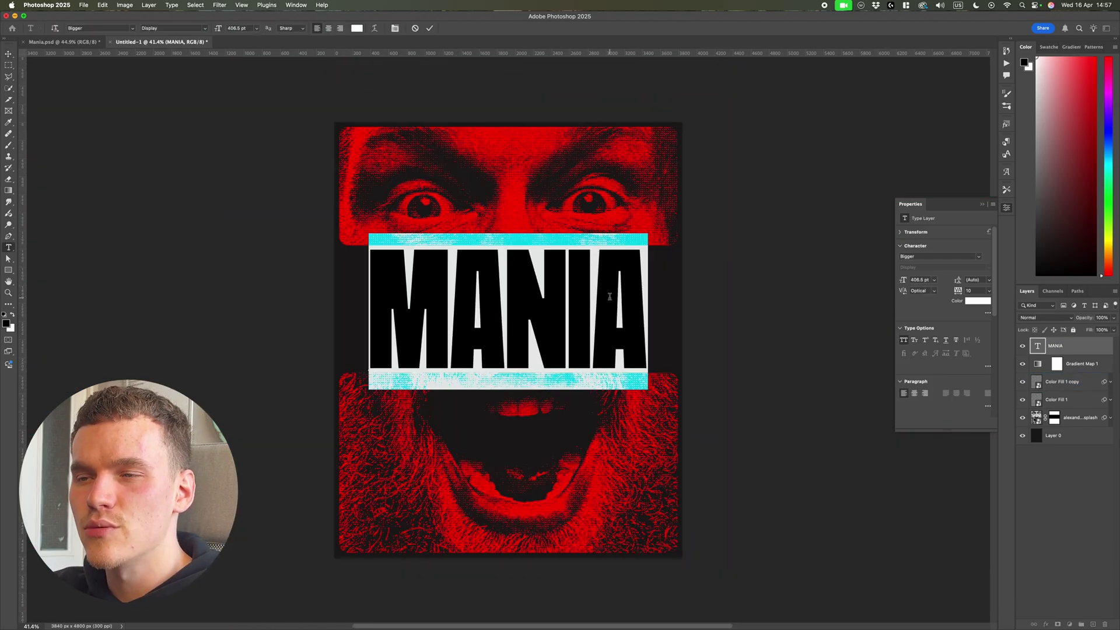
key("Escape")
left_click_drag(1087, 349, 1085, 371)
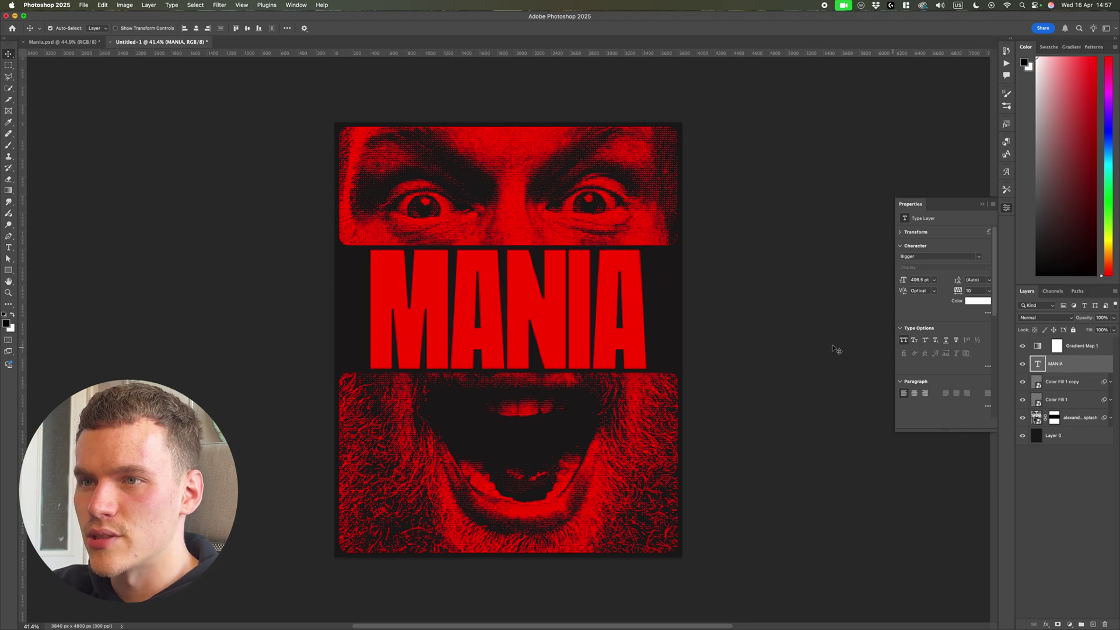
- Undo moving the MANIA text layer beneath the Gradient Map and compare the poster with the title hidden and shown
key("super+z")
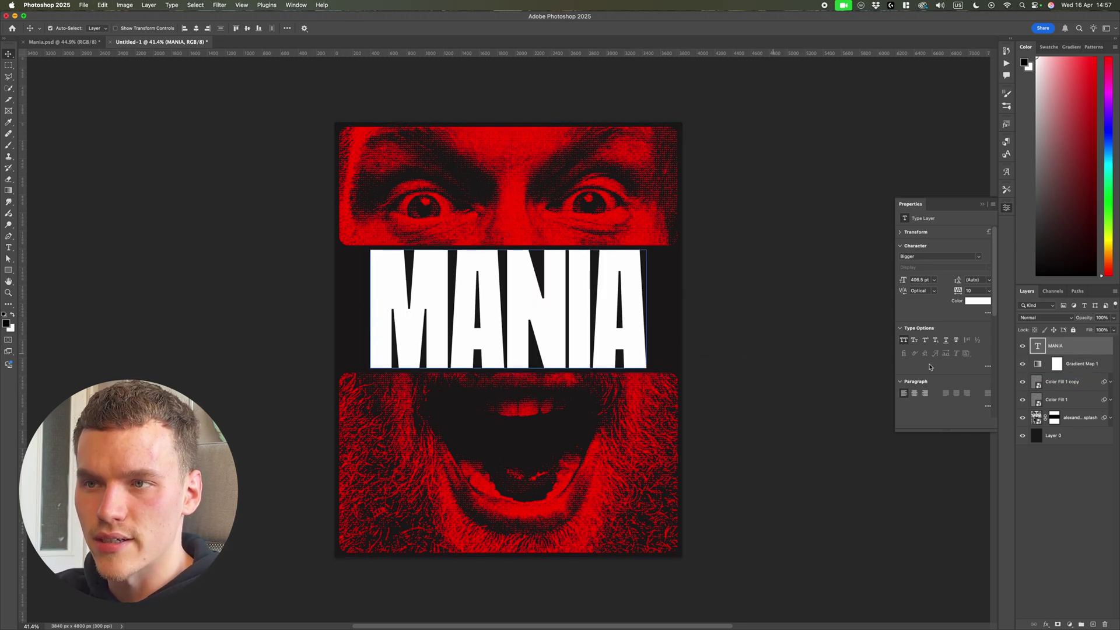
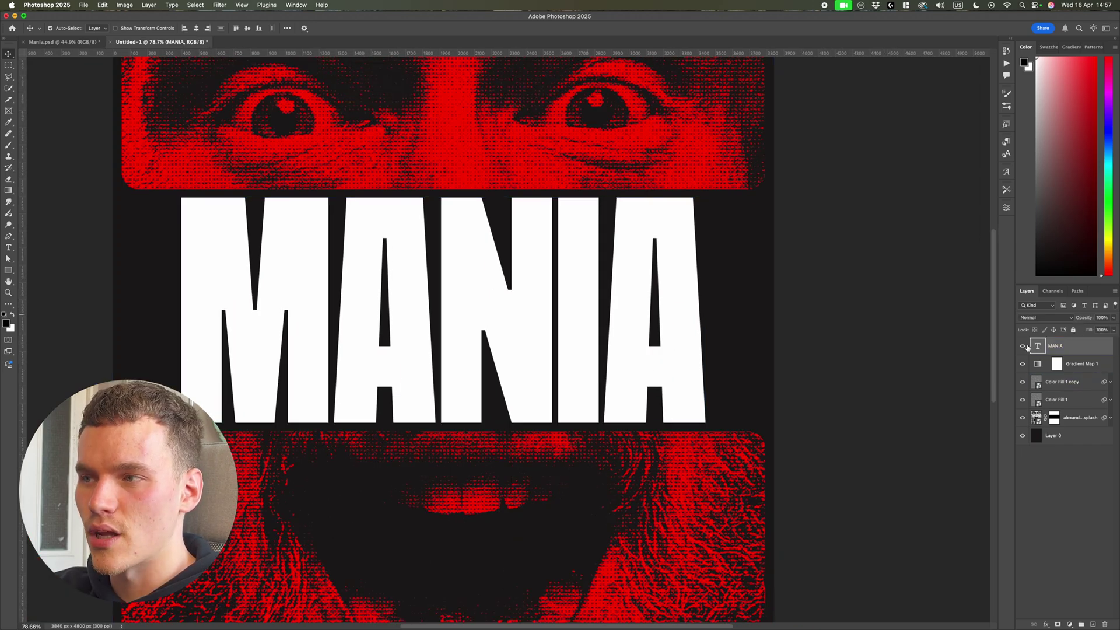
left_click(1022, 346)
left_click(1022, 346)
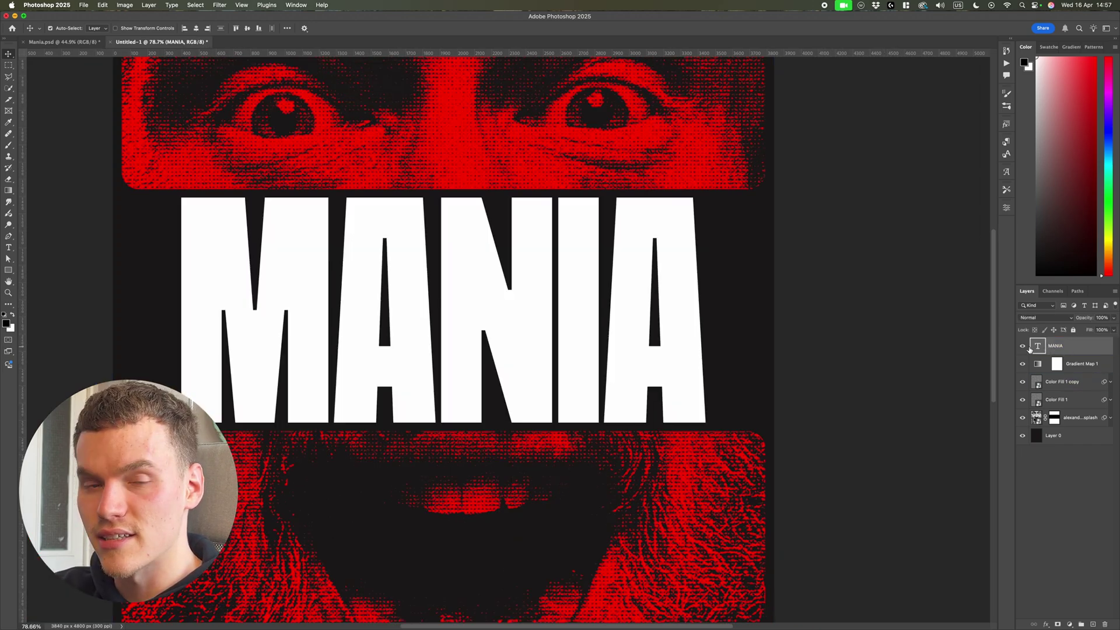
- Put the MANIA text layer in a group of its own and name the group MANIA
key("super+g")
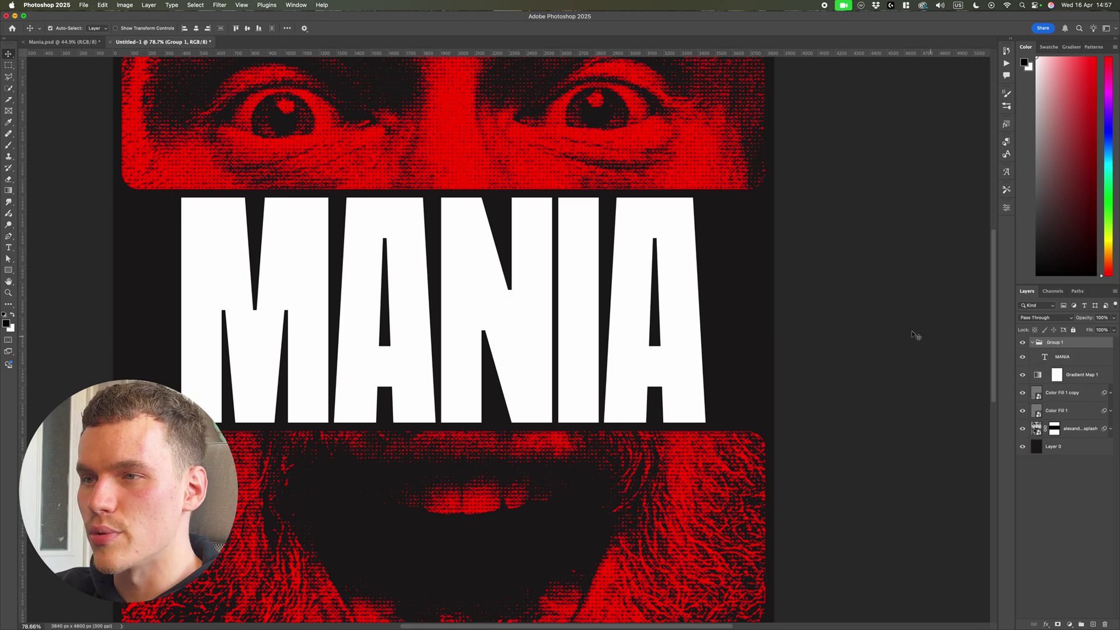
double_click(1055, 343)
type("MANIA")
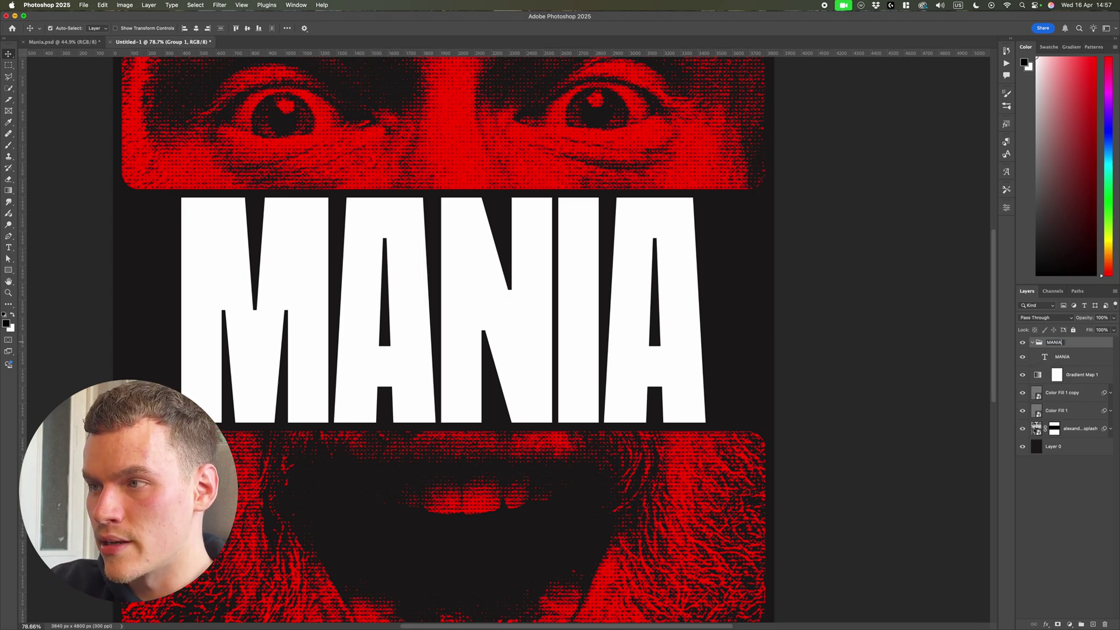
key("Return")
key("super+0")
left_click(843, 307)
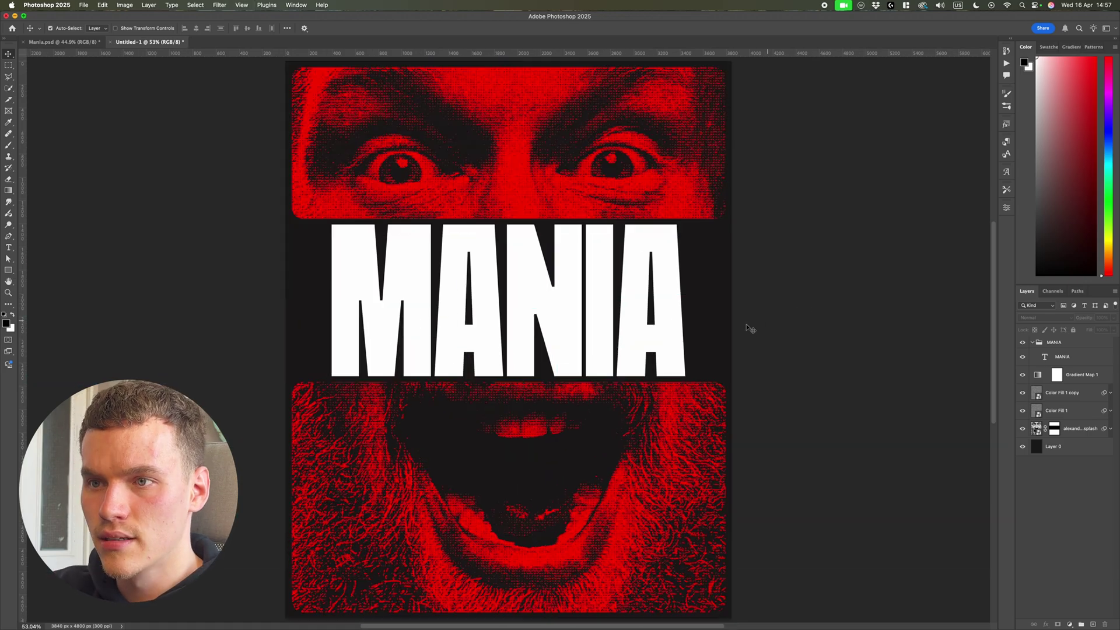
- Add a Color Overlay layer style to the MANIA group
scroll(609, 326, "up", 2)
left_click(1068, 343)
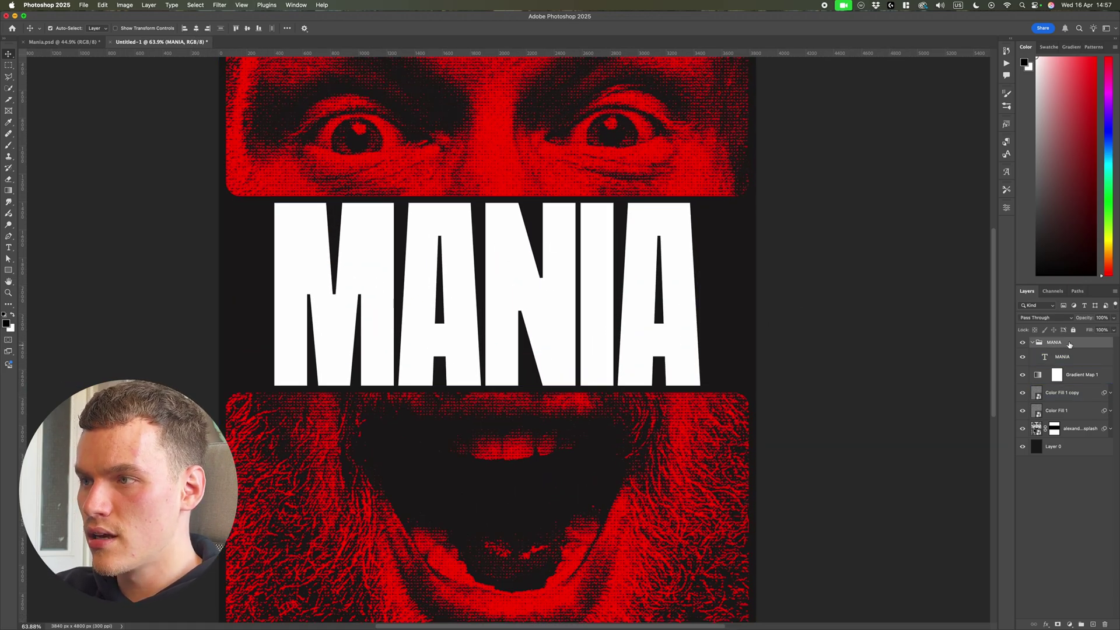
left_click(1046, 624)
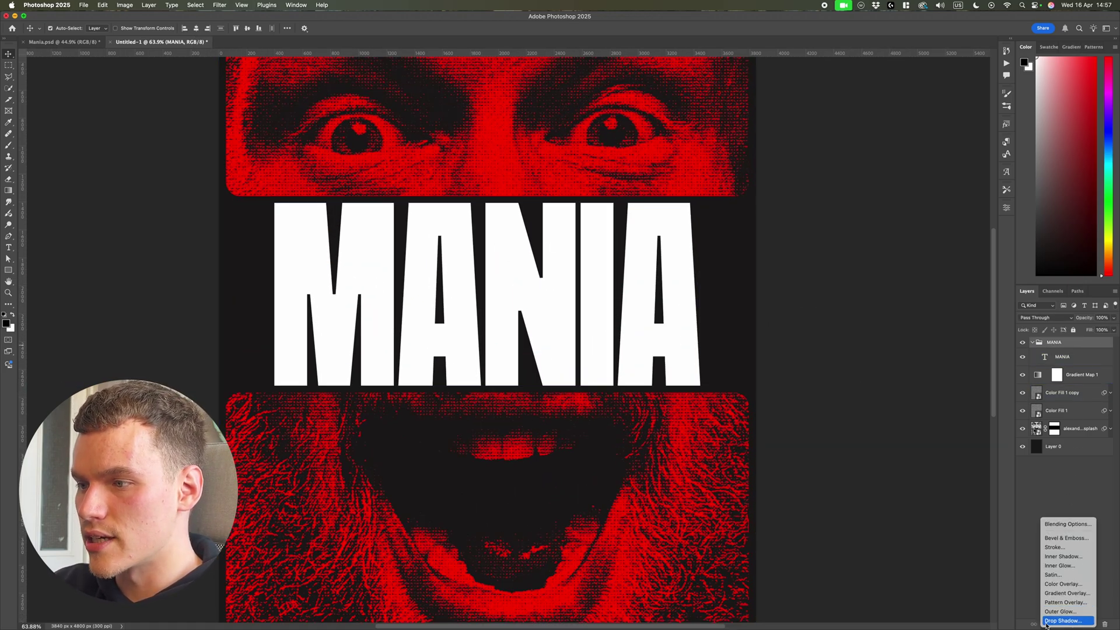
left_click(1074, 584)
scroll(590, 370, "down", 3)
scroll(590, 370, "up", 3)
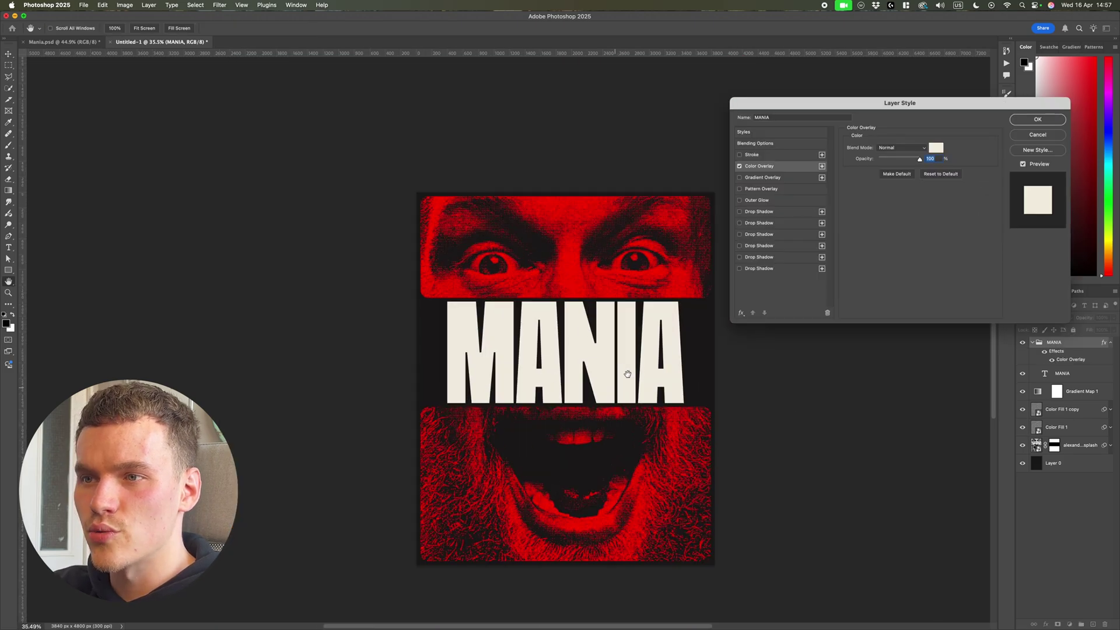
- Set the MANIA group's Color Overlay to the warm off-white f8f2ed
left_click(936, 147)
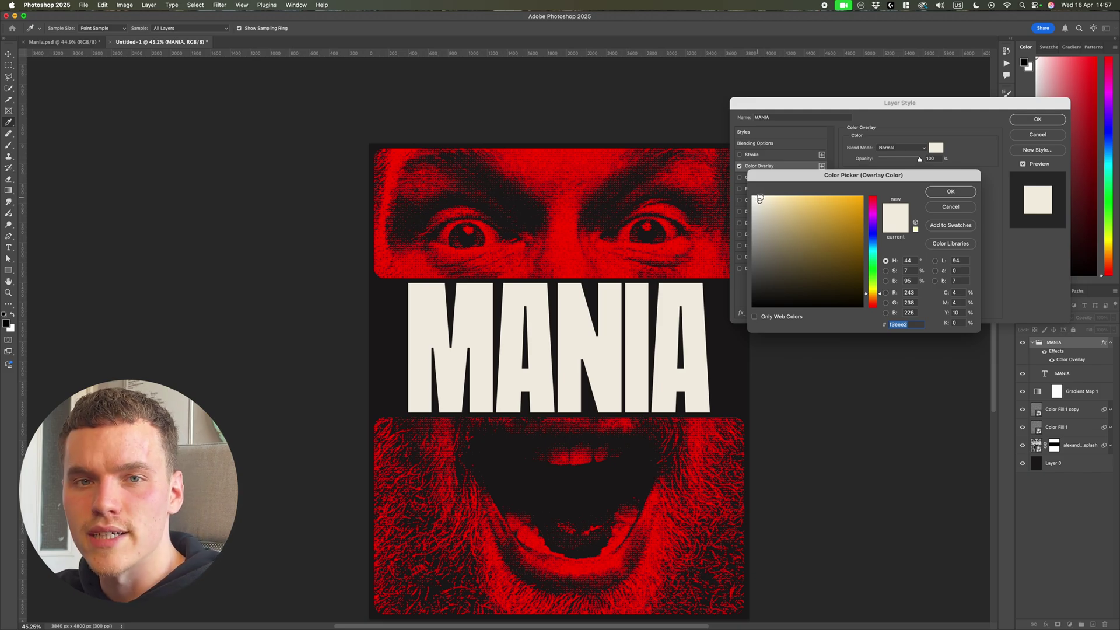
left_click(874, 299)
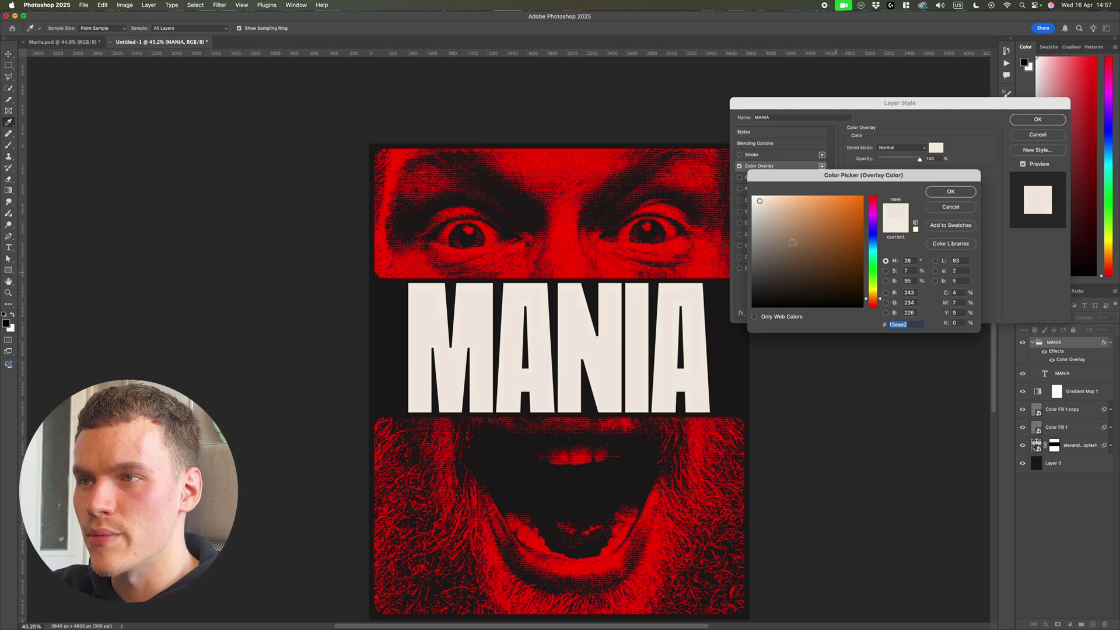
left_click(756, 199)
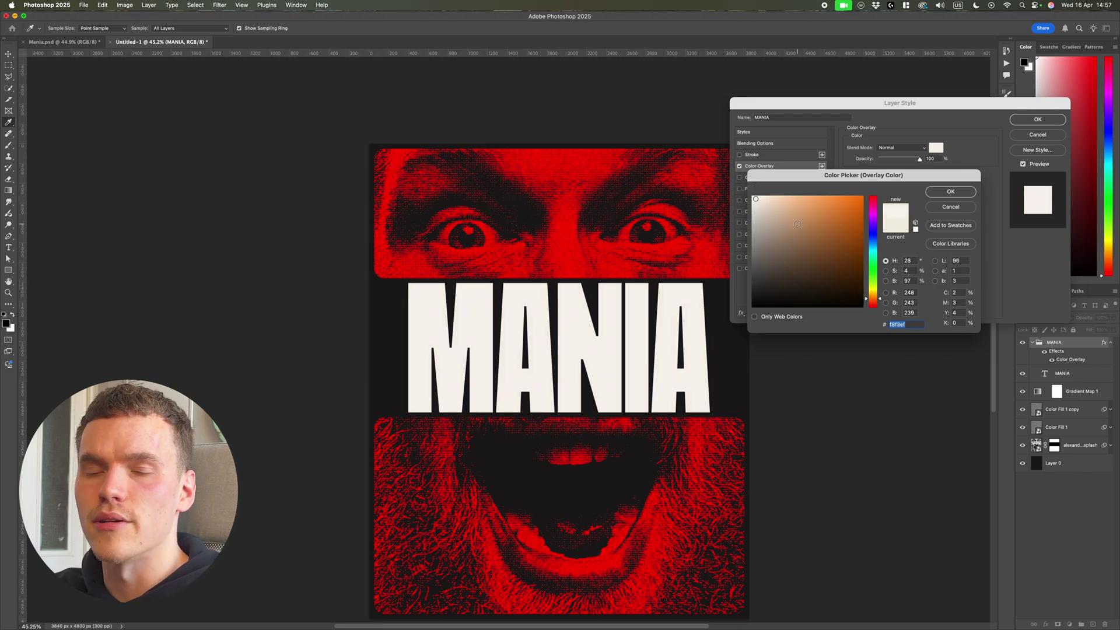
left_click(756, 200)
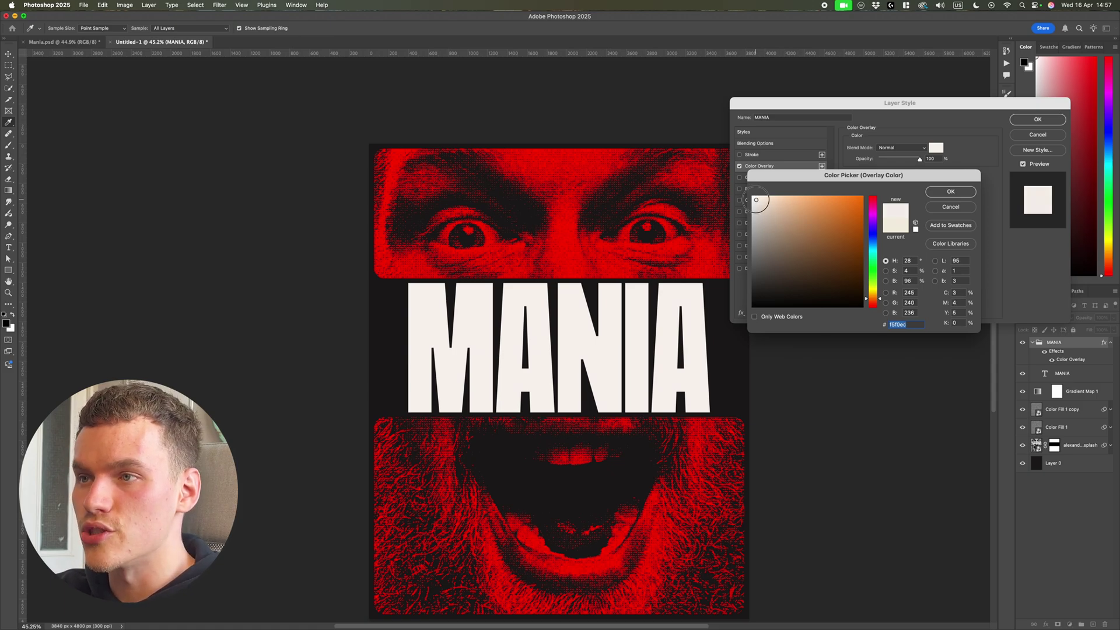
left_click(756, 198)
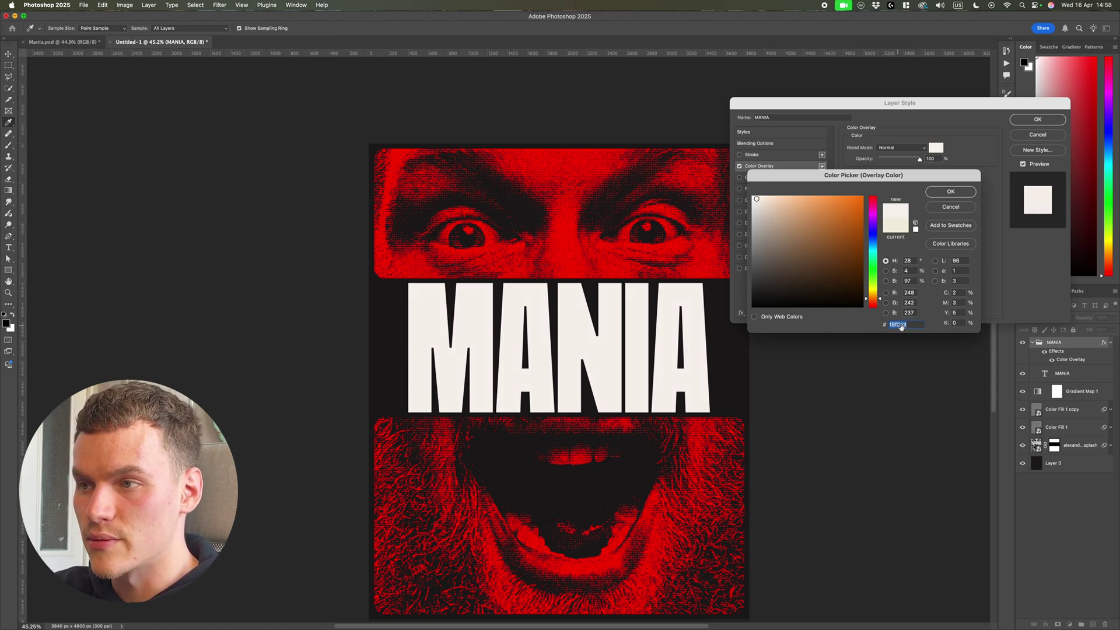
left_click(951, 193)
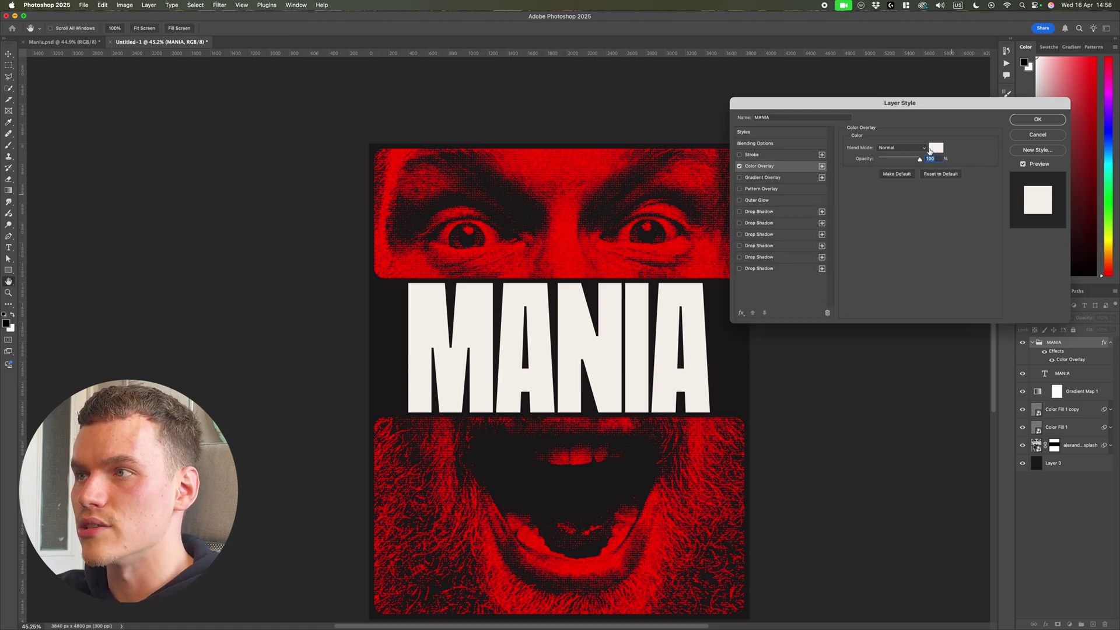
- Delete the leftover Drop Shadow entries from the MANIA group's layer style and add a single fresh Drop Shadow
left_click(792, 269)
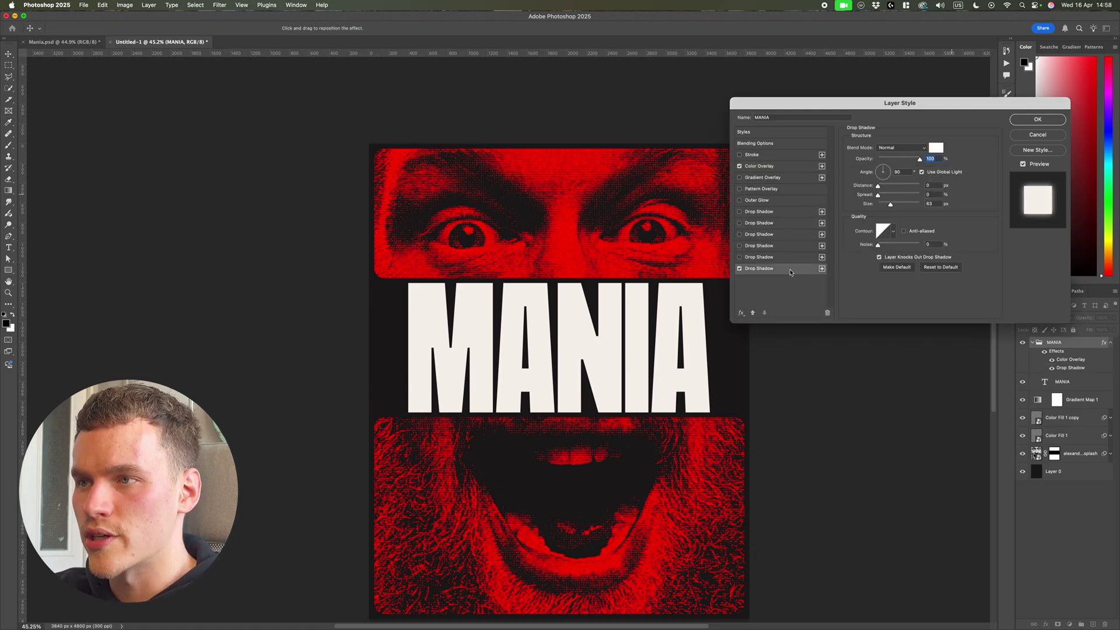
left_click(828, 314)
left_click(828, 314)
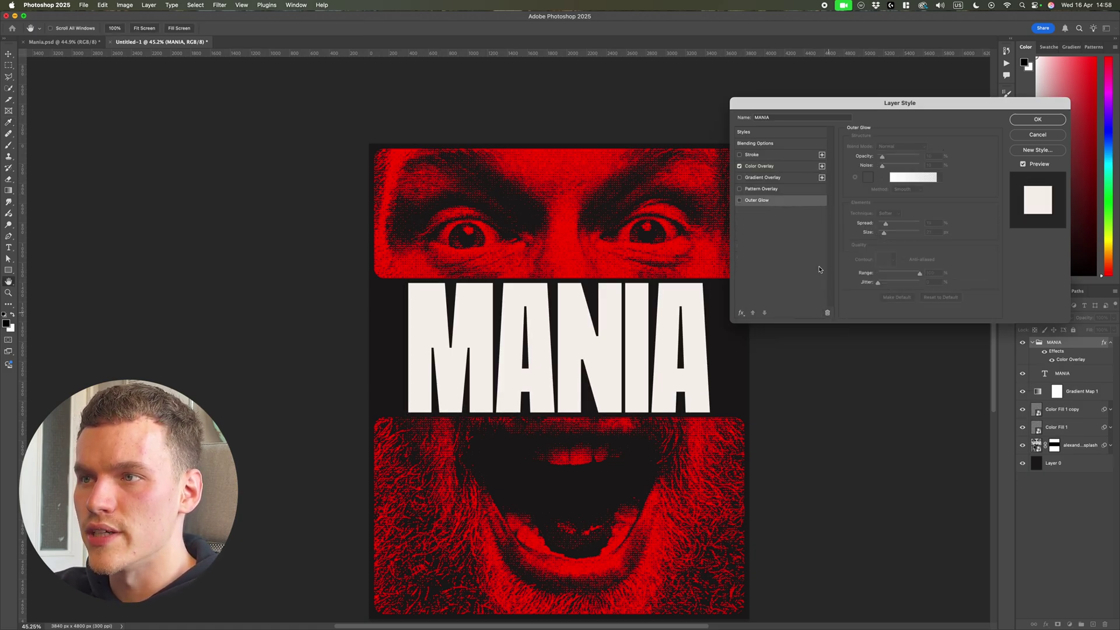
left_click(741, 313)
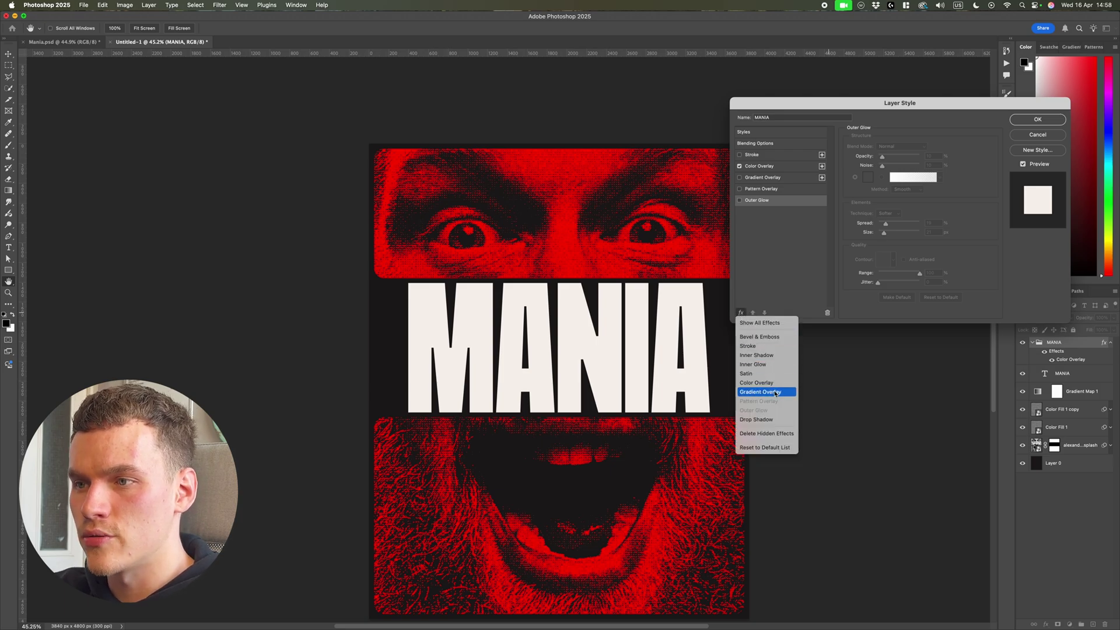
left_click(775, 420)
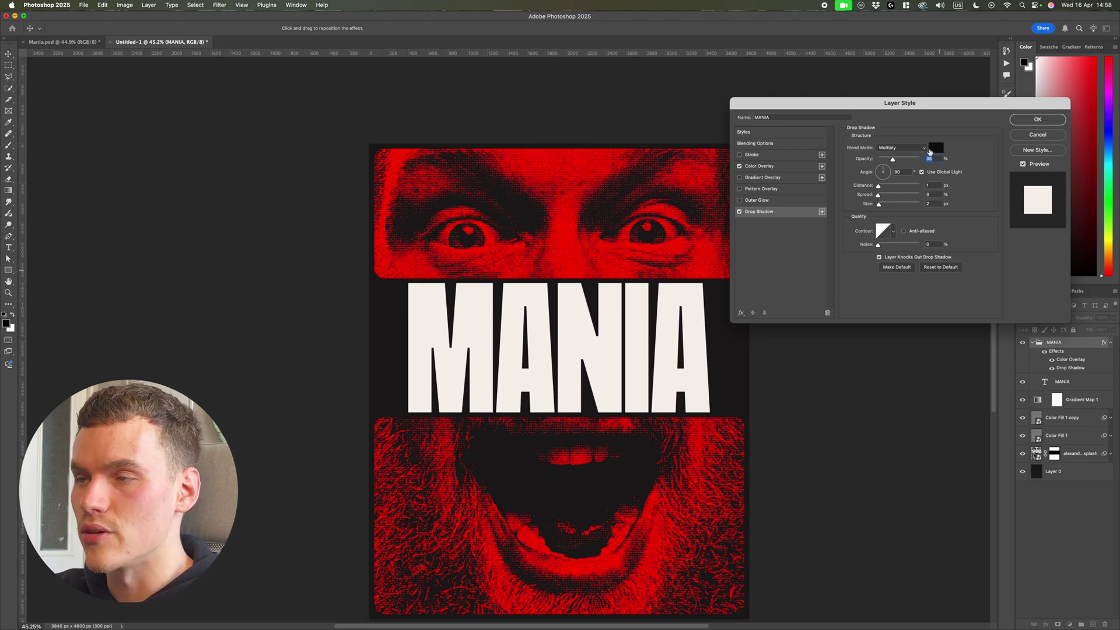
- Set the Drop Shadow's blend mode to Normal and its colour to f8f2ed
left_click(918, 150)
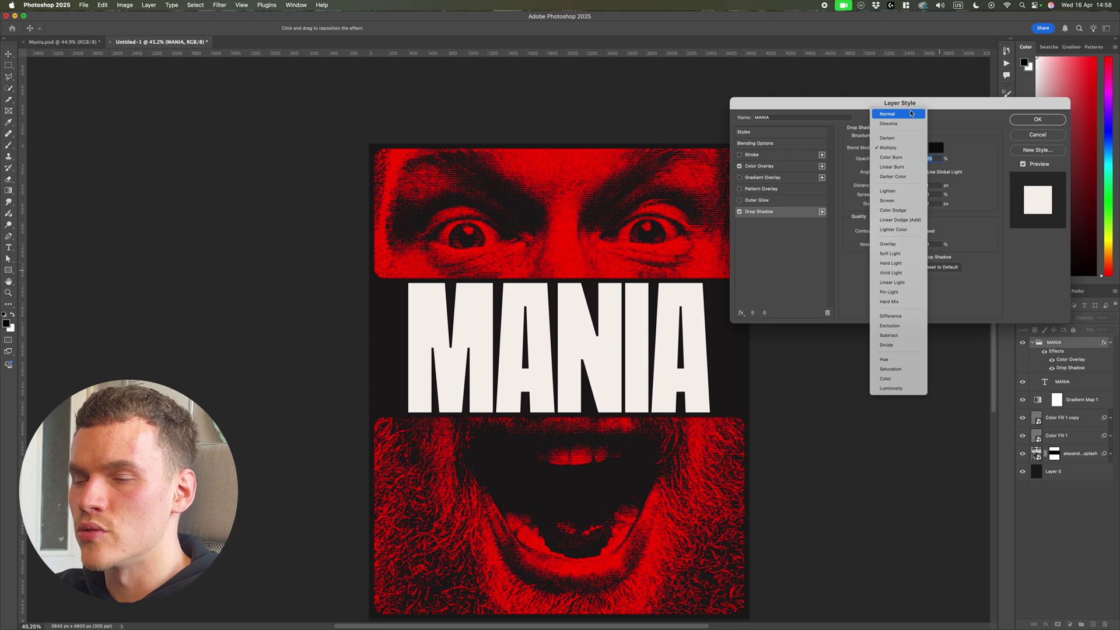
left_click(893, 123)
left_click(935, 148)
type("f8f2ed")
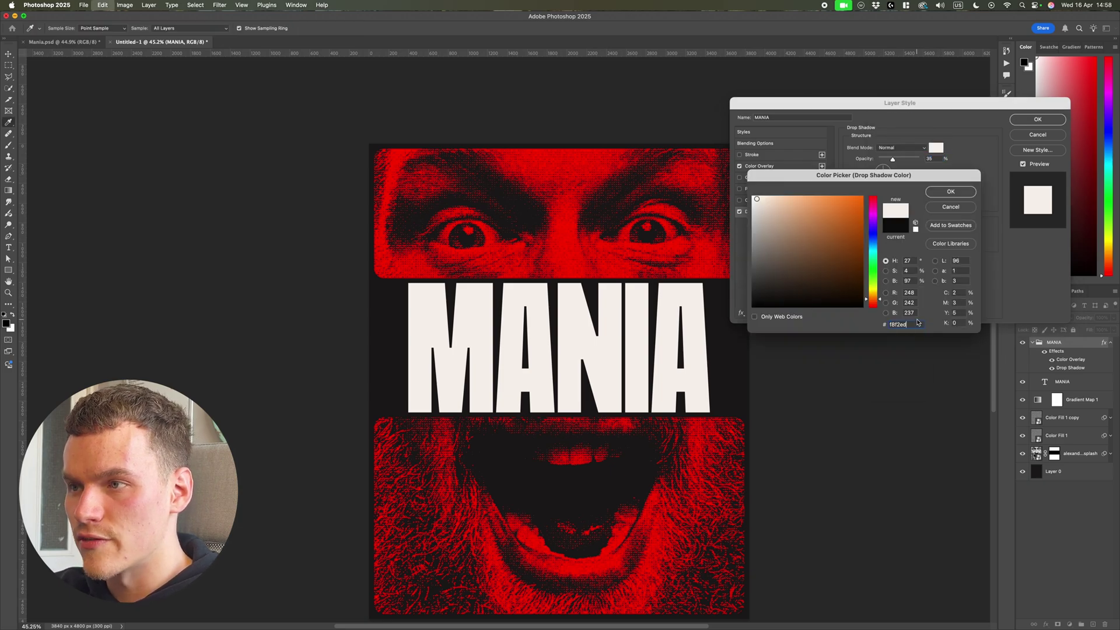
left_click(950, 191)
- Set the Drop Shadow to 100% opacity, 0 px distance and 2 px size, and inspect the glow at the letter edges
scroll(607, 334, "up", 3)
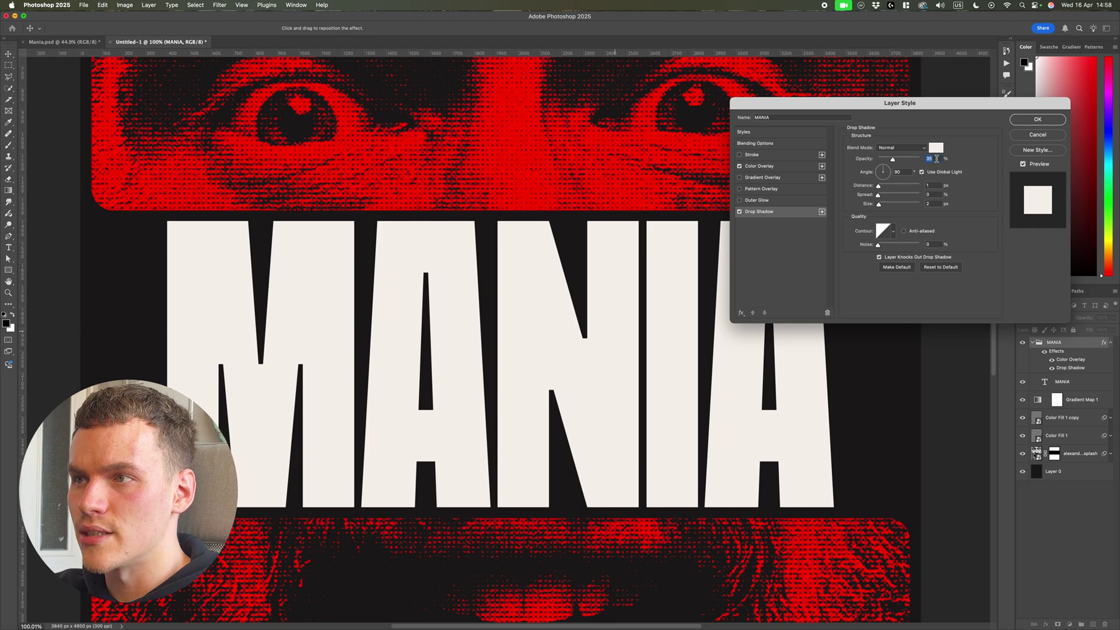
type("100")
left_click_drag(877, 187, 872, 187)
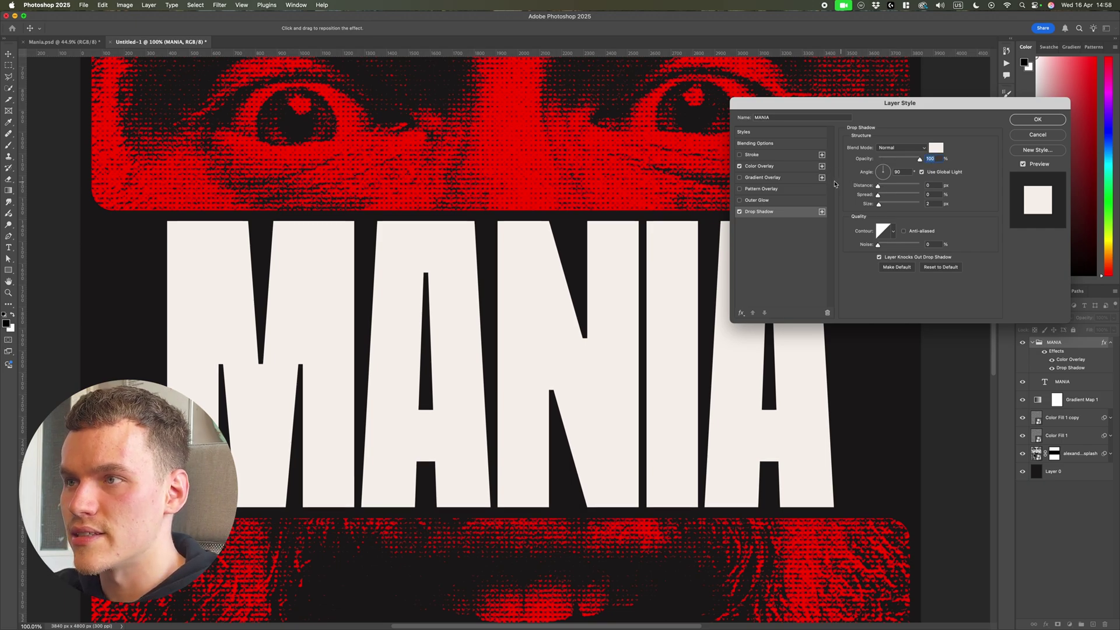
left_click(933, 203)
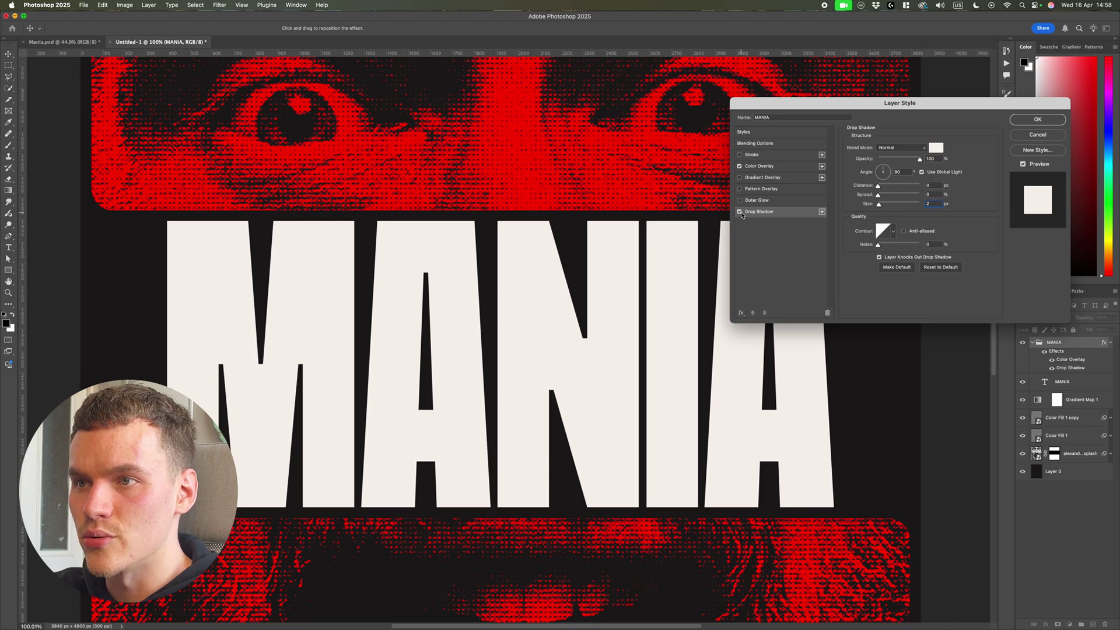
scroll(722, 235, "up", 5)
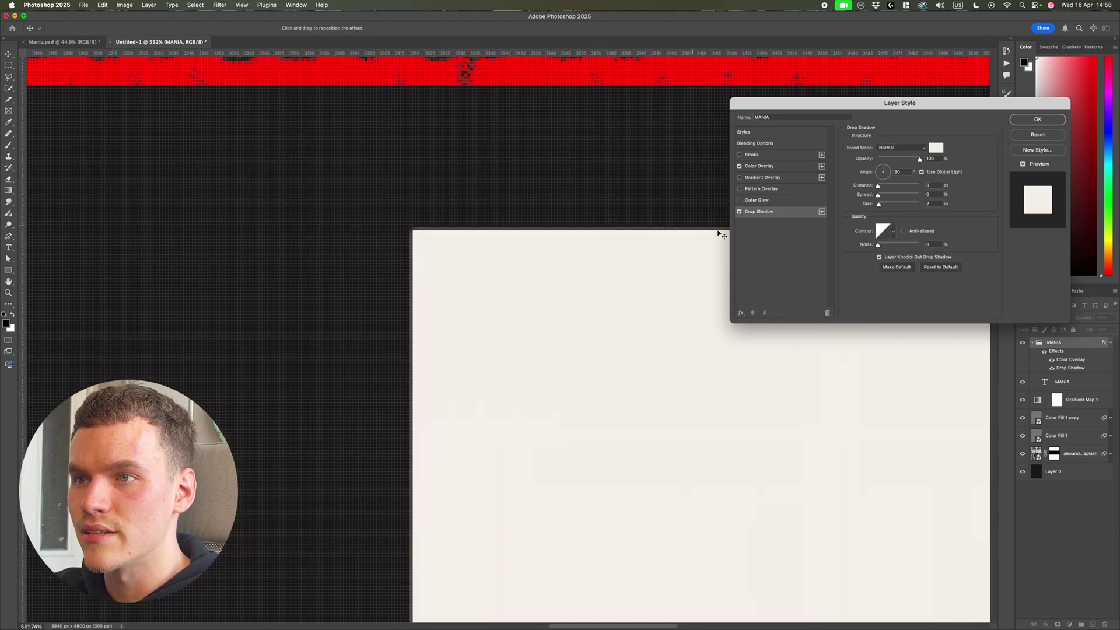
scroll(723, 233, "up", 3)
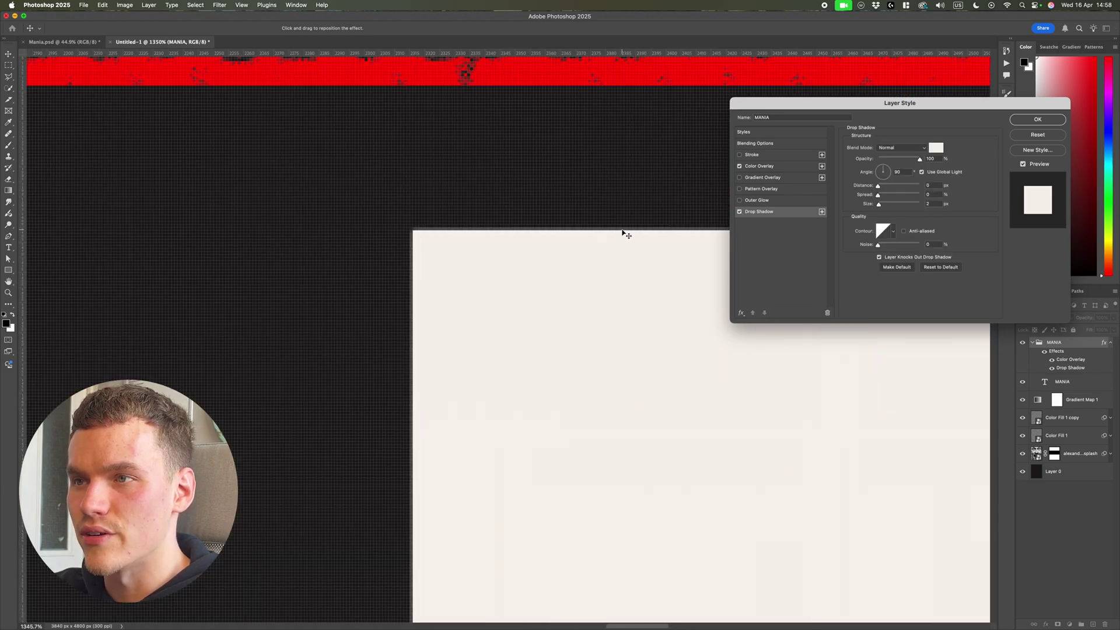
scroll(629, 234, "down", 7)
- Stack a second and a third Drop Shadow on the MANIA group with sizes of 4 px and 8 px
left_click(929, 205)
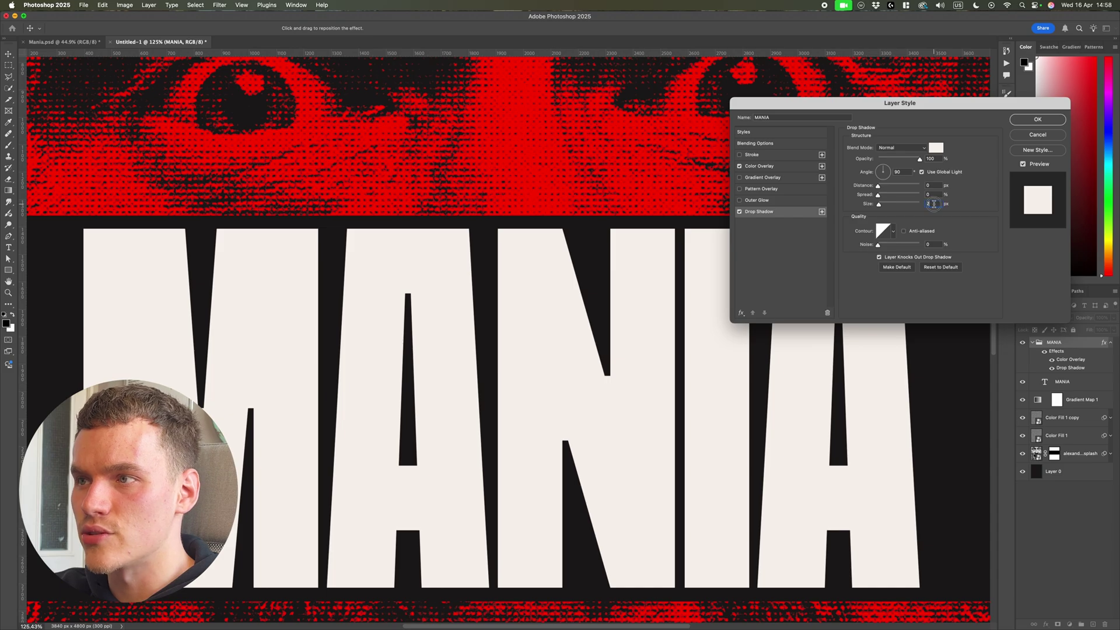
left_click(823, 211)
type("4")
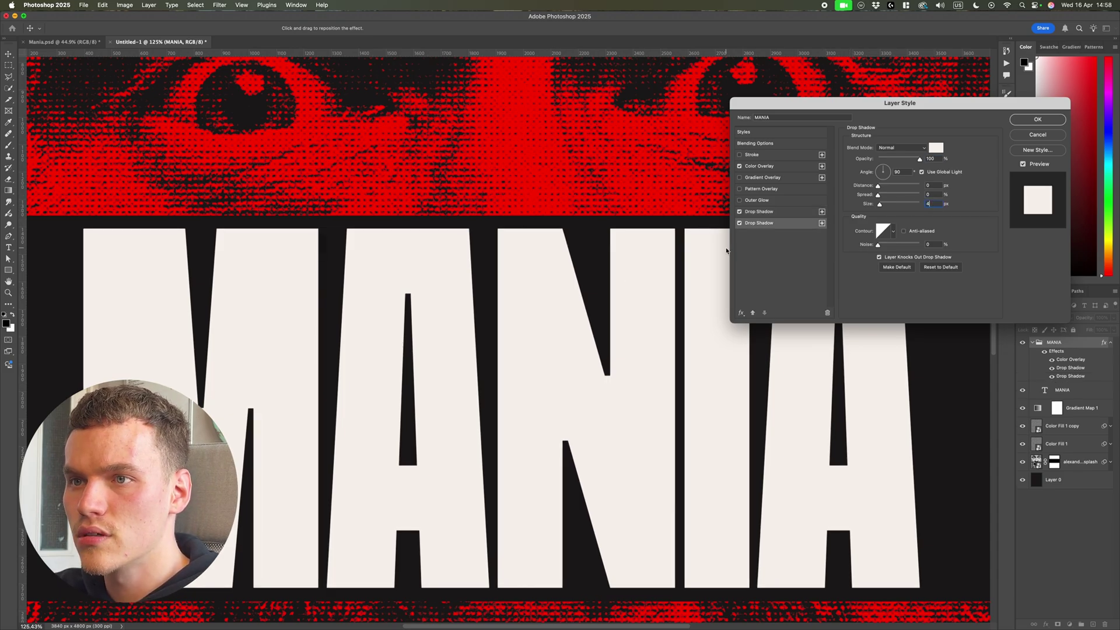
scroll(615, 272, "down", 1)
left_click(822, 223)
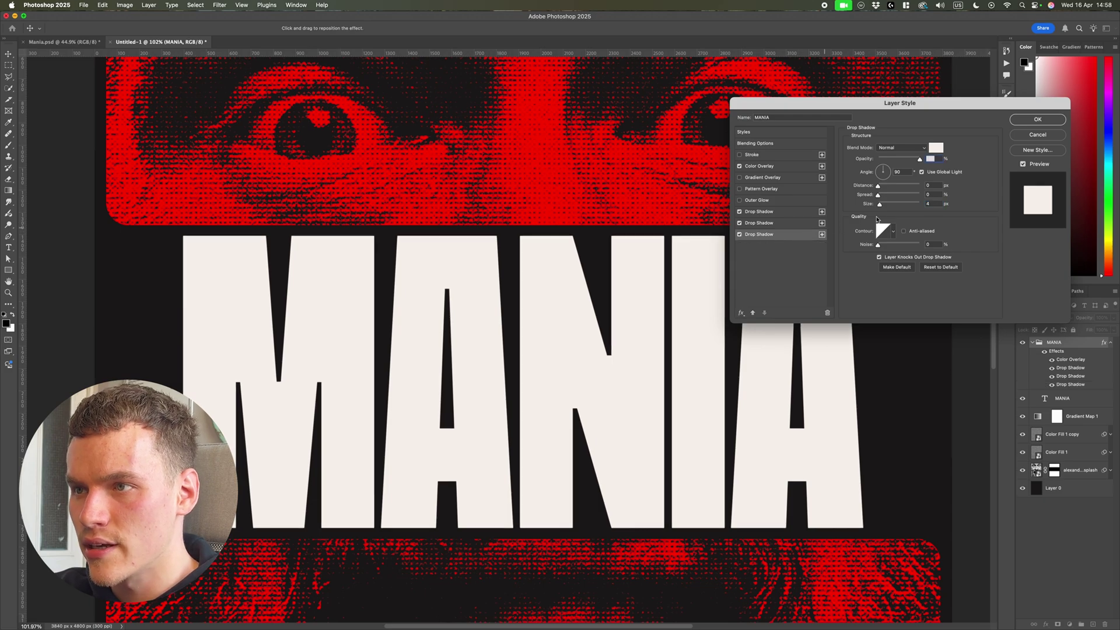
double_click(933, 204)
type("8")
- Stack a fourth and a fifth Drop Shadow on the MANIA group with sizes of 16 px and 32 px
left_click(823, 235)
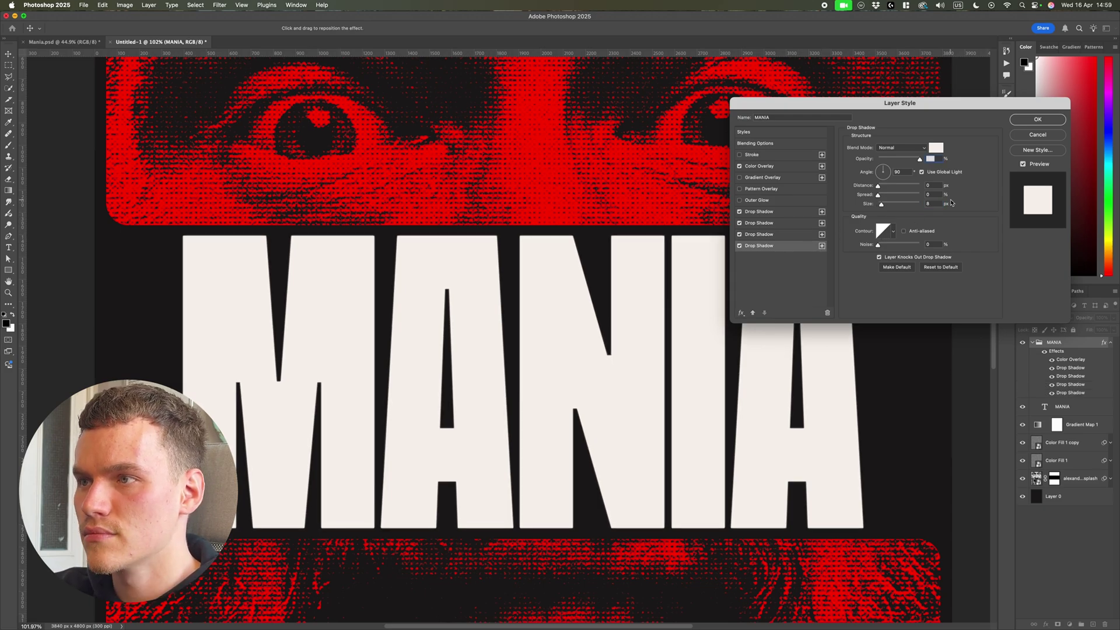
type("16")
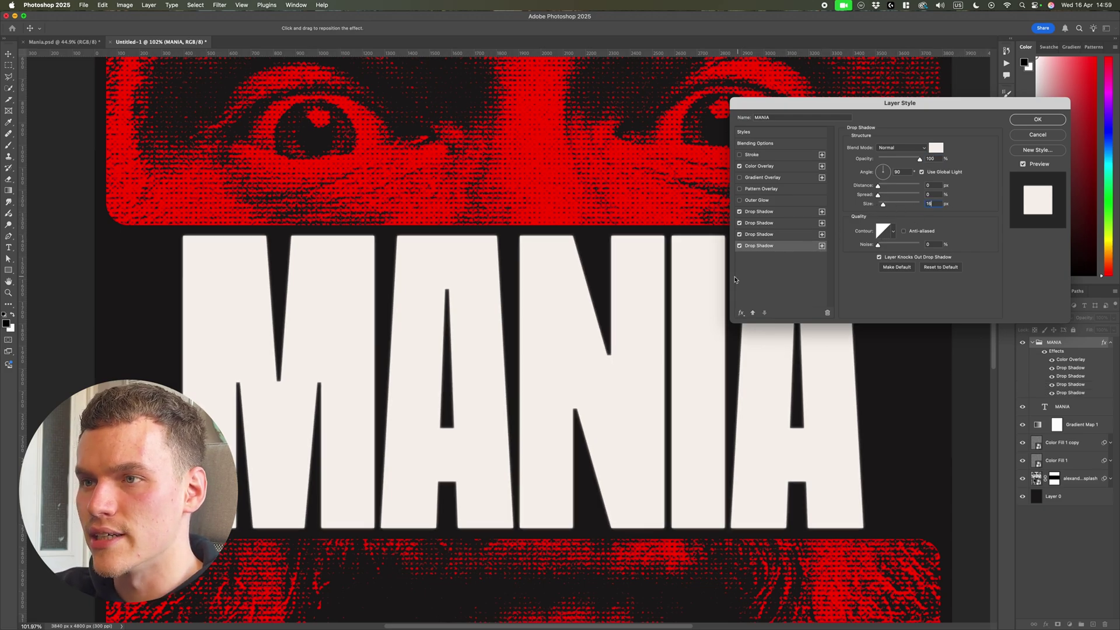
left_click(822, 246)
type("32")
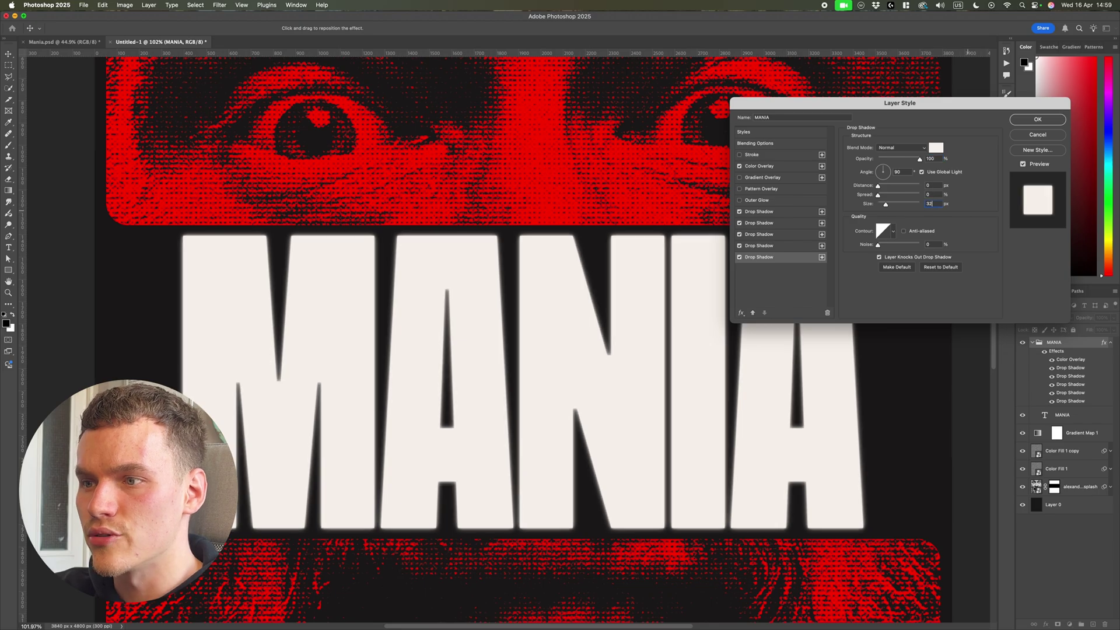
scroll(655, 247, "down", 5)
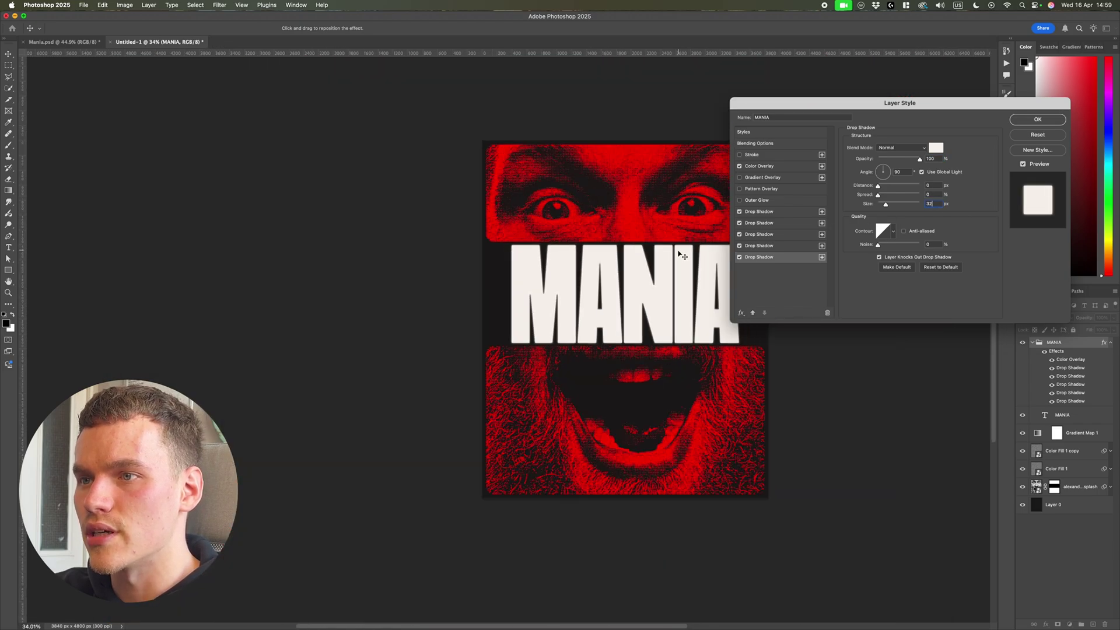
- Add a sixth Drop Shadow with a size of 64 px and check the title's glow up close
left_click(822, 257)
type("64")
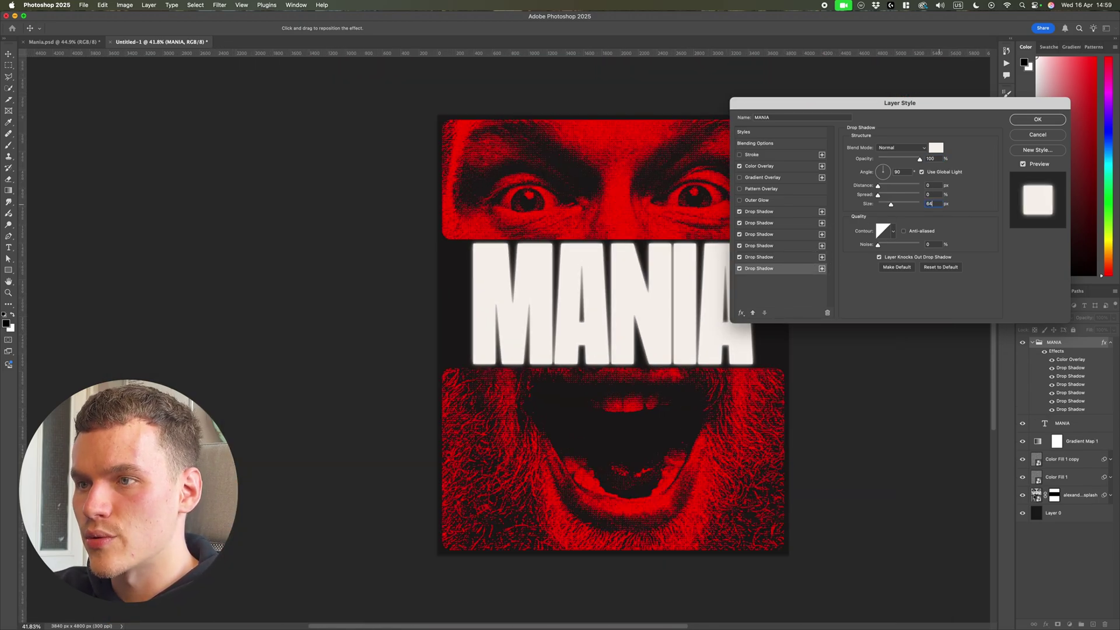
scroll(707, 273, "down", 5)
scroll(705, 272, "up", 10)
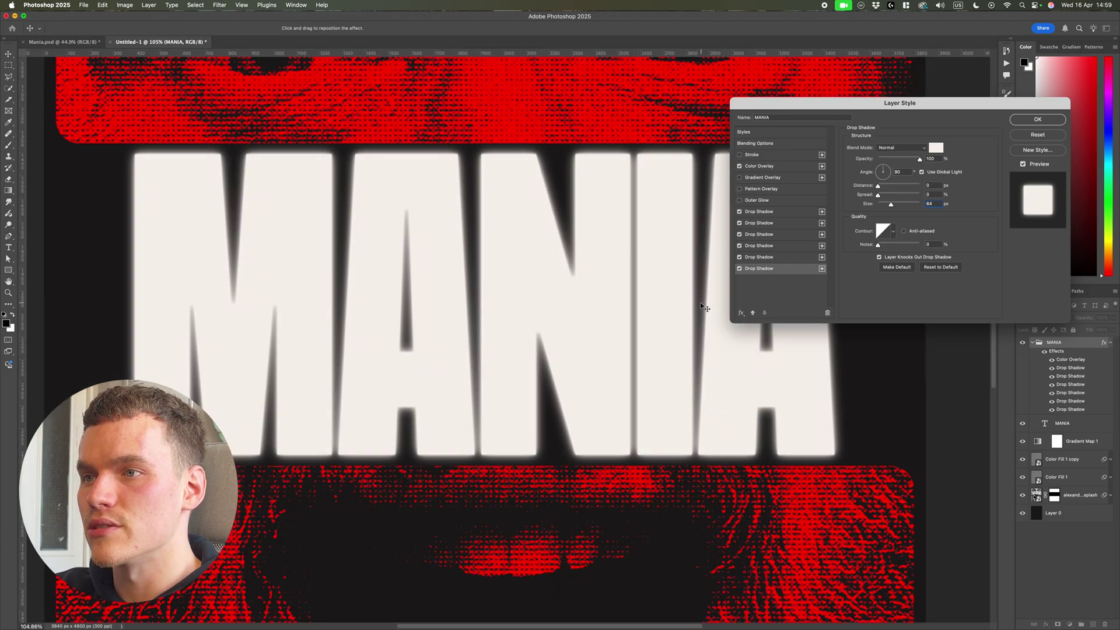
- Compare the title's glow with and without the 64 px Drop Shadow and leave that shadow switched off
left_click(740, 270)
left_click(741, 270)
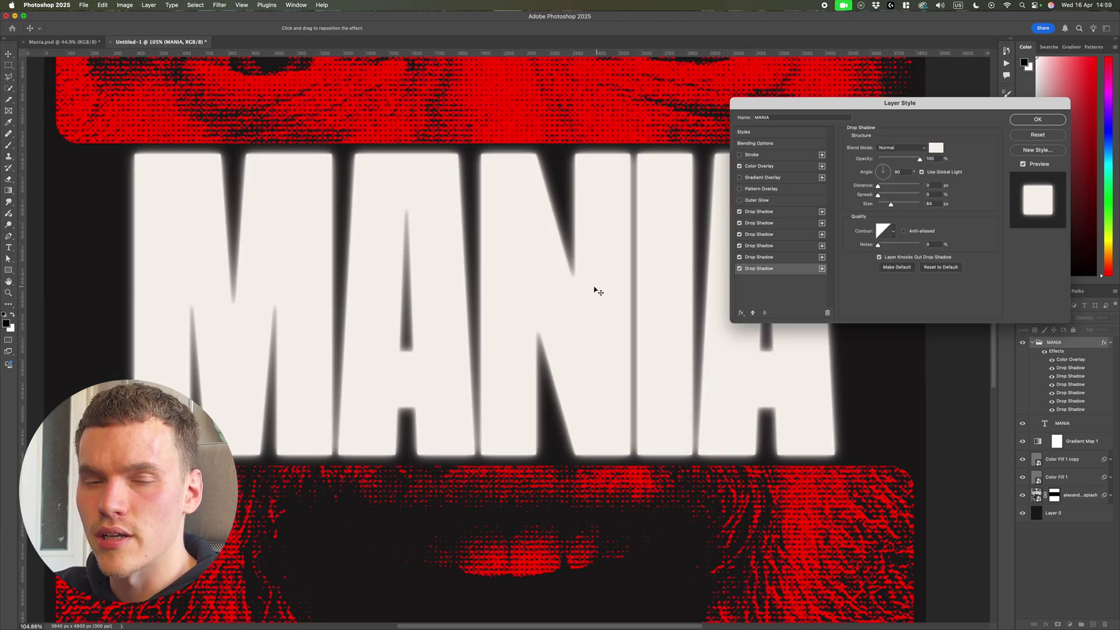
scroll(595, 290, "down", 2)
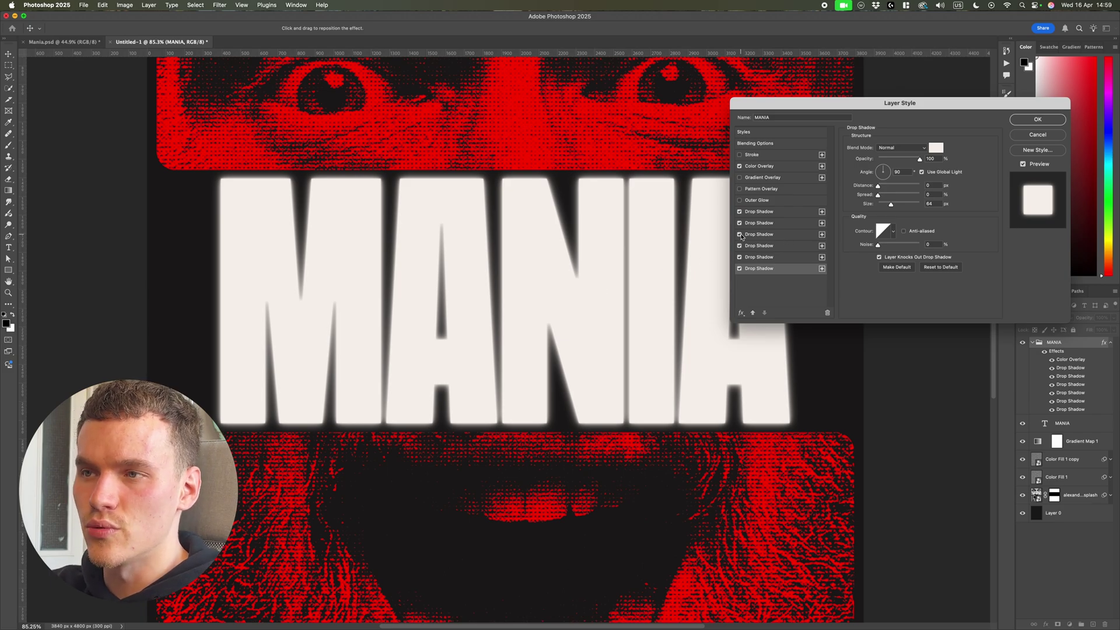
left_click(739, 269)
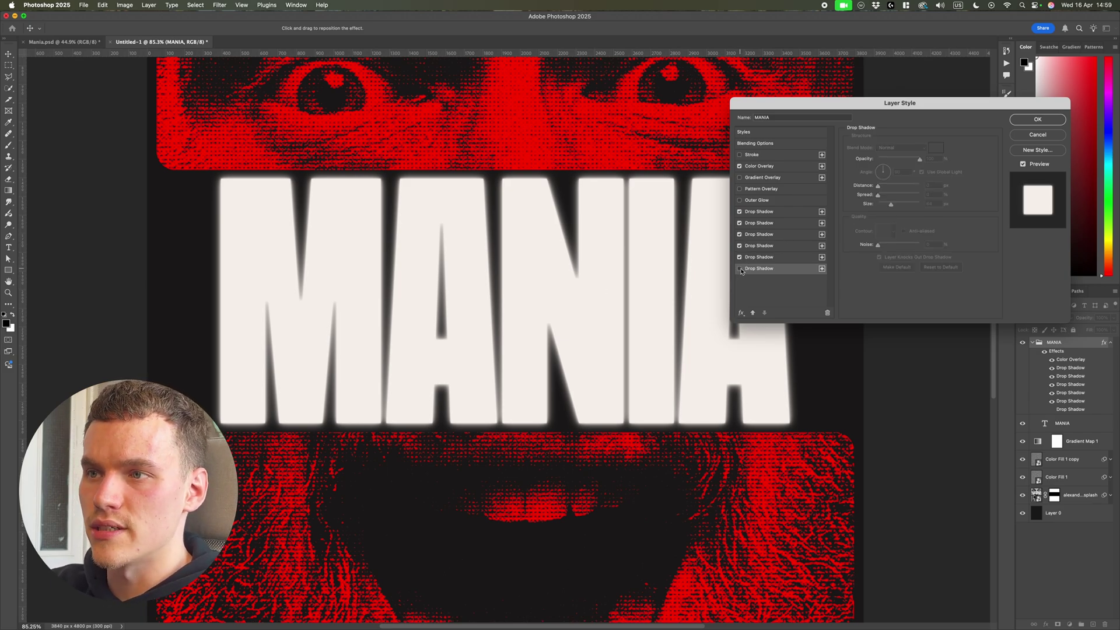
scroll(589, 302, "down", 4)
scroll(590, 302, "up", 4)
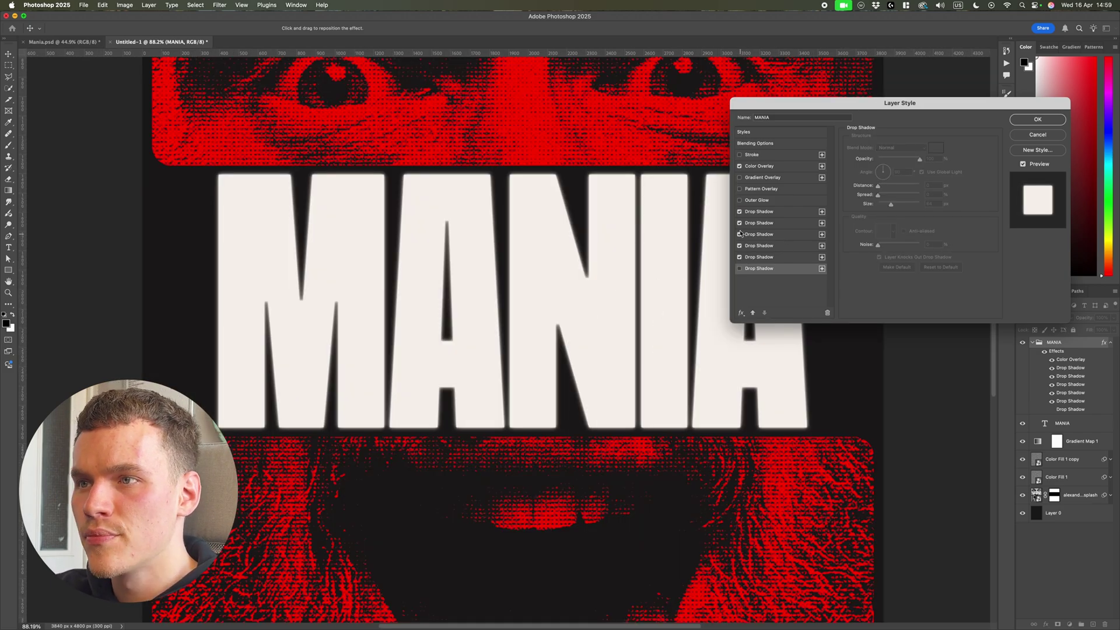
- Switch off the third and fourth Drop Shadows in the MANIA group's list and apply the layer style
left_click(740, 239)
left_click(740, 234)
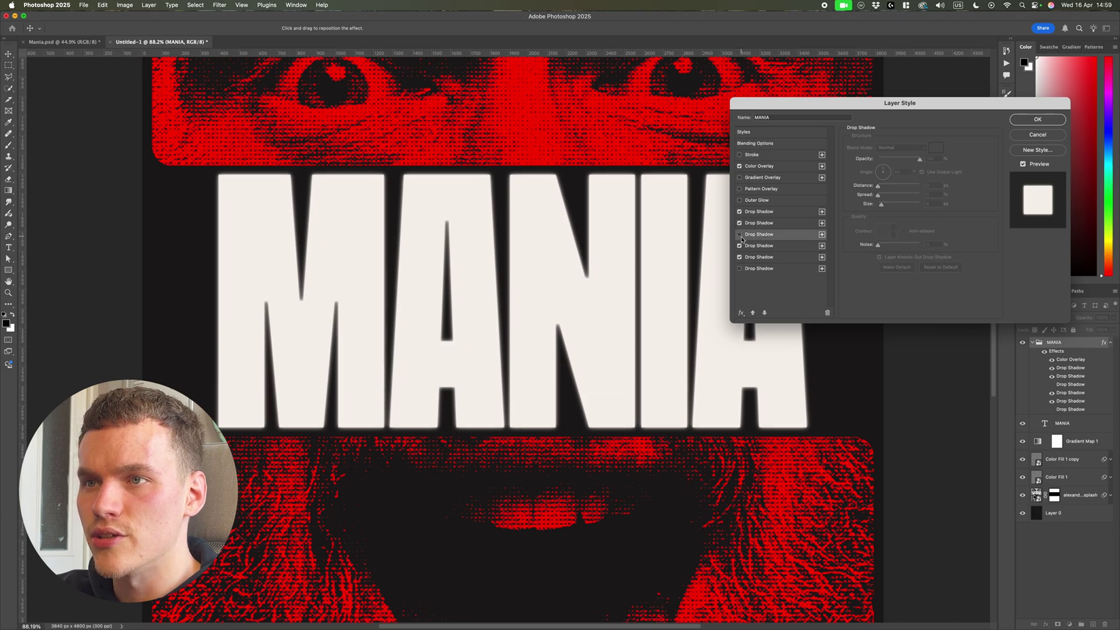
left_click(740, 245)
scroll(645, 267, "down", 5)
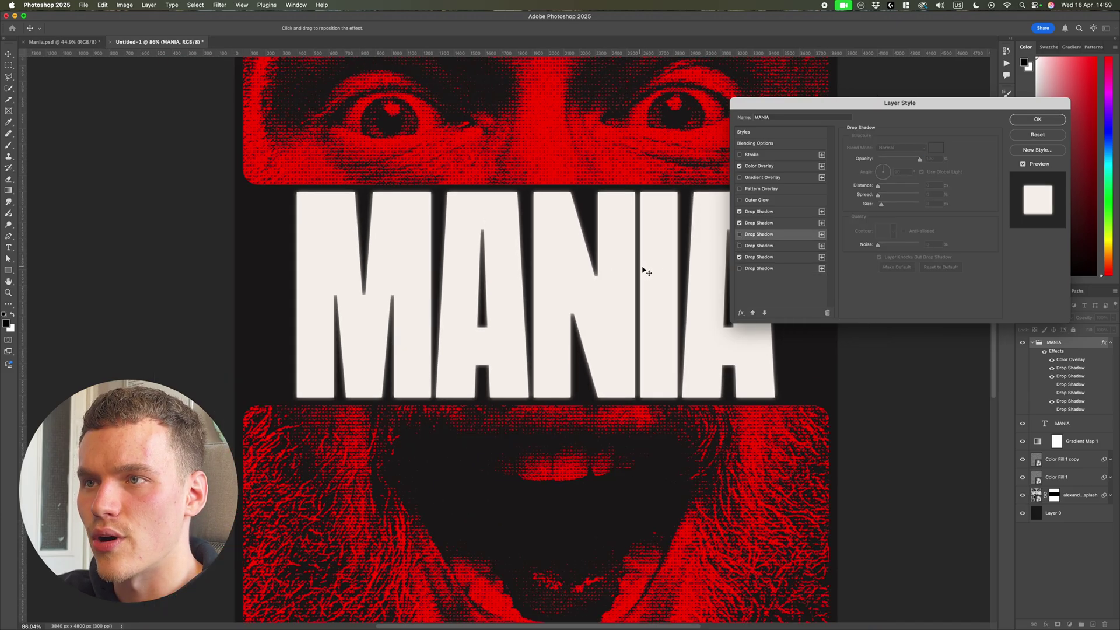
scroll(645, 329, "up", 8)
scroll(644, 327, "down", 2)
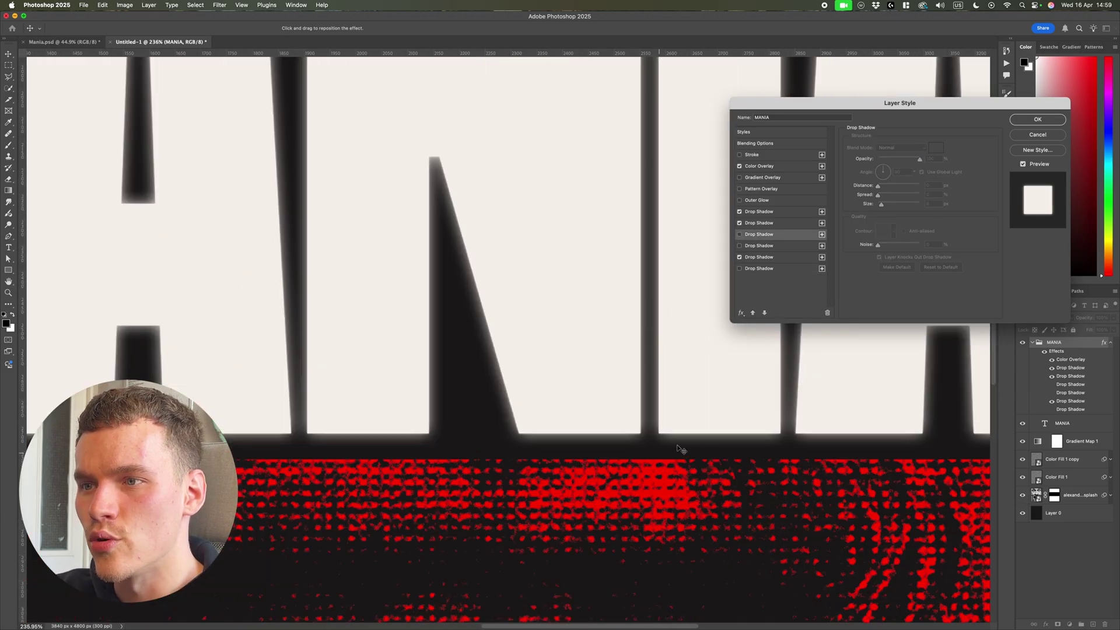
scroll(652, 428, "up", 5)
scroll(717, 395, "down", 3)
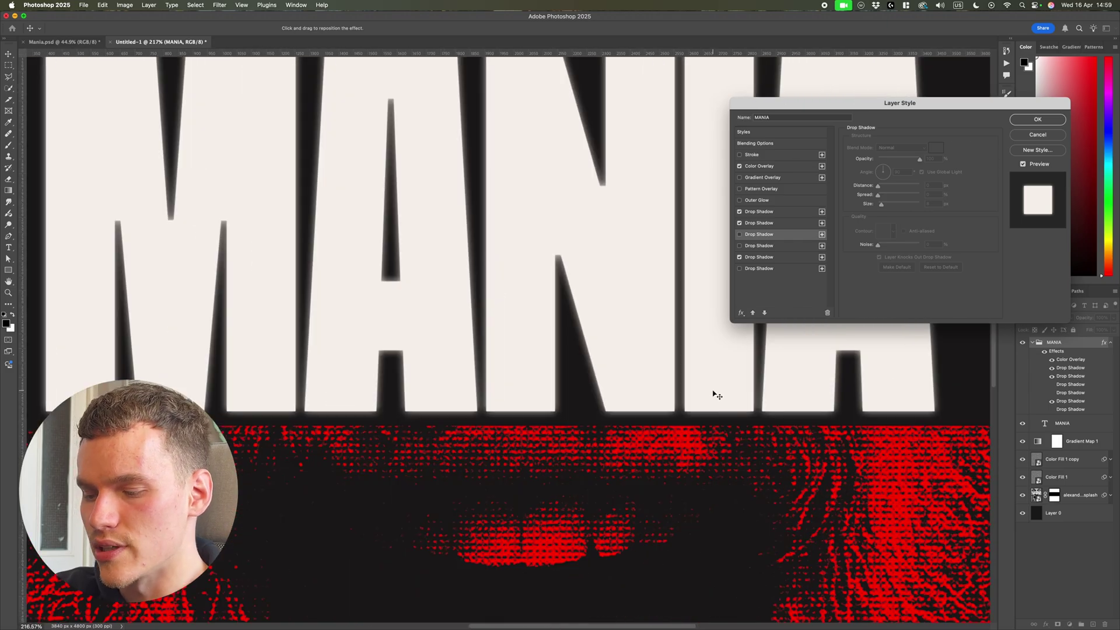
key("Return")
scroll(733, 379, "down", 4)
scroll(929, 388, "up", 3)
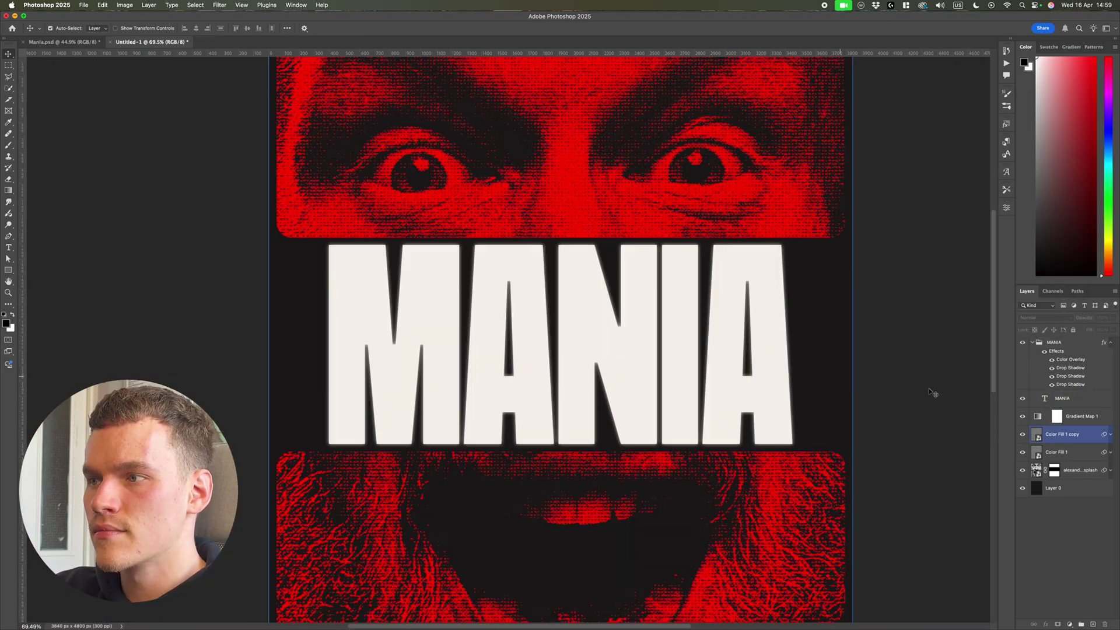
- Try MANIC as the title text and restore it to MANIA
left_click(1068, 399)
double_click(736, 348)
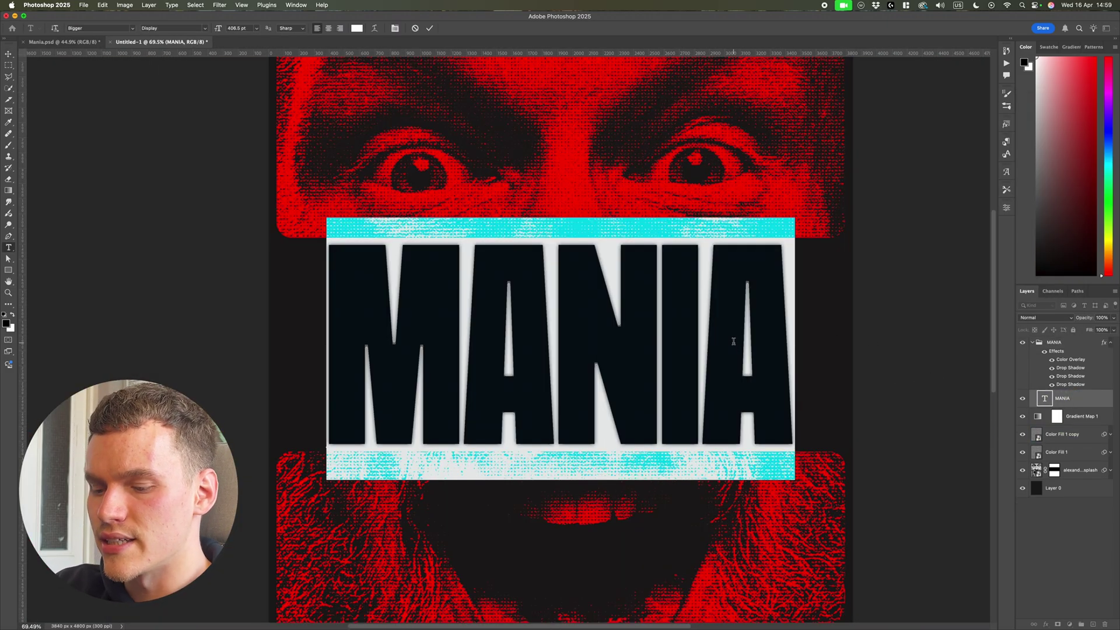
type("MANIC")
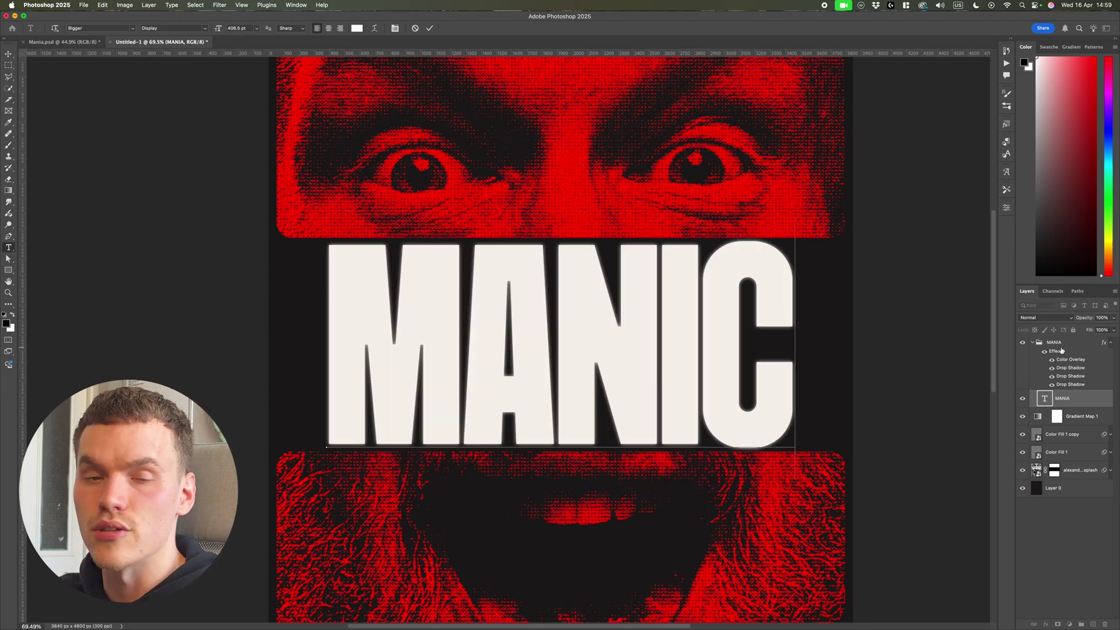
key("super+Return")
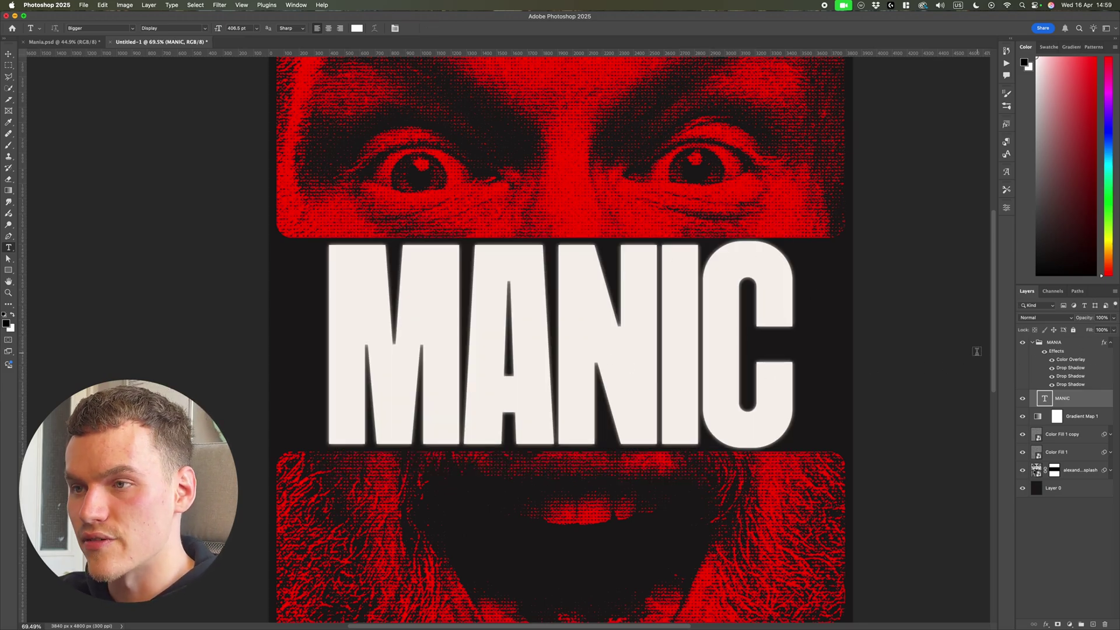
key("super+semicolon")
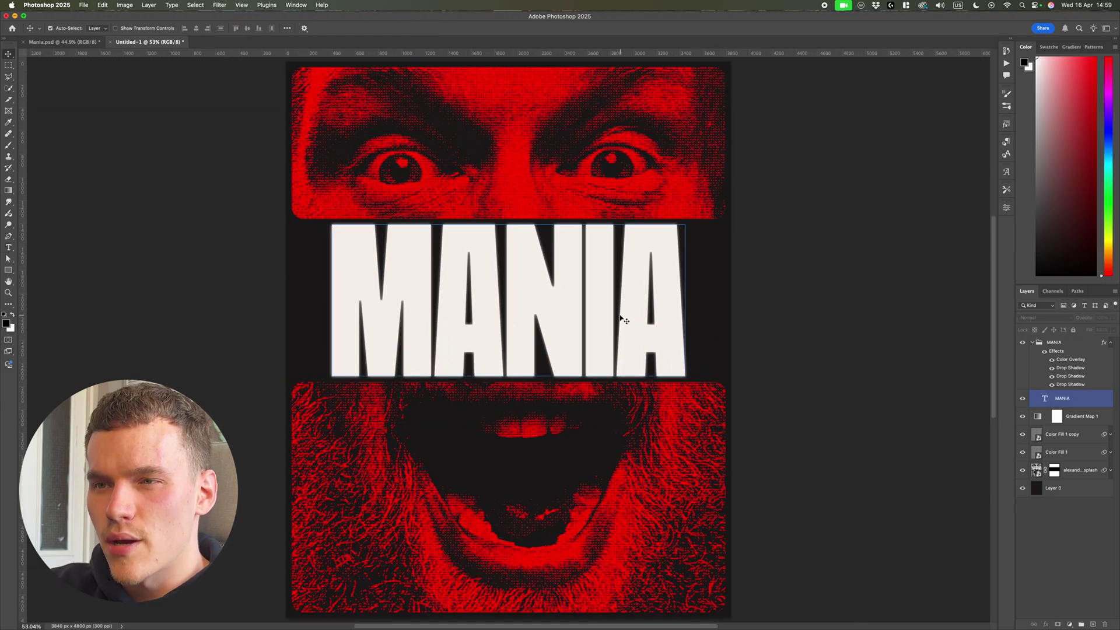
left_click(621, 316)
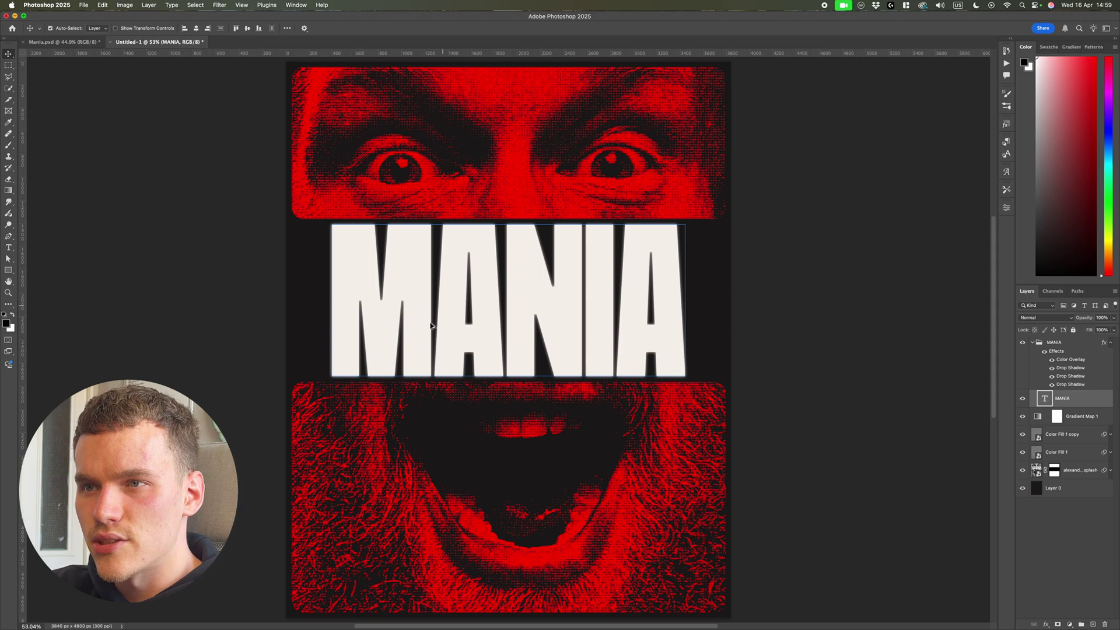
left_click(826, 342)
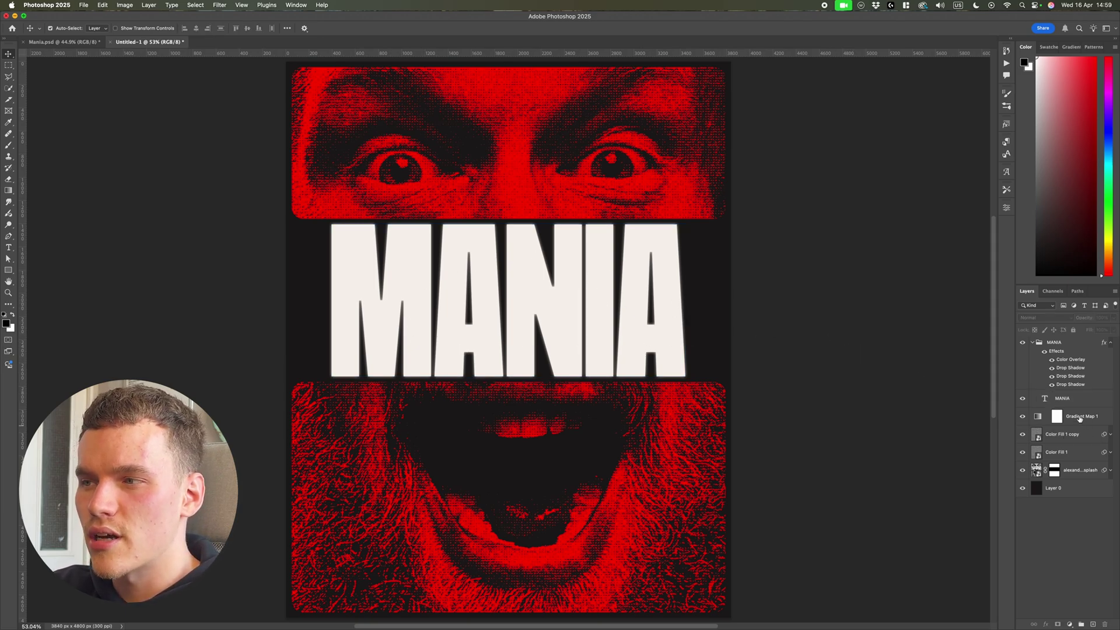
left_click(577, 172)
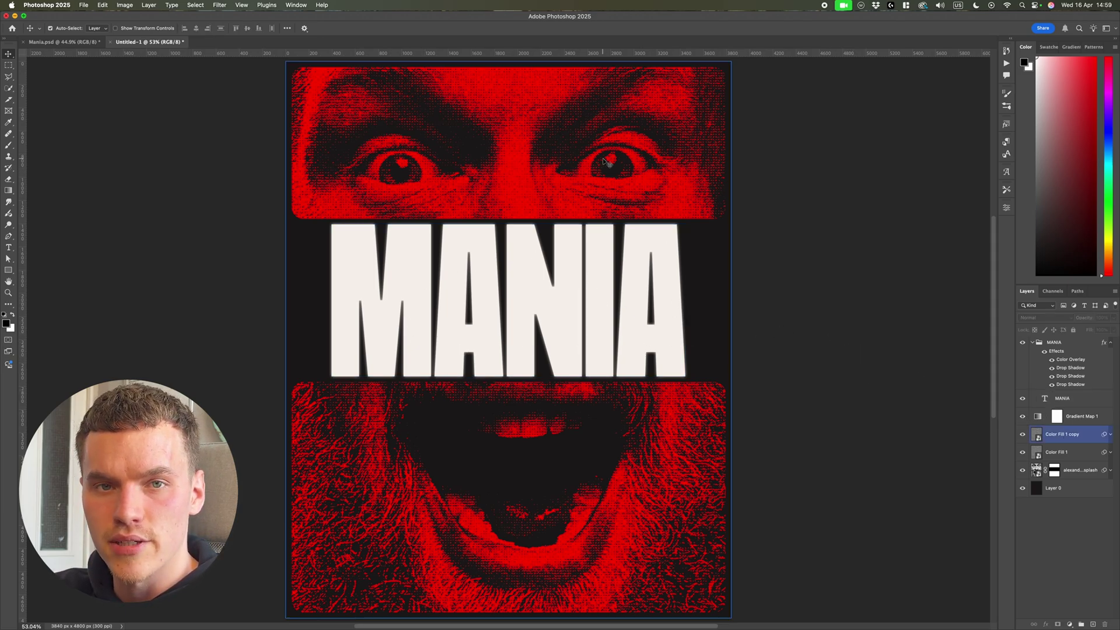
- Duplicate the portrait layer, move the copy above Gradient Map 1 and compare the poster with and without it
left_click(1089, 475)
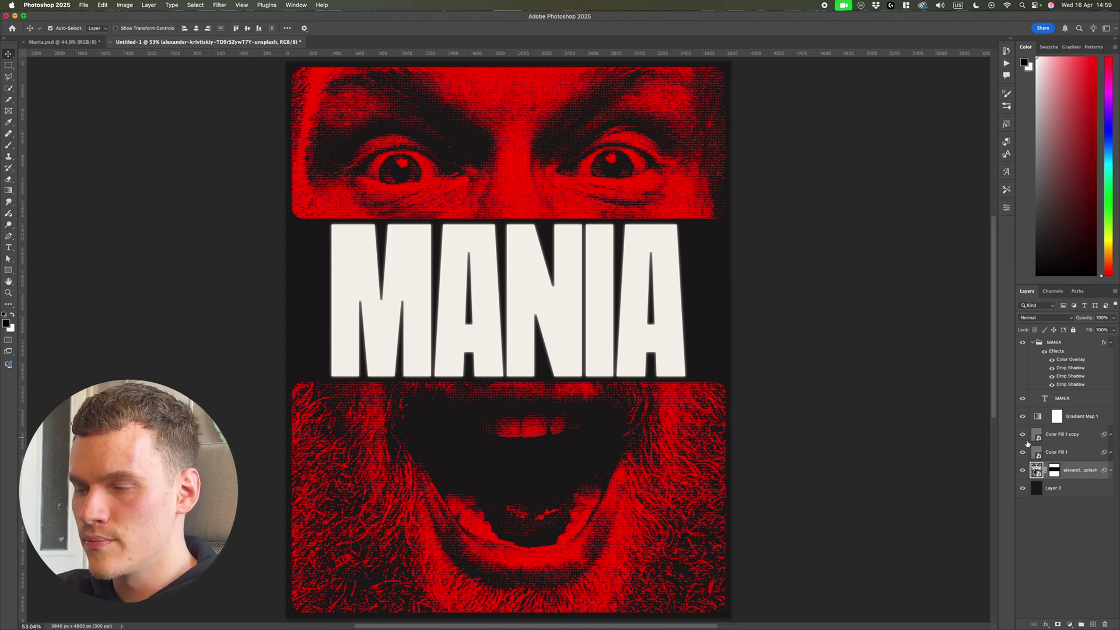
key("super+j")
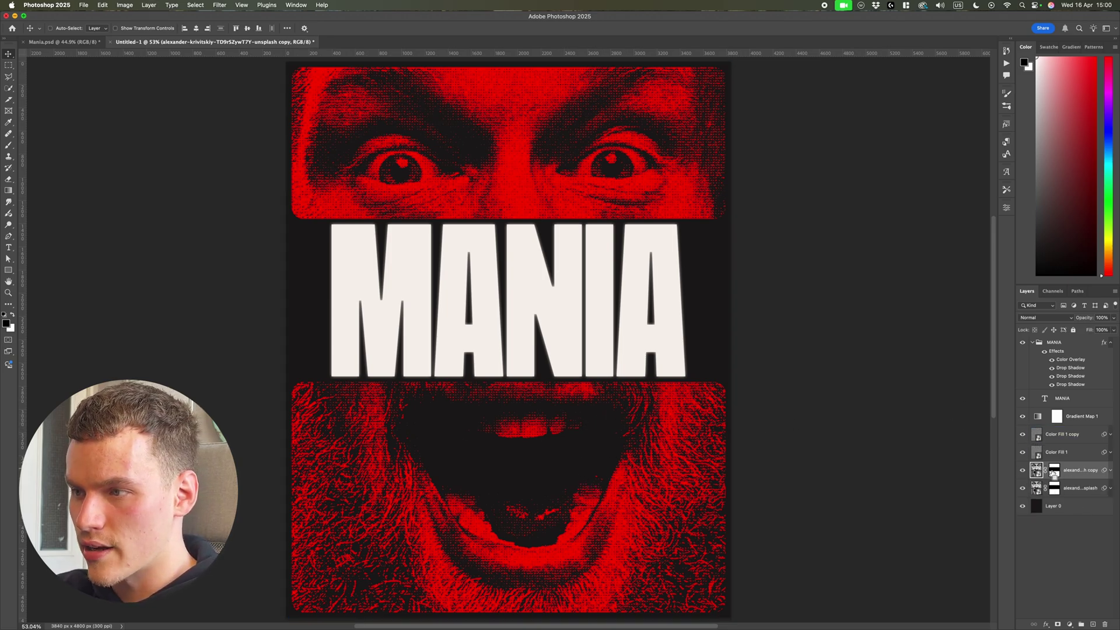
left_click(1034, 343)
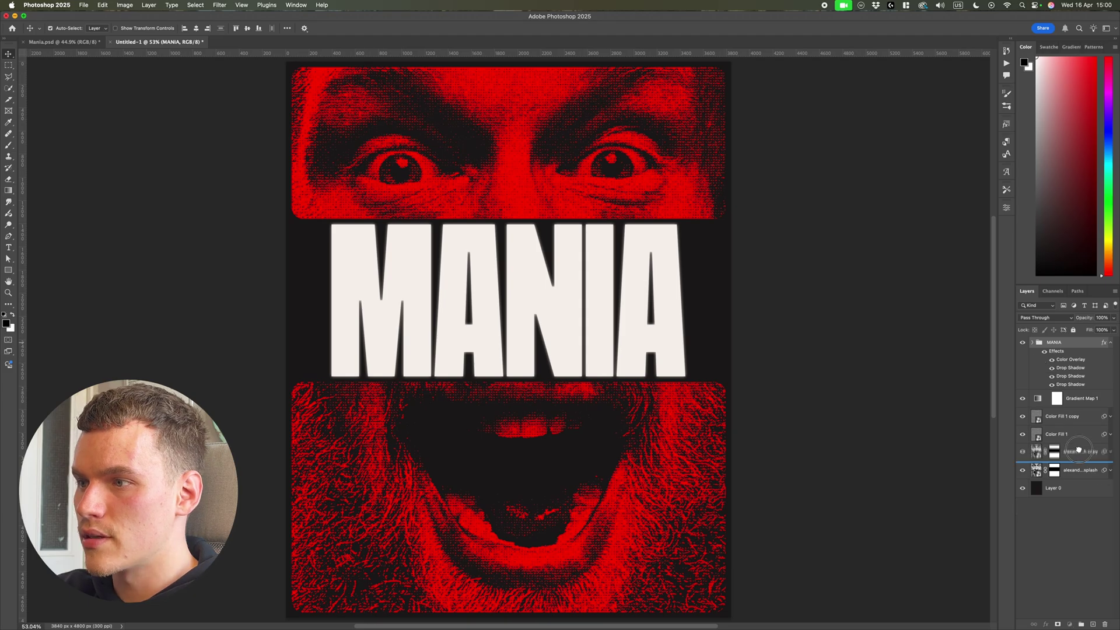
left_click_drag(1080, 449, 1080, 392)
left_click(1022, 400)
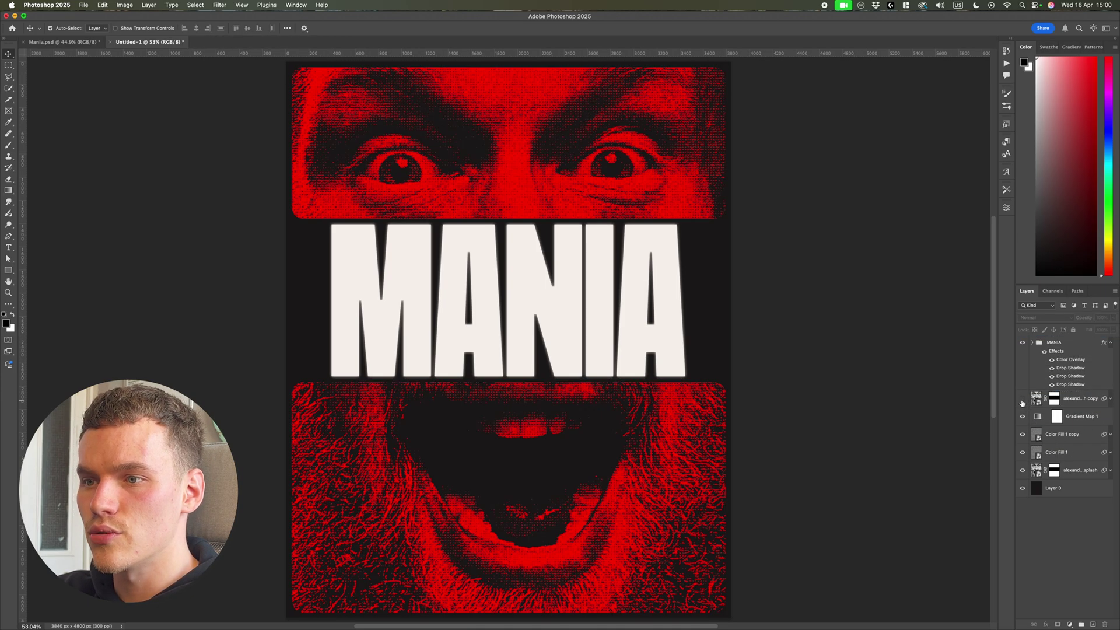
left_click(1022, 399)
left_click(1022, 400)
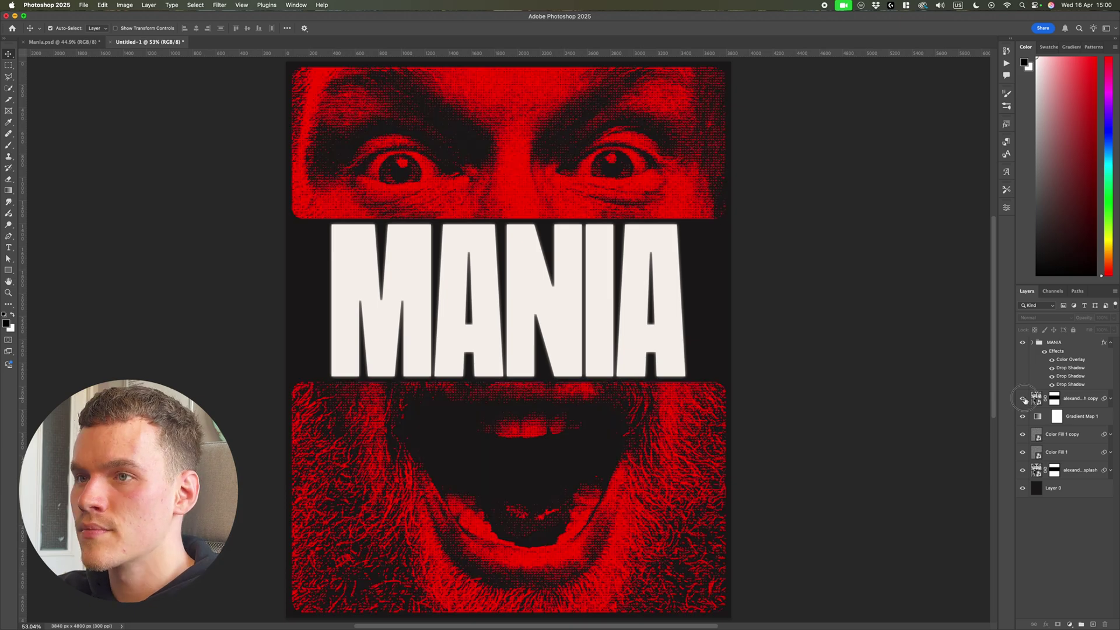
left_click(1022, 401)
- Delete the layer mask from the portrait copy and turn off its Filter Gallery smart filter
left_click(1054, 399)
scroll(837, 387, "up", 2)
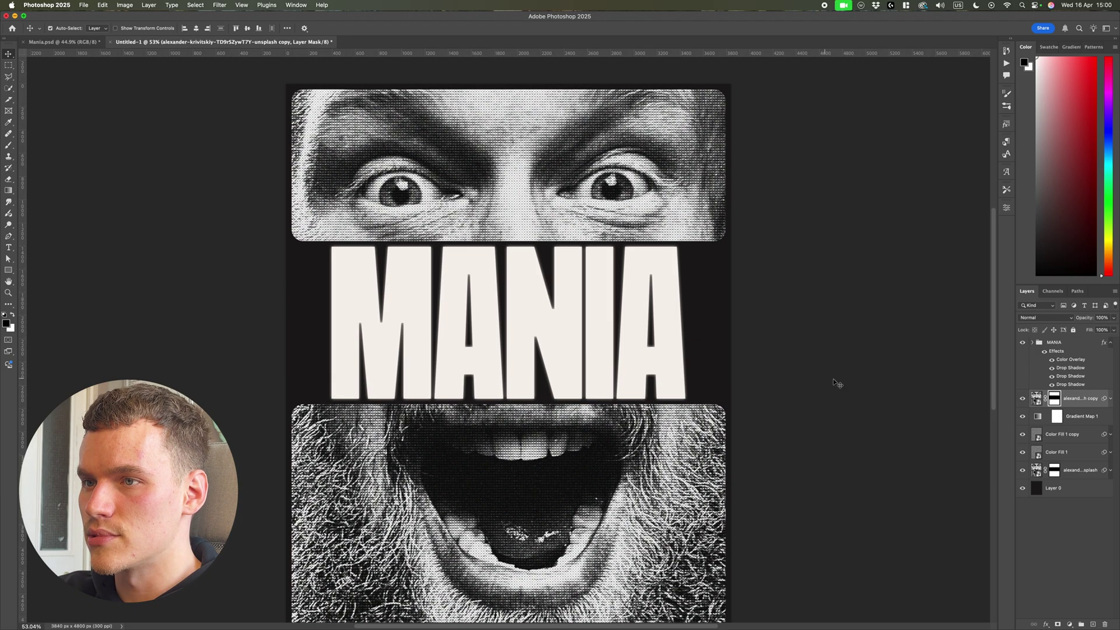
left_click(1021, 400)
left_click(1021, 401)
scroll(537, 236, "up", 6)
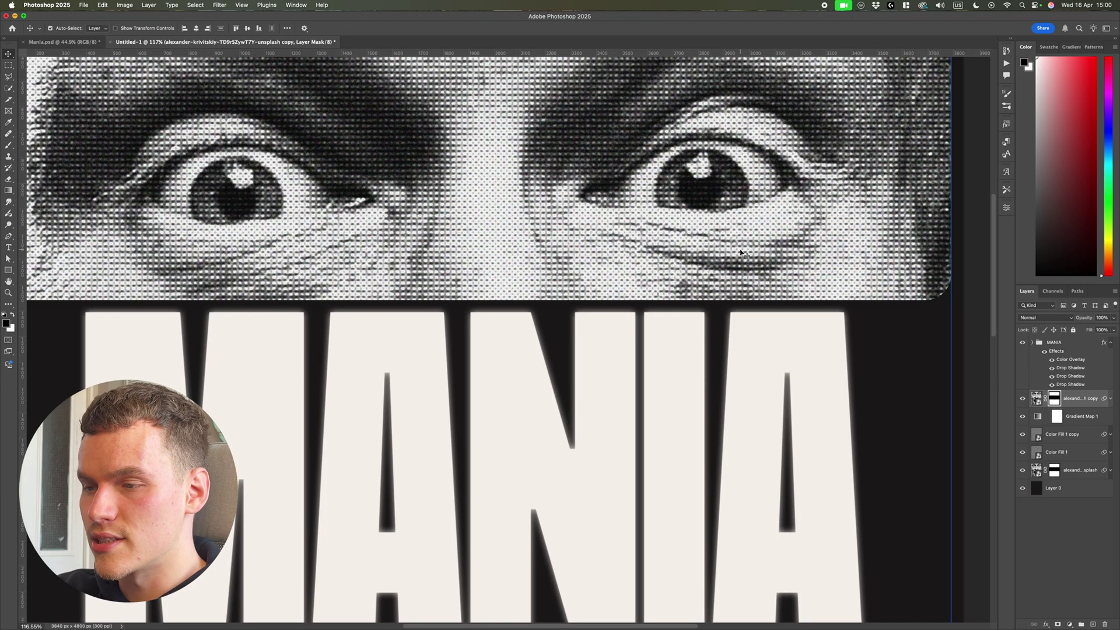
key("Delete")
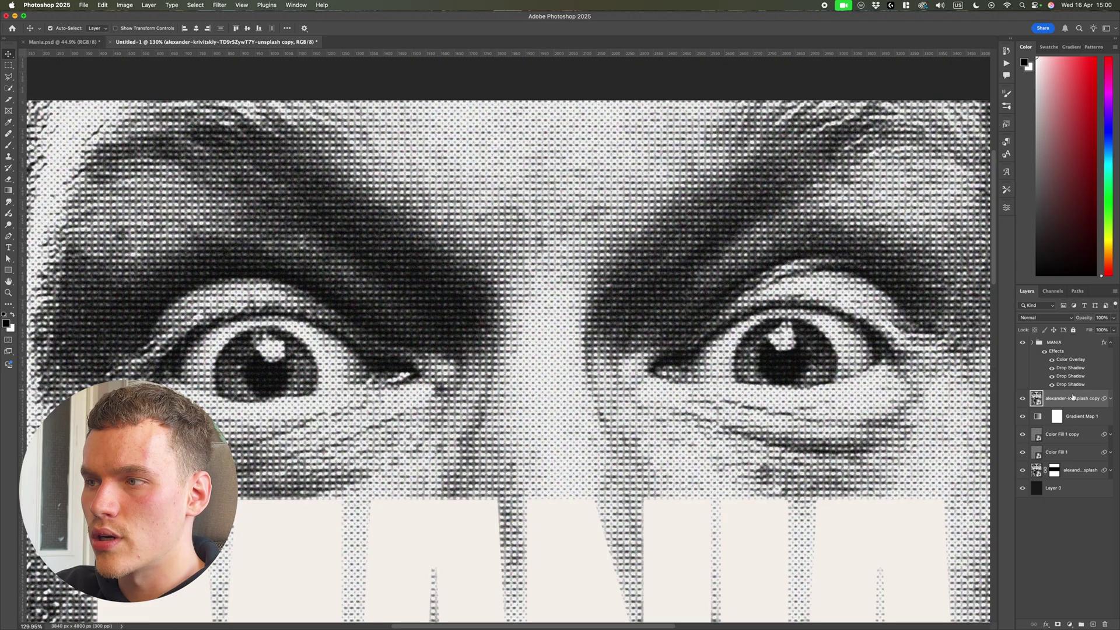
left_click(1111, 401)
left_click(1049, 429)
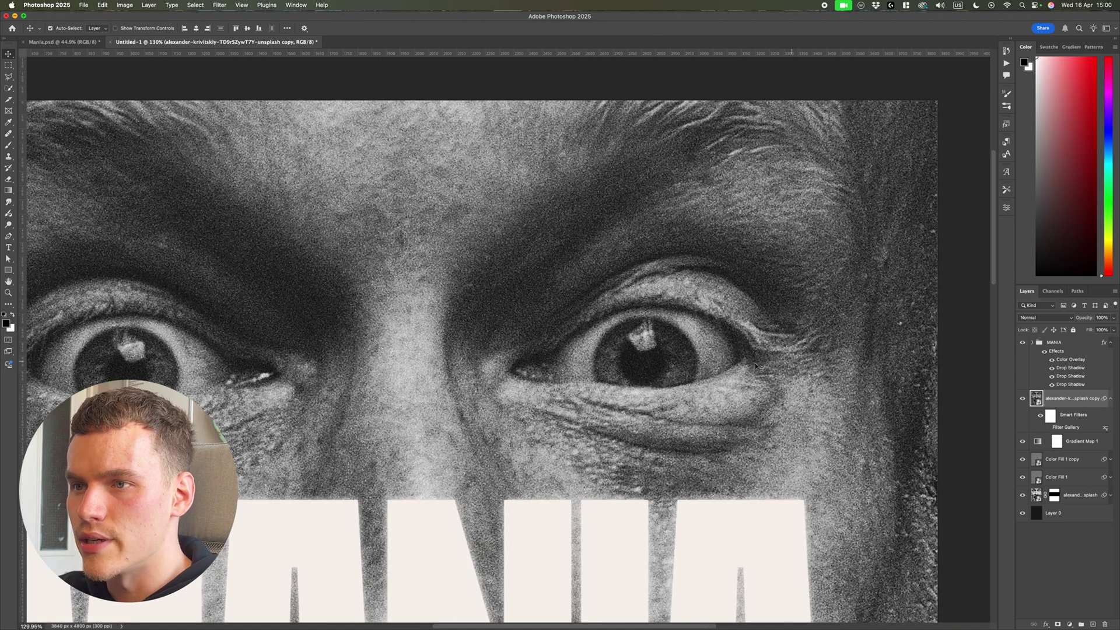
- Trace the right-hand eye with the Pen tool along the lower lid to the outer corner and along the upper lid to above the iris
scroll(635, 361, "up", 5)
scroll(635, 361, "down", 5)
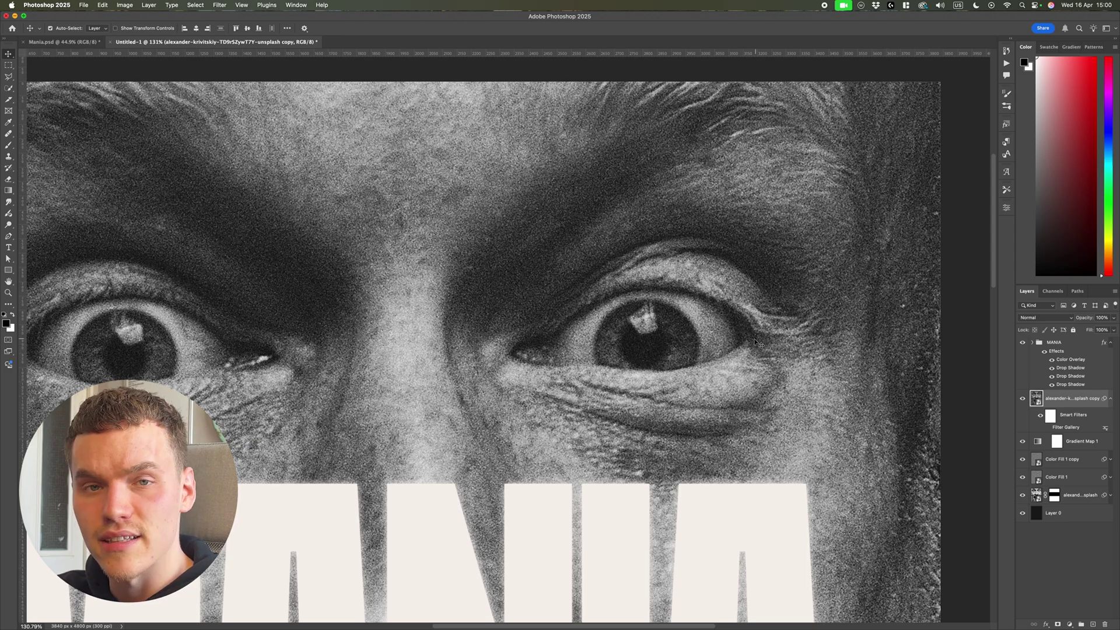
scroll(734, 354, "up", 4)
key("p")
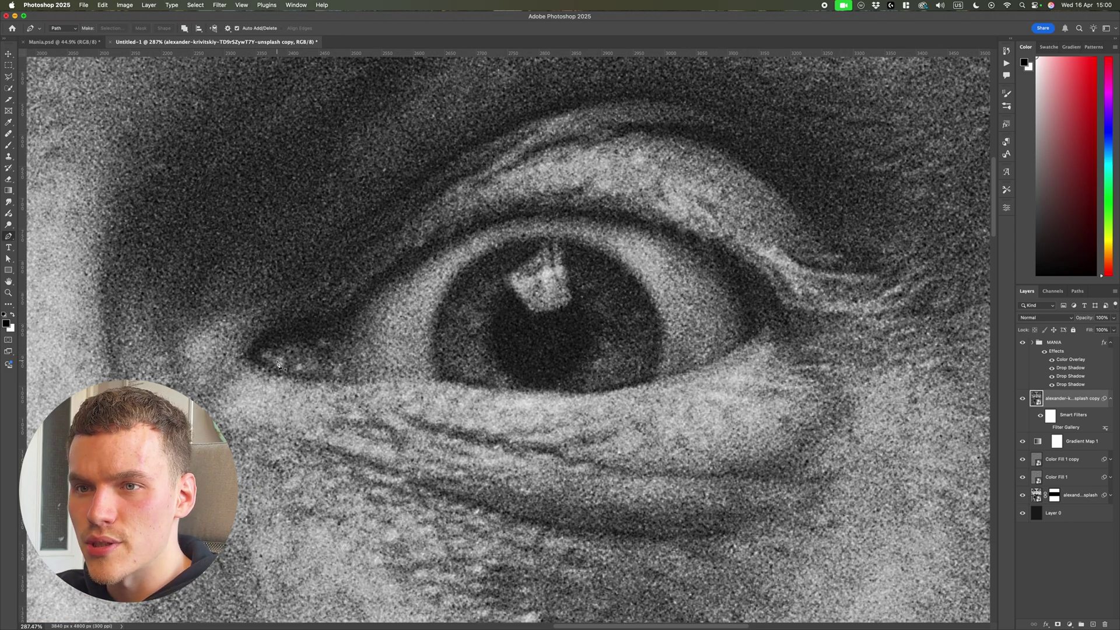
left_click(251, 358)
left_click_drag(341, 383, 435, 383)
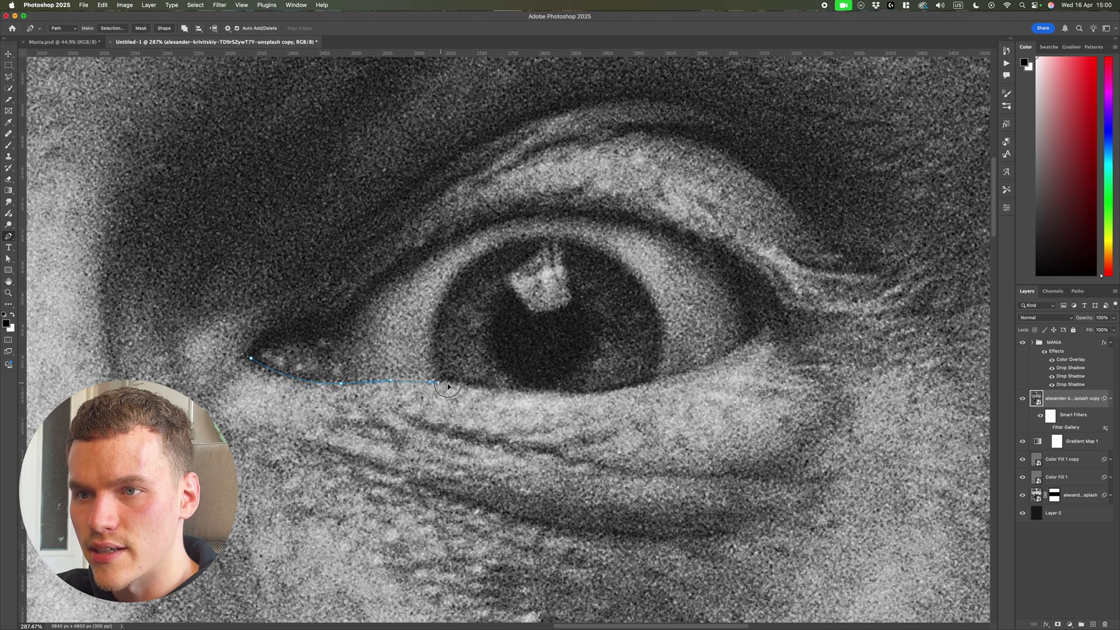
left_click_drag(580, 395, 623, 390)
left_click_drag(710, 368, 730, 358)
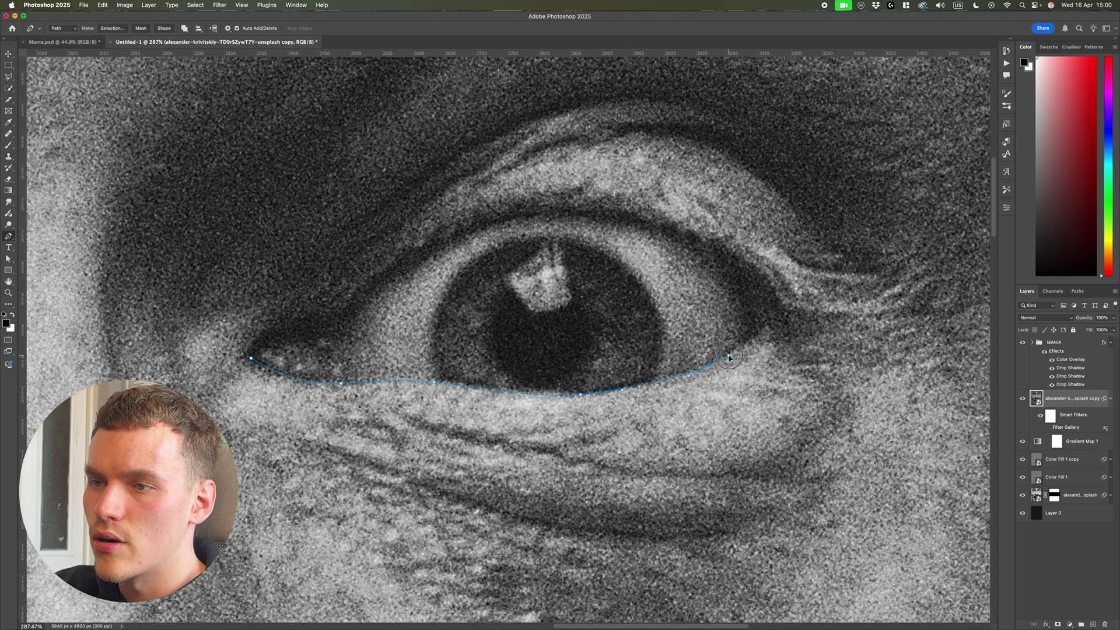
left_click(784, 308)
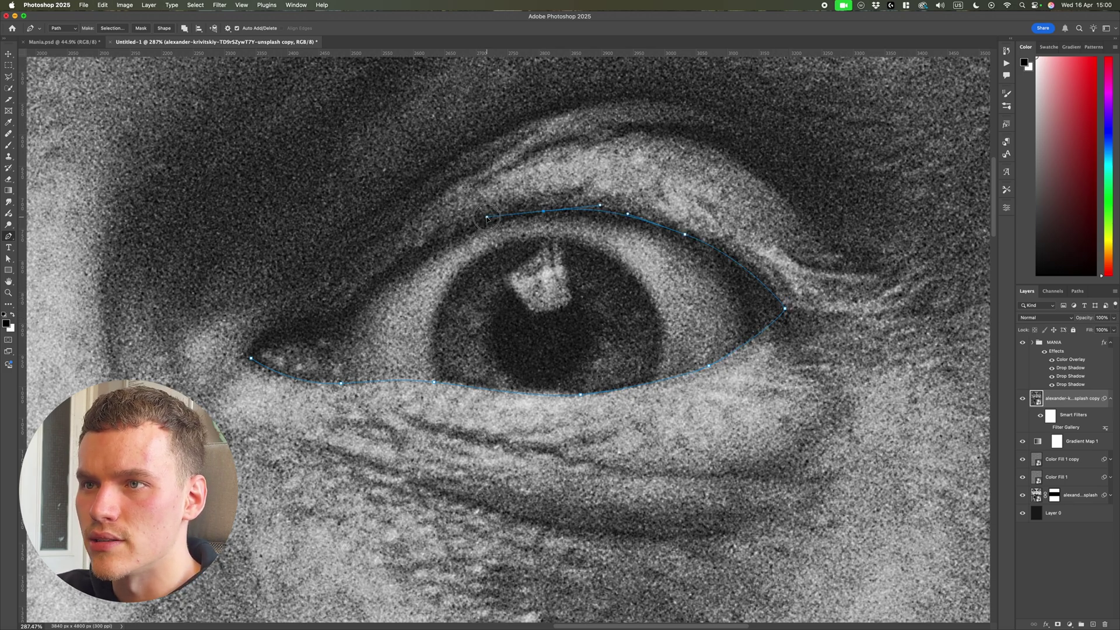
- Try to extend the upper-lid path toward the inner eye corner, and undo the misplaced anchor points
left_click_drag(423, 253, 382, 278)
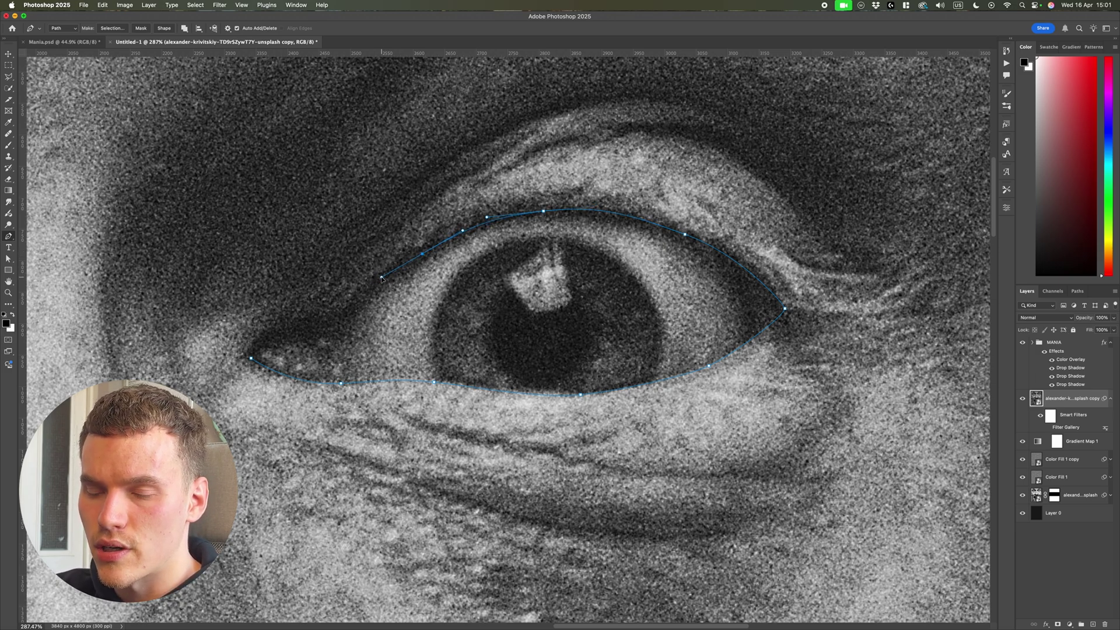
left_click(423, 254)
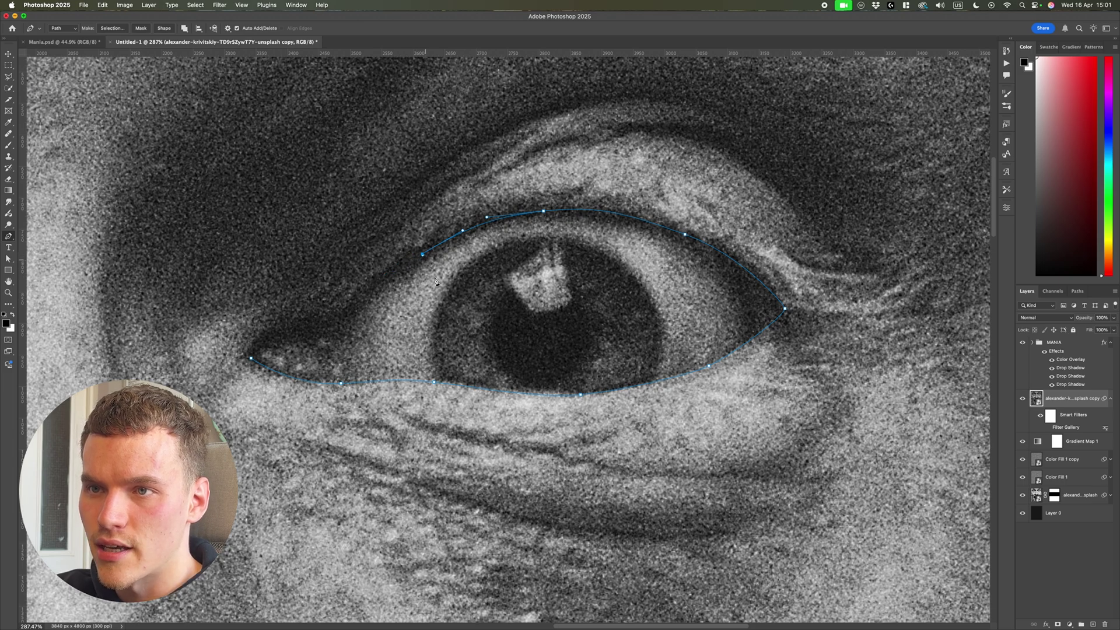
left_click(456, 325)
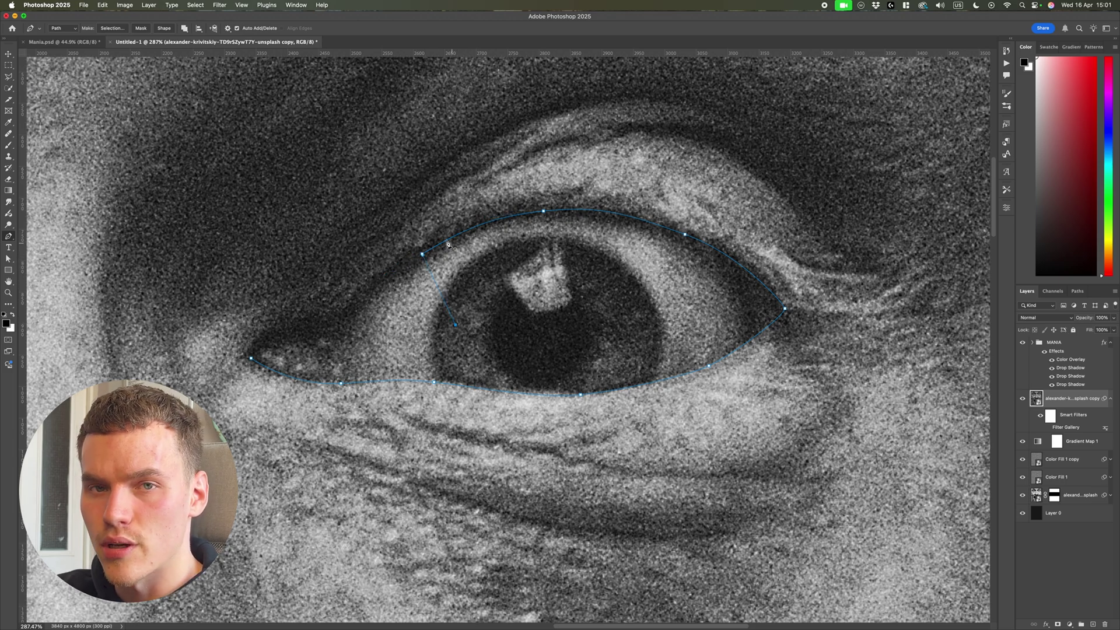
key("super+z")
scroll(445, 248, "up", 5)
key("super+z")
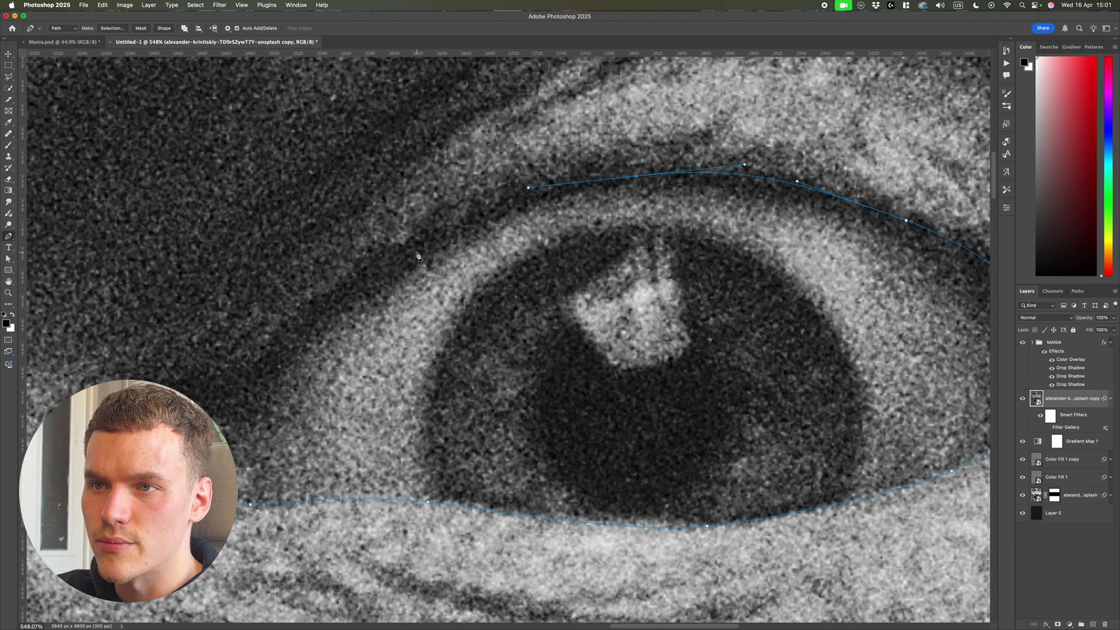
scroll(418, 256, "down", 3)
scroll(407, 264, "up", 1)
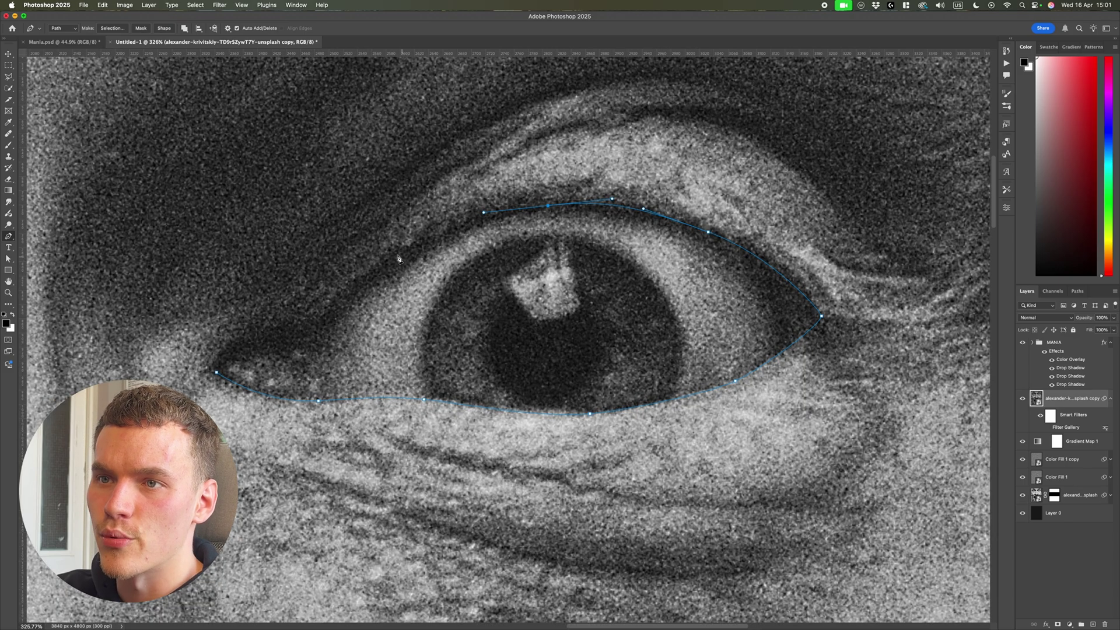
- Continue the Pen path along the upper eyelid of the right-hand eye and close it at the inner corner
left_click_drag(403, 261, 350, 292)
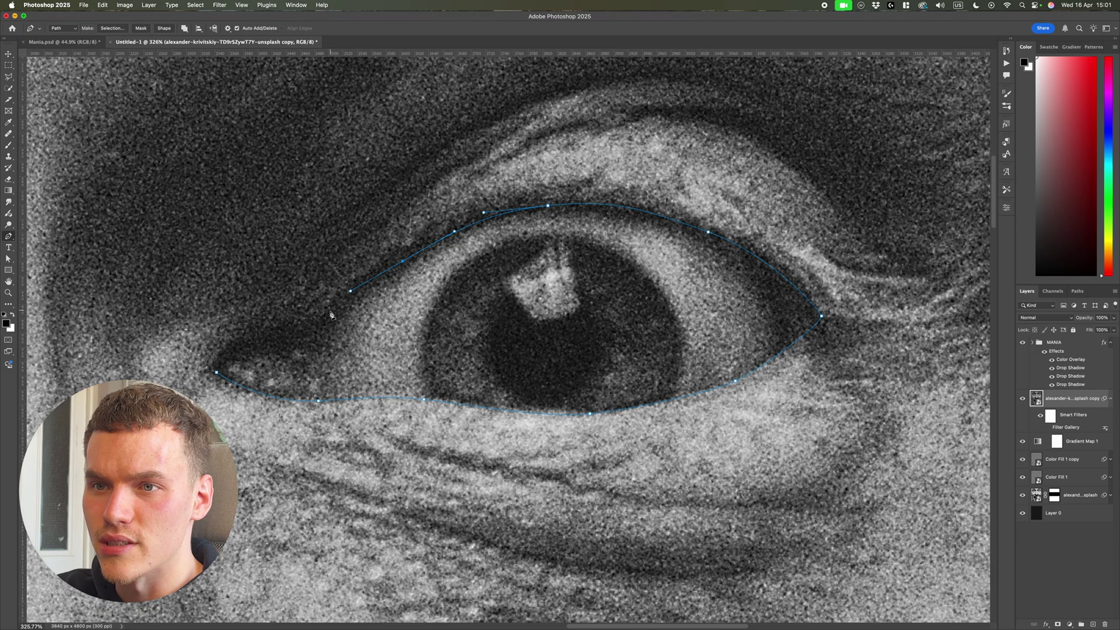
left_click_drag(323, 328, 292, 334)
left_click(217, 373)
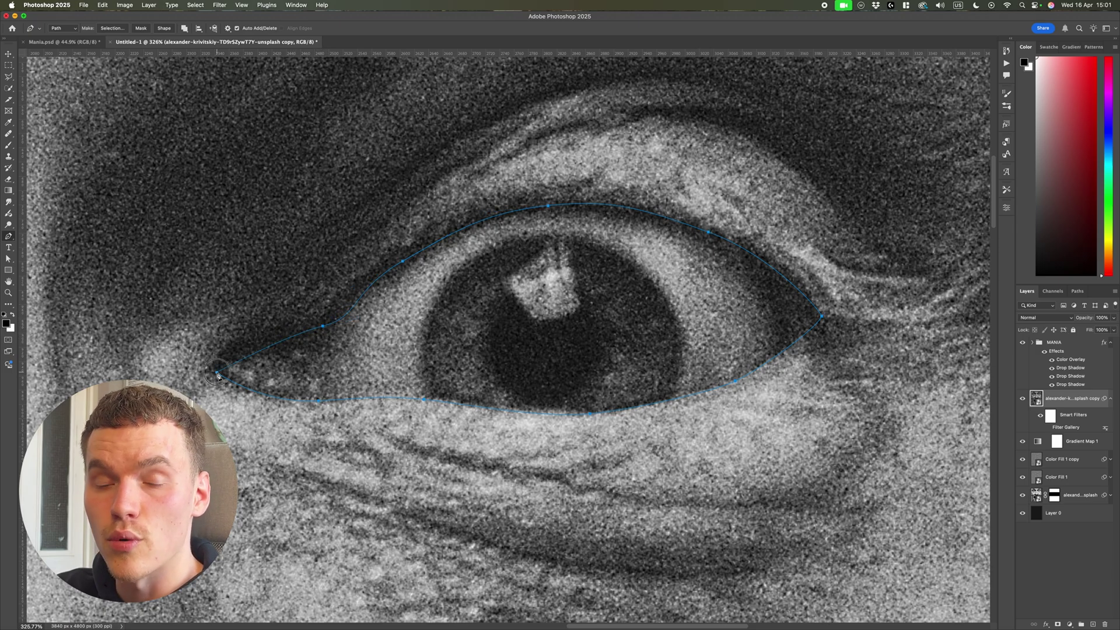
mouse_move(212, 386)
left_mouse_down()
mouse_move(212, 418)
mouse_move(205, 396)
left_mouse_up()
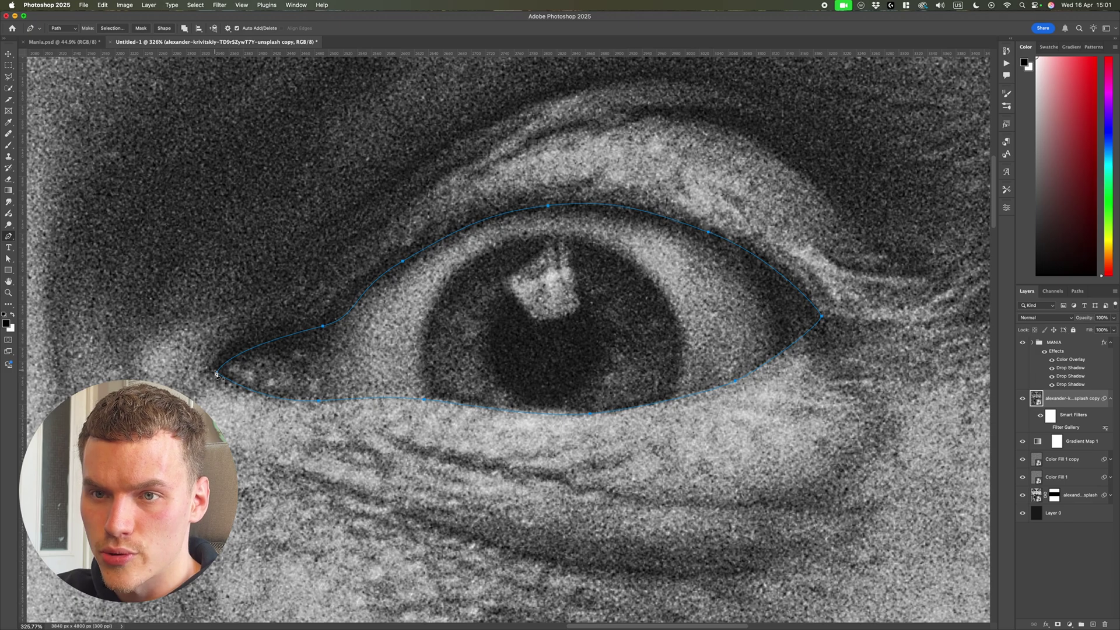
left_click_drag(217, 374, 225, 428)
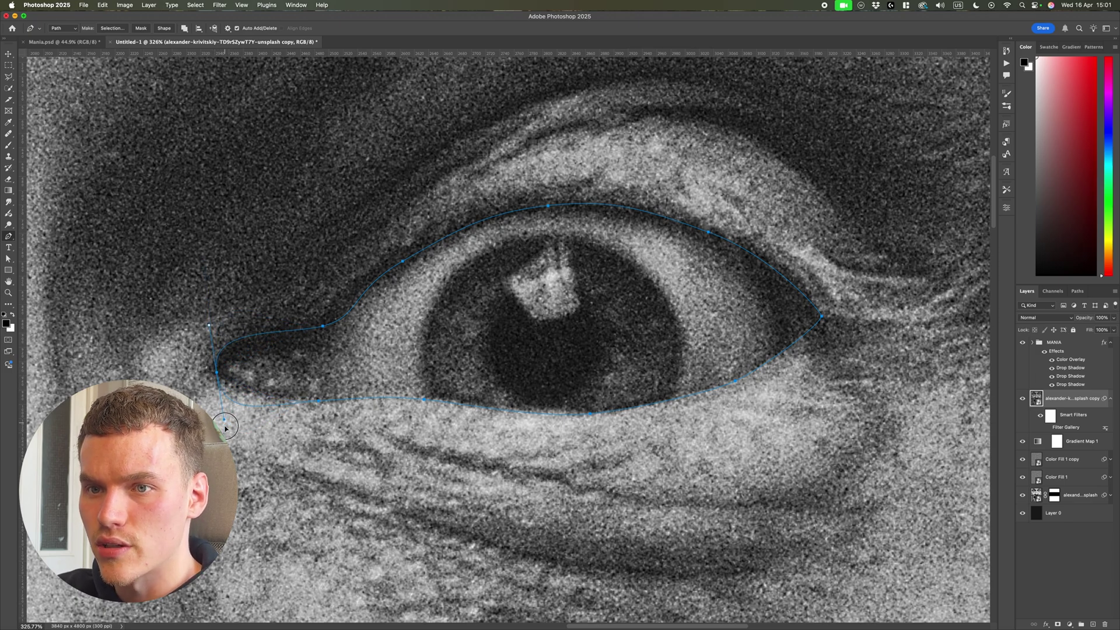
key("super+z")
- Convert the right-hand eye path to a selection, fill it with white on a new layer, and deselect
scroll(439, 337, "down", 8)
left_click_drag(480, 342, 545, 344)
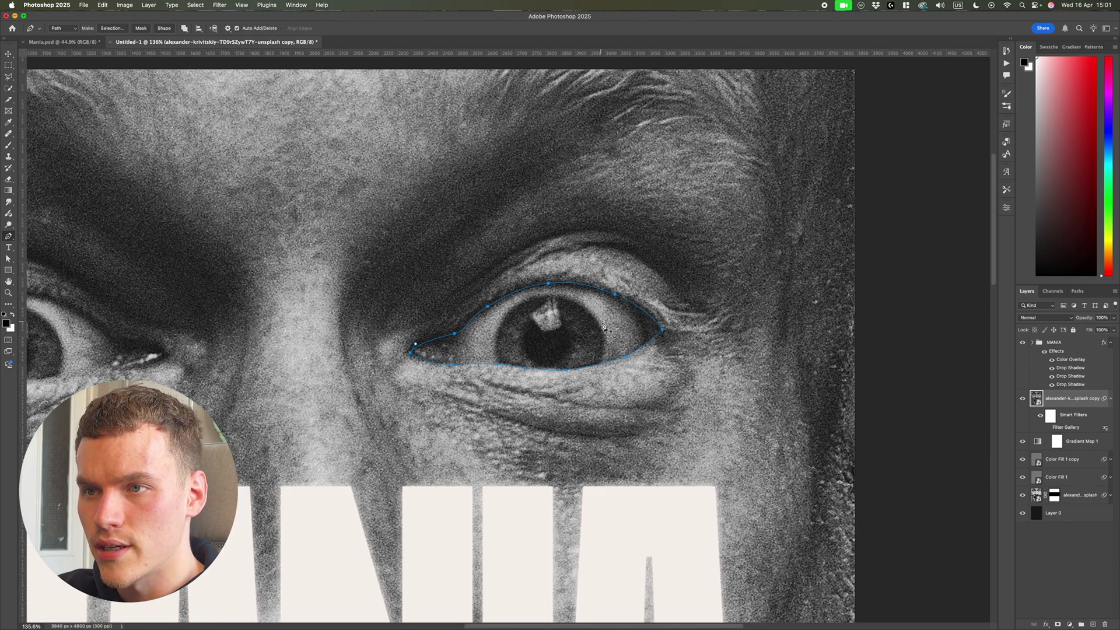
right_click(604, 327)
left_click(622, 373)
key("Return")
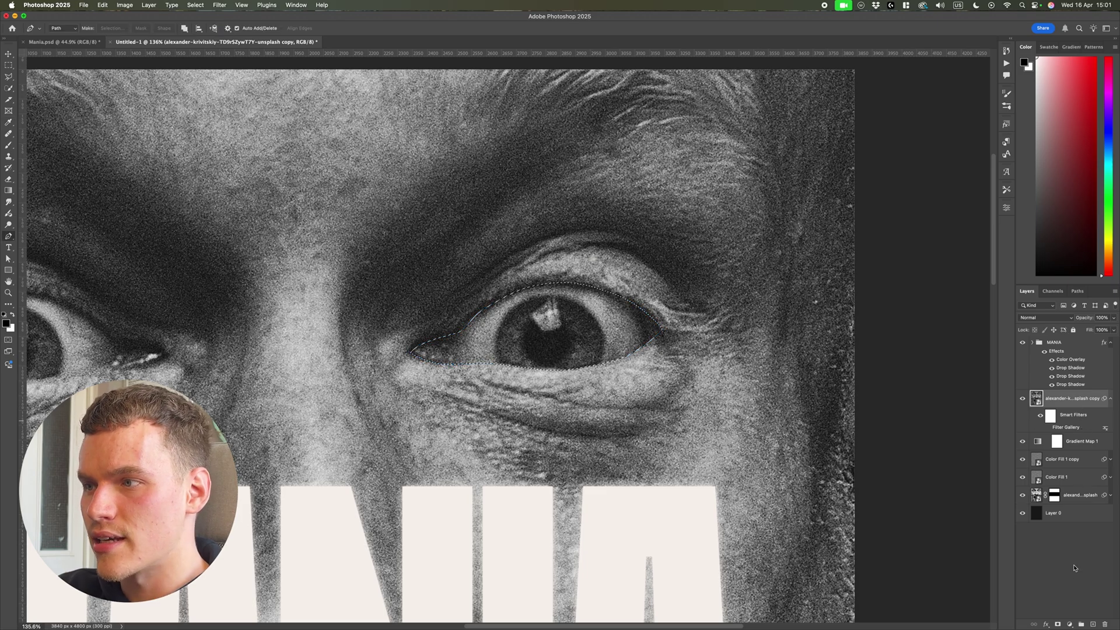
left_click(1093, 625)
key("super+d")
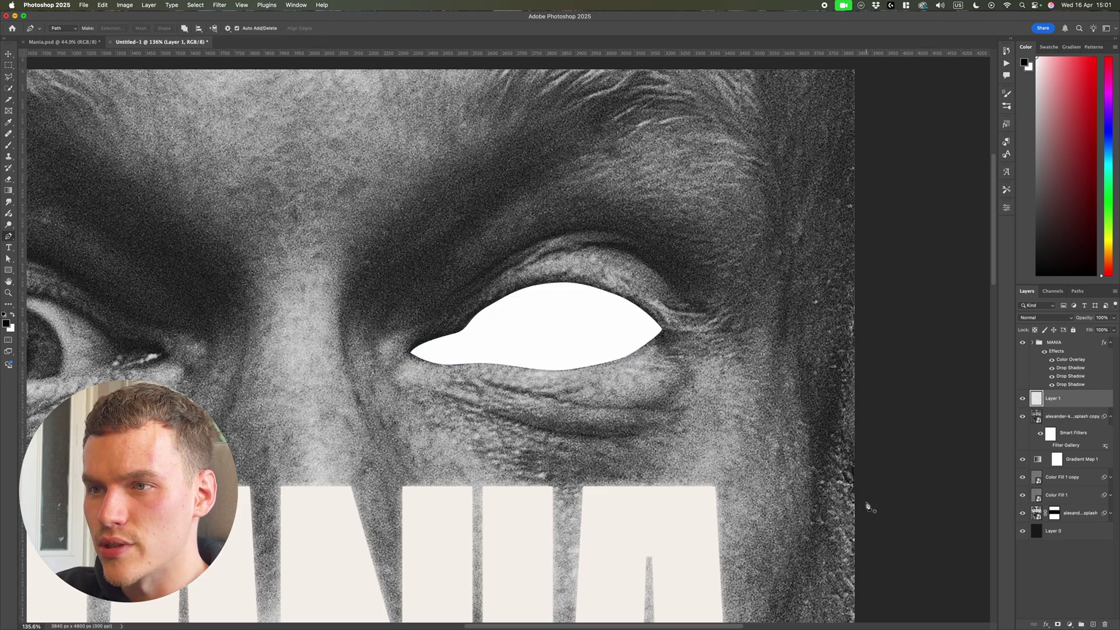
- Trace the left-hand eye with a Pen path on the photo copy layer and convert it to a selection
scroll(770, 438, "down", 5)
scroll(389, 417, "up", 6)
left_click(1083, 415)
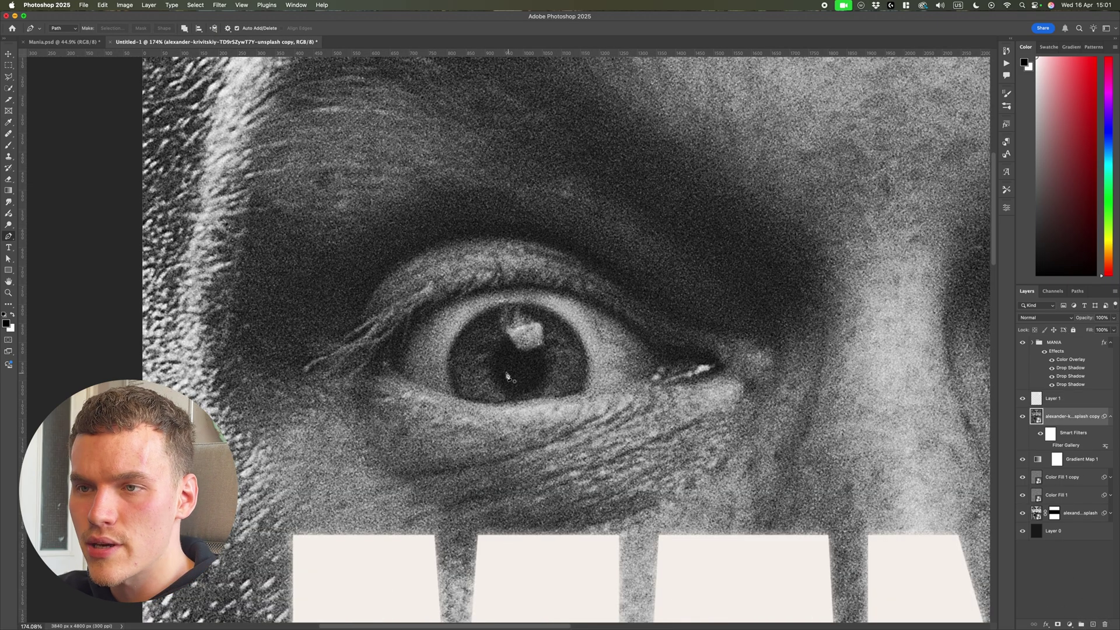
right_click(724, 368)
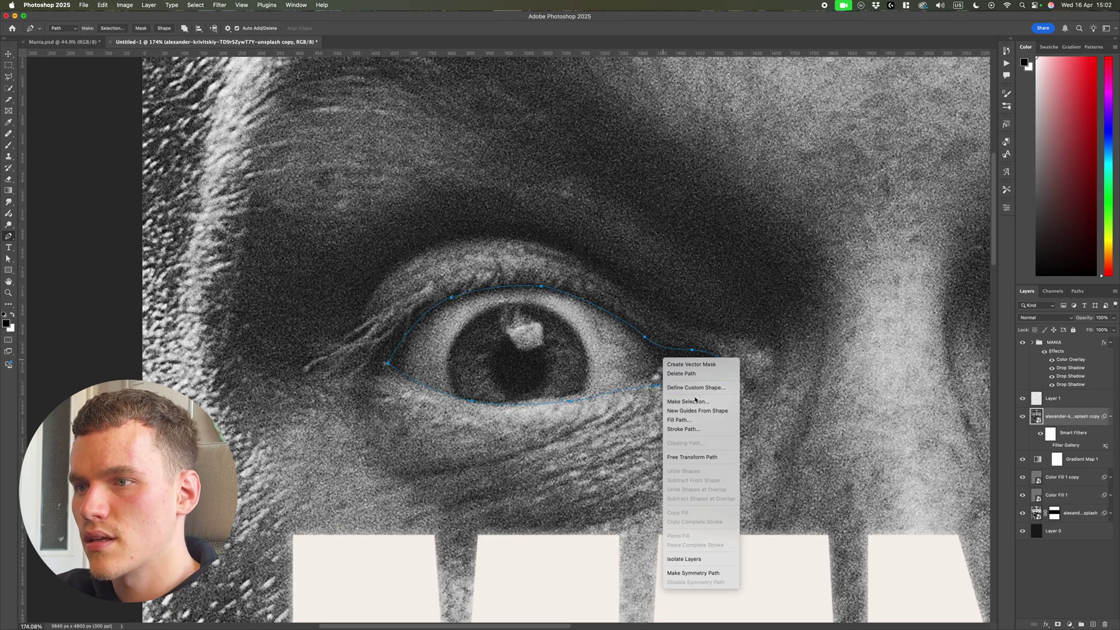
left_click(696, 399)
left_click(607, 281)
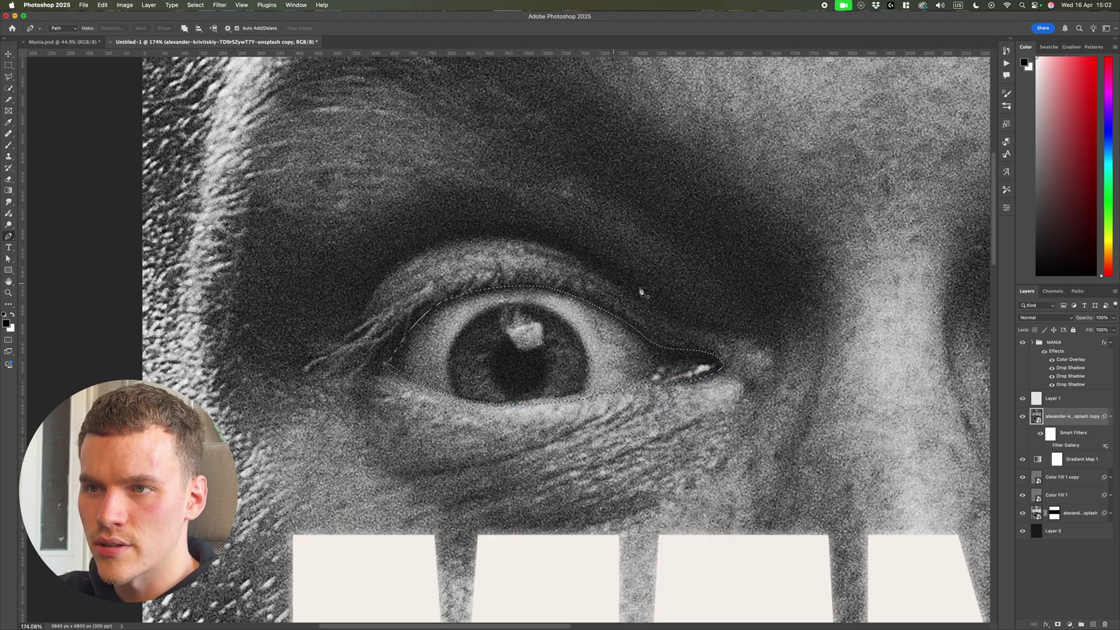
- Fill the left-hand eye selection with white on Layer 1 and deselect
left_click(1056, 398)
key("super+BackSpace")
key("super+d")
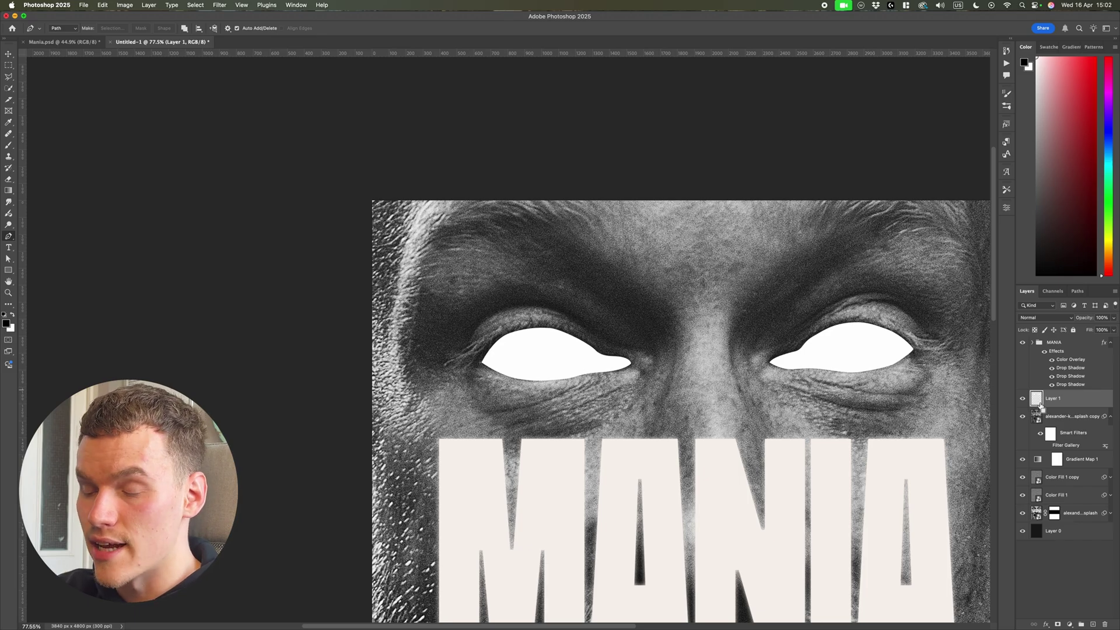
- Load Layer 1's eye shapes as a selection, hide Layer 1, and mask the photo copy layer to that selection
left_click(1037, 400, "super")
scroll(902, 392, "right", 5)
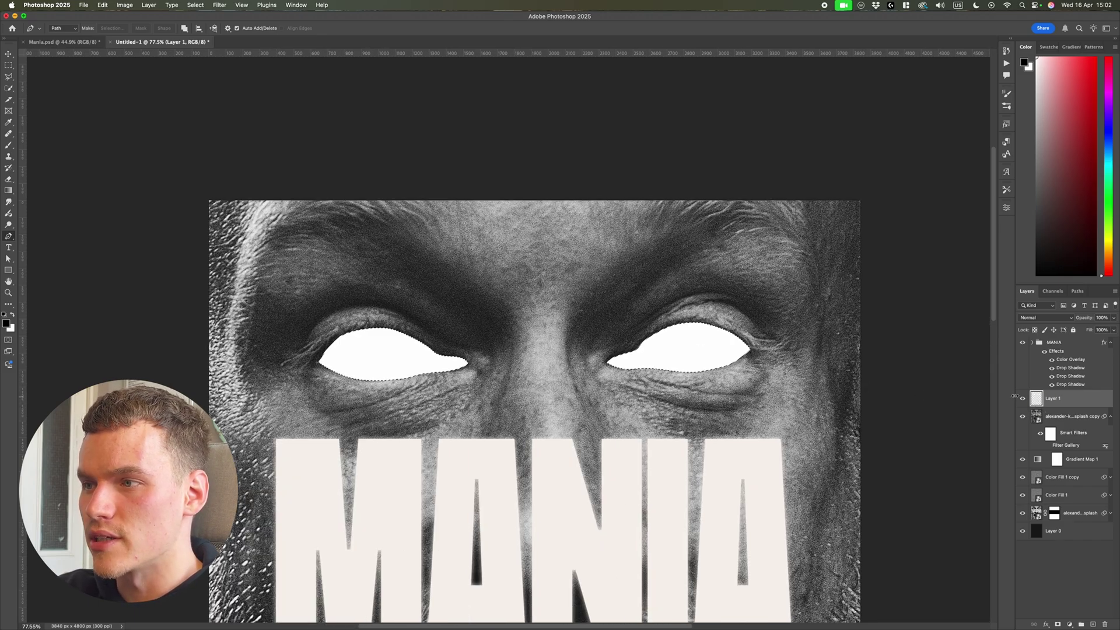
left_click(1023, 398)
key("super+minus")
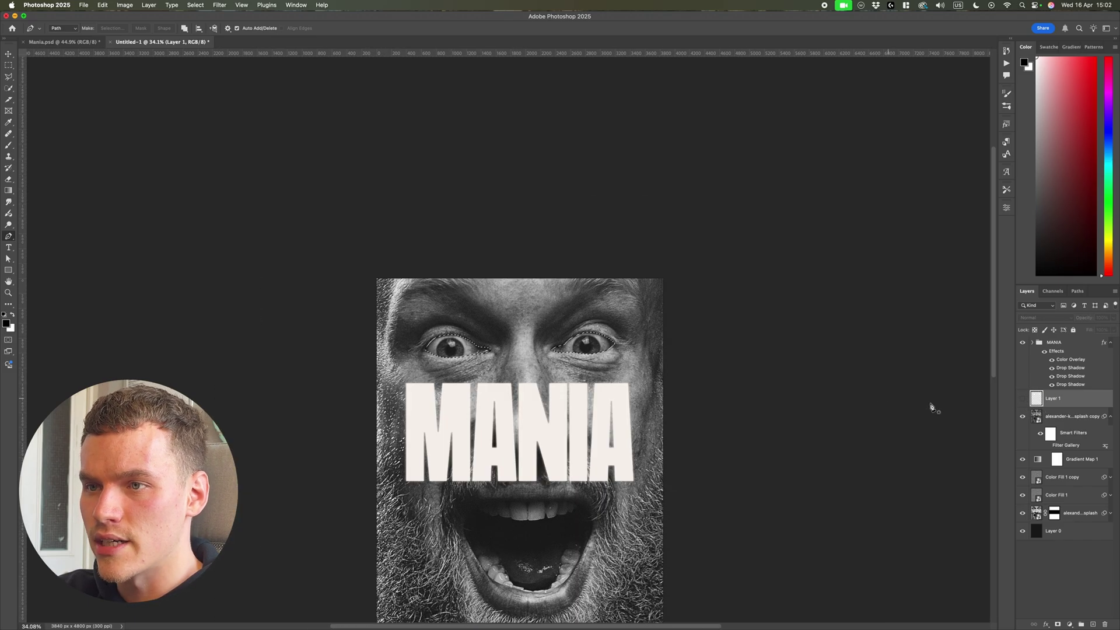
left_click(1050, 417)
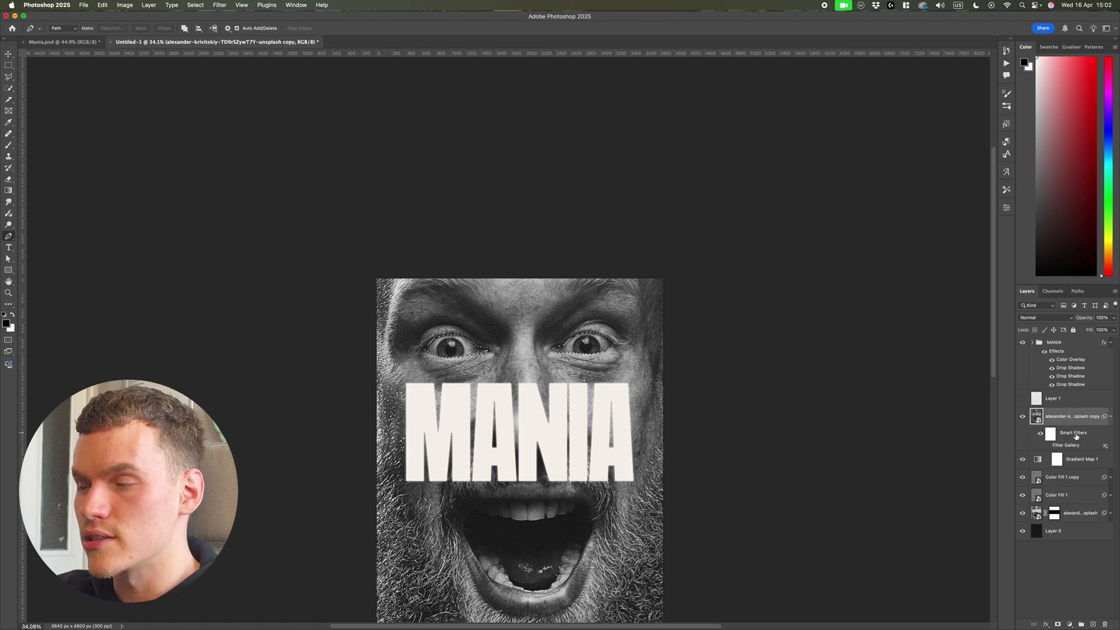
left_click(1058, 624)
key("v")
left_click(725, 454, "super")
scroll(725, 454, "down", 5)
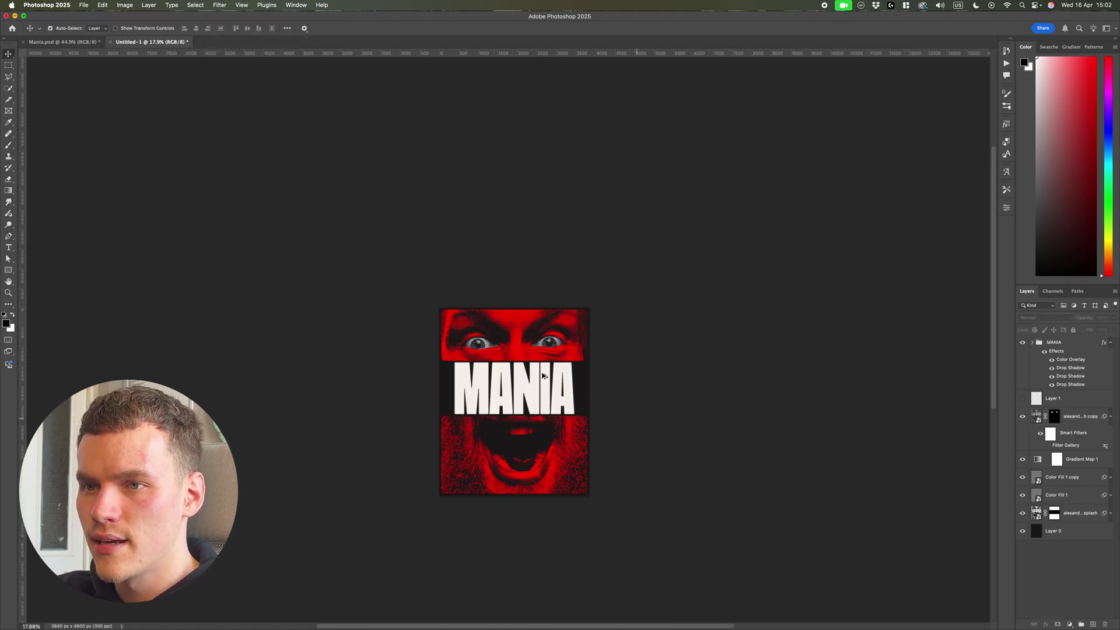
- Turn on the Filter Gallery smart filter of the masked eye layer
scroll(551, 333, "up", 10)
key("super+0")
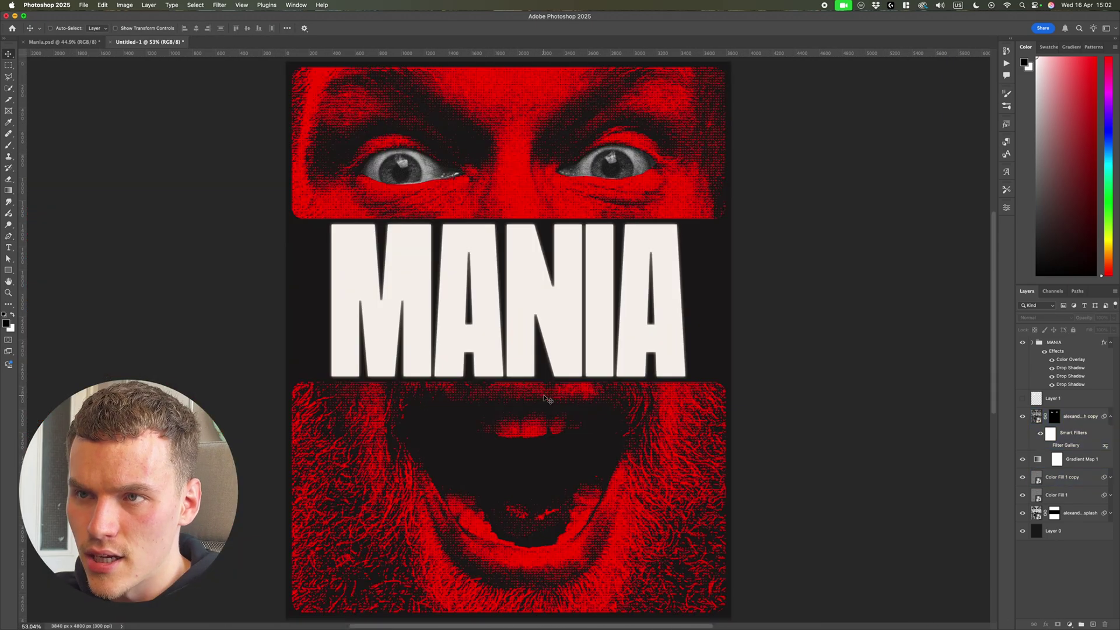
left_click(659, 200, "super")
left_click(801, 220)
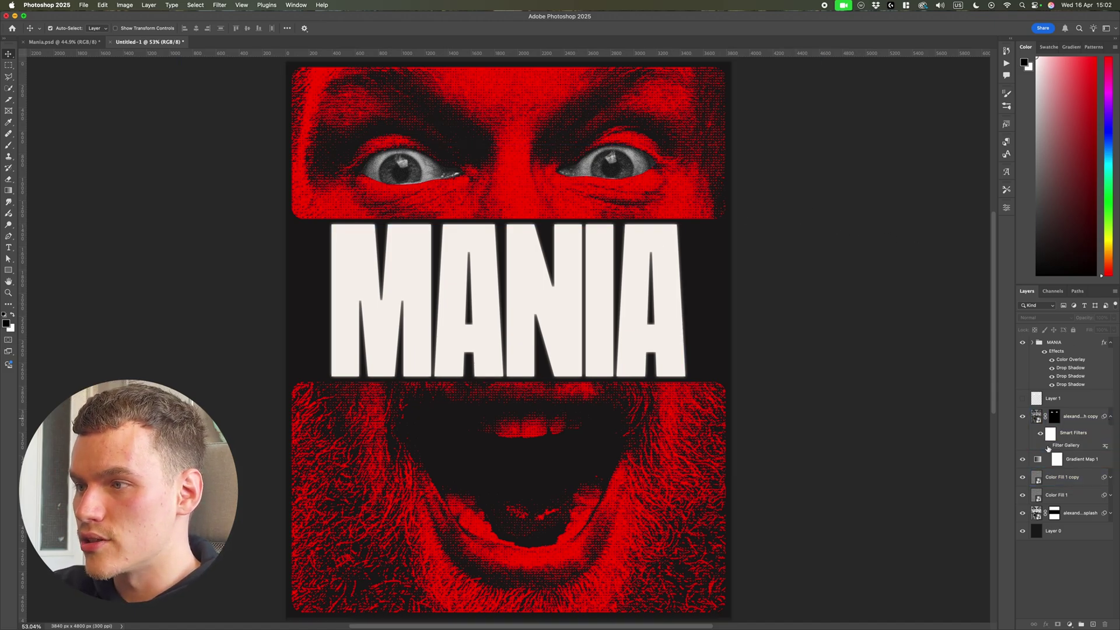
left_click(1048, 446)
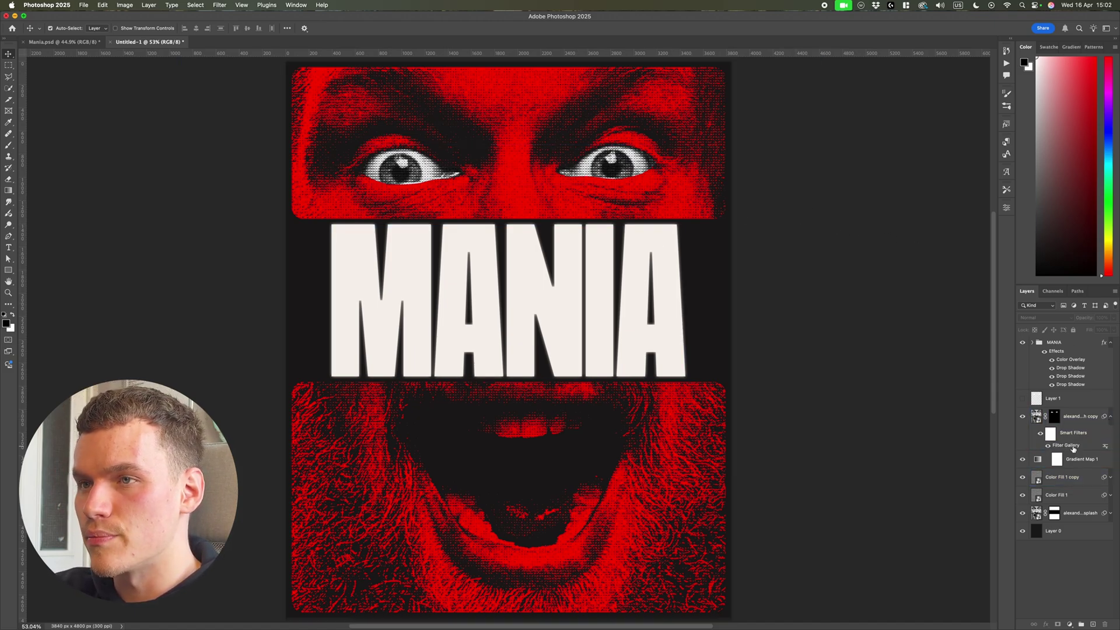
scroll(612, 183, "up", 1)
left_click(612, 183)
left_click(776, 237)
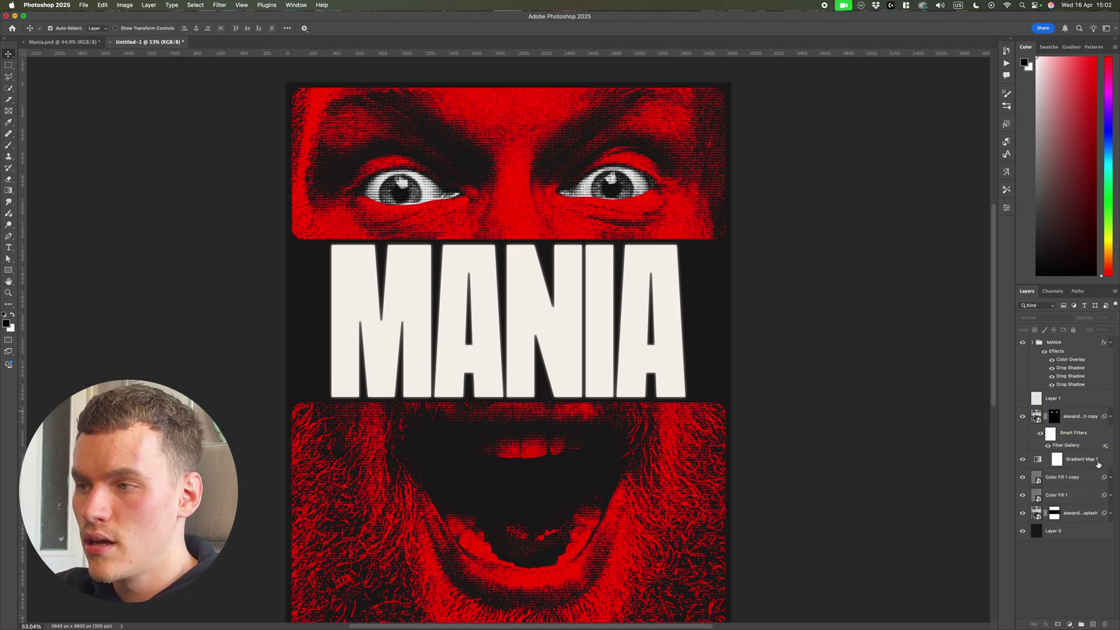
- Compare the eyes' halftone treatment with the finished poster in Mania.psd
scroll(652, 183, "up", 3)
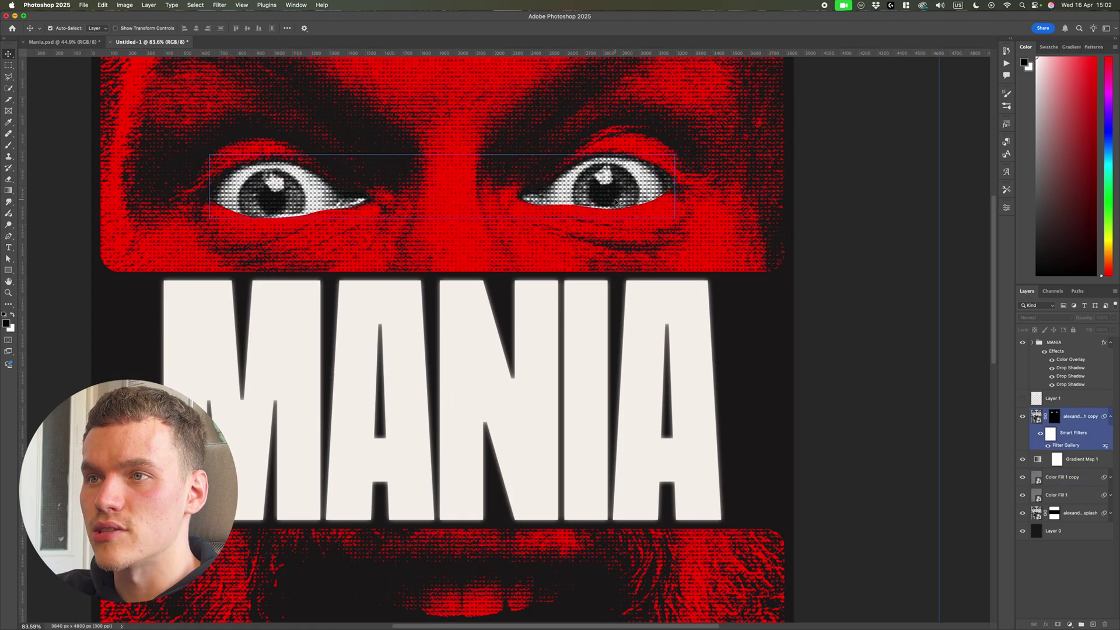
left_click(70, 42)
scroll(629, 193, "up", 3)
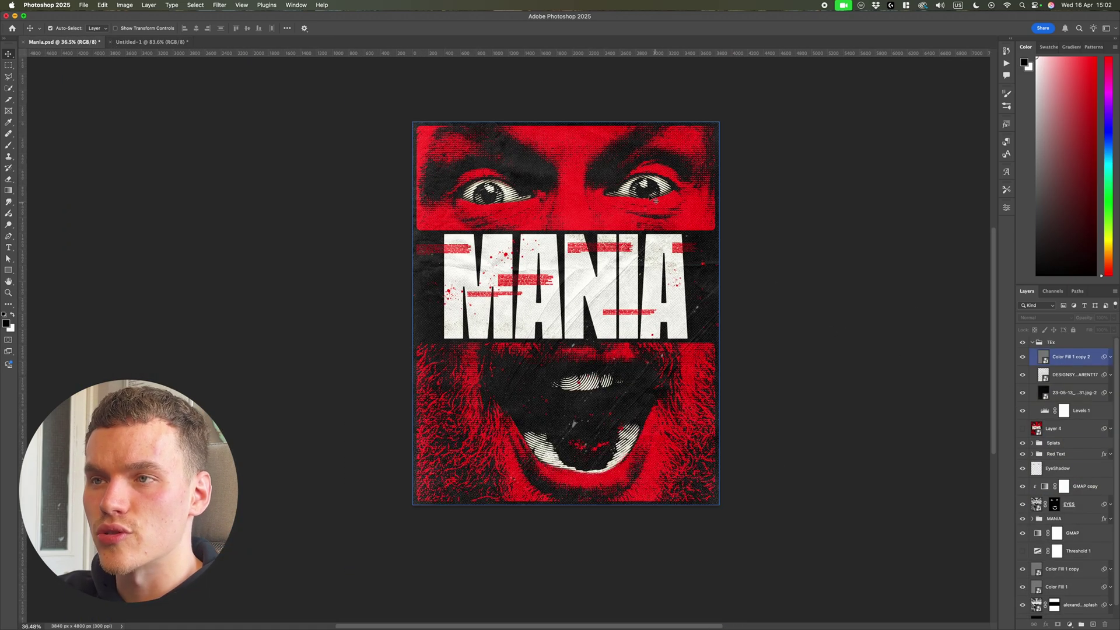
scroll(629, 192, "down", 4)
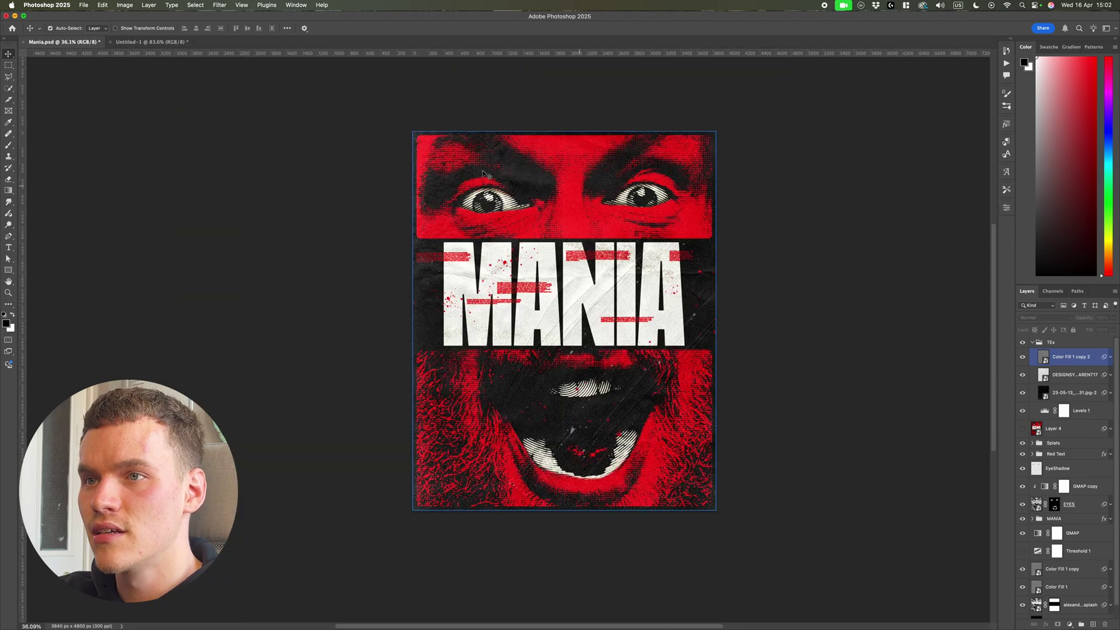
- Return to Untitled-1 and set the upper Halftone Pattern effect in the eye layer's Filter Gallery to pattern type Circle
left_click(151, 42)
double_click(1067, 445)
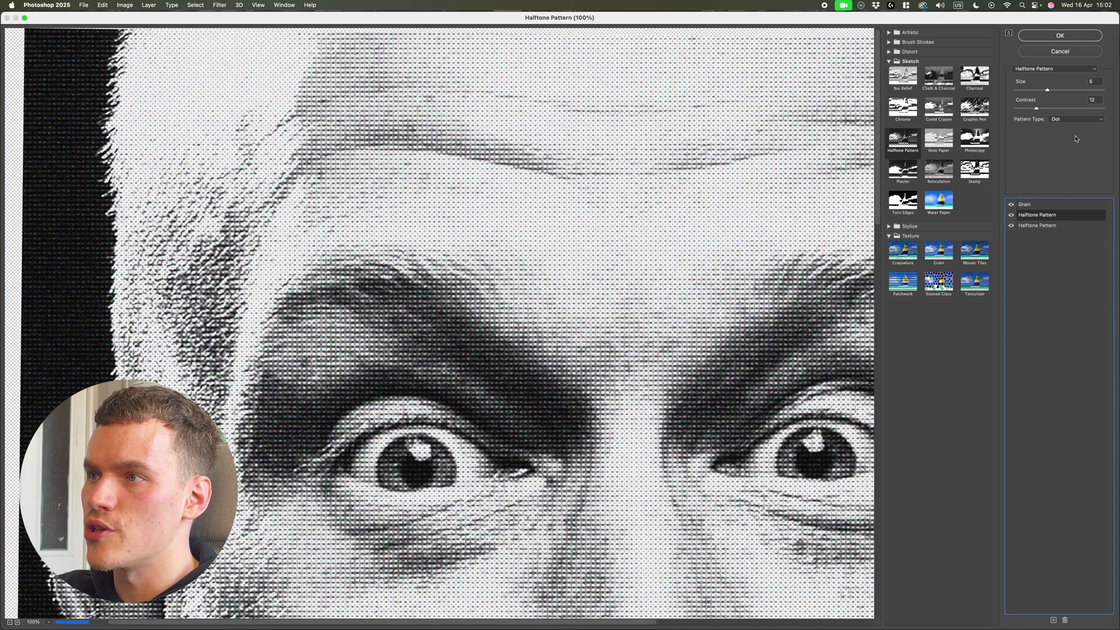
left_click(1080, 120)
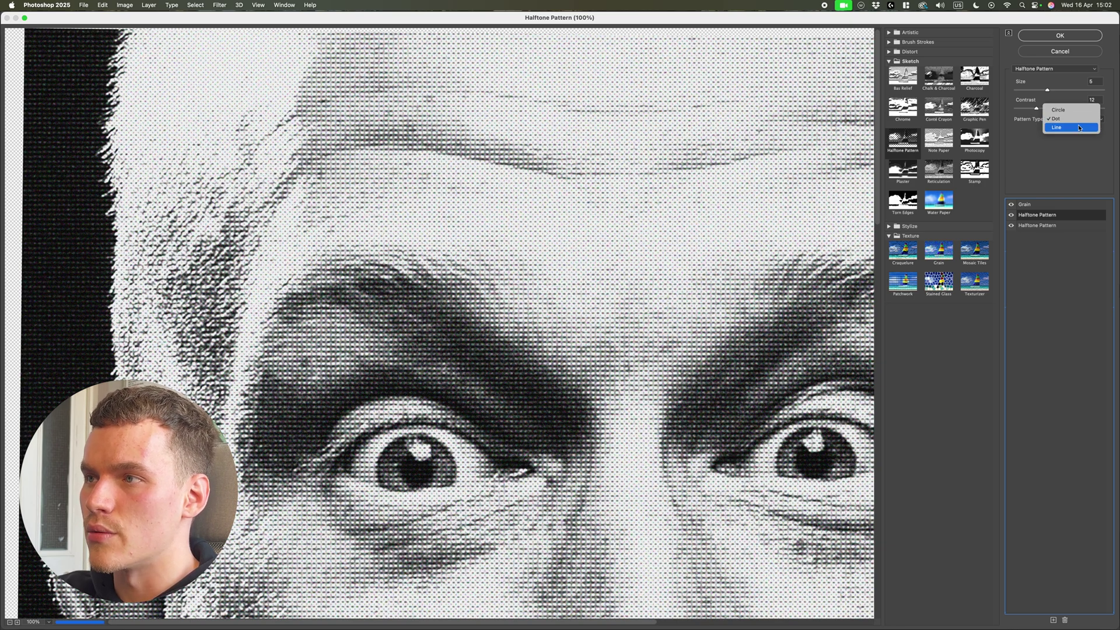
left_click(1079, 128)
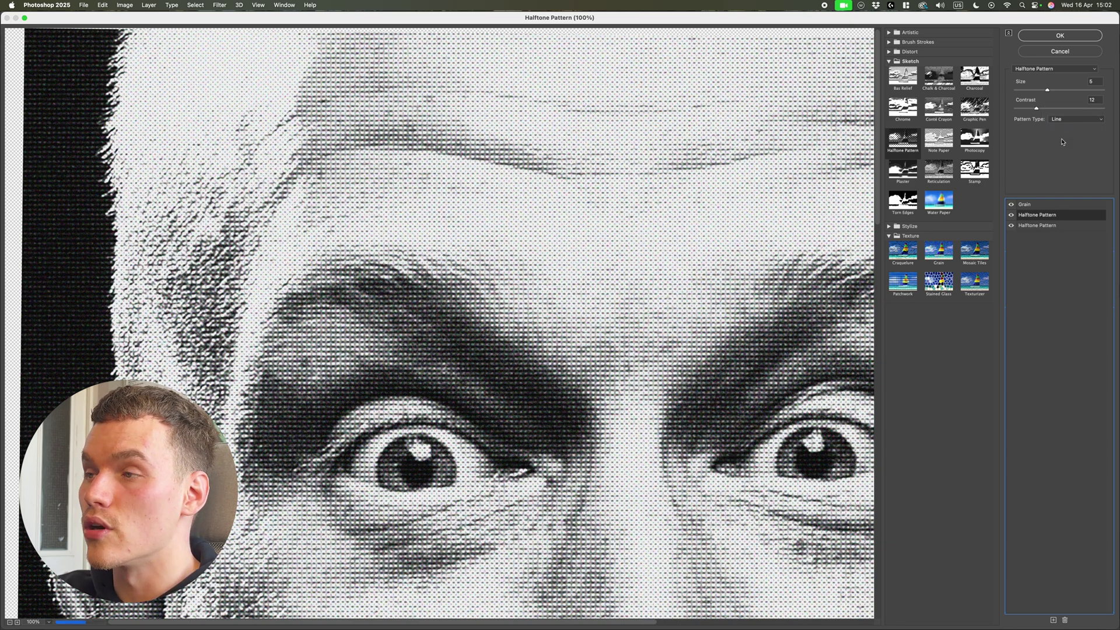
left_click(1076, 119)
left_click(1067, 104)
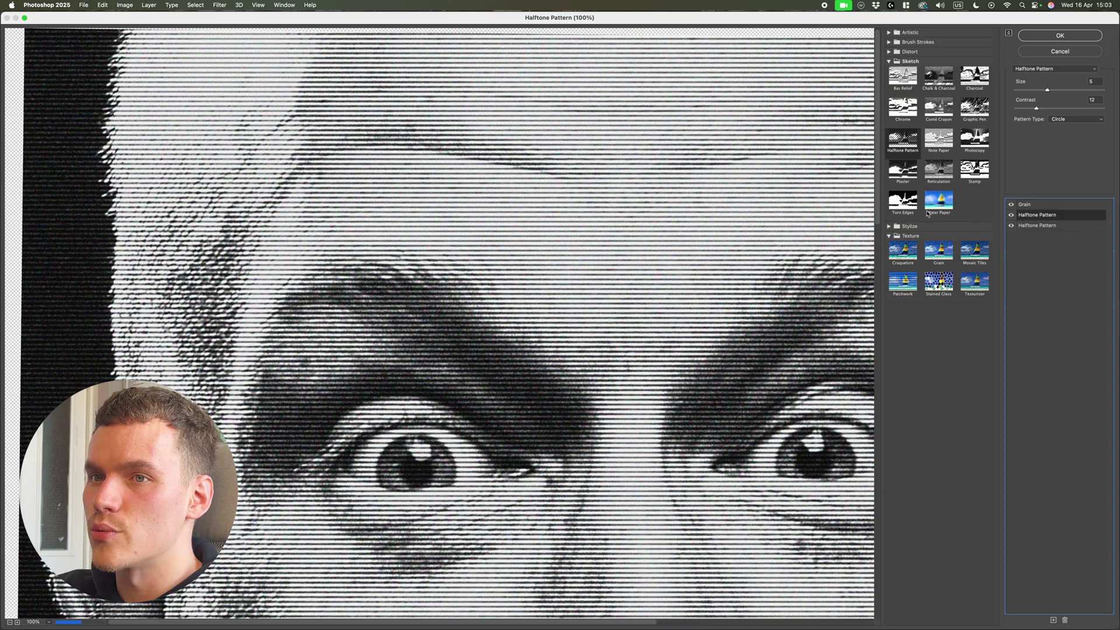
- Set the lowest Halftone Pattern effect's pattern type to Circle and apply the Filter Gallery changes
left_click(1073, 227)
left_click(1079, 119)
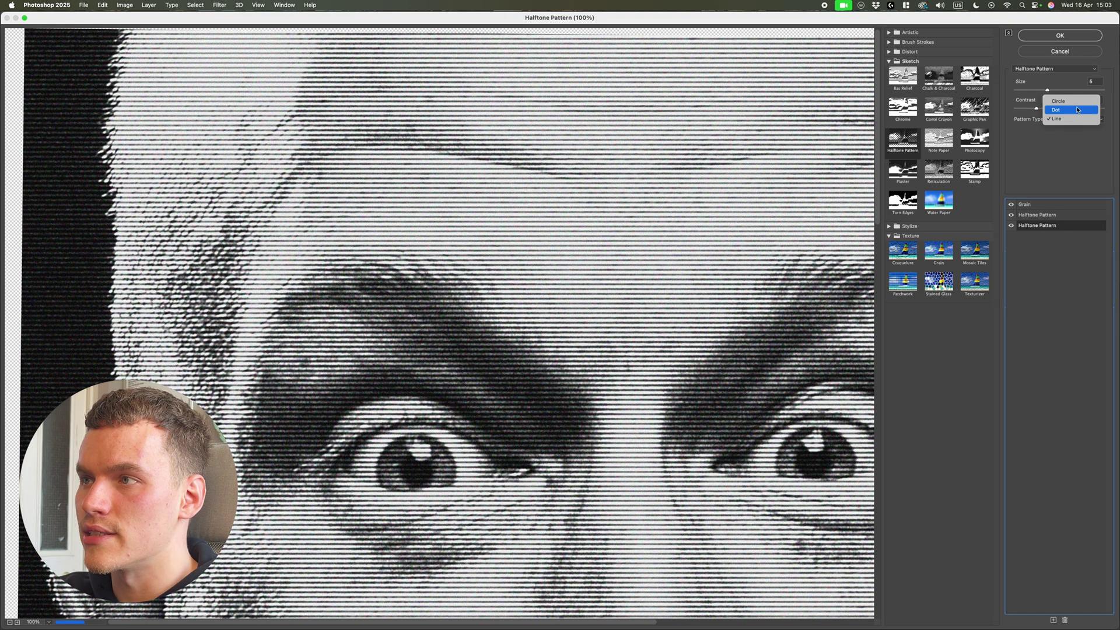
left_click(1077, 103)
scroll(790, 212, "down", 1)
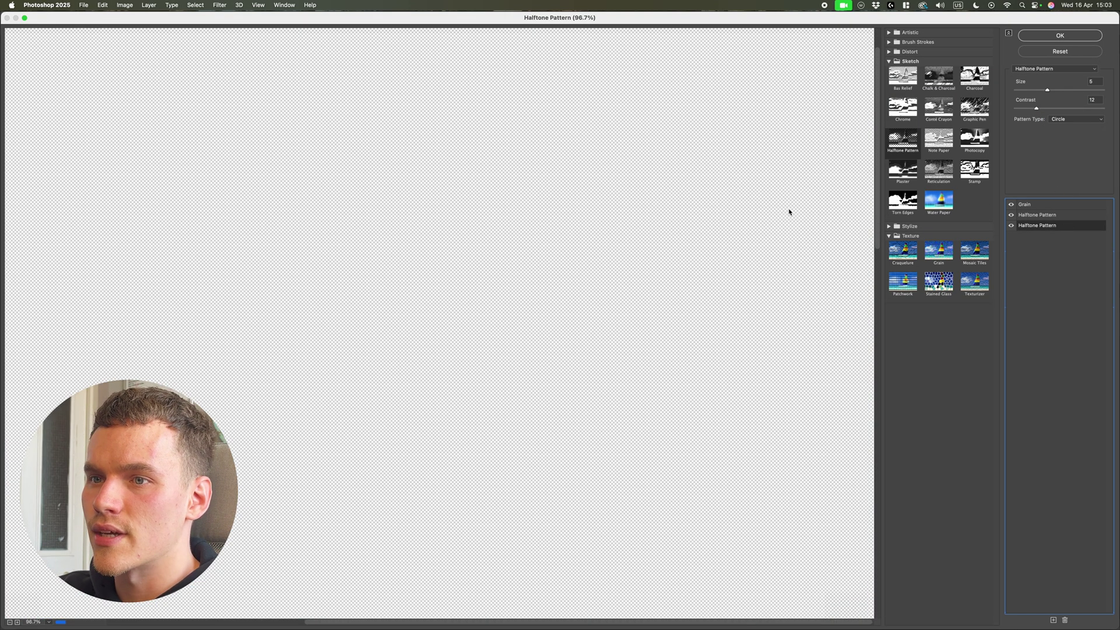
scroll(672, 240, "down", 5)
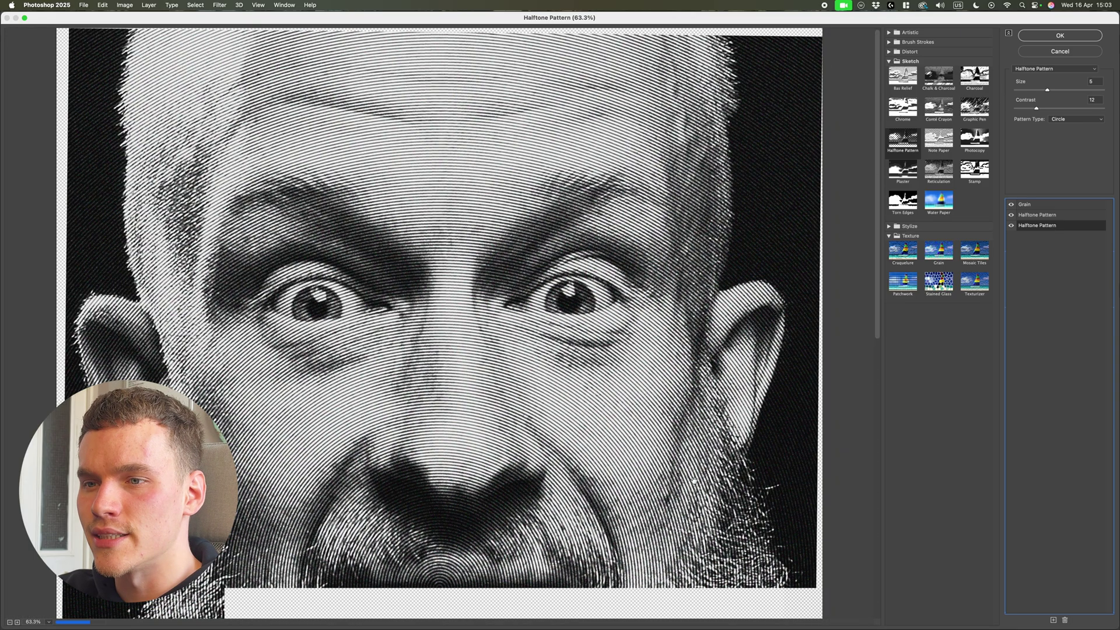
scroll(505, 497, "down", 5)
scroll(505, 497, "up", 5)
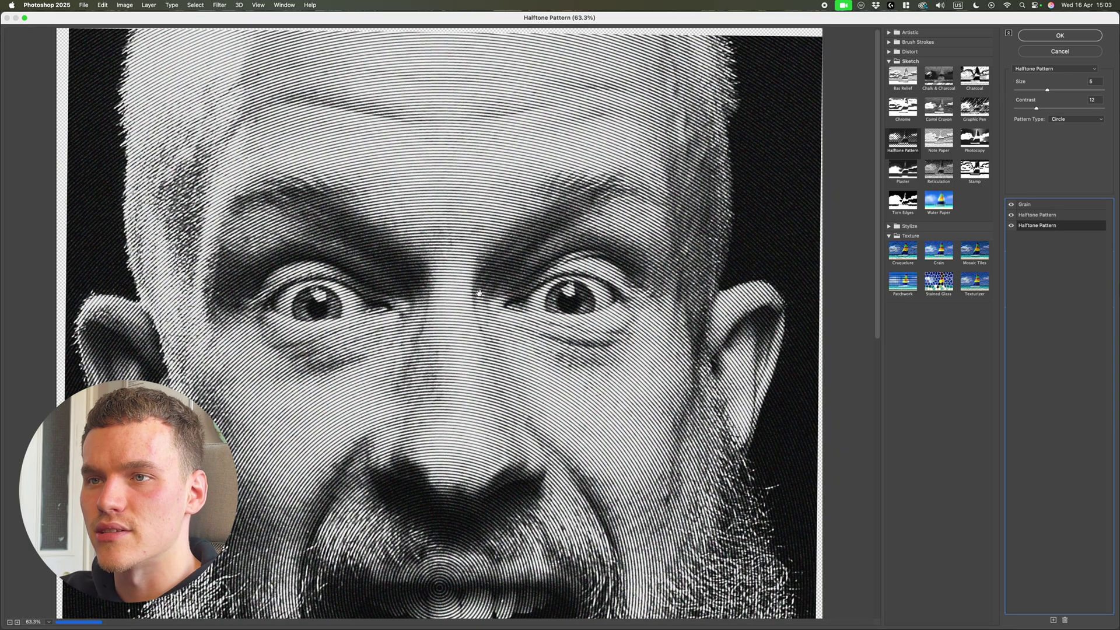
scroll(502, 493, "down", 5)
scroll(521, 401, "down", 1)
key("Return")
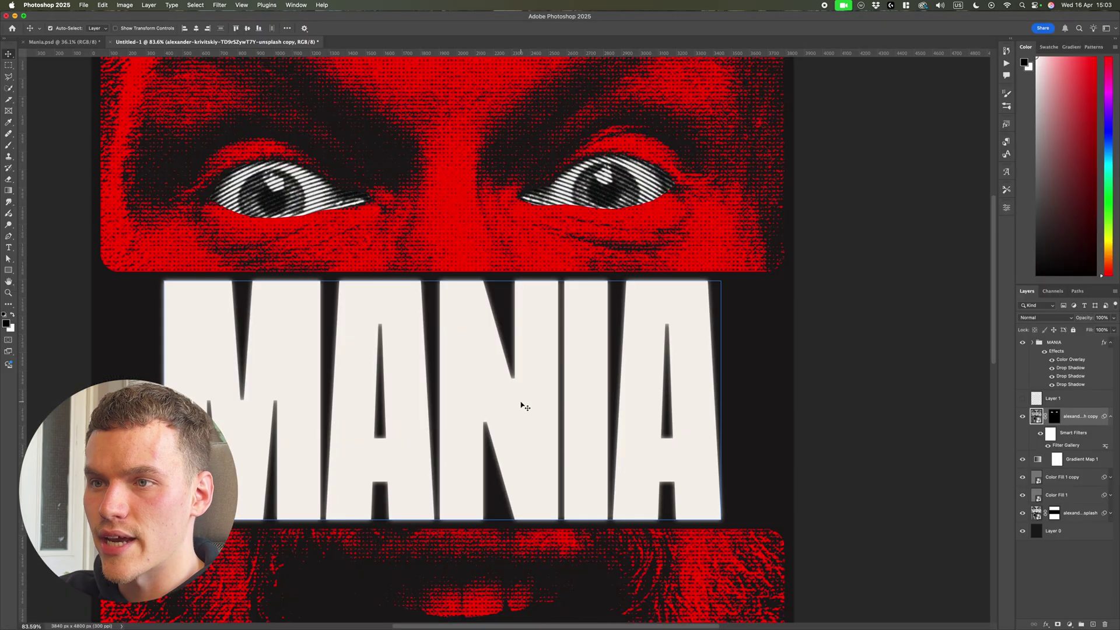
- Set the masked eye layer's blend mode to Dissolve and check the edges of the eyes
scroll(678, 245, "down", 5)
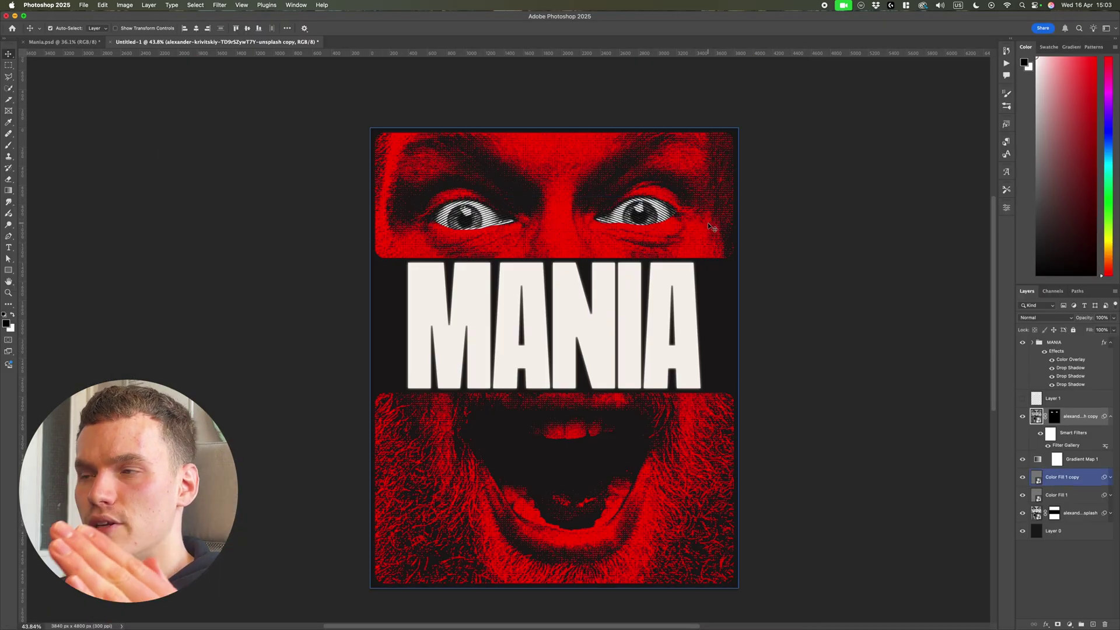
scroll(770, 280, "up", 2)
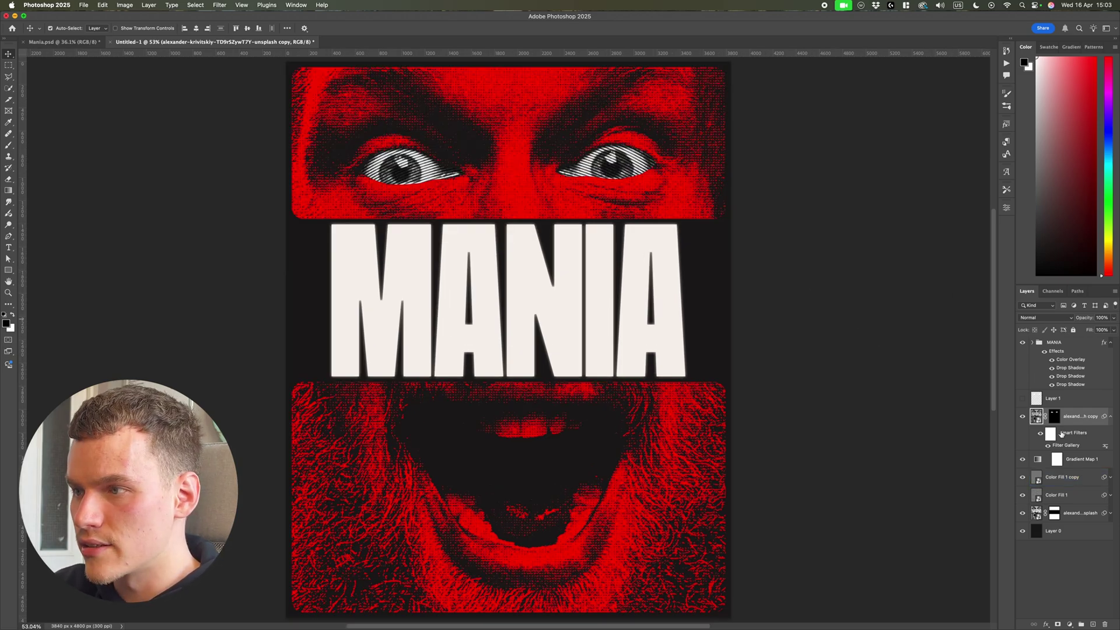
left_click(1063, 321)
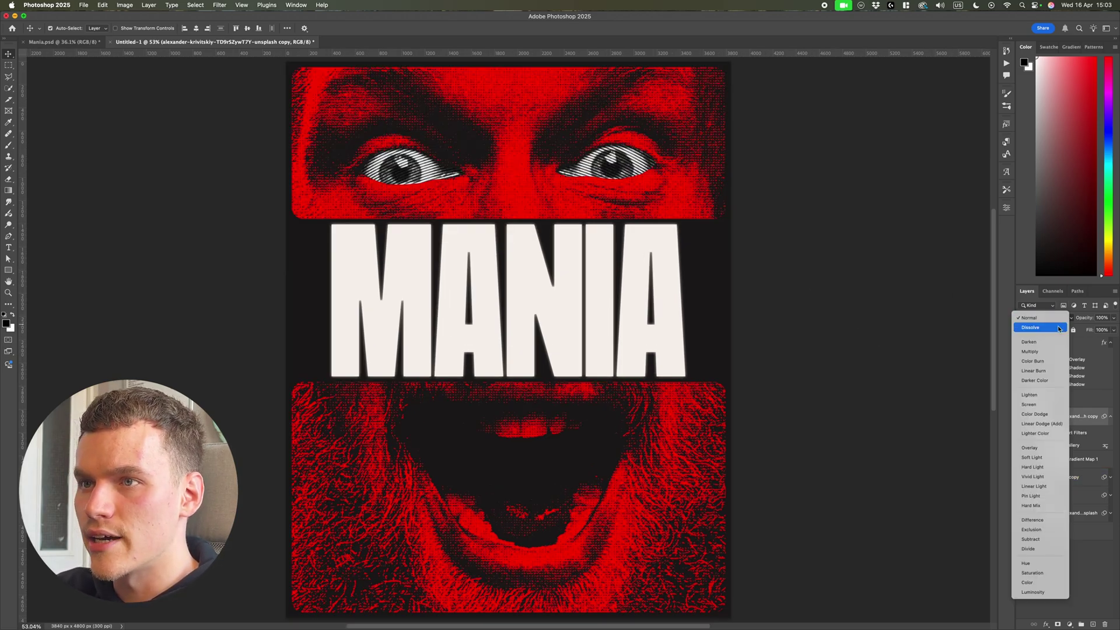
left_click(1050, 334)
scroll(625, 174, "up", 5)
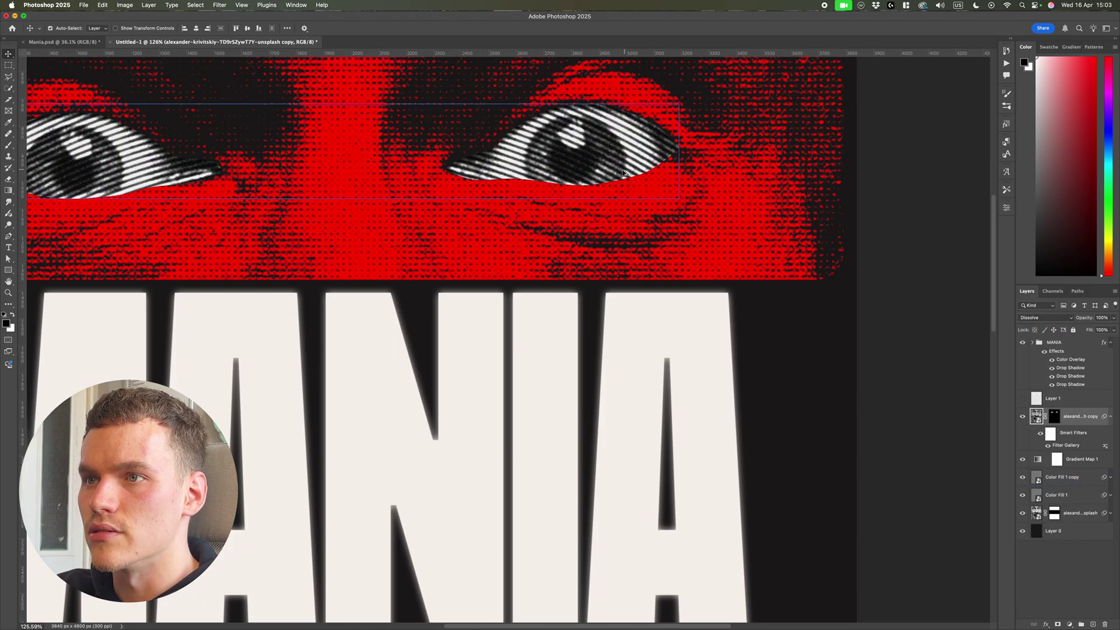
- Inspect the edge of the eye on the poster's right side, activate the masked eye layer's mask and choose a much smaller Brush
scroll(624, 173, "up", 5)
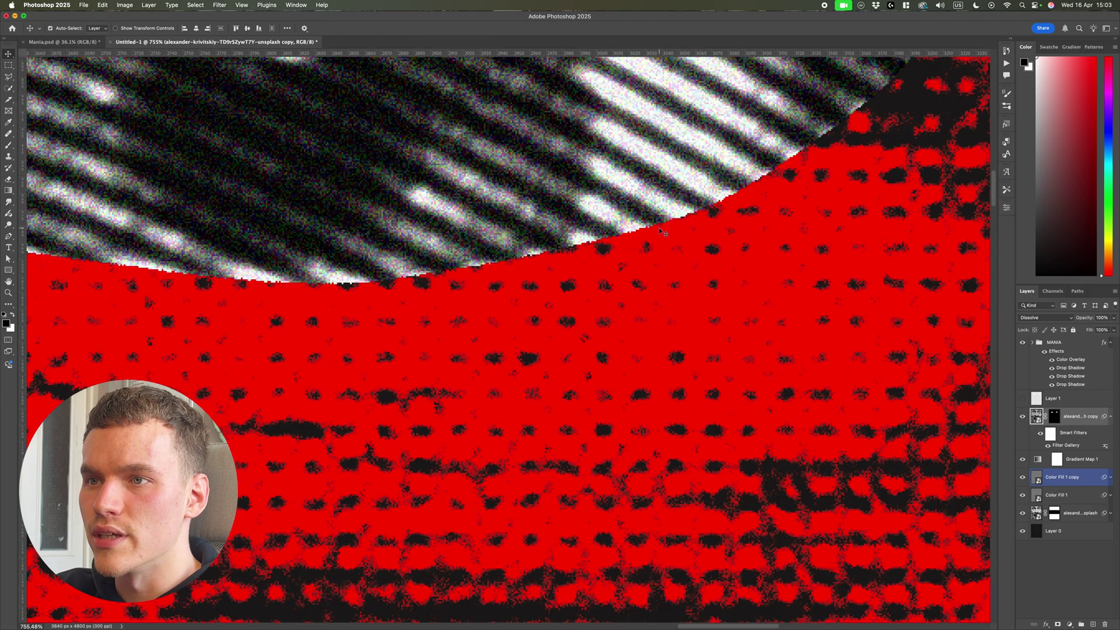
scroll(663, 232, "down", 3)
scroll(629, 318, "up", 6)
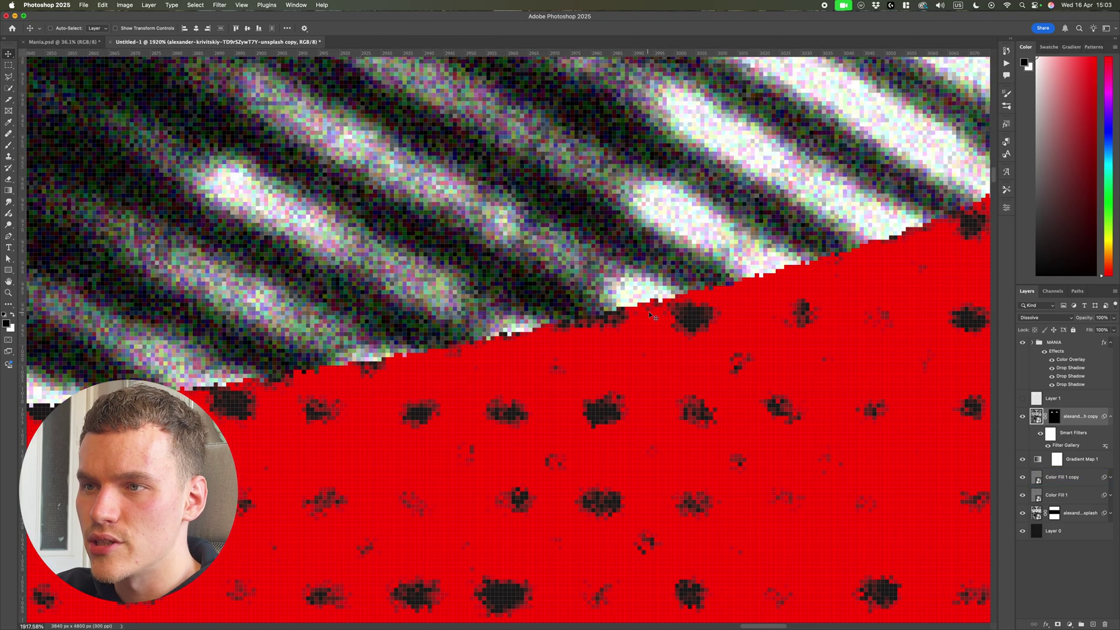
scroll(619, 319, "down", 5)
scroll(610, 321, "up", 3)
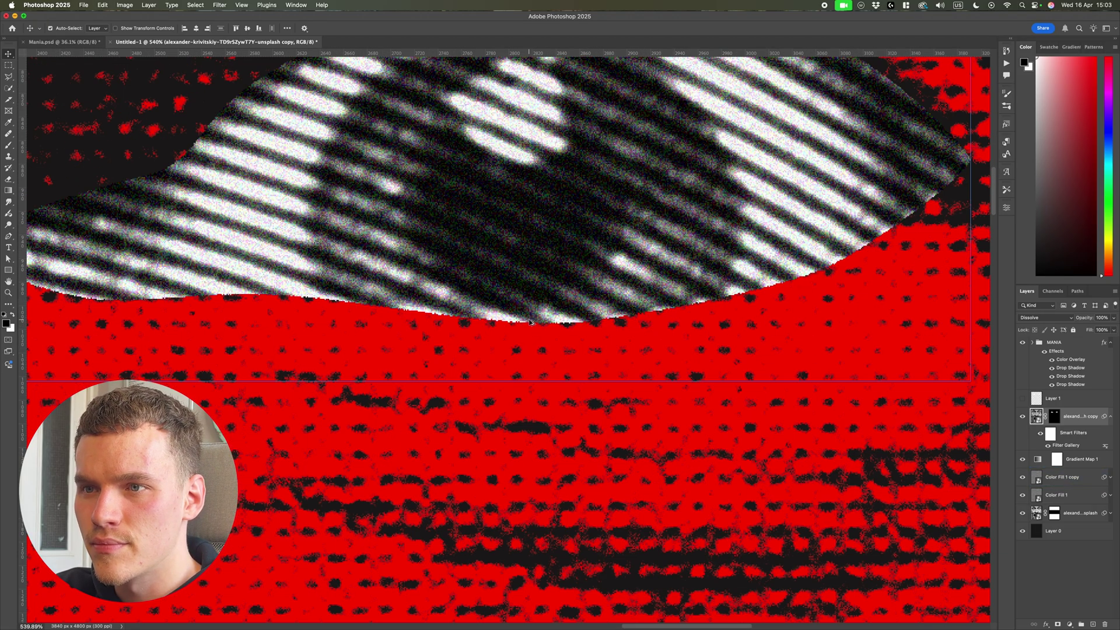
left_click(1055, 416)
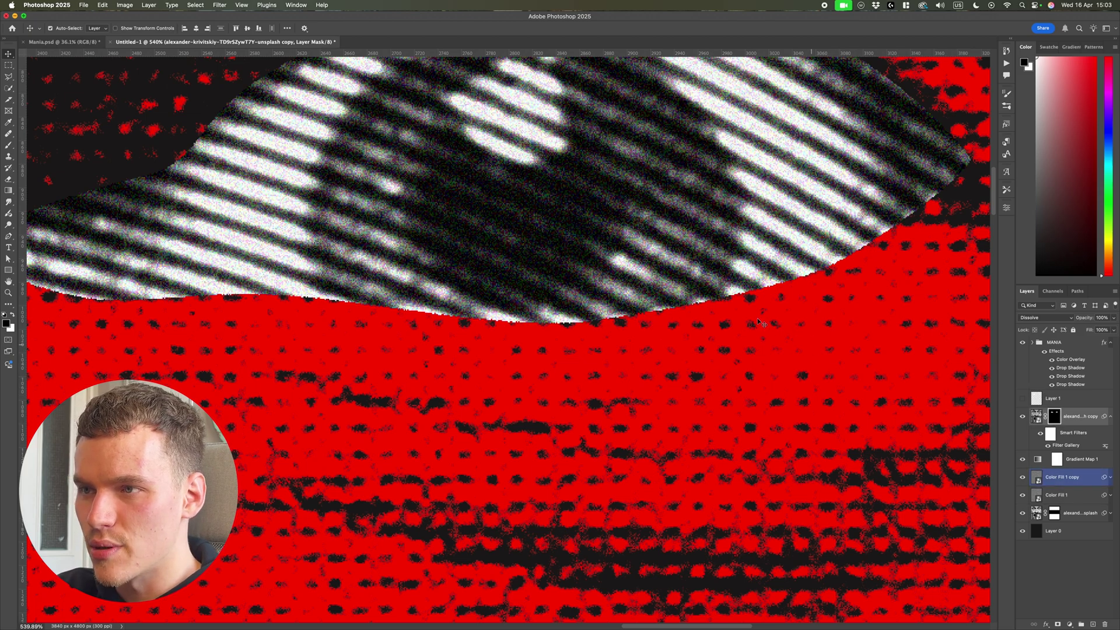
key("b")
key("bracketleft")
key("bracketleft")
key("bracketleft")
key("bracketleft")
key("bracketleft")
key("bracketleft")
key("bracketleft")
key("bracketleft")
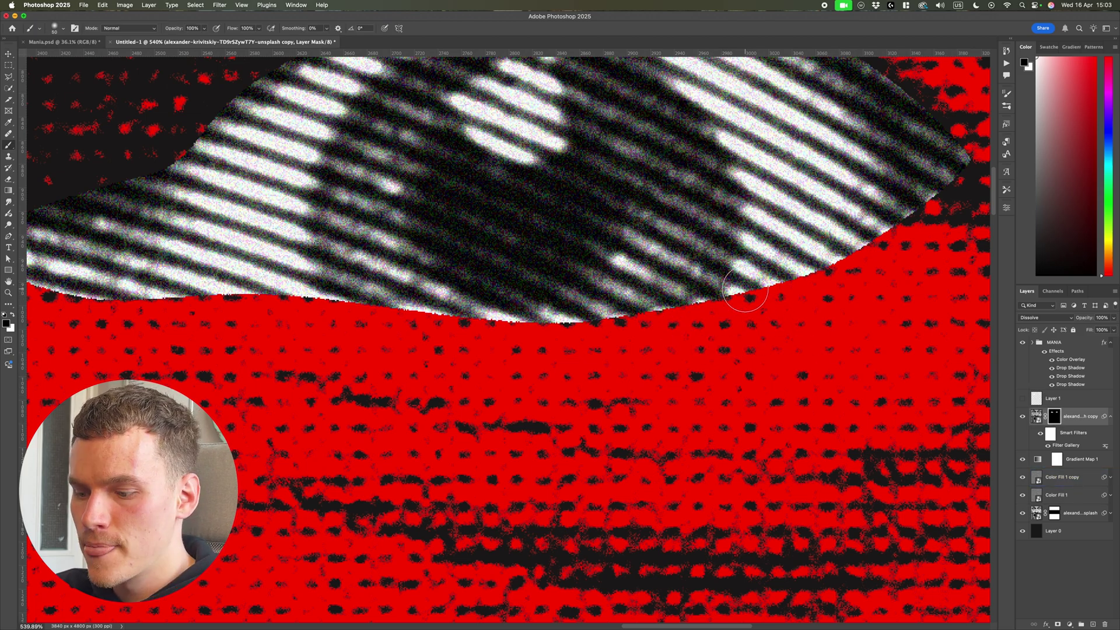
mouse_move(743, 285)
left_mouse_down()
mouse_move(699, 284)
mouse_move(714, 261)
mouse_move(599, 293)
mouse_move(507, 296)
left_mouse_up()
key("super+z")
key("super+z")
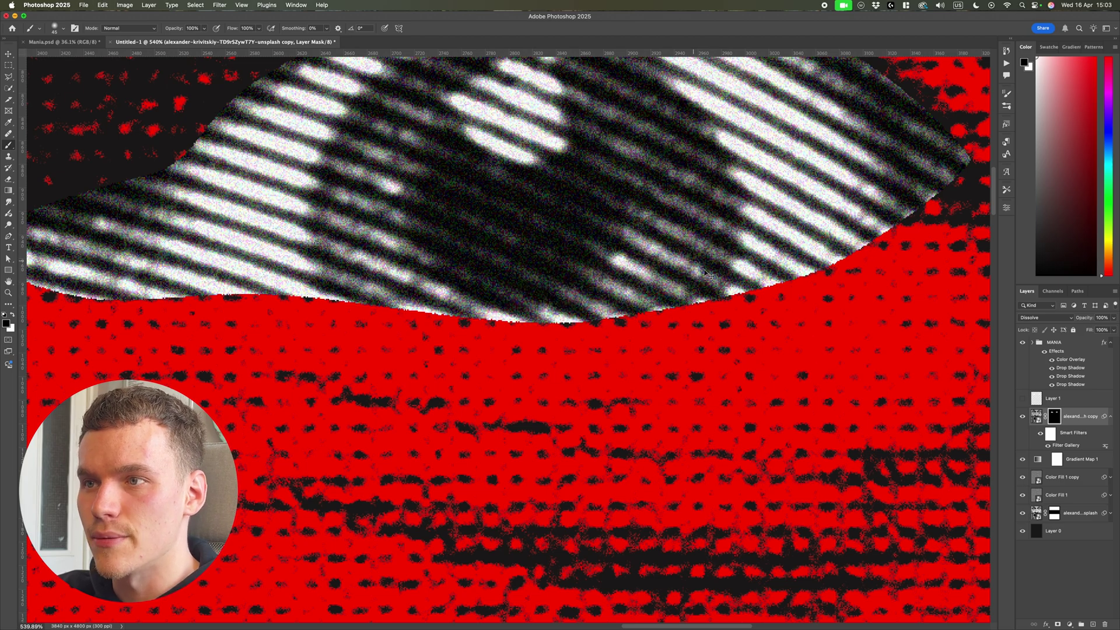
- Paint black on the layer mask along the lower edge and inner corner of that eye to roughen its hard outline
key("bracketleft")
left_click_drag(741, 304, 637, 329)
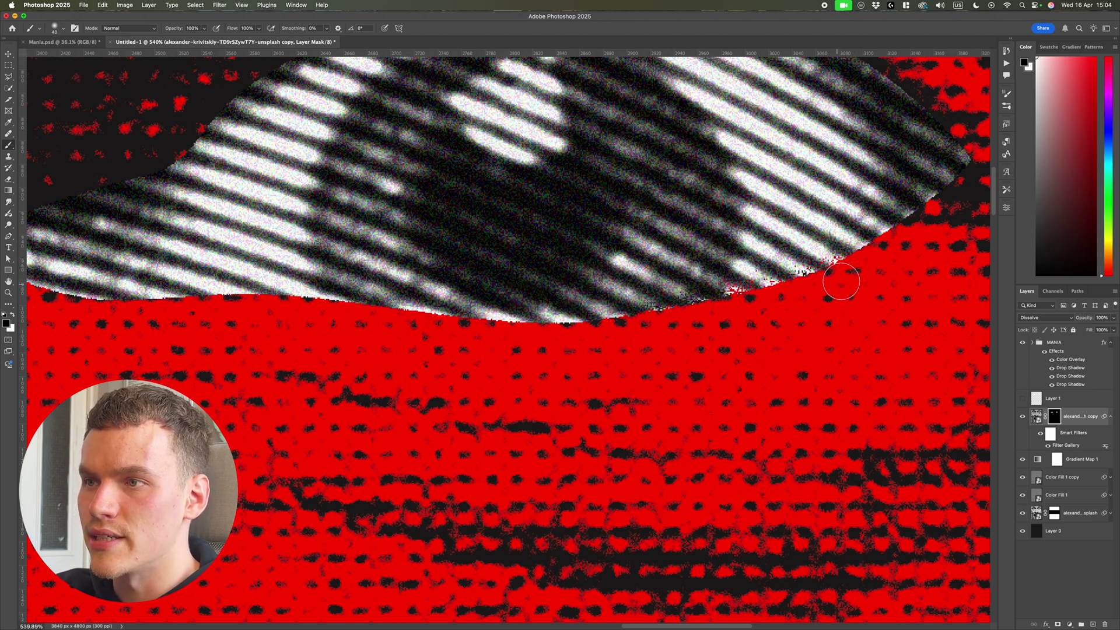
left_click_drag(916, 235, 785, 299)
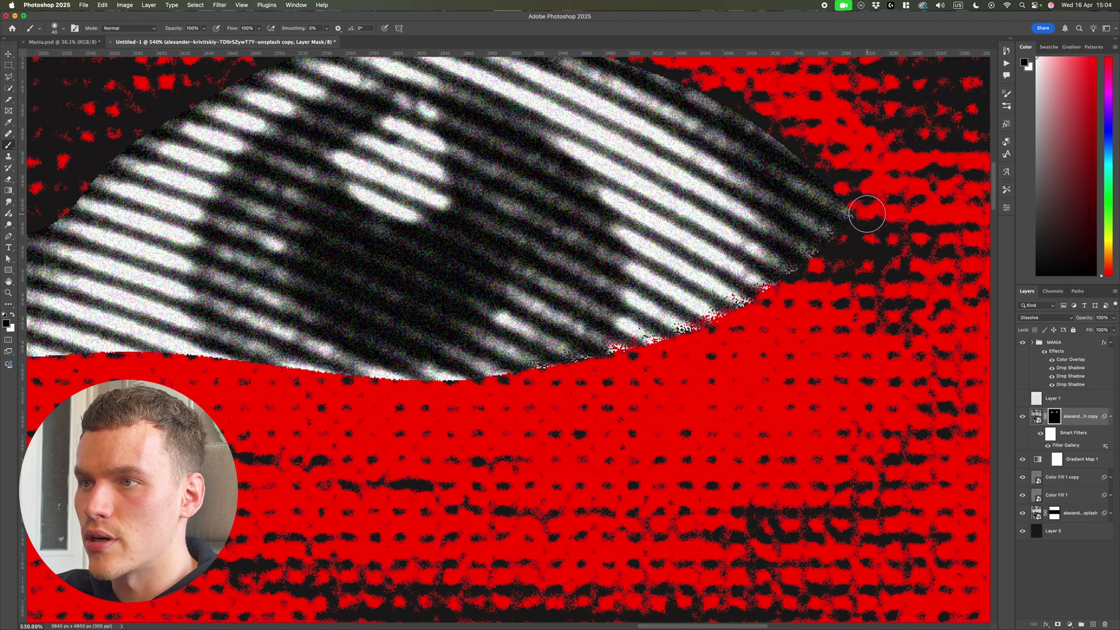
mouse_move(862, 212)
left_mouse_down()
mouse_move(684, 359)
mouse_move(573, 364)
mouse_move(563, 377)
mouse_move(368, 402)
left_mouse_up()
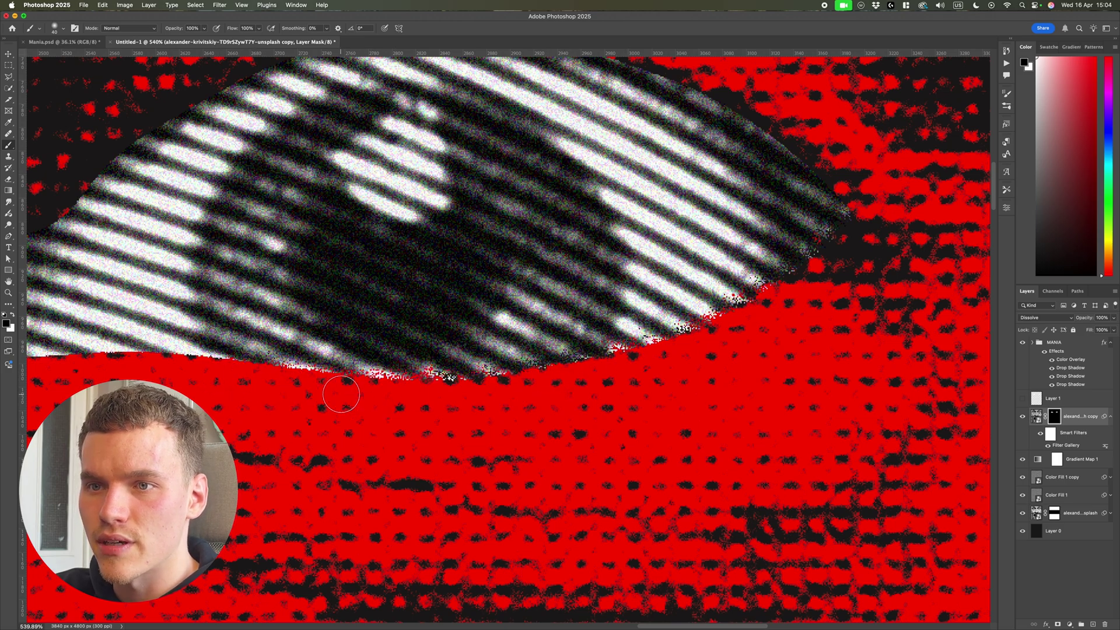
scroll(343, 393, "left", 5)
mouse_move(120, 320)
left_mouse_down()
mouse_move(193, 357)
mouse_move(229, 364)
mouse_move(157, 346)
mouse_move(356, 372)
left_mouse_up()
left_click_drag(210, 285, 260, 248)
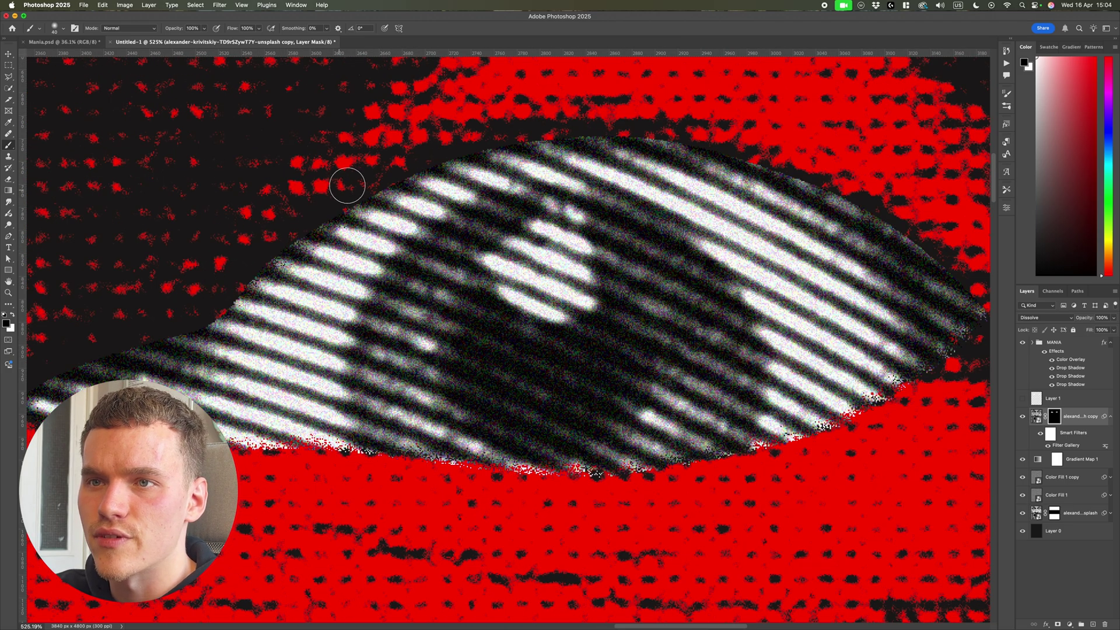
- Check the other eye and the whole poster, and compare the poster with and without the masked eye layer
scroll(309, 384, "down", 5)
scroll(310, 385, "left", 2)
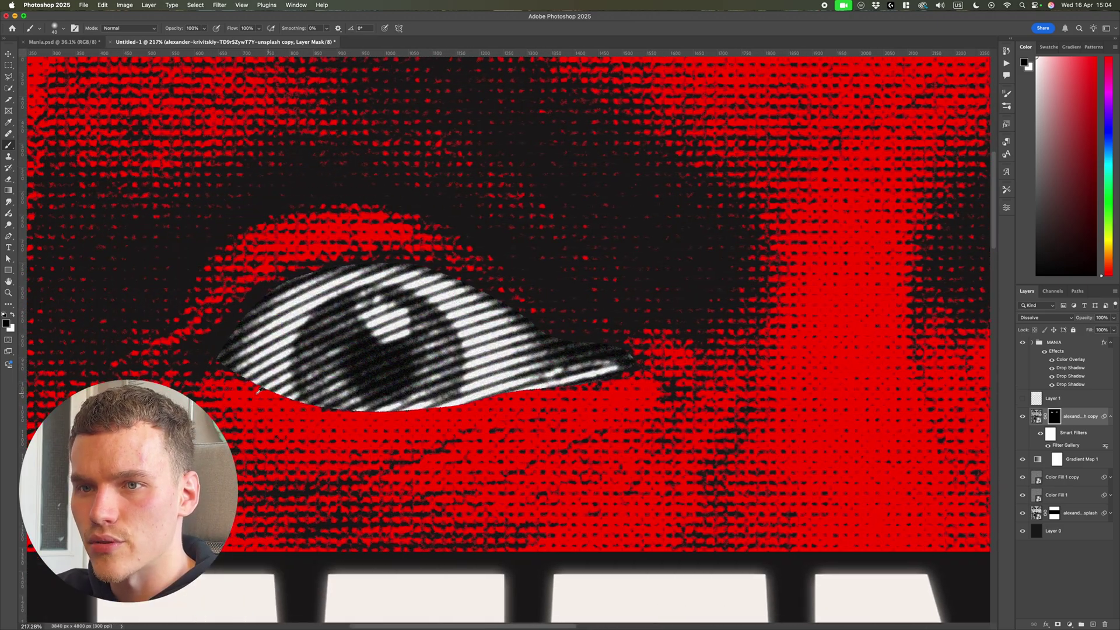
scroll(835, 387, "down", 8)
key("v")
key("super+0")
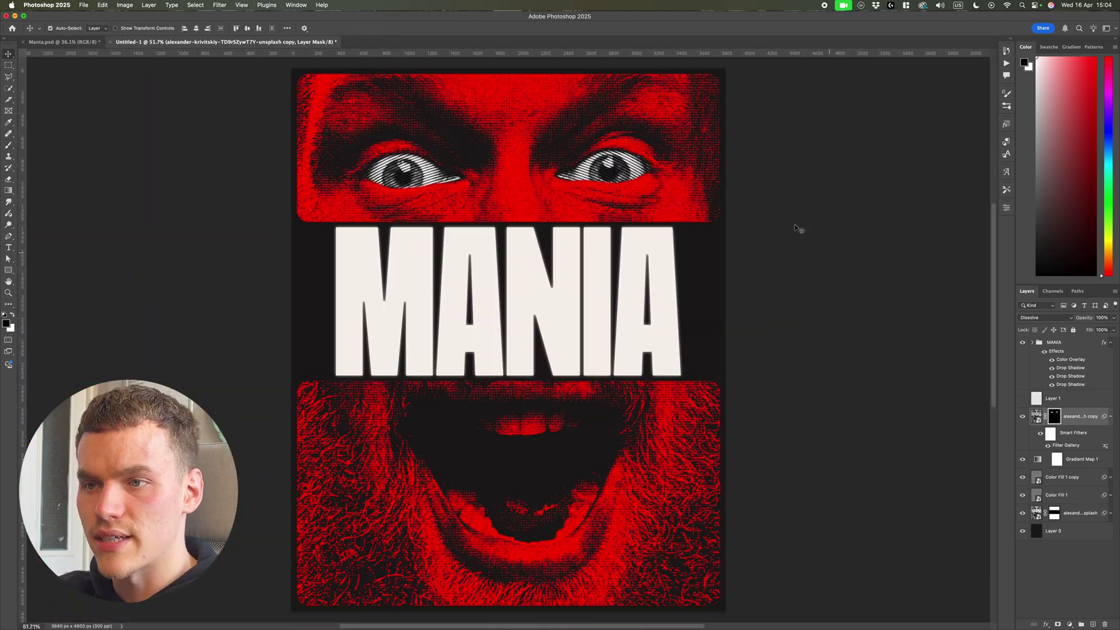
left_click(873, 323)
scroll(542, 455, "down", 2)
scroll(528, 479, "up", 1)
scroll(531, 480, "down", 1)
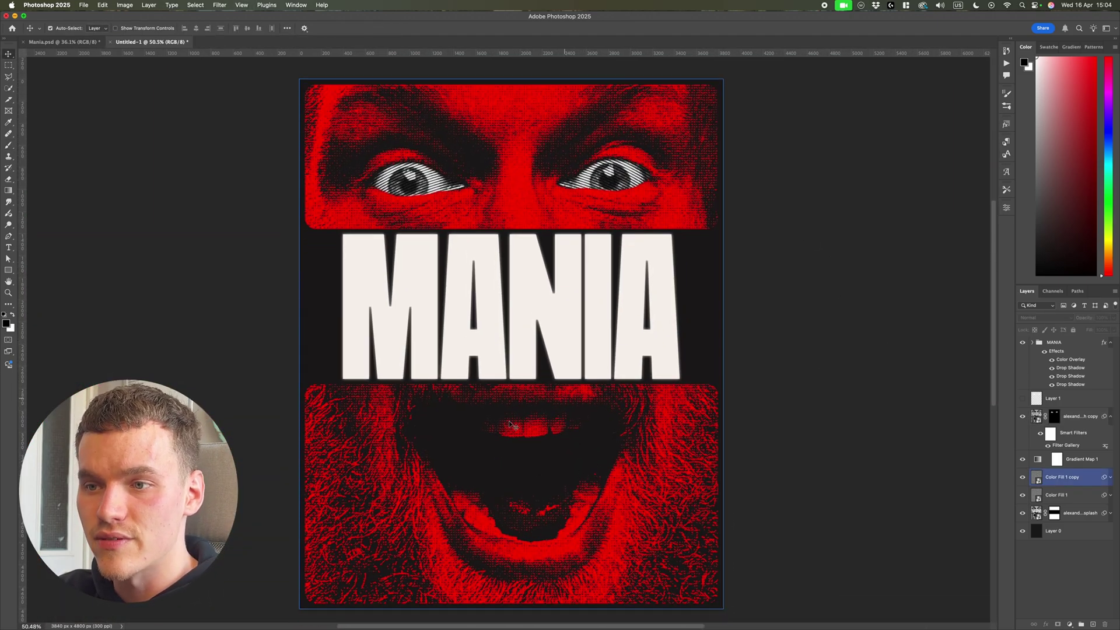
left_click(882, 416)
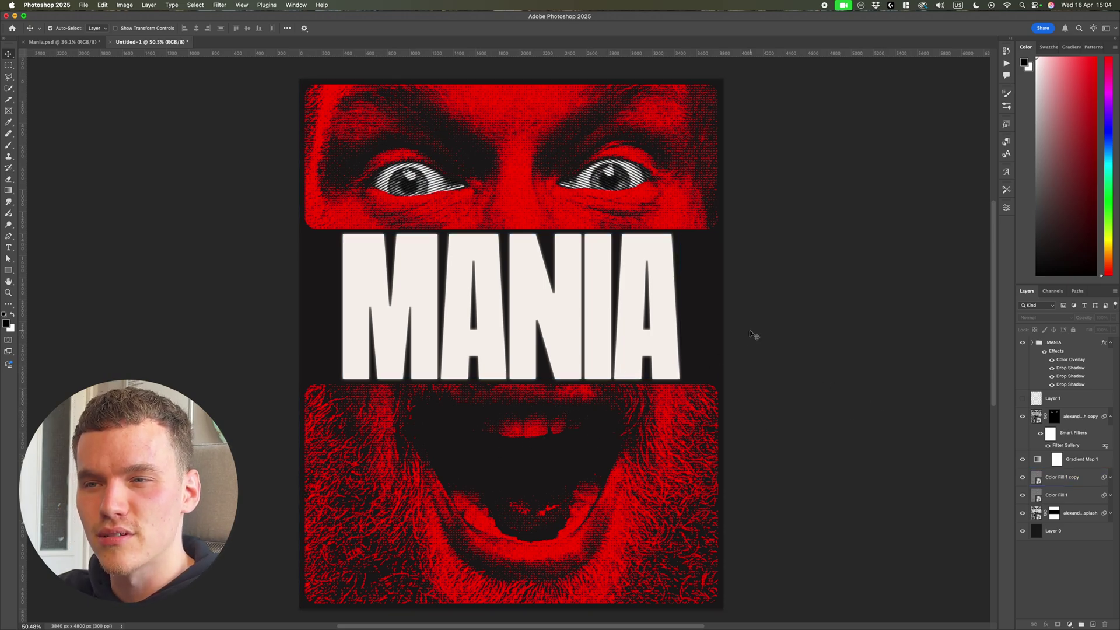
left_click(596, 472)
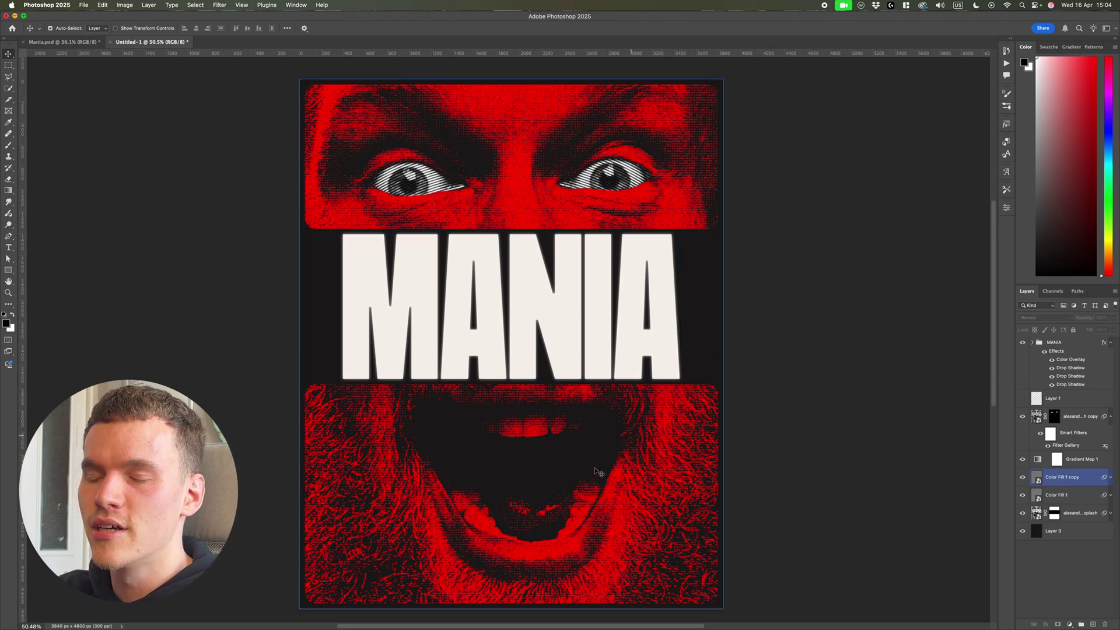
scroll(524, 451, "up", 1)
key("super+0")
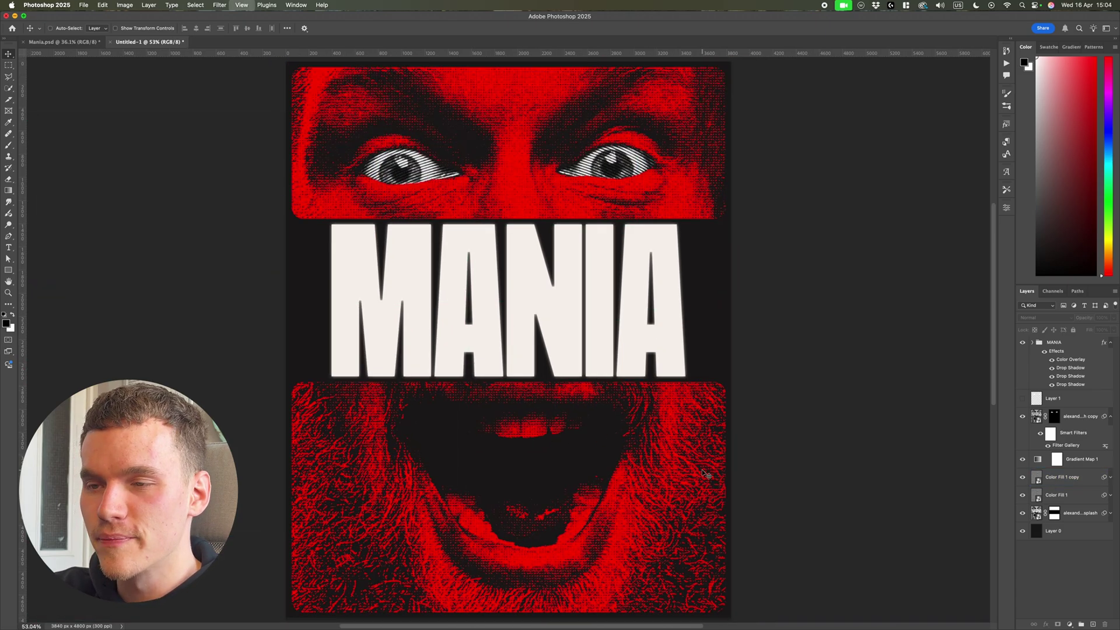
left_click(1024, 418)
left_click(1023, 417)
left_click(1023, 417)
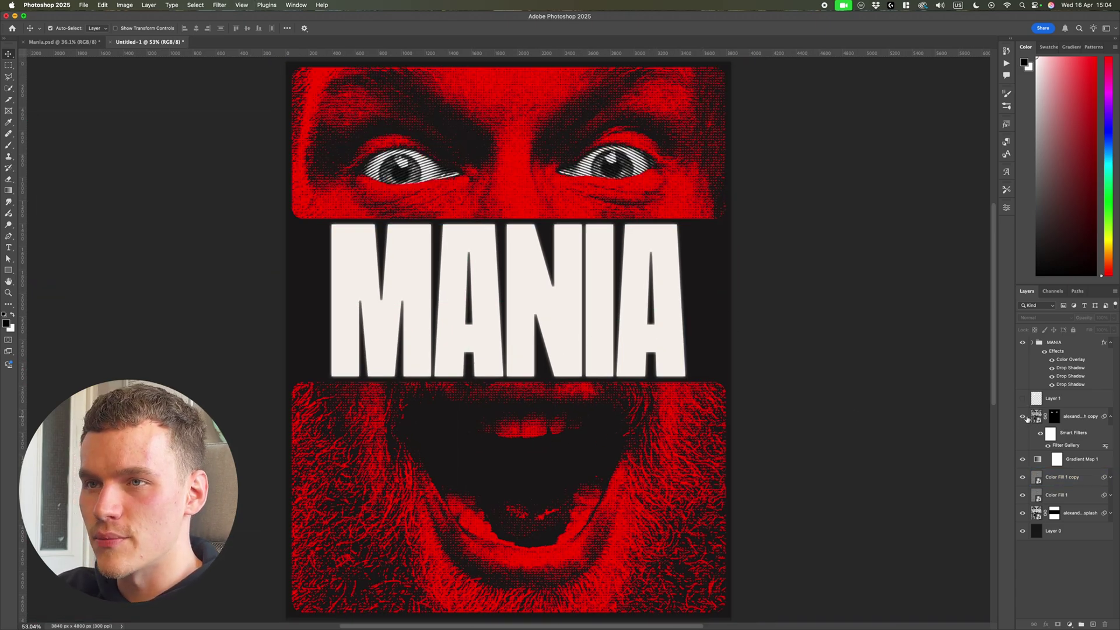
- Activate the masked eye layer's mask with the Brush painting in white, ready at the lower teeth
left_click(1055, 417)
key("b")
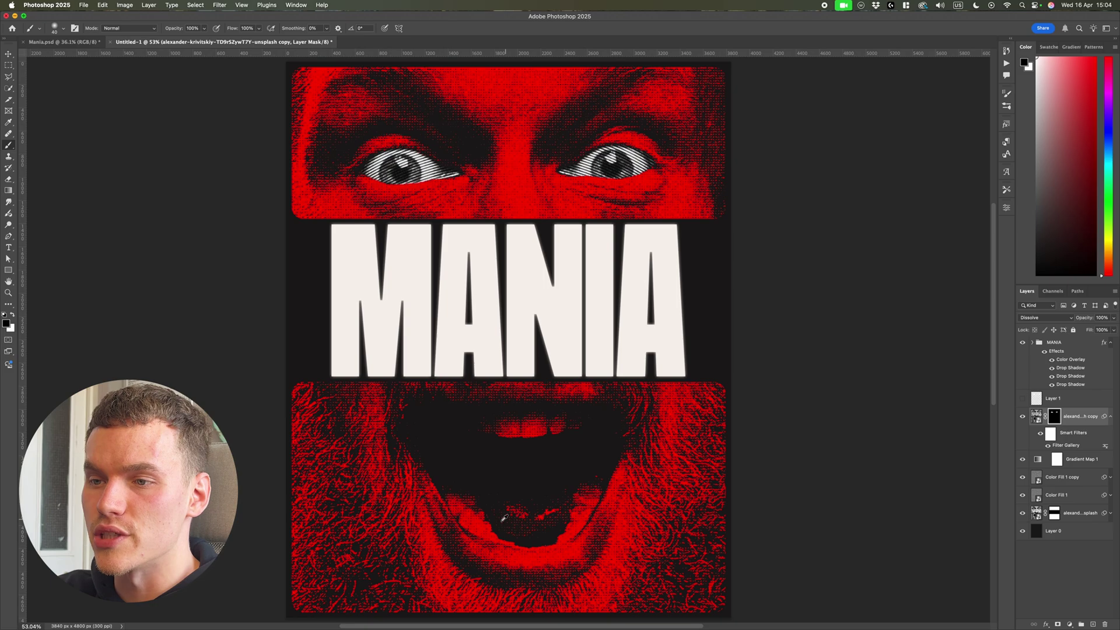
scroll(503, 518, "up", 1)
key("x")
scroll(484, 525, "up", 1)
scroll(457, 524, "up", 1)
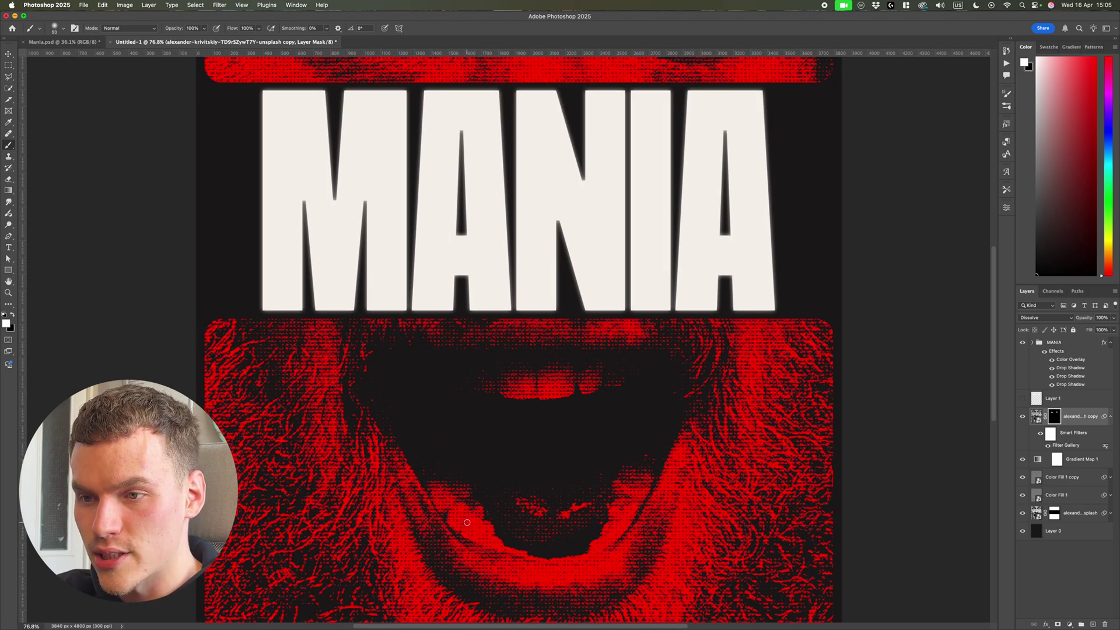
scroll(469, 521, "up", 2)
mouse_move(445, 488)
left_mouse_down()
mouse_move(412, 450)
mouse_move(448, 476)
left_mouse_up()
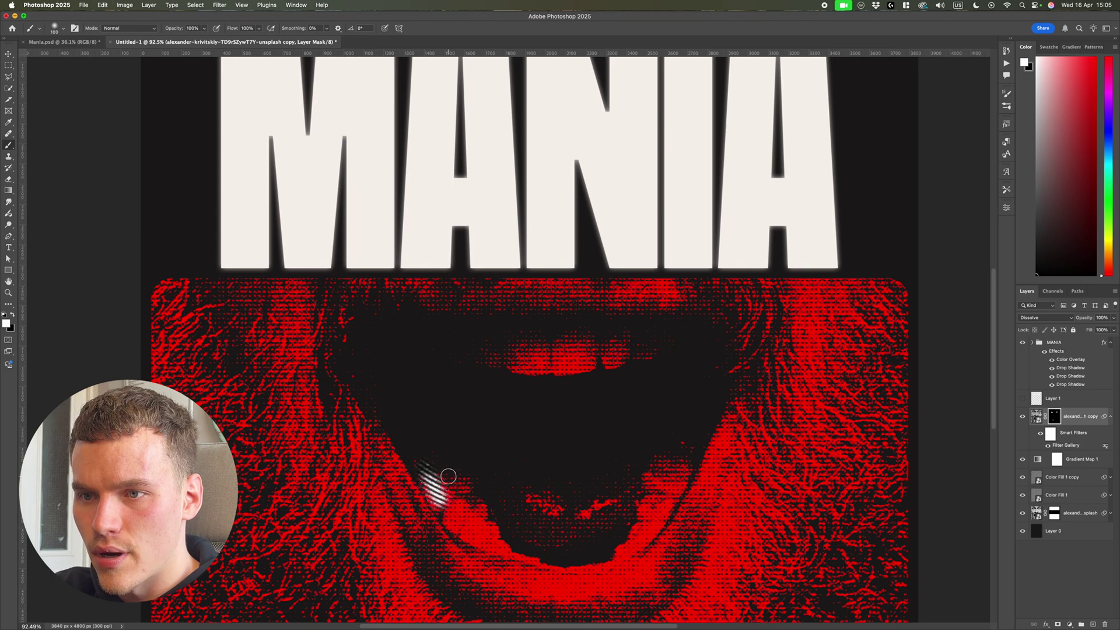
key("super+z")
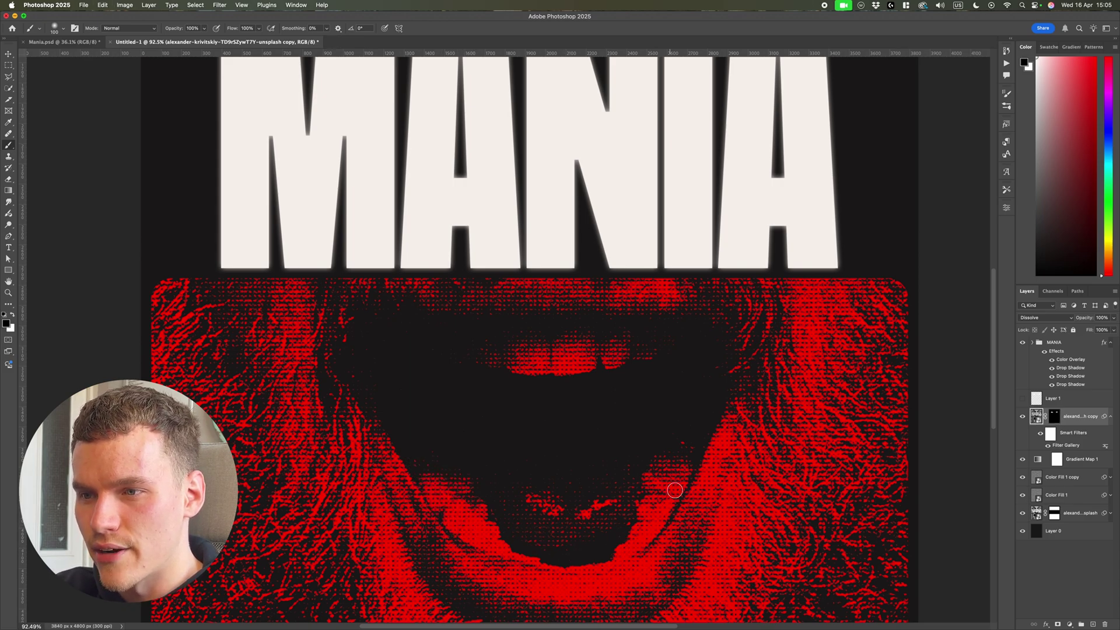
key("super+z")
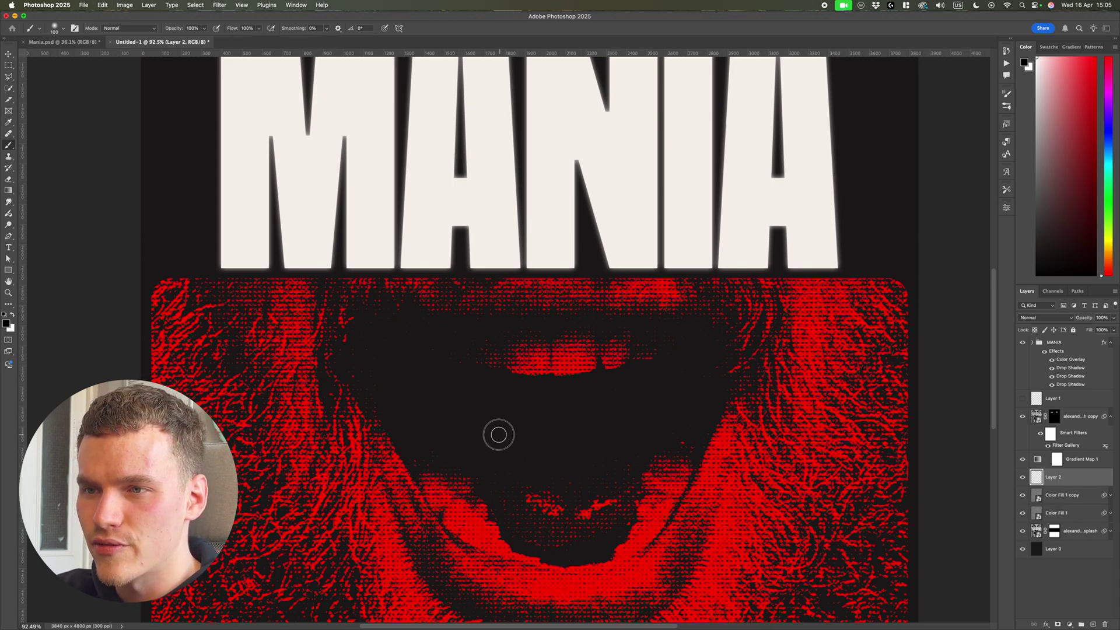
key("super+shift+z")
left_click(1054, 416)
mouse_move(652, 400)
left_mouse_down()
mouse_move(513, 438)
mouse_move(643, 438)
mouse_move(528, 441)
left_mouse_up()
scroll(528, 440, "up", 3)
scroll(470, 451, "up", 5)
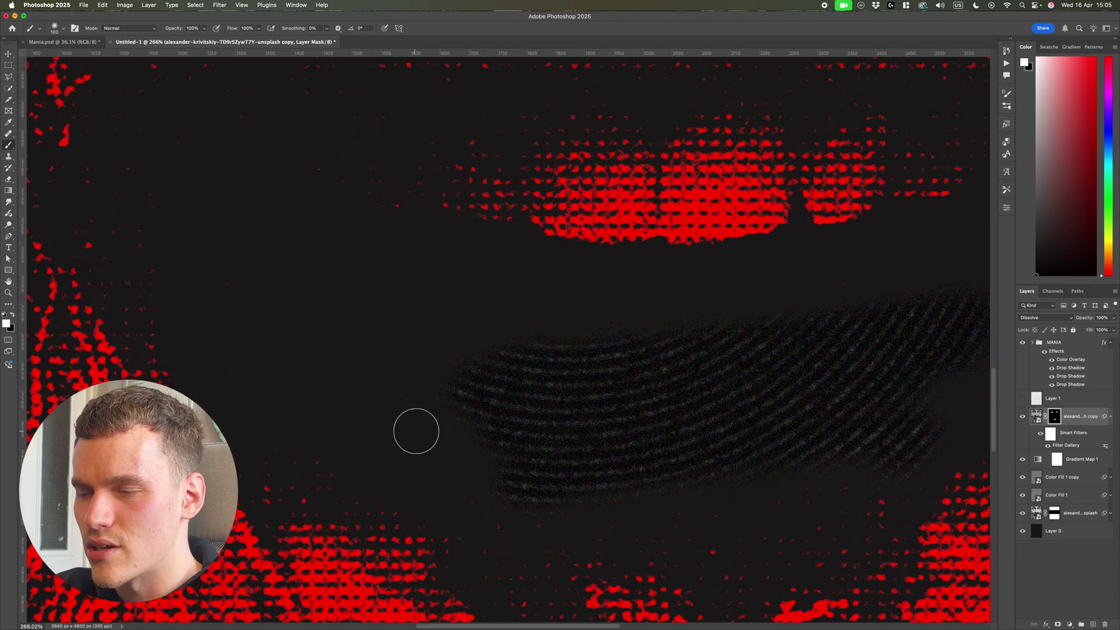
scroll(761, 358, "down", 5)
key("super+z")
- Reduce the brush size and paint white on the mask over the lower teeth on both sides to reveal the line halftone
scroll(729, 374, "up", 8)
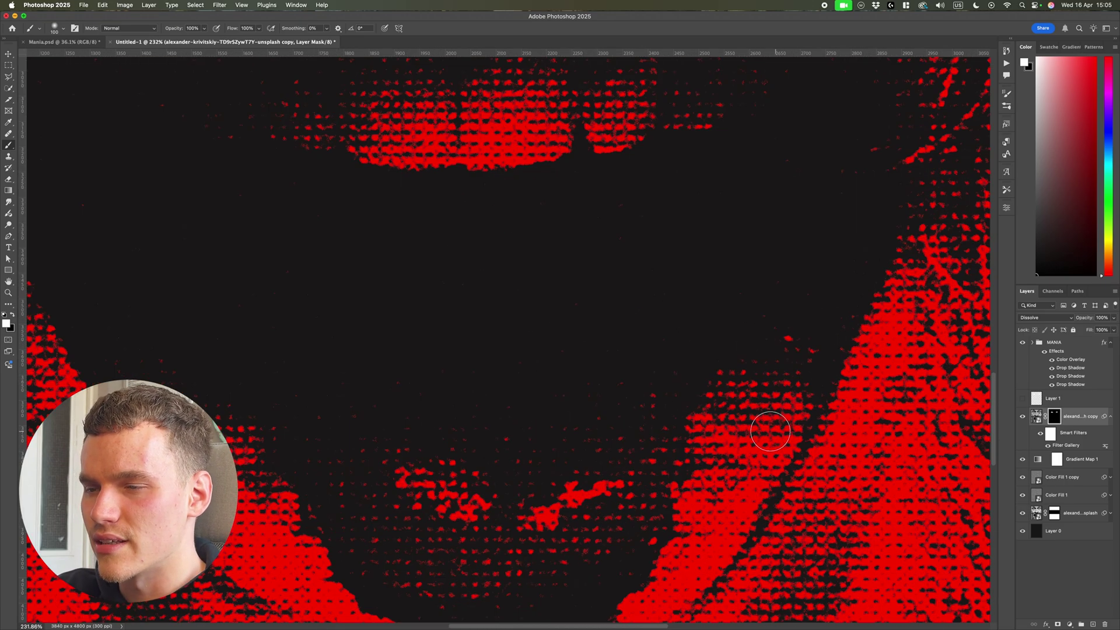
left_click_drag(738, 371, 686, 516)
key("super+z")
key("bracketleft")
key("bracketleft")
key("bracketleft")
scroll(807, 242, "up", 2)
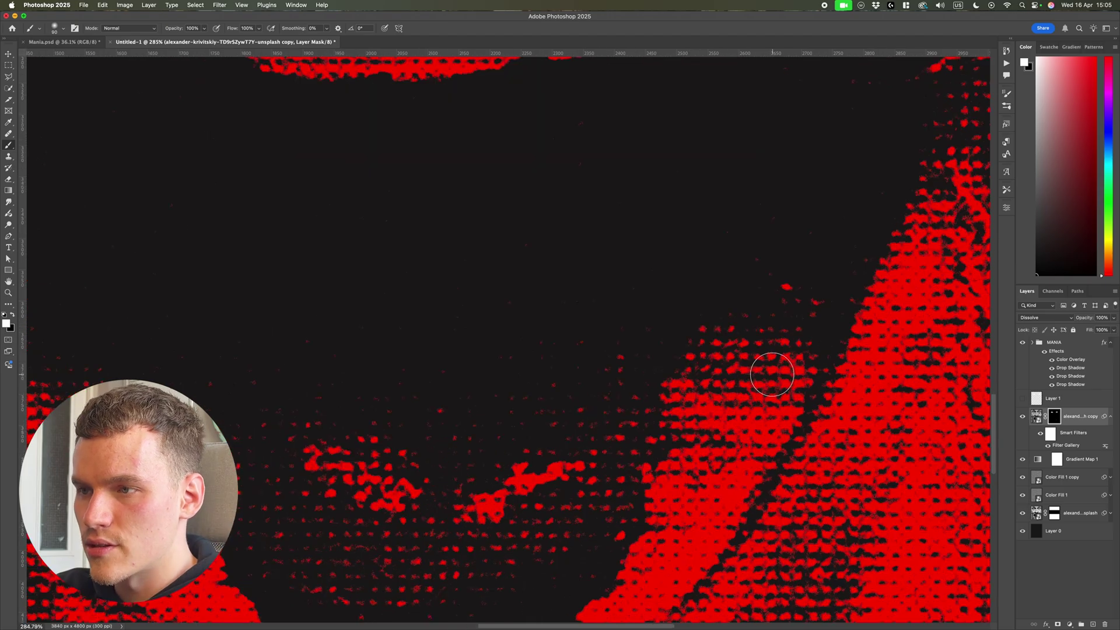
mouse_move(808, 243)
left_mouse_down()
mouse_move(657, 456)
mouse_move(682, 418)
left_mouse_up()
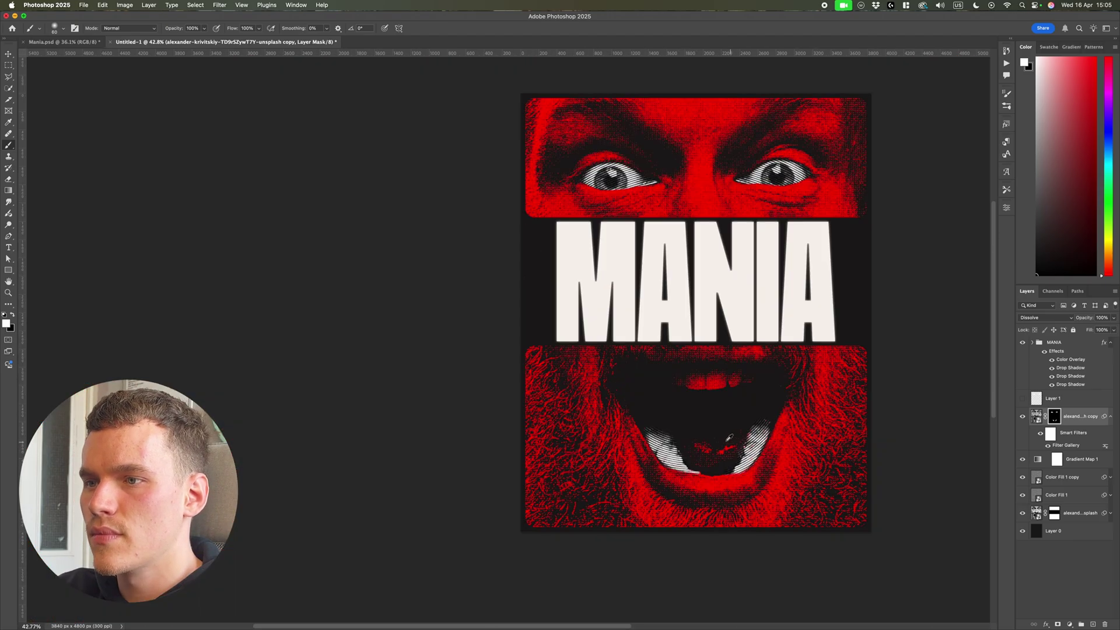
- Paint white on the mask over the whole row of upper teeth to reveal the line halftone, filling the remaining red gaps
scroll(694, 453, "up", 5)
scroll(736, 461, "up", 3)
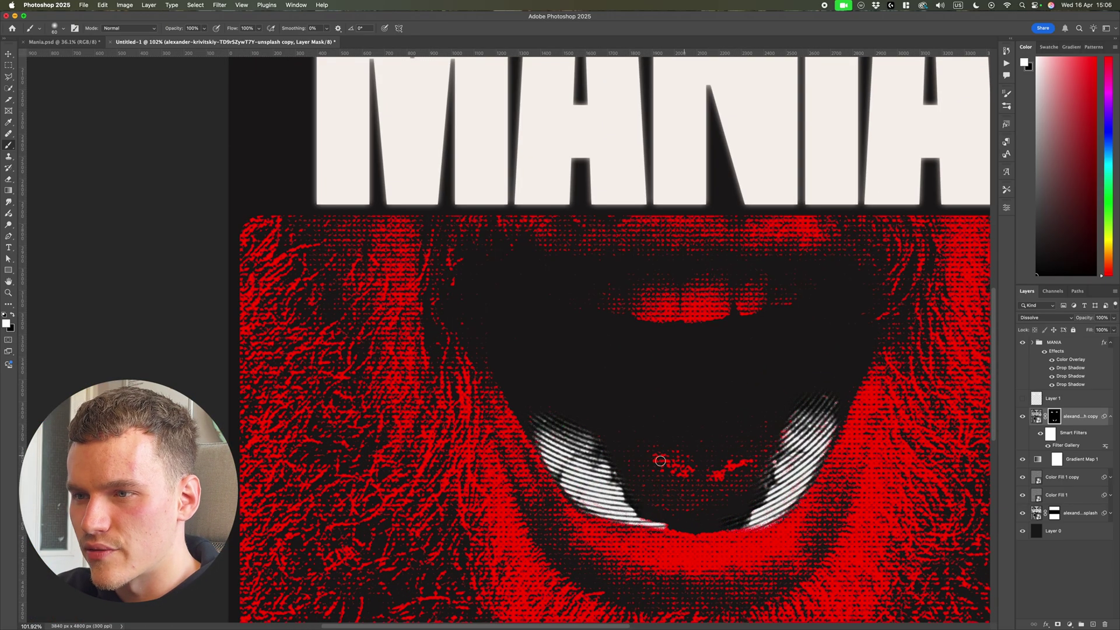
scroll(692, 467, "up", 3)
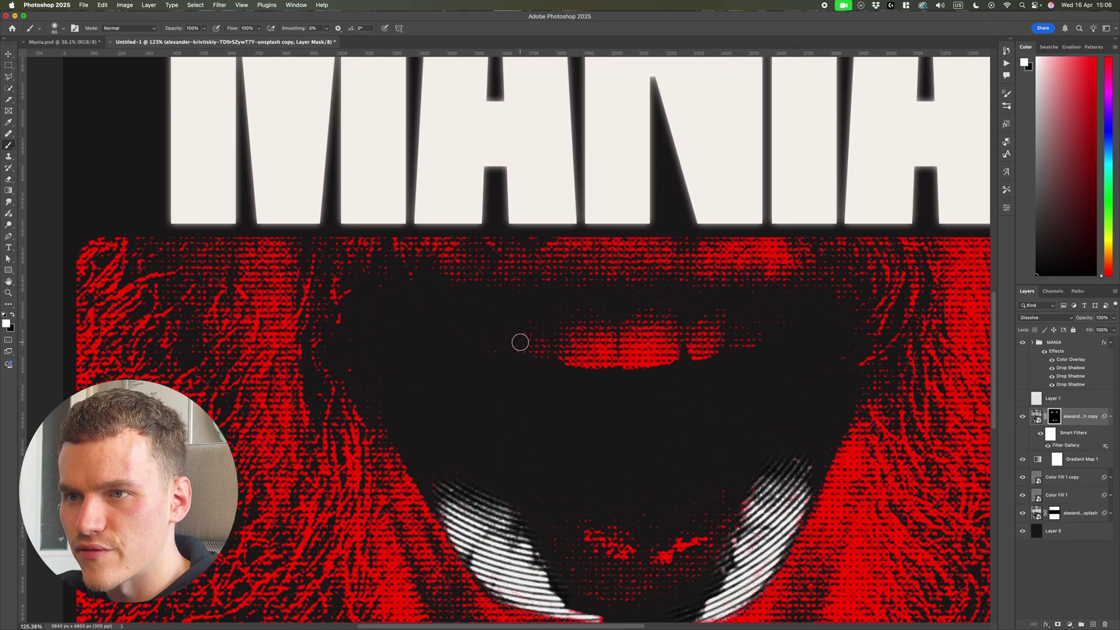
mouse_move(520, 343)
left_mouse_down()
mouse_move(556, 325)
mouse_move(524, 339)
mouse_move(592, 352)
mouse_move(521, 340)
mouse_move(615, 360)
mouse_move(669, 356)
mouse_move(639, 356)
left_mouse_up()
scroll(635, 282, "up", 5)
mouse_move(635, 282)
left_mouse_down()
mouse_move(502, 270)
mouse_move(656, 280)
mouse_move(656, 292)
mouse_move(543, 299)
mouse_move(564, 273)
mouse_move(366, 284)
mouse_move(423, 286)
left_mouse_up()
scroll(423, 286, "down", 1)
scroll(448, 287, "left", 4)
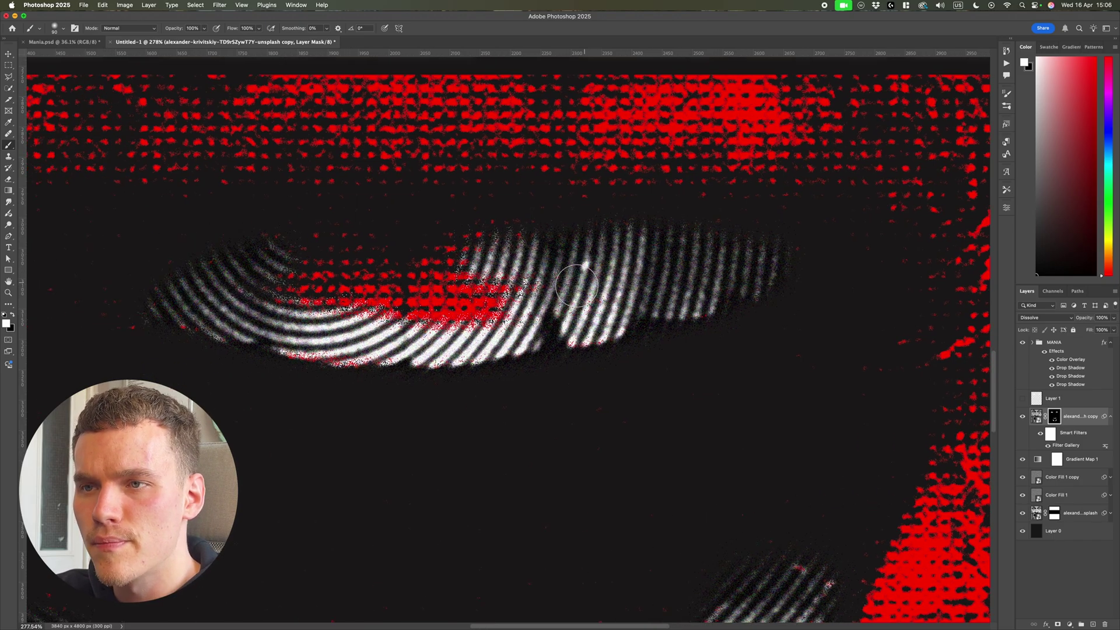
mouse_move(509, 302)
left_mouse_down()
mouse_move(382, 301)
mouse_move(445, 314)
left_mouse_up()
left_click_drag(361, 334, 309, 337)
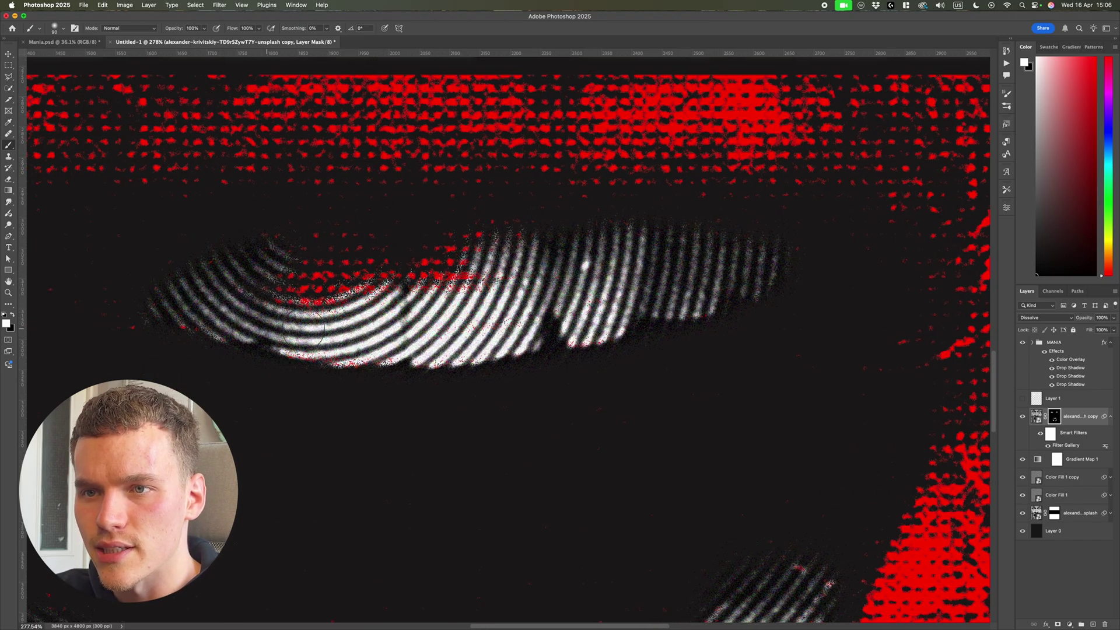
scroll(338, 331, "left", 4)
mouse_move(469, 345)
left_mouse_down()
mouse_move(312, 326)
mouse_move(546, 254)
left_mouse_up()
- Examine the whole poster and the edges of the revealed lower teeth
scroll(634, 248, "down", 6)
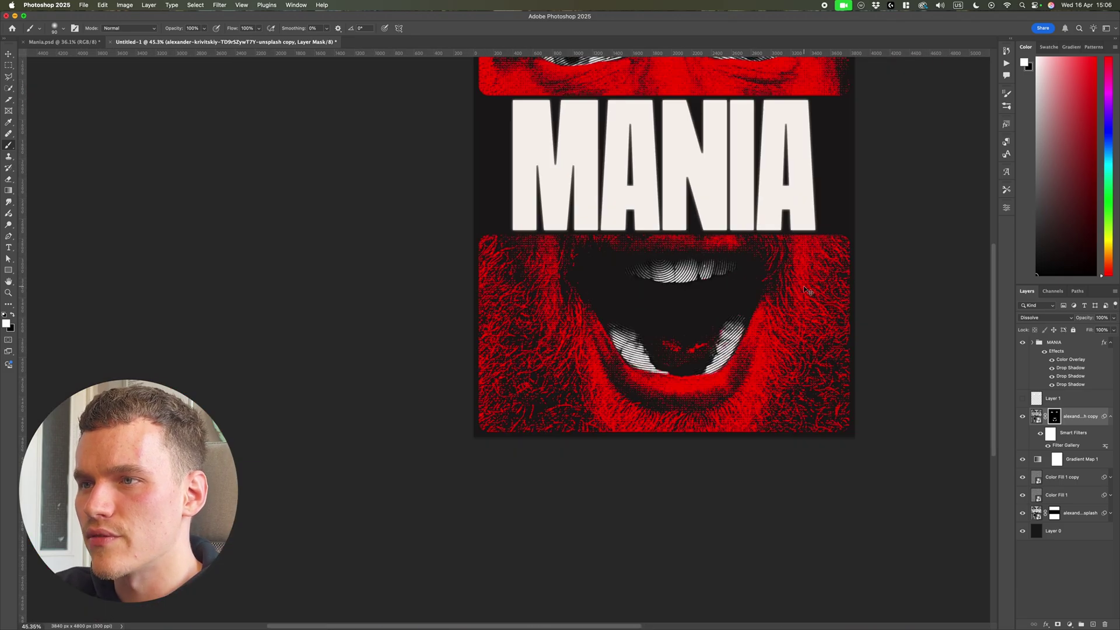
key("super+0")
key("v")
left_click(869, 297)
scroll(870, 296, "down", 4)
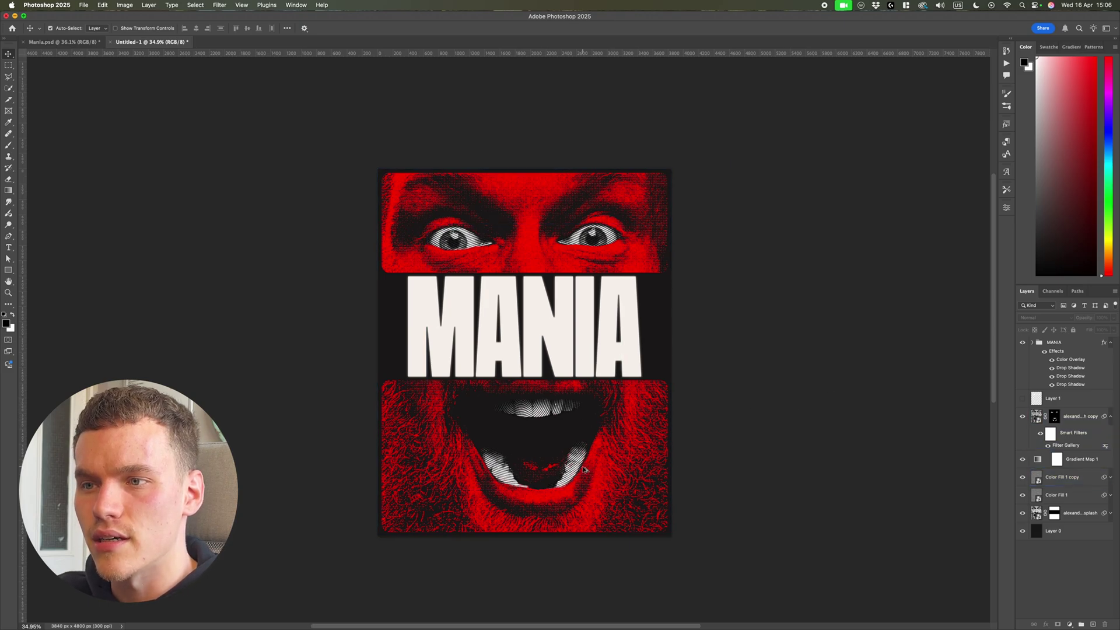
scroll(580, 482, "up", 3)
scroll(457, 516, "up", 3)
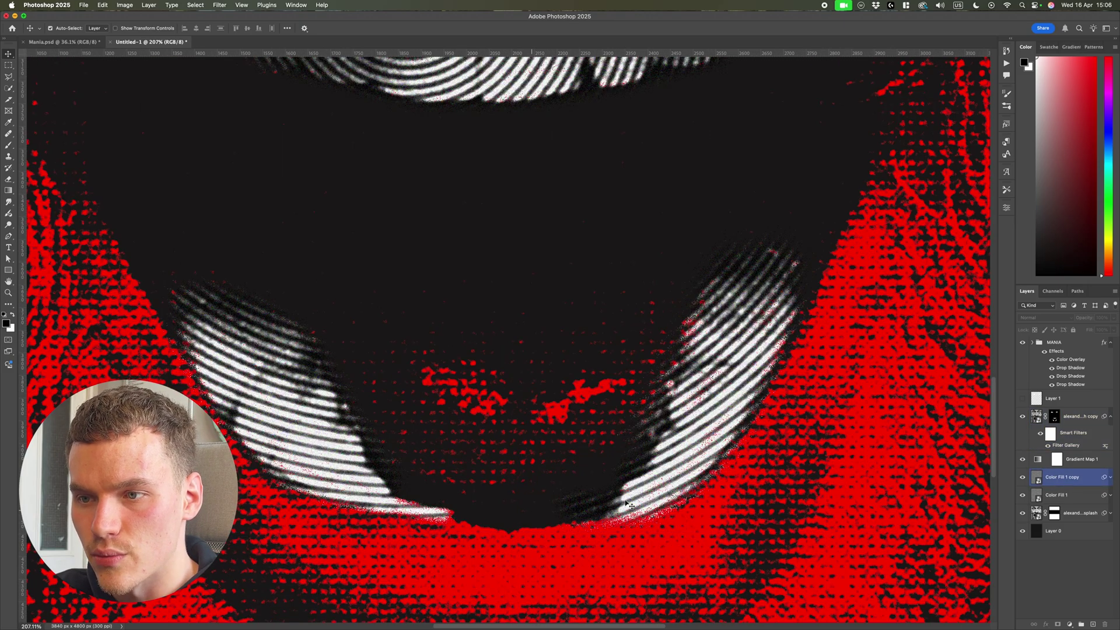
- Fit the poster in view, collapse the Smart Filters list of the masked eyes and teeth layer and select that layer
key("super+0")
key("alt+super+a")
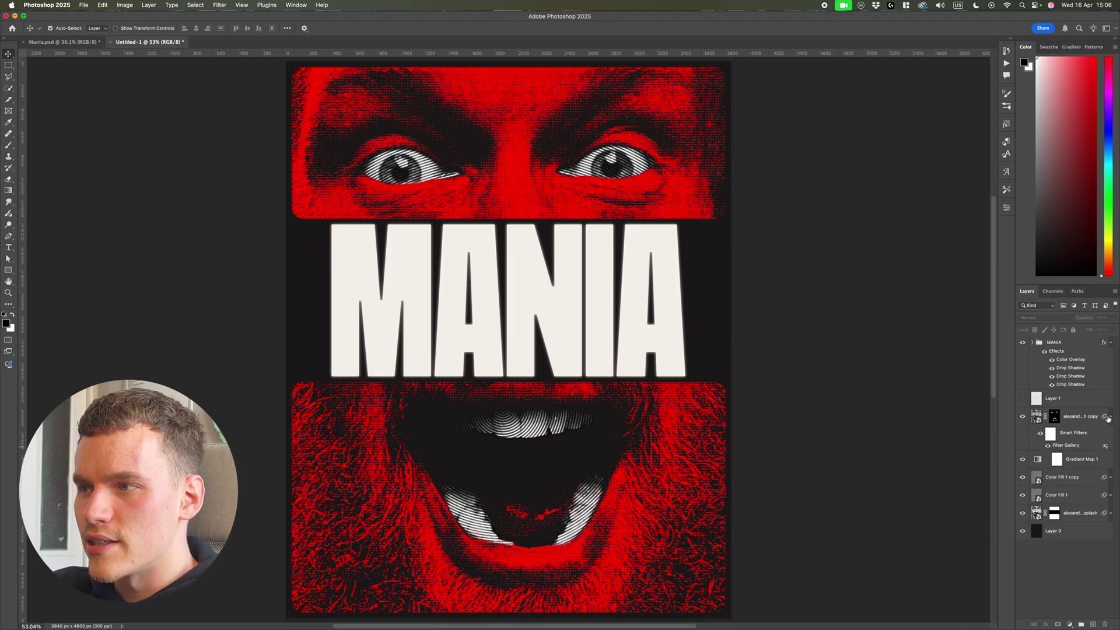
left_click(1110, 418)
left_click(1108, 421)
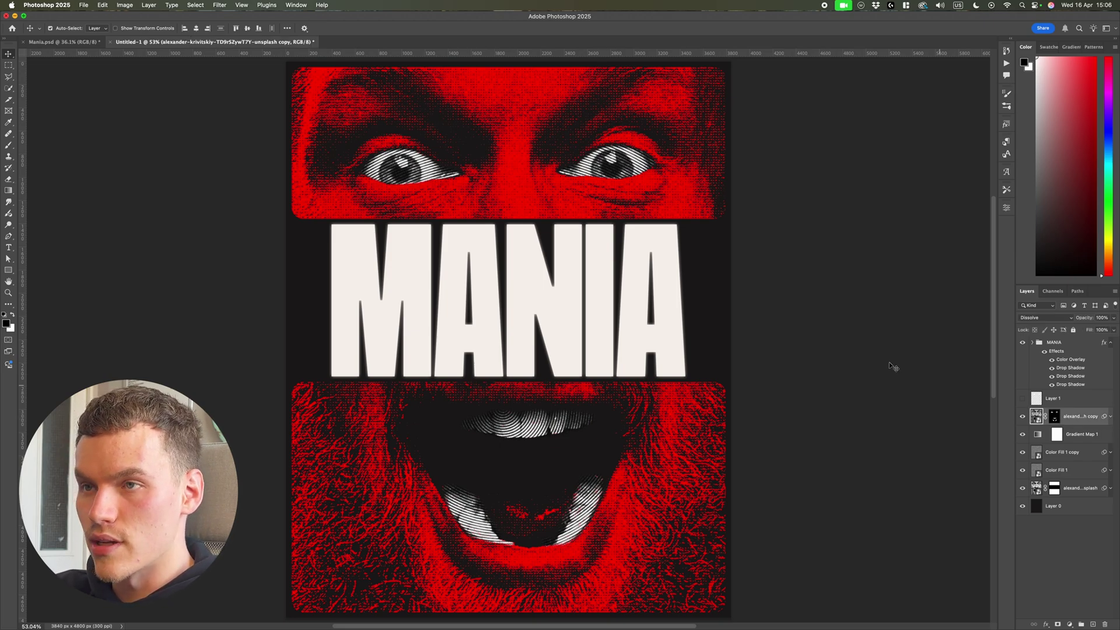
- Sample the off-white of the MANIA lettering as the foreground colour and open it in the colour picker for its hex code
left_click(829, 245)
key("i")
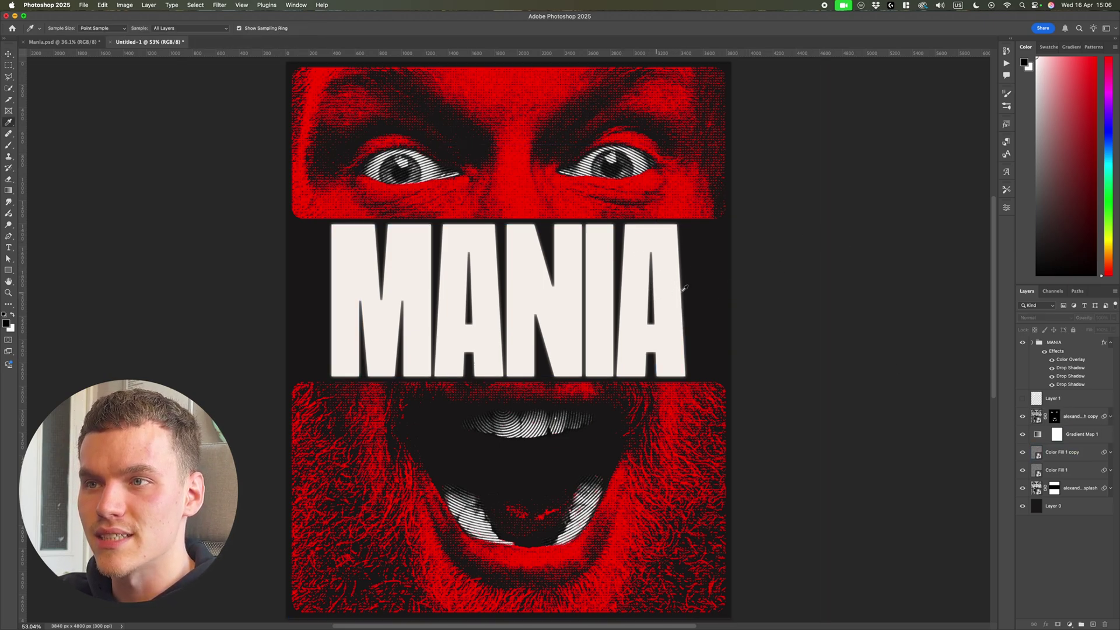
left_click(670, 284)
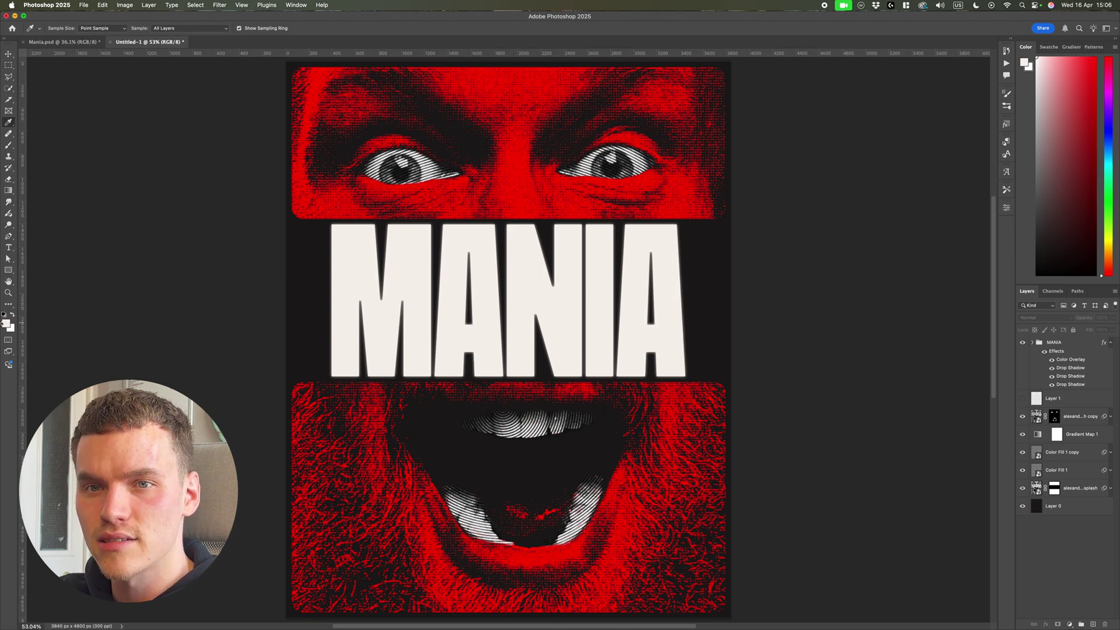
left_click(7, 324)
left_click(949, 193)
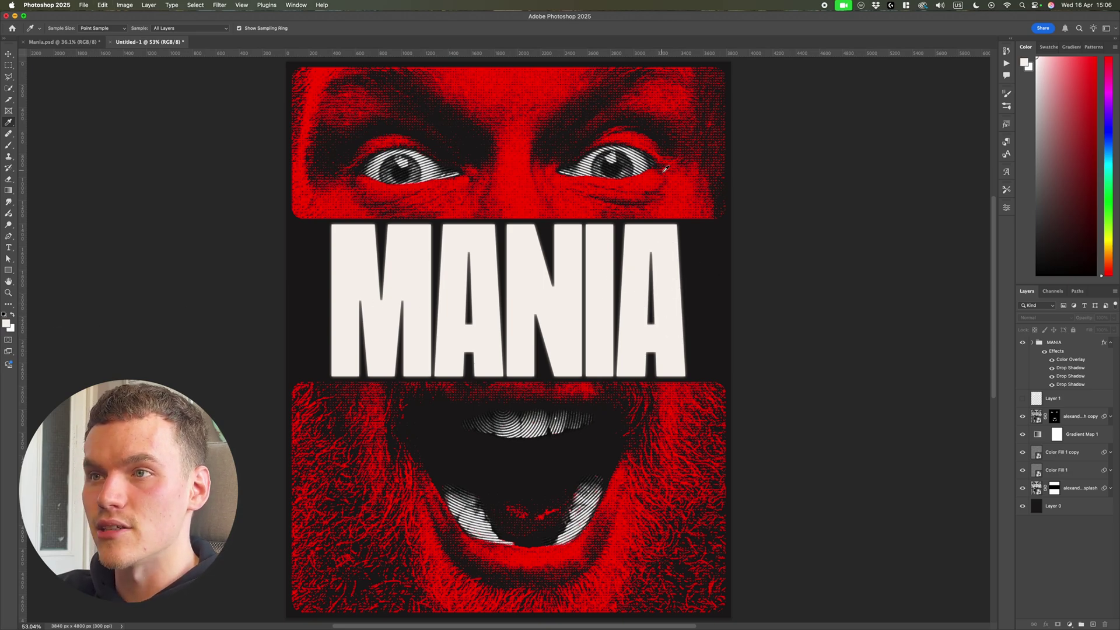
- Duplicate the Gradient Map 1 layer above the masked eyes and teeth layer and clip the copy to it
key("v")
left_click(1086, 435)
left_click_drag(1086, 436, 1081, 415)
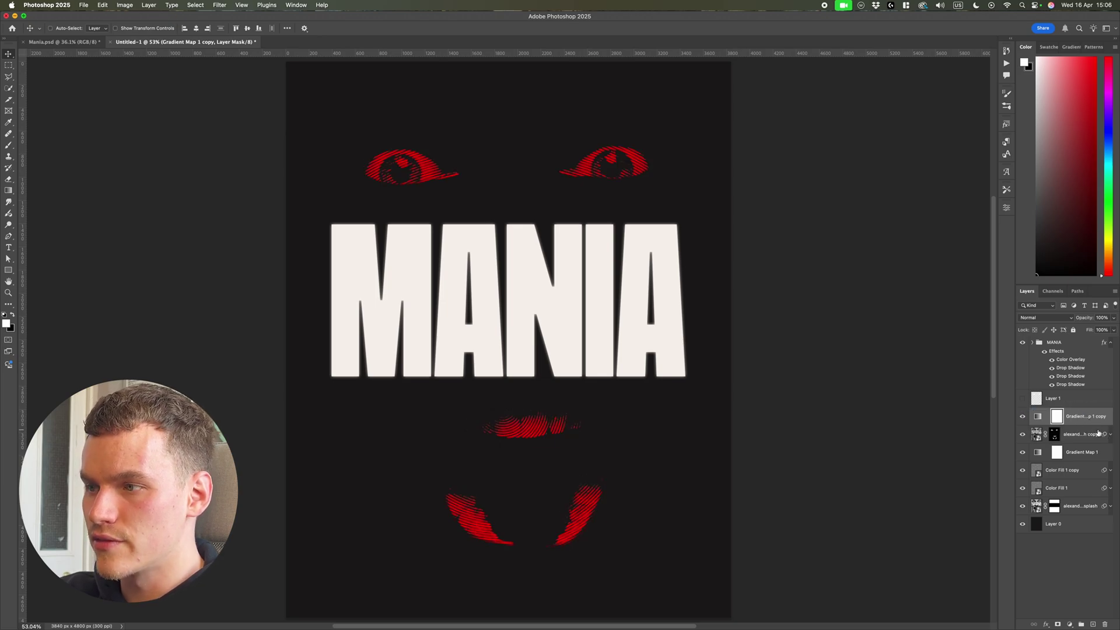
left_click(1044, 425, "alt")
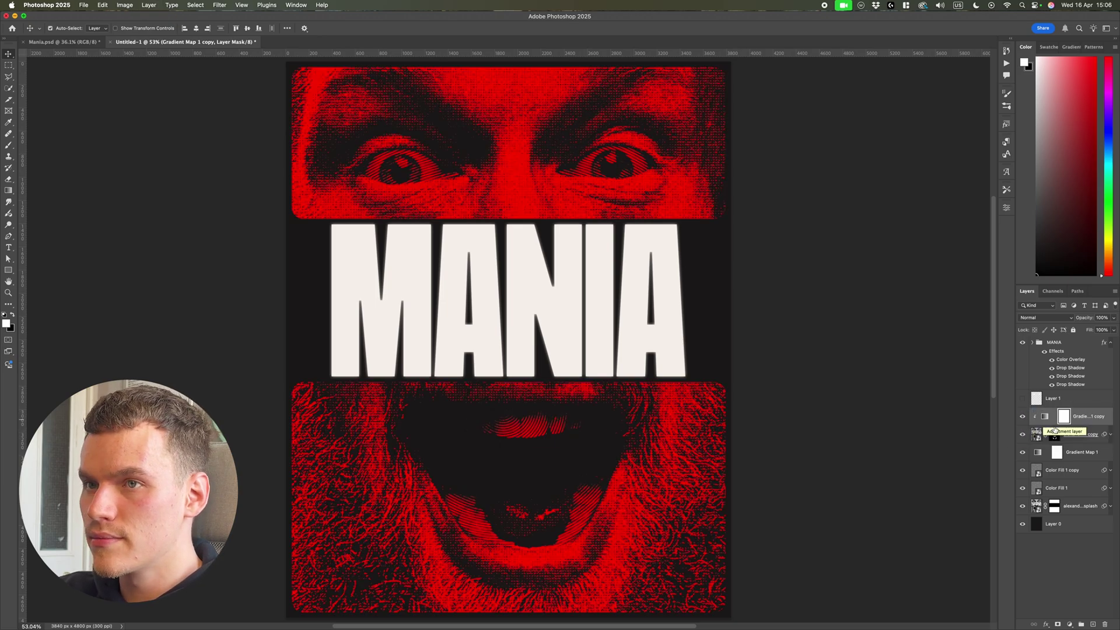
- Change the red stop in the clipped gradient map's gradient to the off-white f8f2ed
double_click(1045, 416)
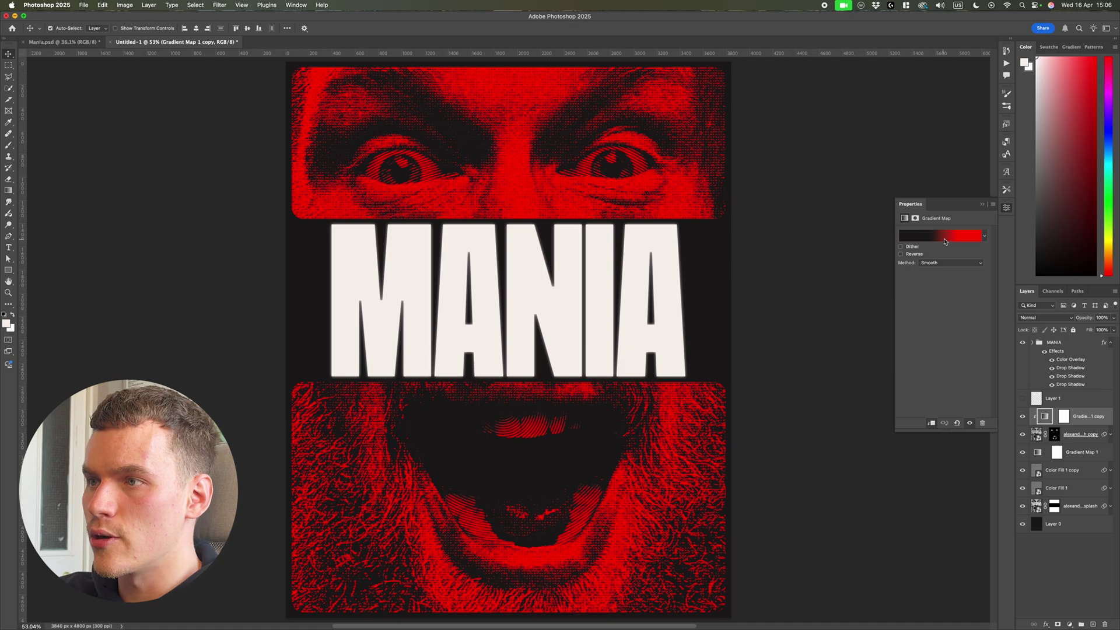
left_click(945, 236)
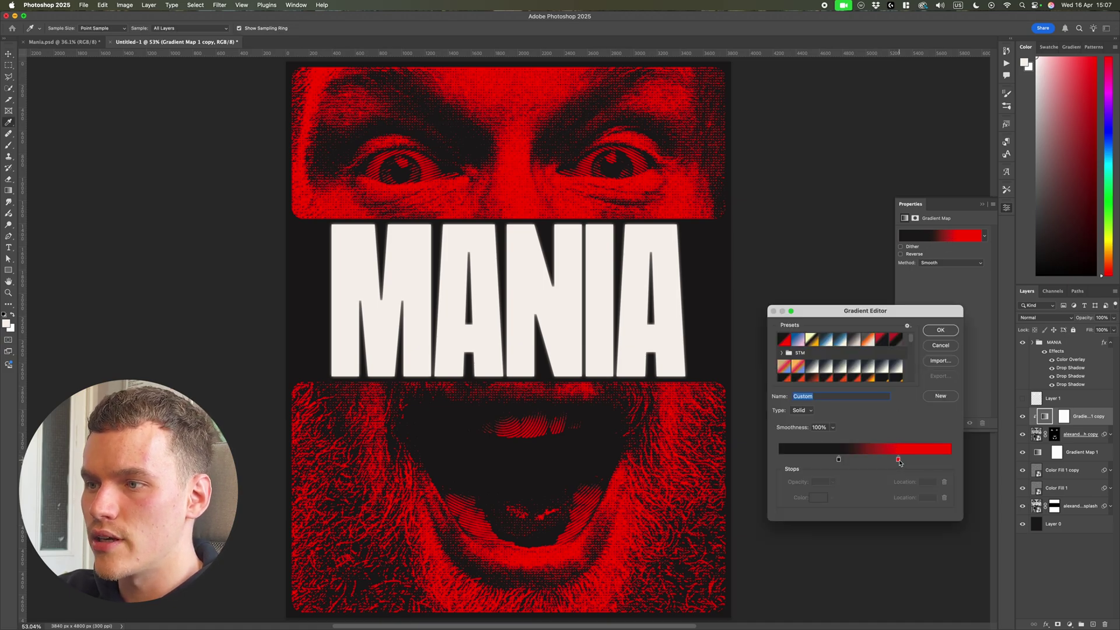
double_click(899, 460)
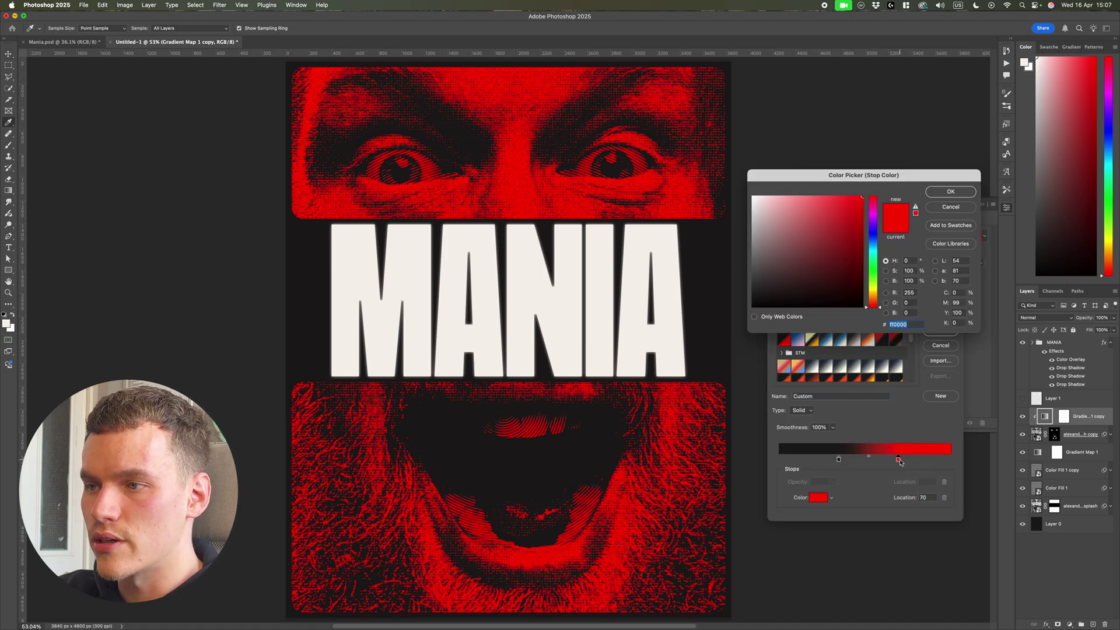
left_click(913, 324)
type("f8f2ed")
key("Return")
key("Return")
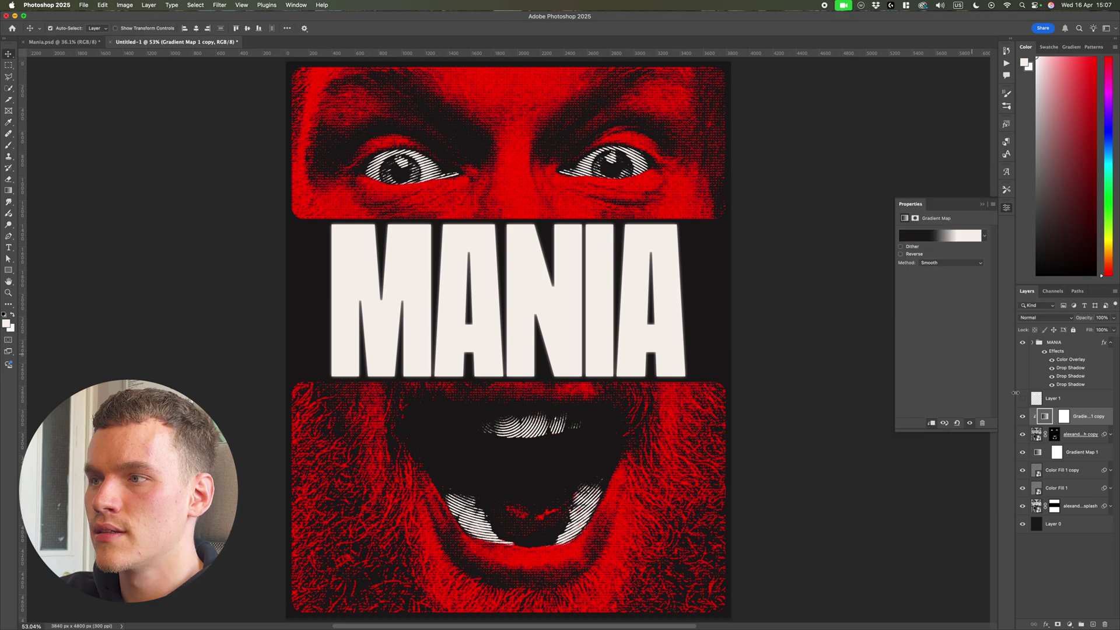
- Compare the eyes and teeth with the clipped gradient map hidden and shown, and inspect the upper teeth up close
left_click(1023, 417)
left_click(1023, 418)
left_click(1022, 418)
left_click(1022, 418)
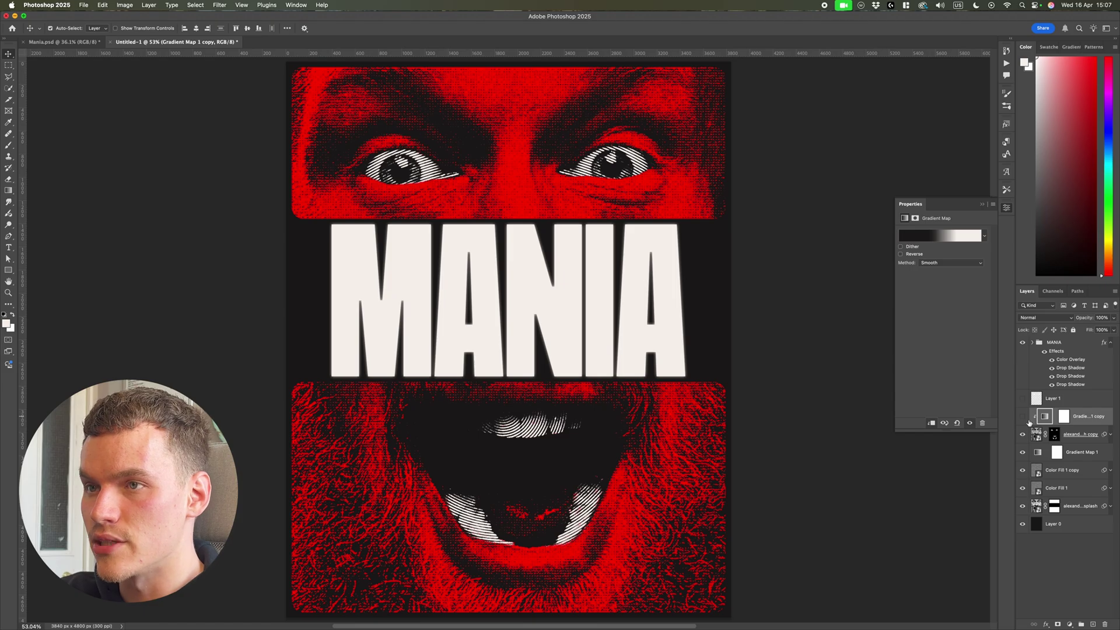
left_click(1024, 418)
left_click(1024, 418)
scroll(548, 422, "up", 10)
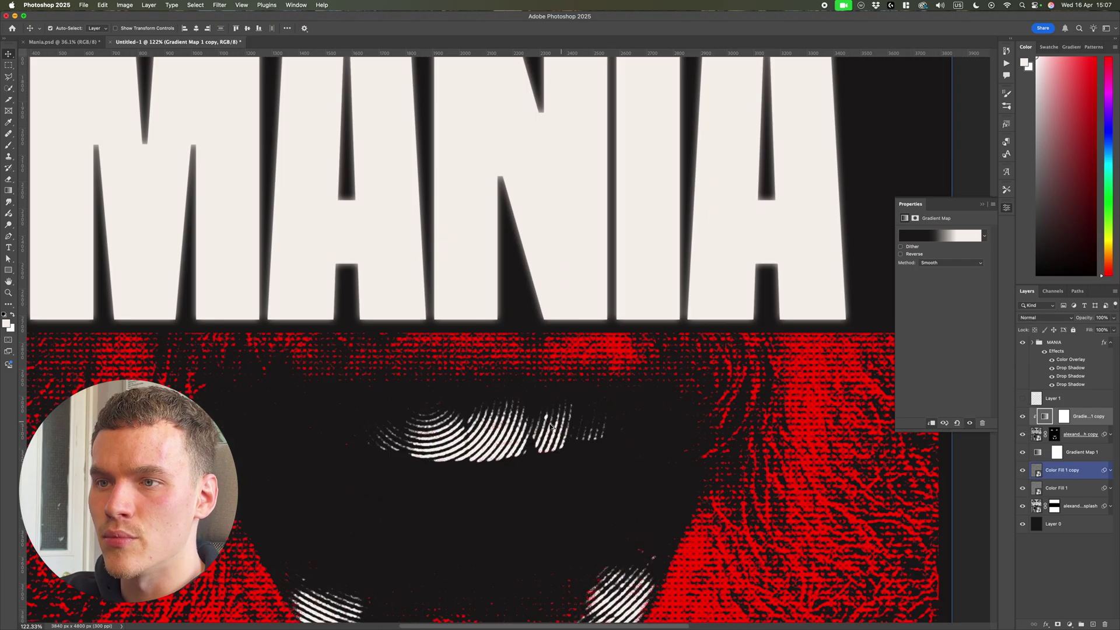
scroll(508, 430, "down", 5)
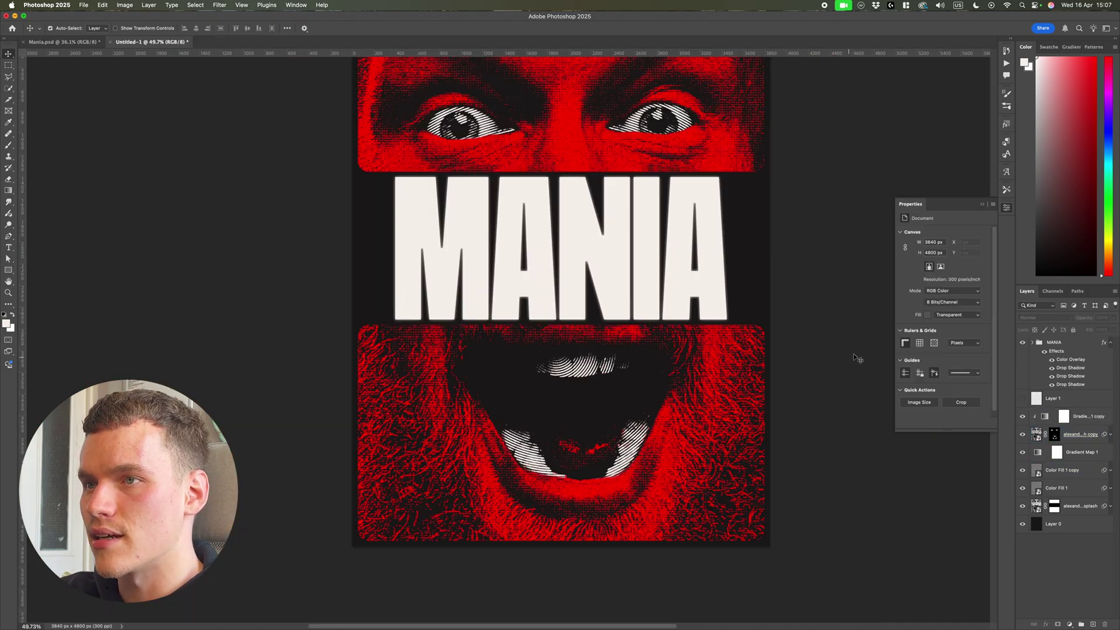
- Rename the clipped gradient map White, the lower gradient map Red and the masked eyes and teeth layer Eyes/Mouth
double_click(1095, 417)
type("W")
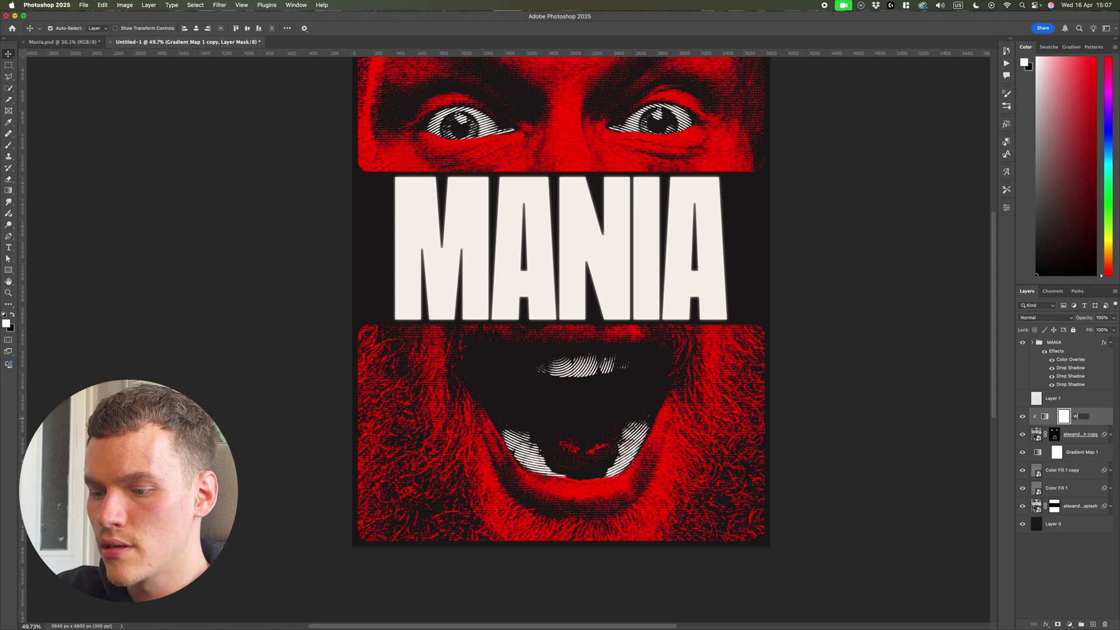
type("hite")
key("Return")
double_click(1087, 459)
type("Red")
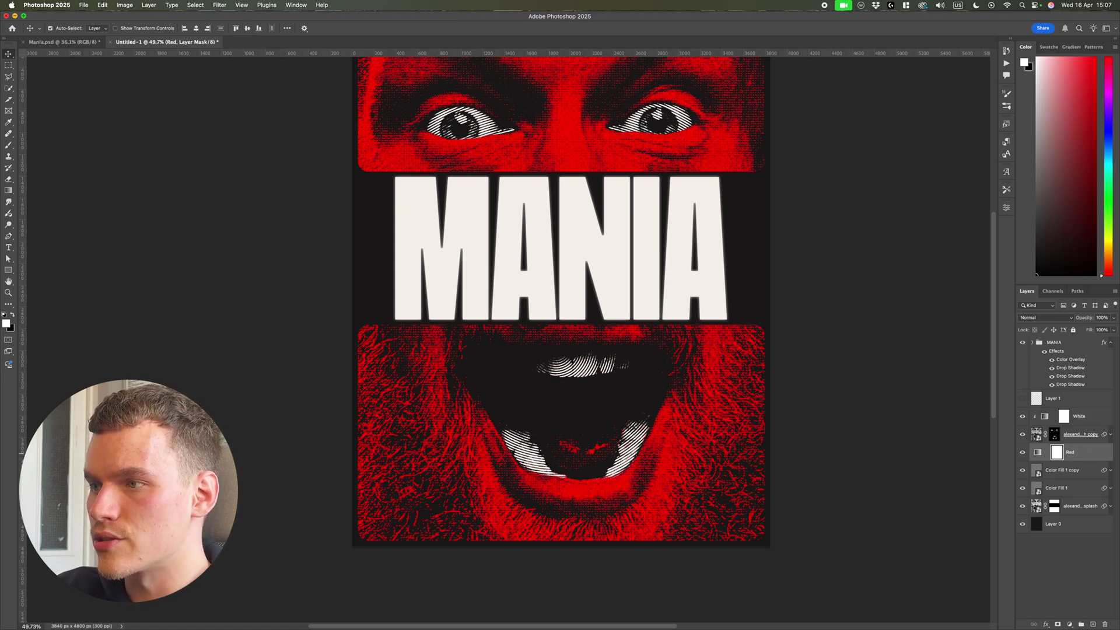
key("shift+Tab")
type("Eyes/M")
key("Return")
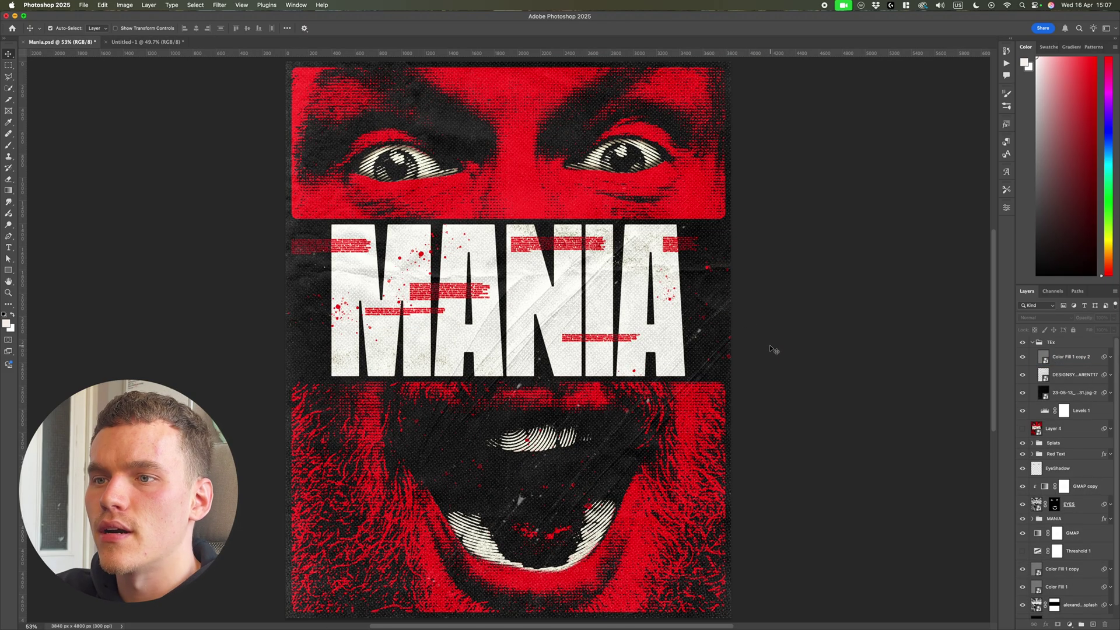
- Bring the Red Text group from Mania.psd into Untitled-1 above the MANIA group and position its paragraphs over the lettering
scroll(769, 345, "down", 2)
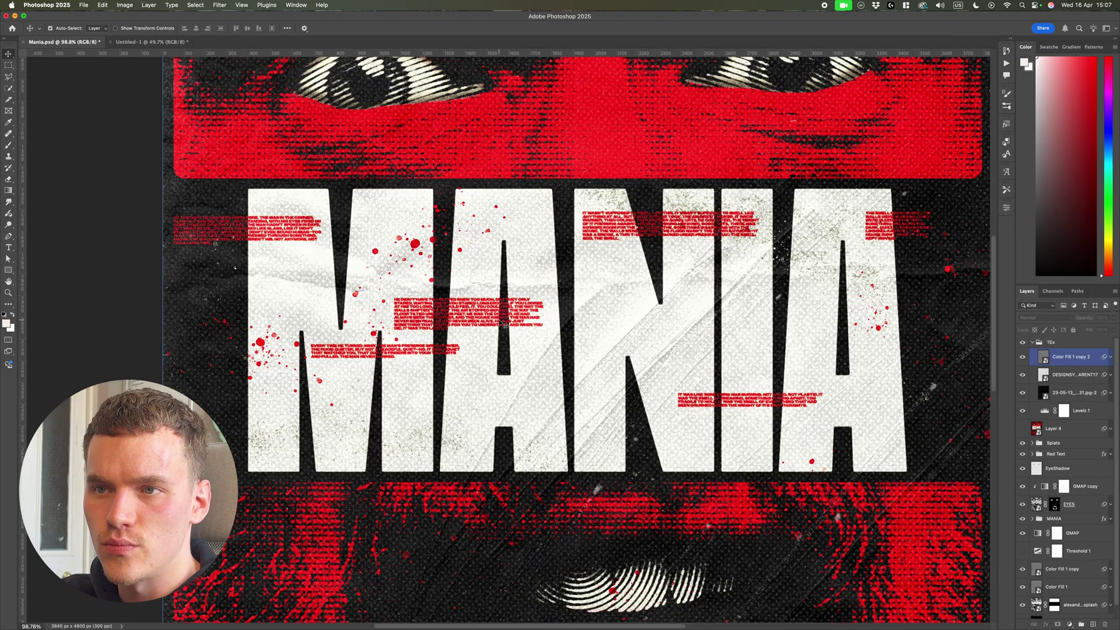
scroll(504, 325, "up", 3)
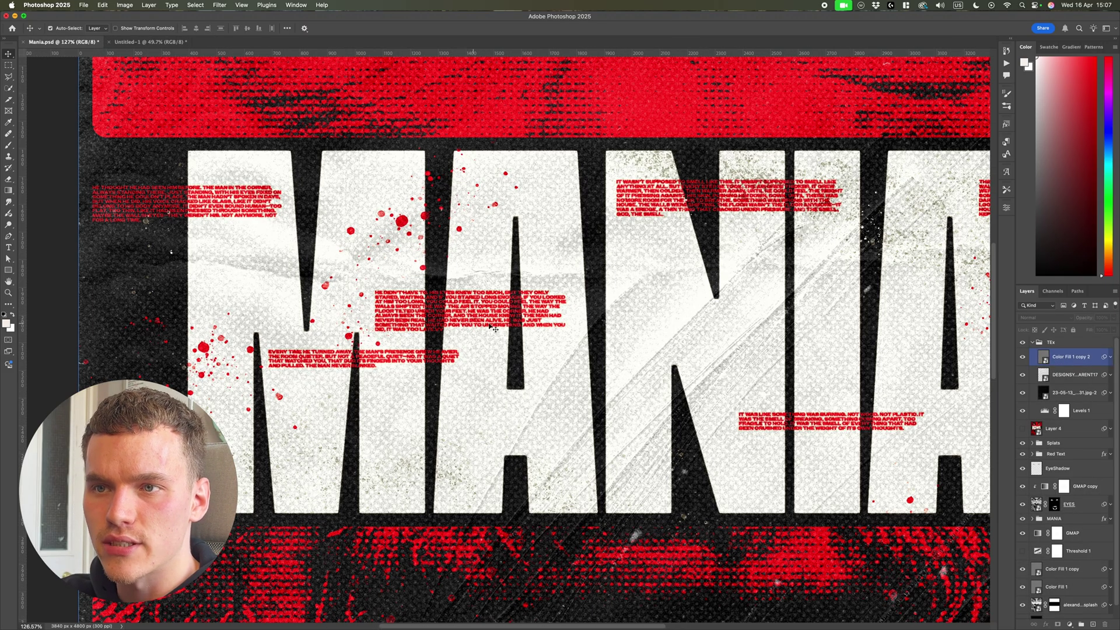
scroll(558, 375, "down", 10)
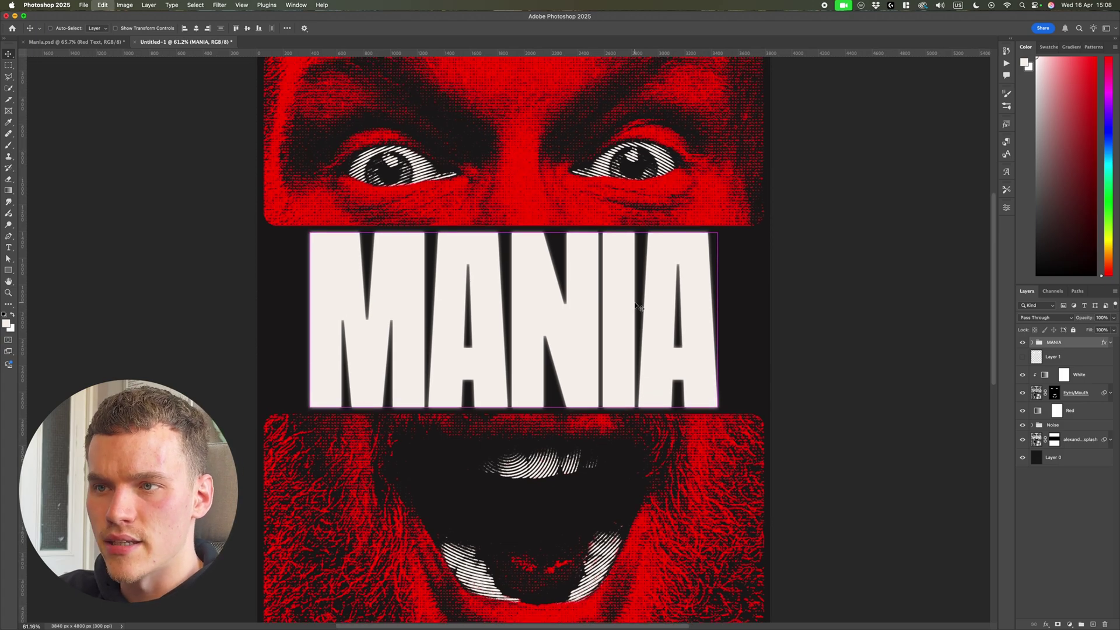
key("super+v")
key("super+t")
left_click_drag(672, 318, 672, 305)
key("Return")
scroll(673, 305, "down", 4)
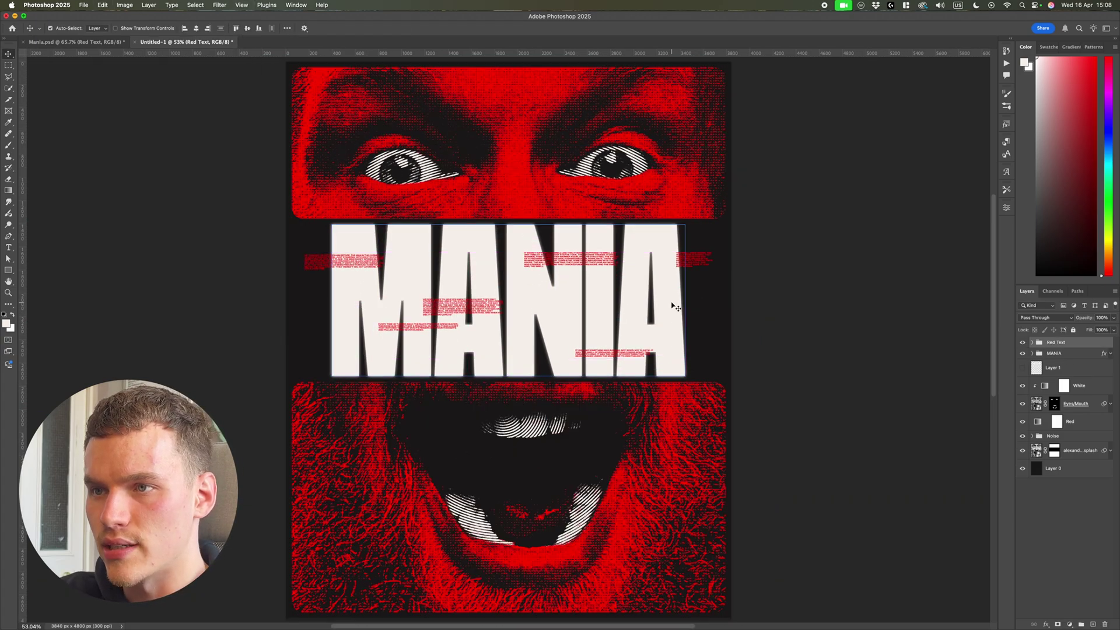
- Examine the small red text paragraphs across the MANIA lettering, both up close and within the whole poster
scroll(496, 330, "up", 2)
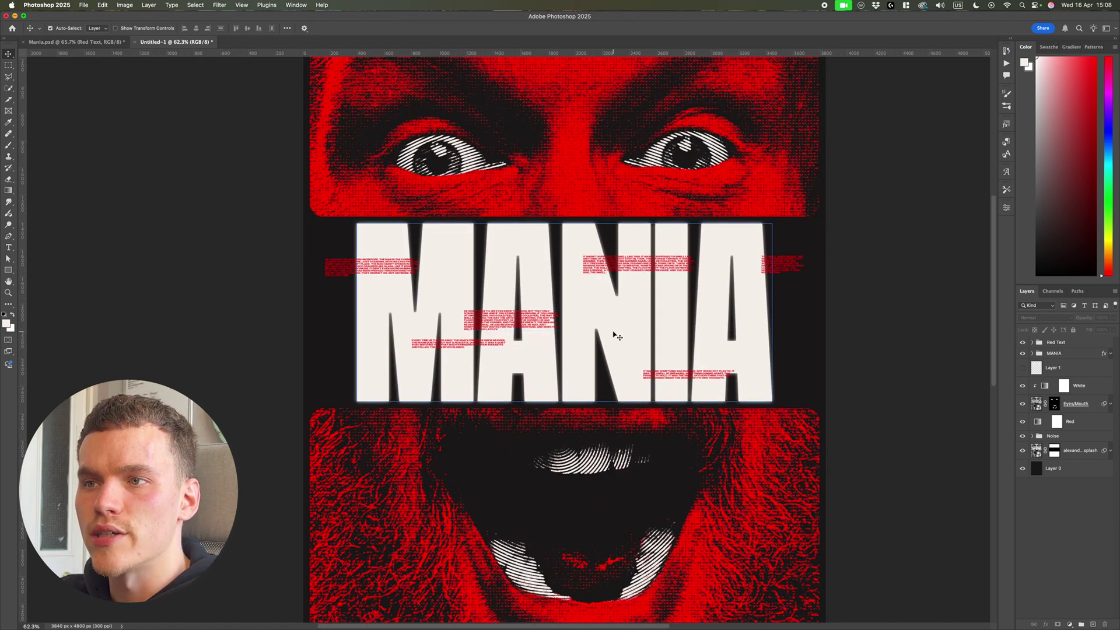
scroll(917, 315, "down", 2)
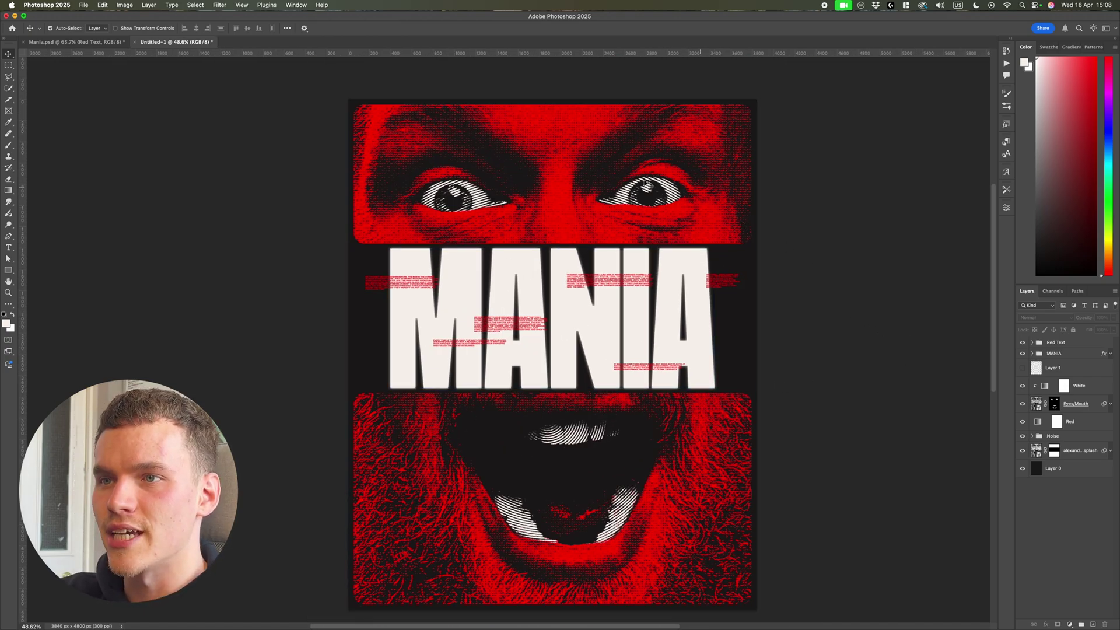
left_click(441, 201)
scroll(408, 280, "up", 5)
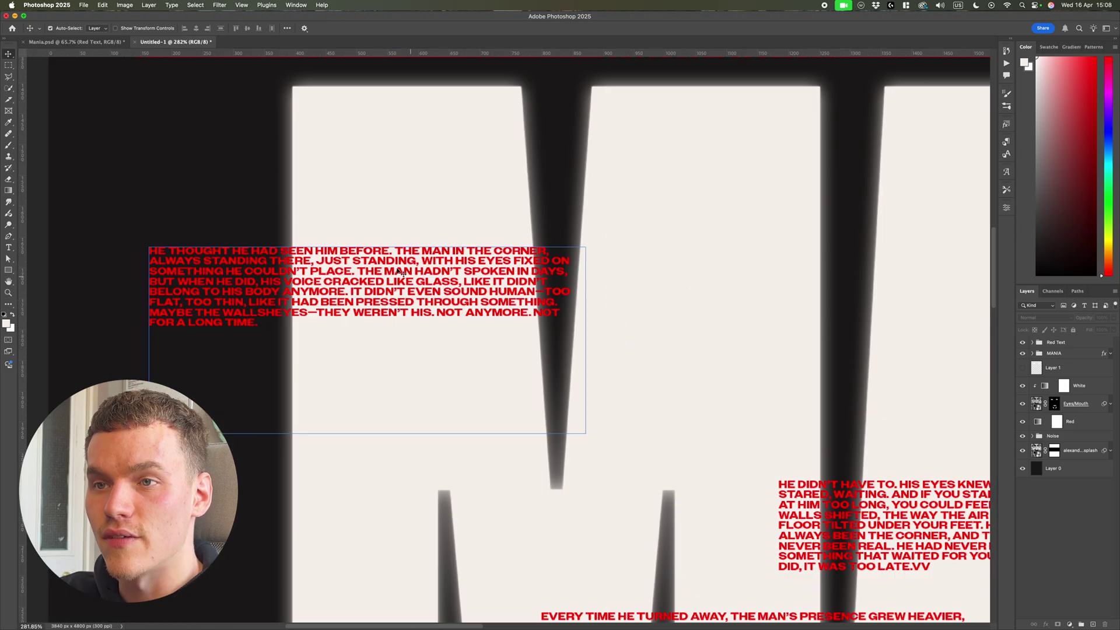
scroll(351, 279, "down", 3)
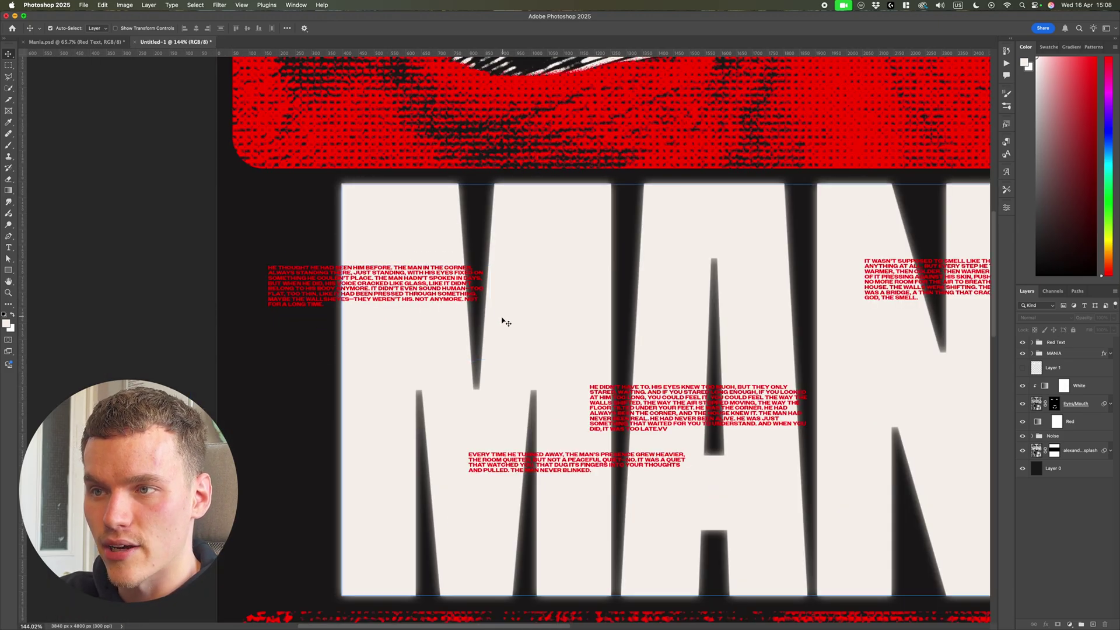
scroll(496, 320, "down", 4)
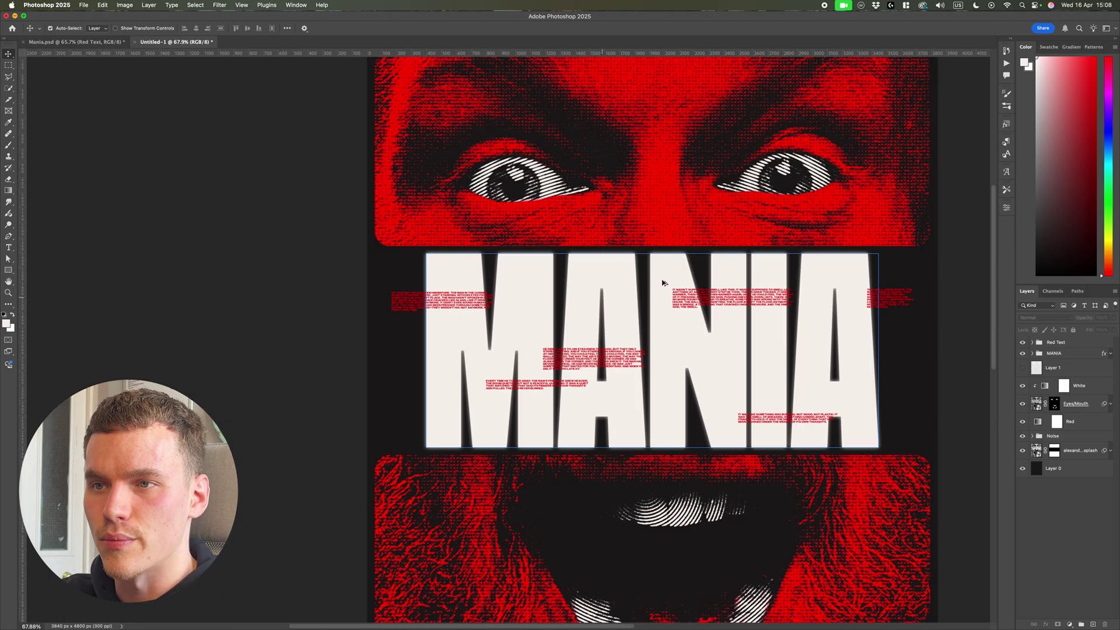
scroll(380, 438, "up", 5)
scroll(431, 437, "down", 3)
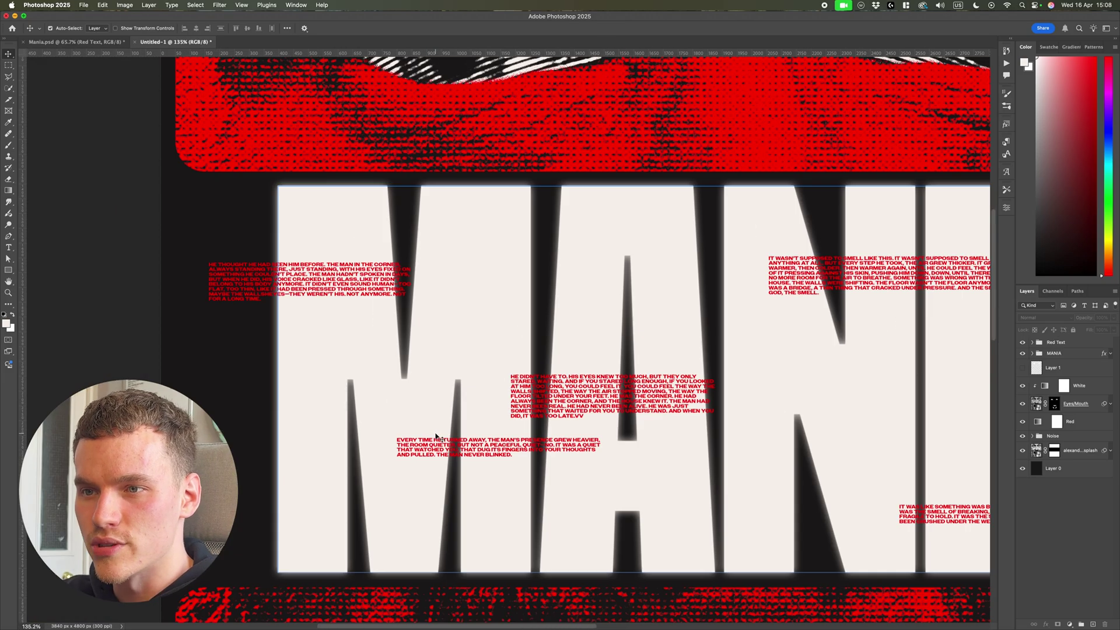
scroll(436, 436, "down", 2)
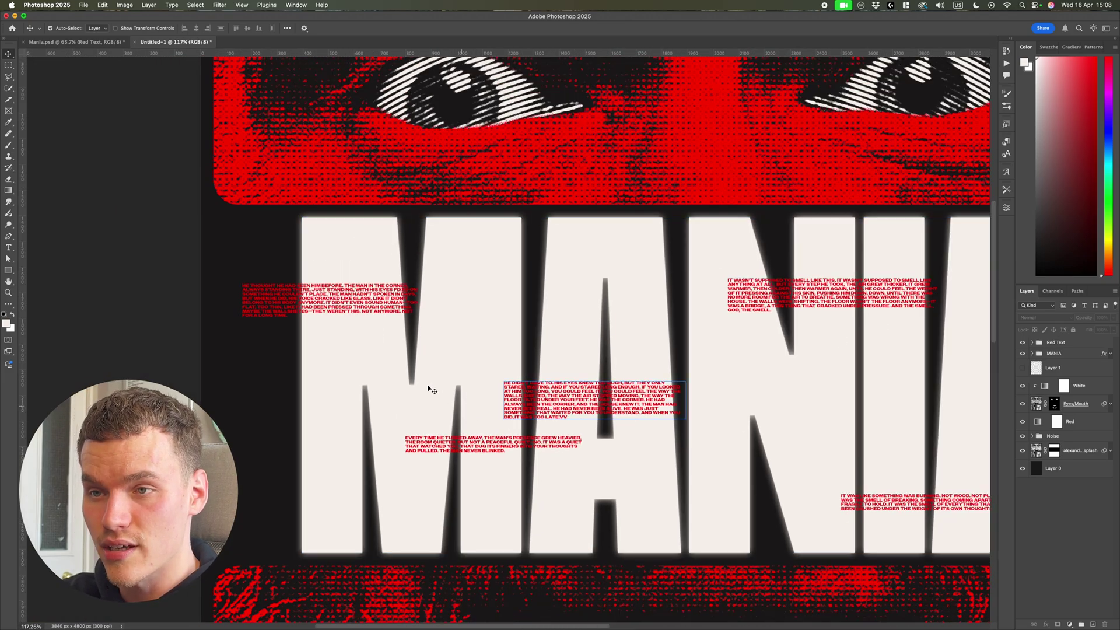
scroll(770, 350, "down", 3)
scroll(793, 356, "right", 1)
scroll(771, 350, "up", 3)
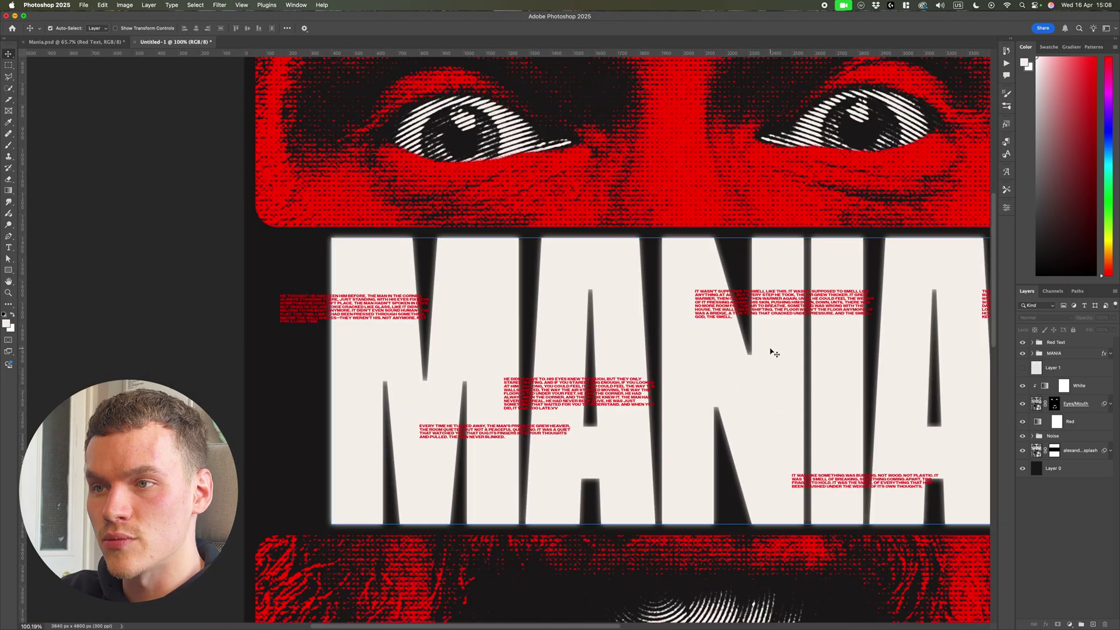
scroll(782, 348, "down", 4)
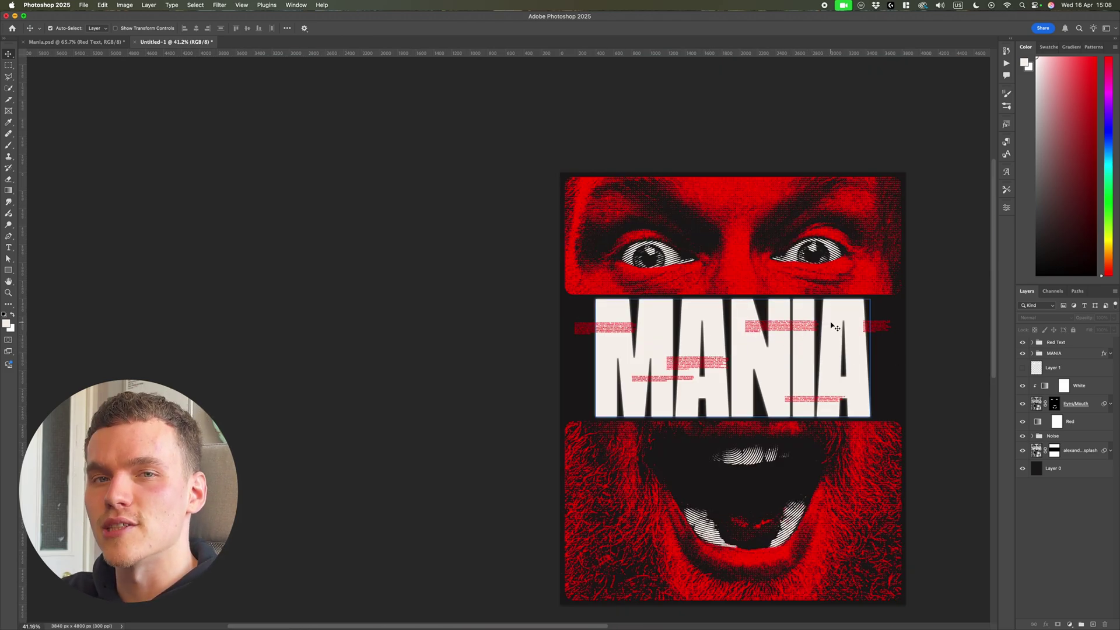
scroll(940, 383, "up", 1)
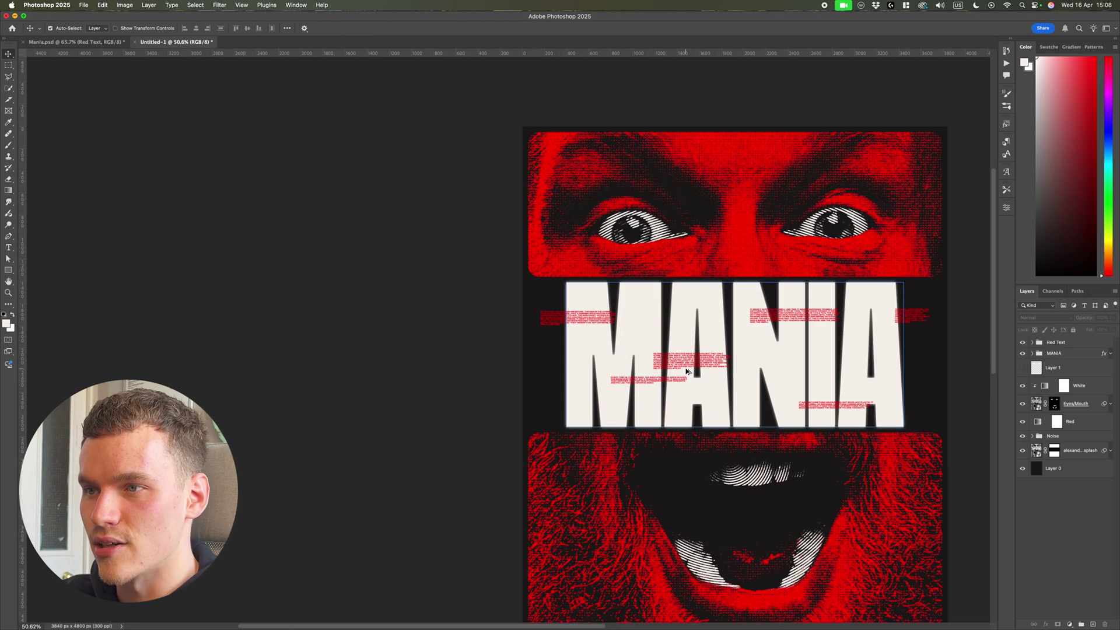
scroll(830, 374, "down", 2)
scroll(826, 371, "up", 1)
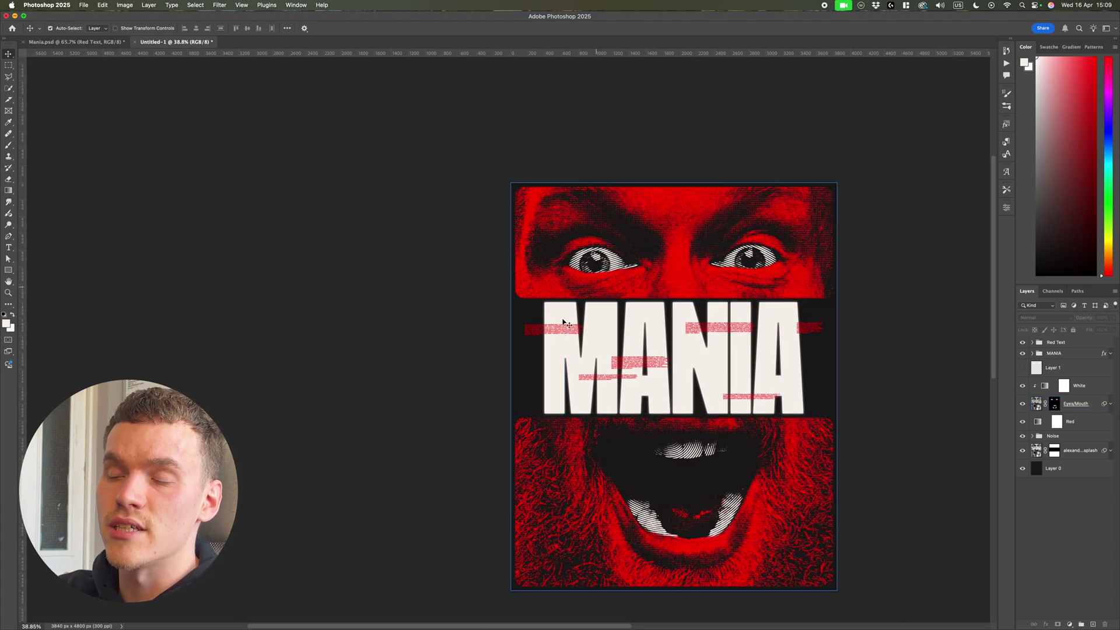
- Open the red paragraph overlapping the left side of the M with the Type tool to check its font settings
scroll(613, 353, "up", 8)
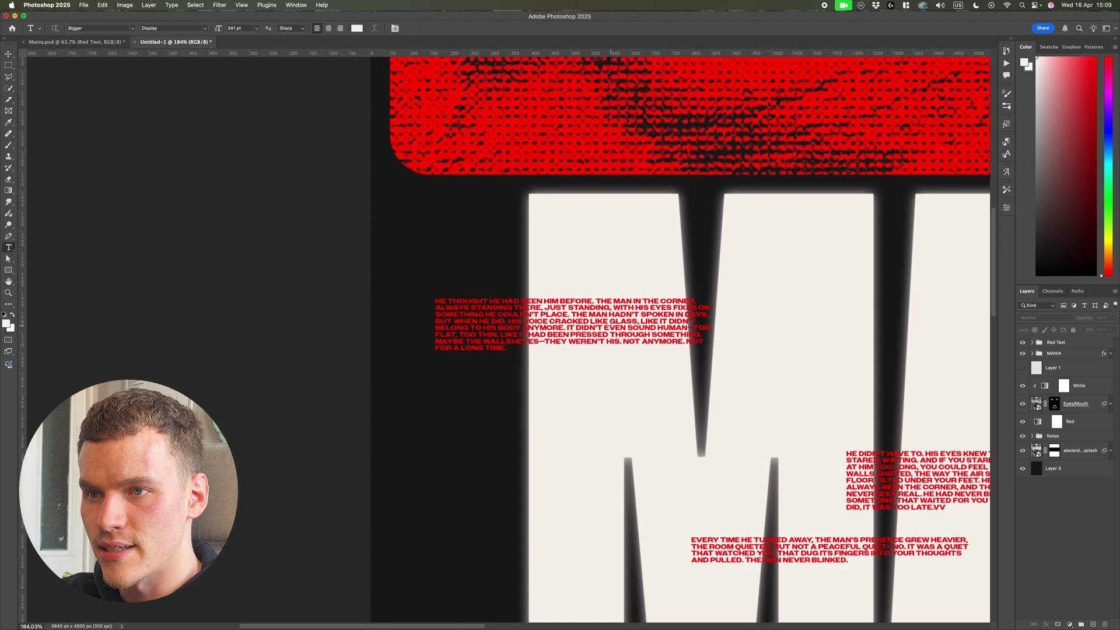
double_click(619, 333)
left_click(620, 330)
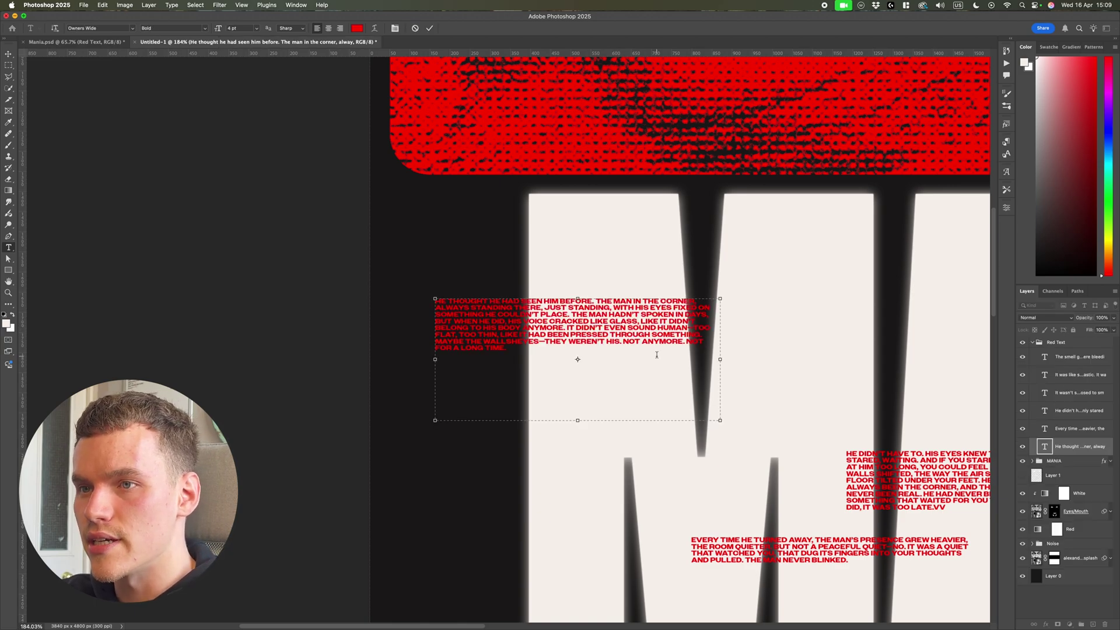
key("Escape")
- Move the red paragraph overlapping the left side of the M slightly upward
key("v")
scroll(654, 356, "down", 6)
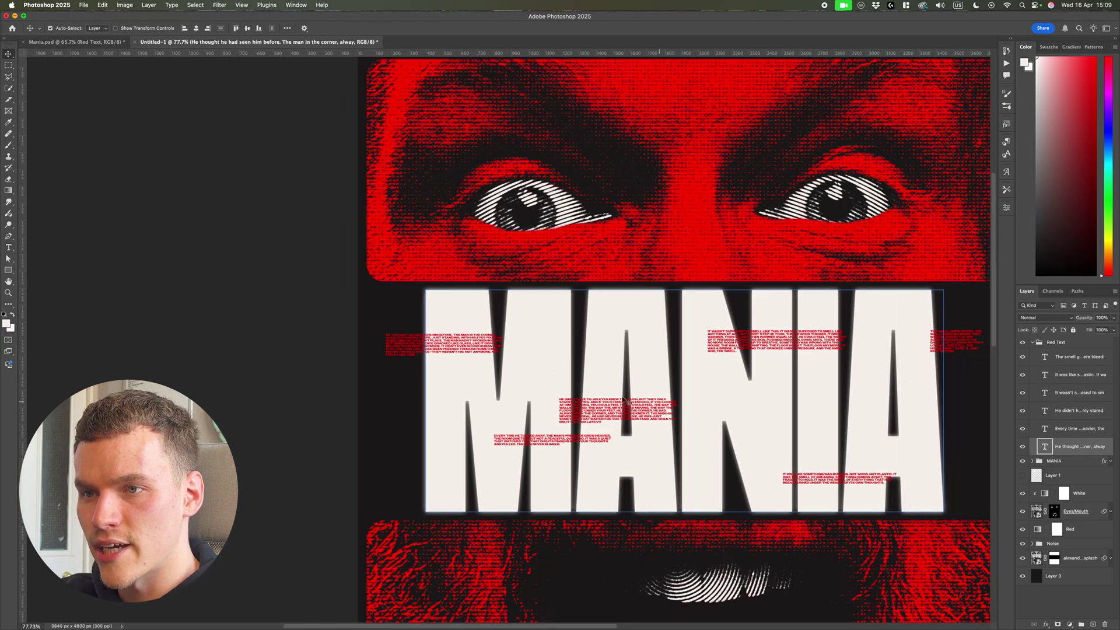
left_click_drag(464, 350, 474, 329)
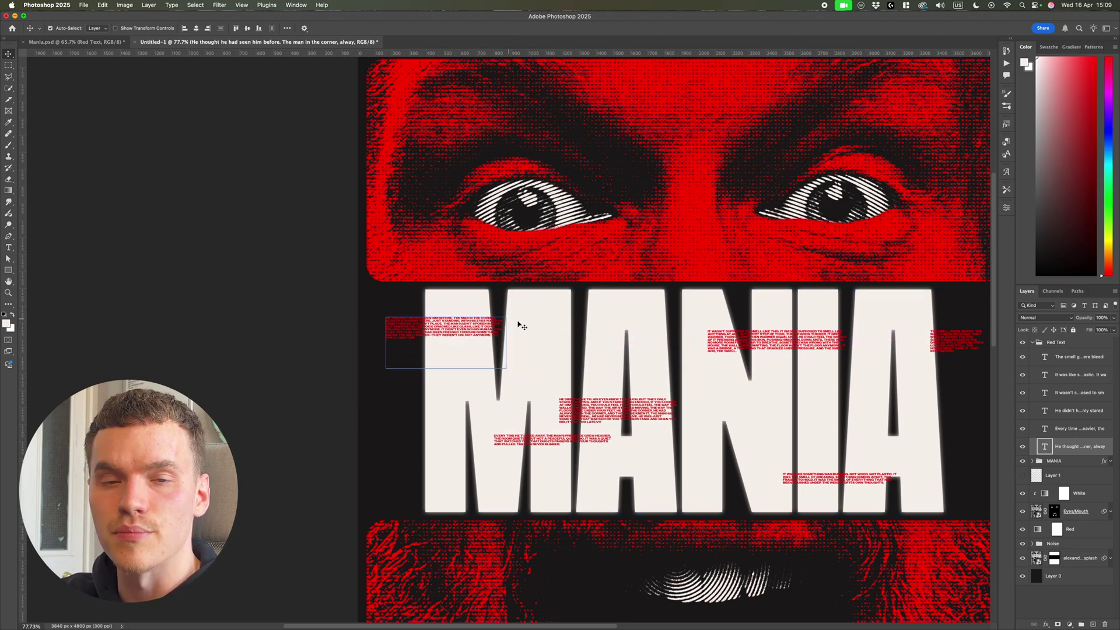
scroll(448, 331, "up", 5)
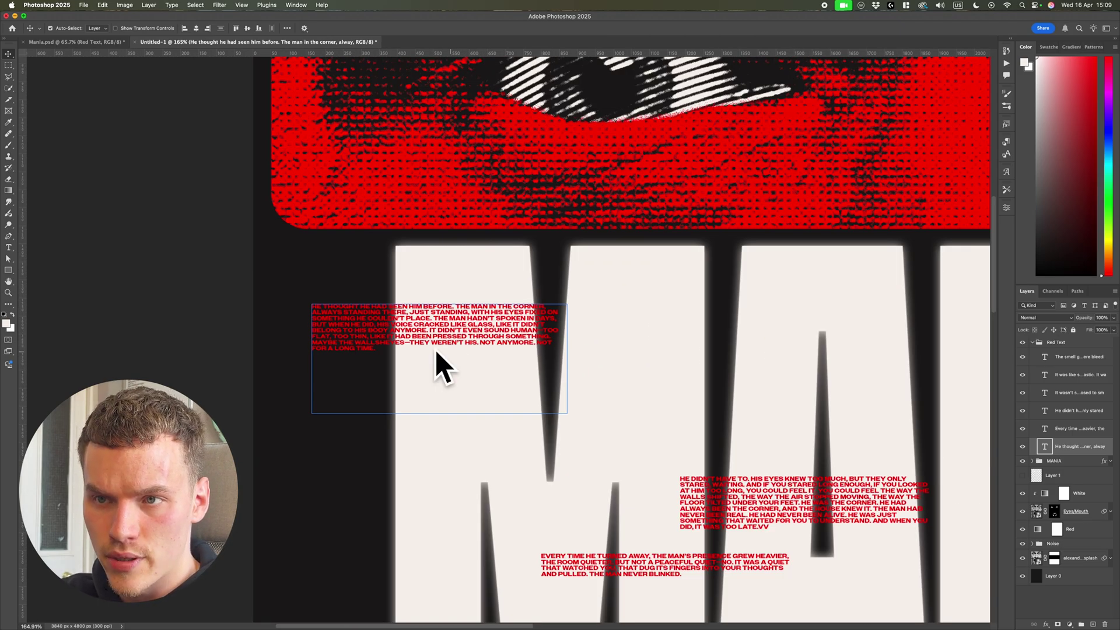
- Examine how the small red paragraphs are distributed over the MANIA letters at several magnifications
scroll(593, 325, "down", 2)
scroll(663, 387, "down", 3)
scroll(766, 419, "right", 4)
left_click(585, 465)
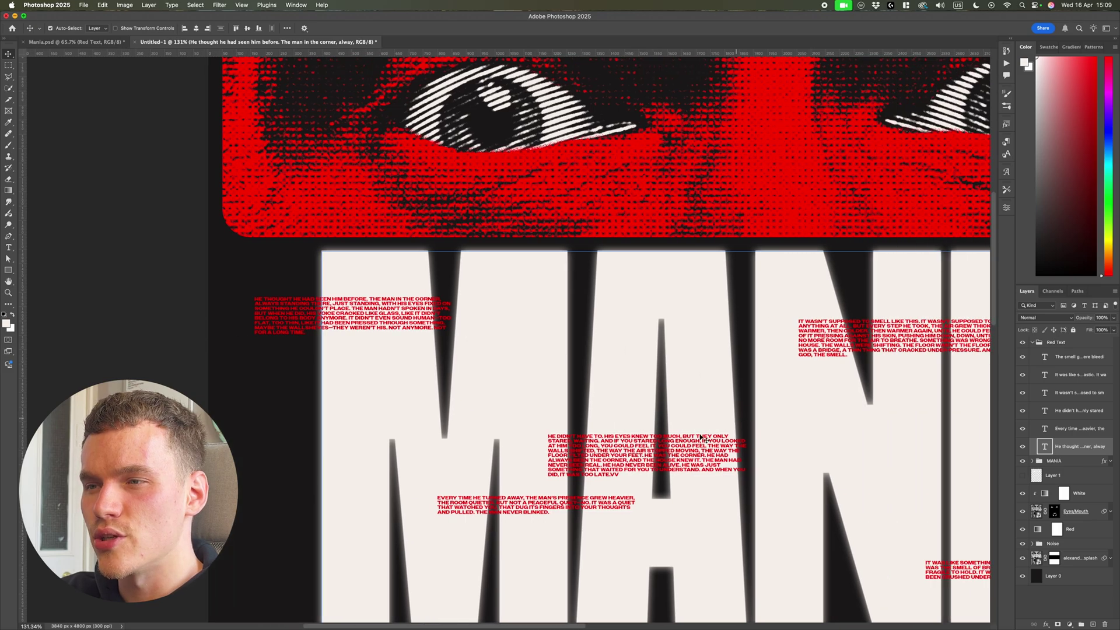
scroll(549, 465, "down", 5)
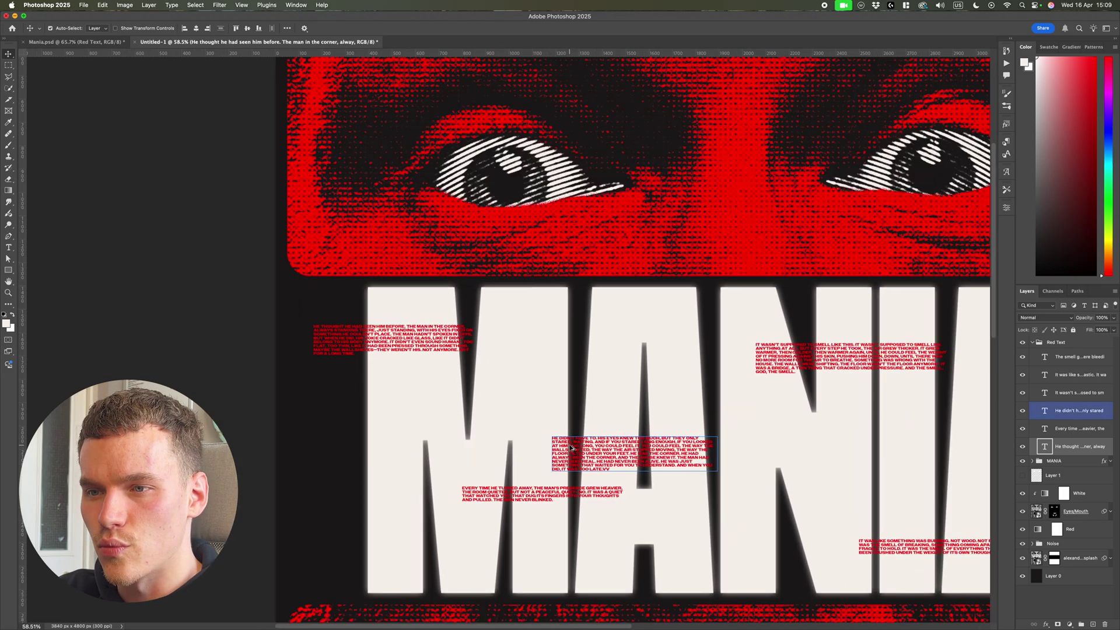
left_click(585, 469)
scroll(601, 467, "right", 3)
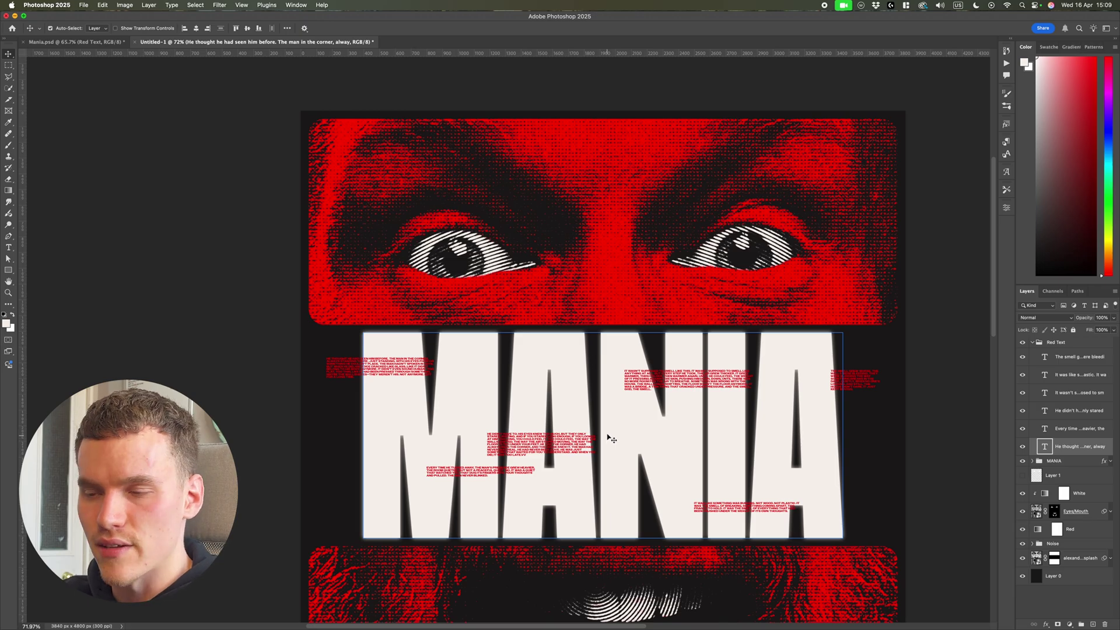
scroll(478, 494, "up", 5)
scroll(478, 494, "down", 5)
scroll(475, 467, "right", 3)
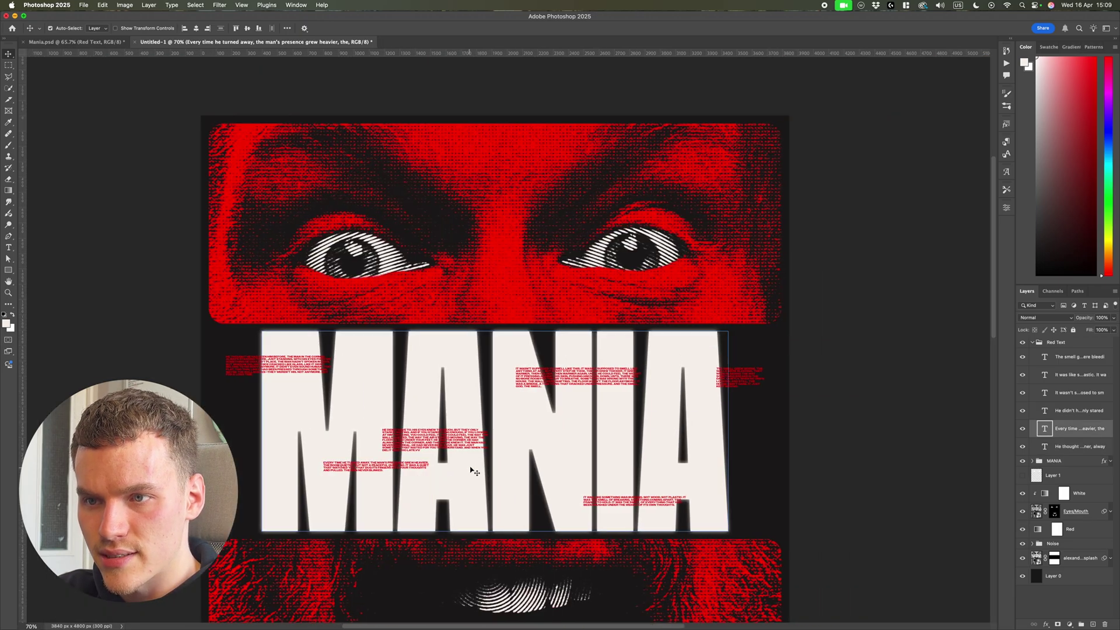
- Try moving the paragraph over the N leftward, the lower I/A paragraph up and left, and the far-right paragraph onto the final letters
left_click(571, 371)
scroll(570, 372, "up", 3)
left_click_drag(571, 374, 556, 373)
scroll(589, 382, "down", 4)
scroll(605, 492, "up", 4)
left_click_drag(652, 500, 607, 476)
scroll(663, 475, "down", 3)
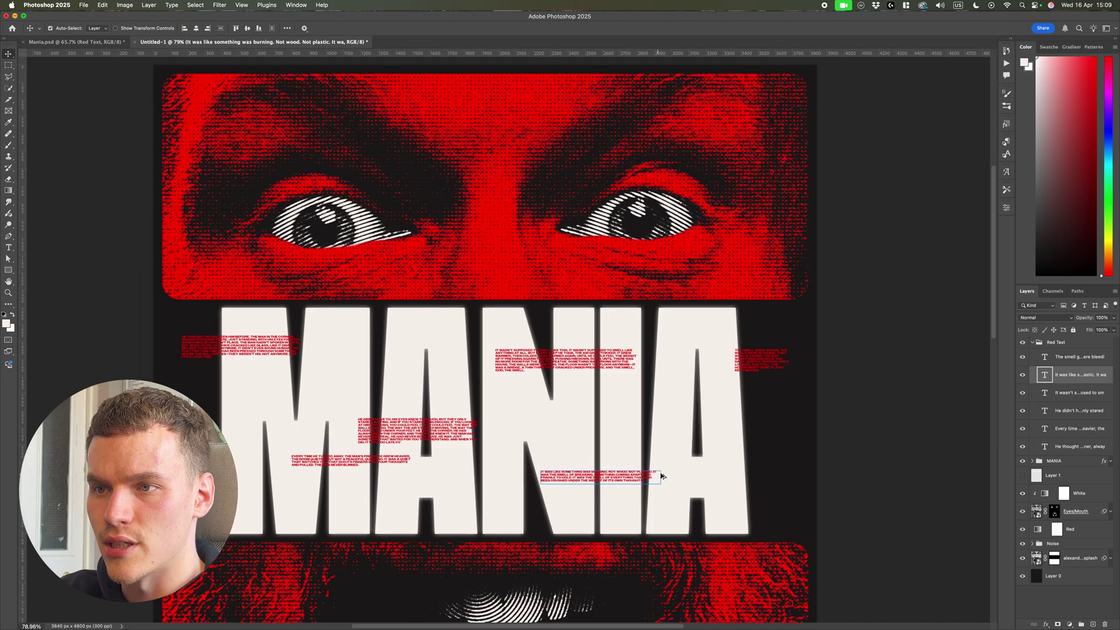
scroll(710, 418, "up", 4)
left_click(711, 418)
left_click_drag(711, 418, 581, 492)
scroll(637, 477, "down", 5)
left_click(746, 481)
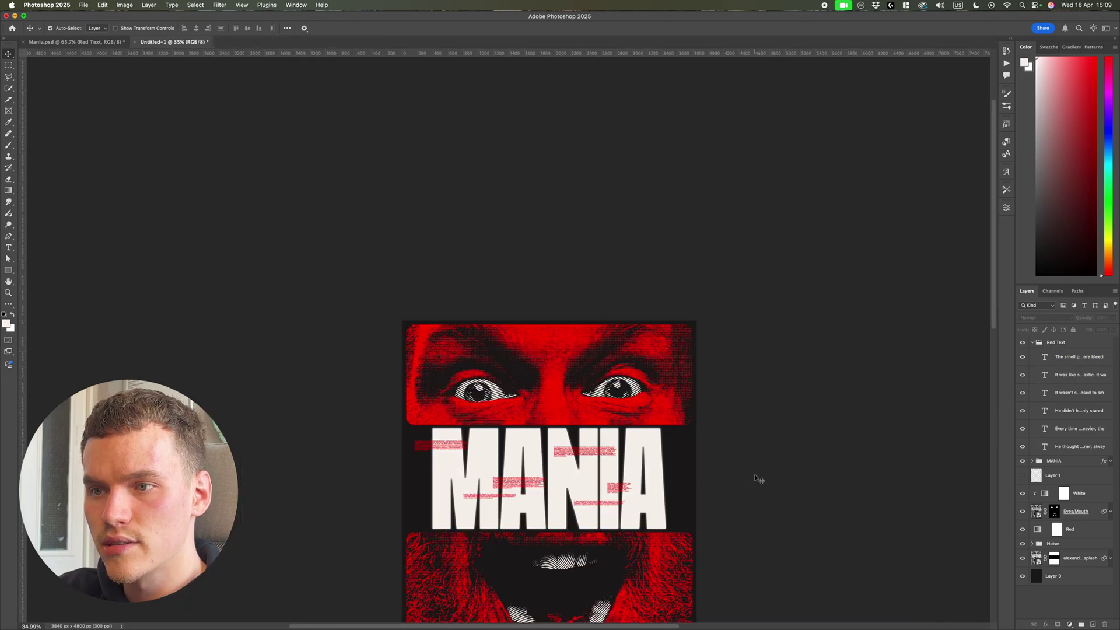
- Undo the three latest paragraph moves over the MANIA lettering
scroll(758, 478, "down", 4)
scroll(552, 404, "up", 3)
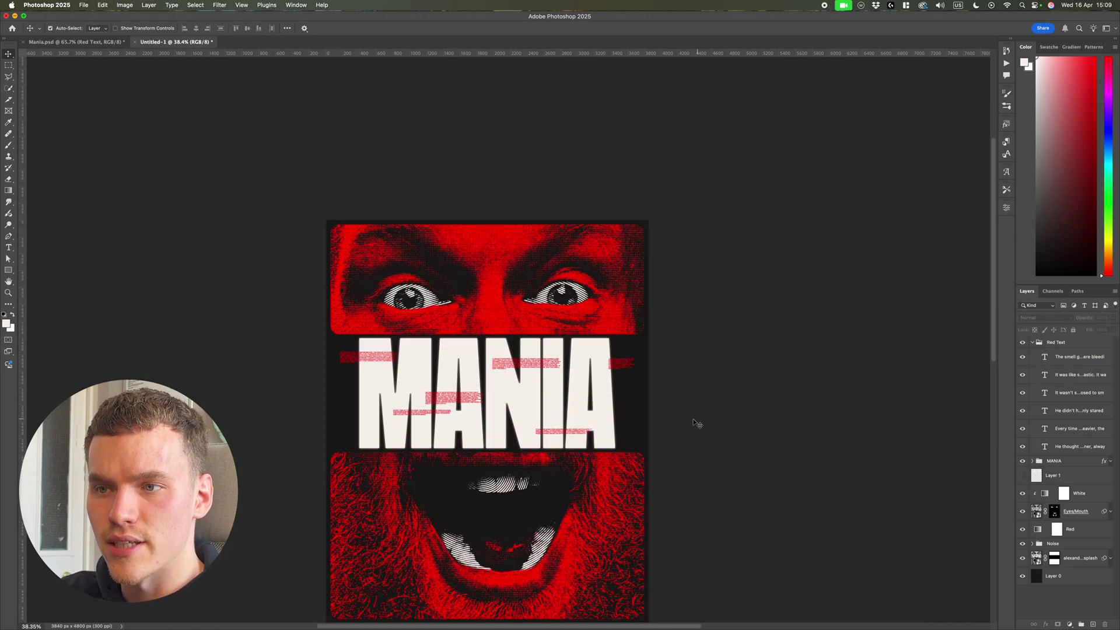
scroll(517, 424, "up", 3)
key("super+z")
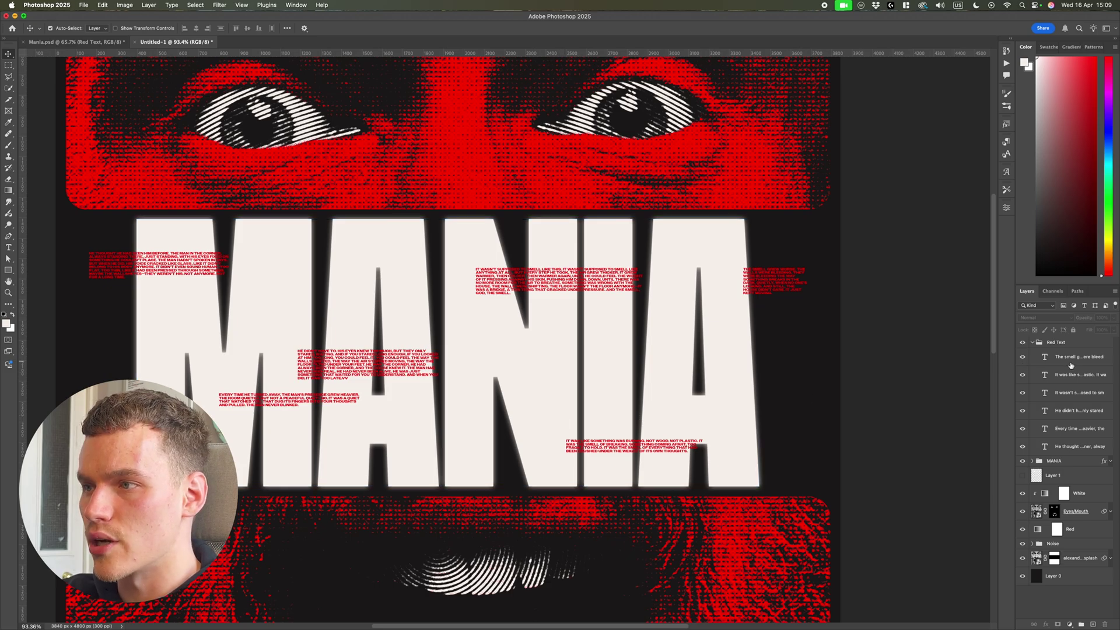
- Collapse the Red Text group and apply a copy of the MANIA group's layer style to it
left_click(1033, 343)
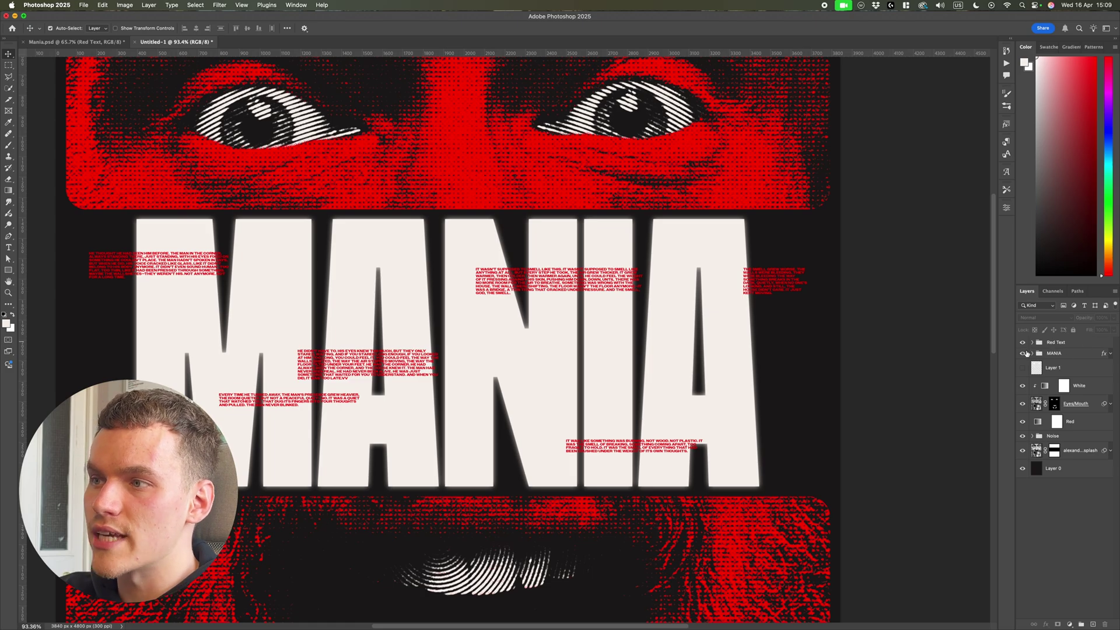
left_click(1024, 354)
left_click(1024, 354)
right_click(1076, 355)
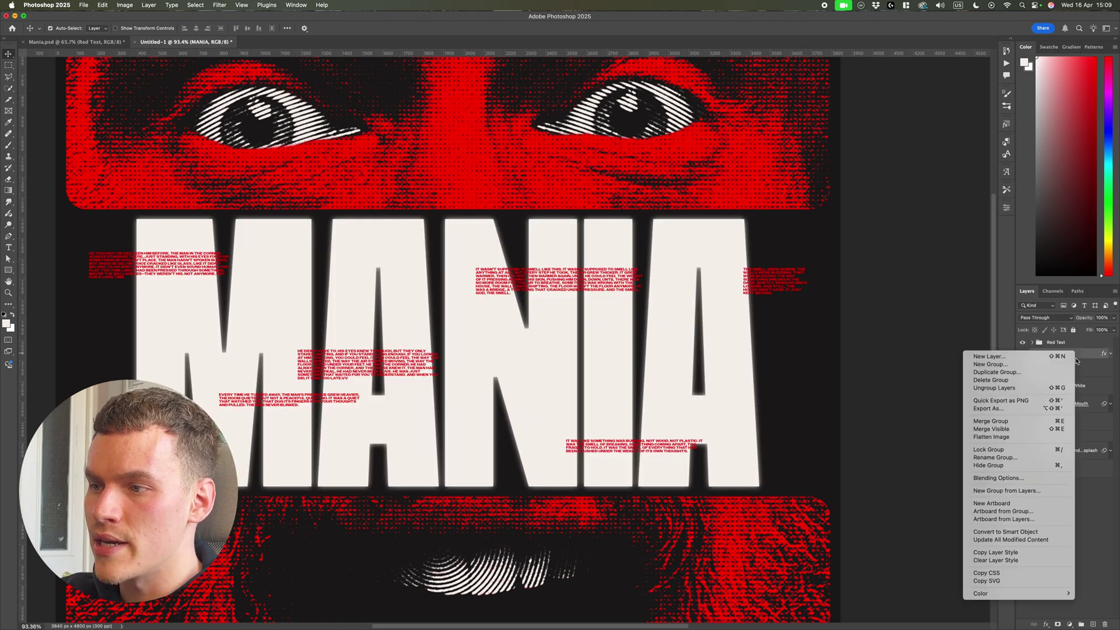
left_click(1075, 344)
right_click(1075, 343)
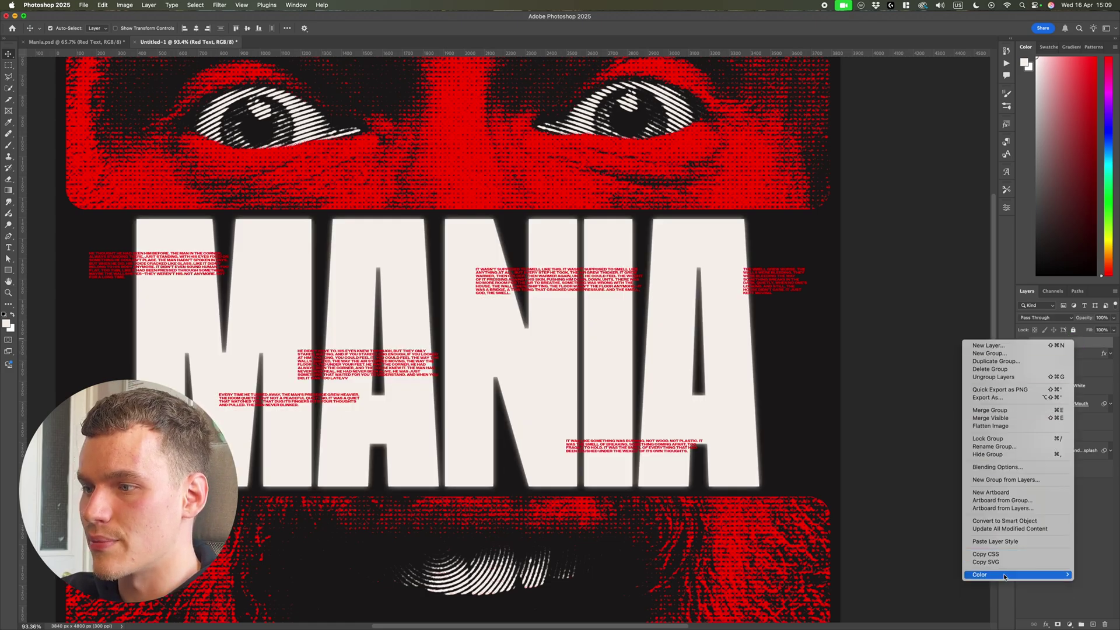
left_click(996, 542)
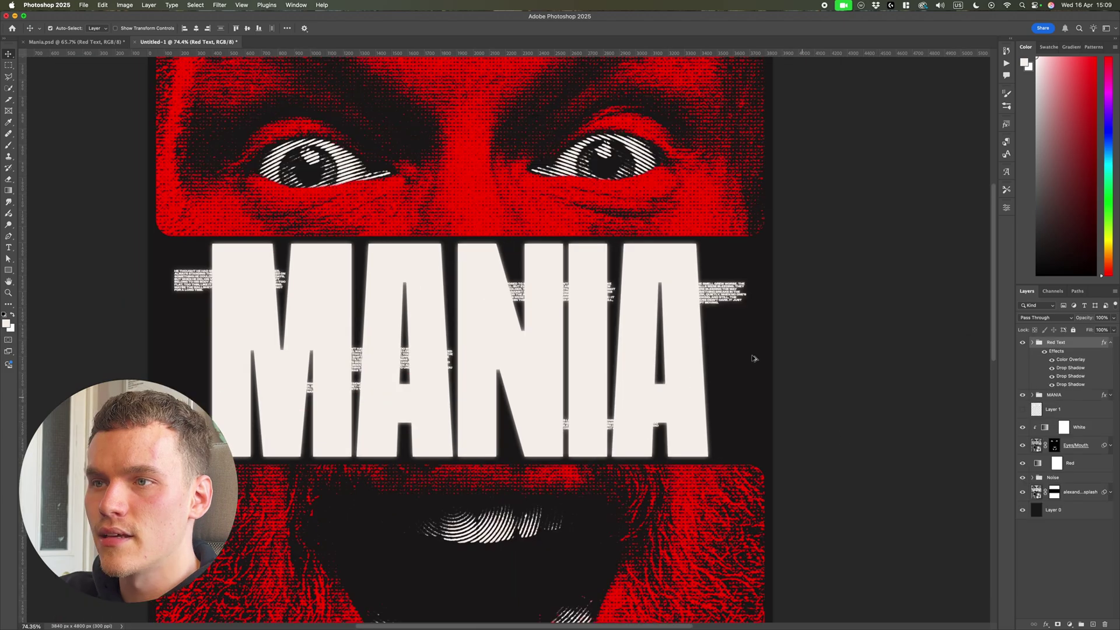
- Set the Red Text group's Color Overlay to the poster's red, #ff0000
double_click(1072, 360)
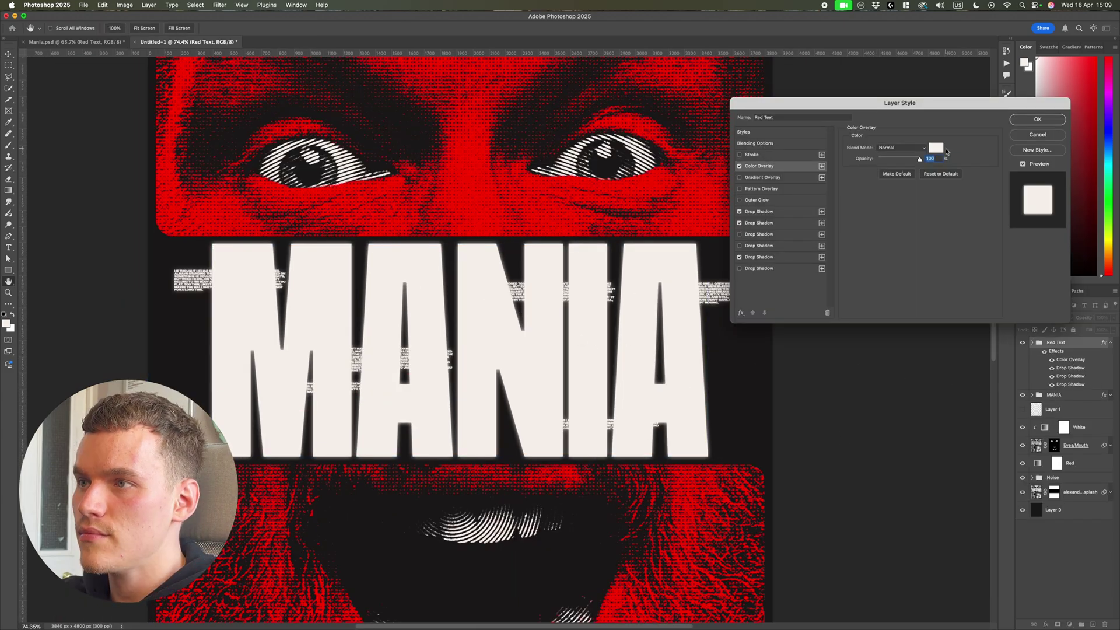
left_click(936, 147)
left_click(687, 506)
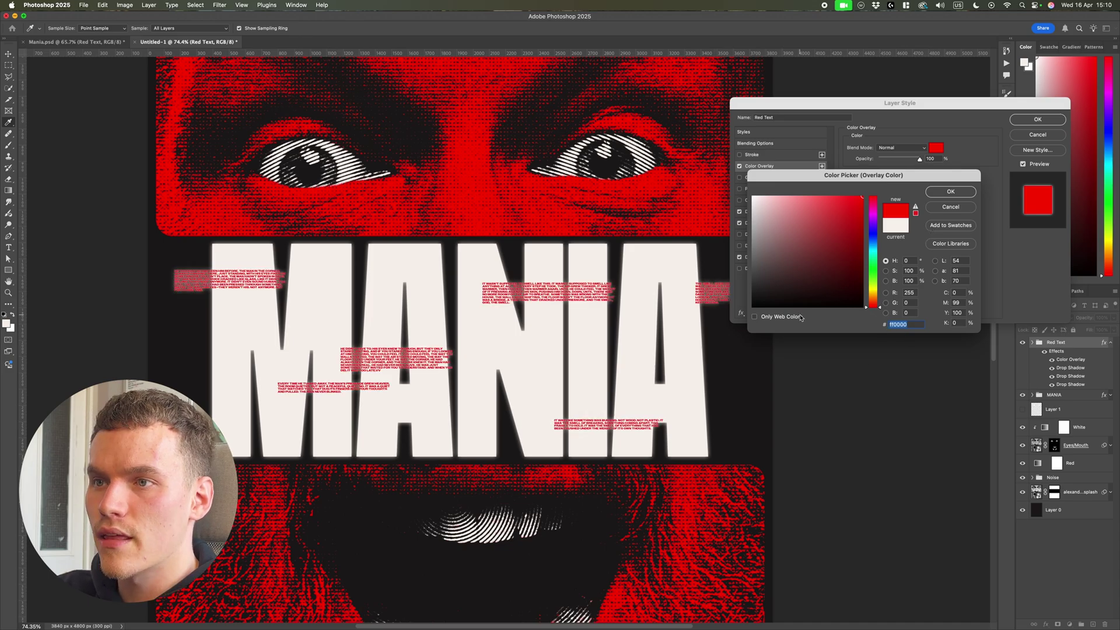
left_click(963, 193)
scroll(542, 350, "up", 3)
scroll(572, 283, "up", 1)
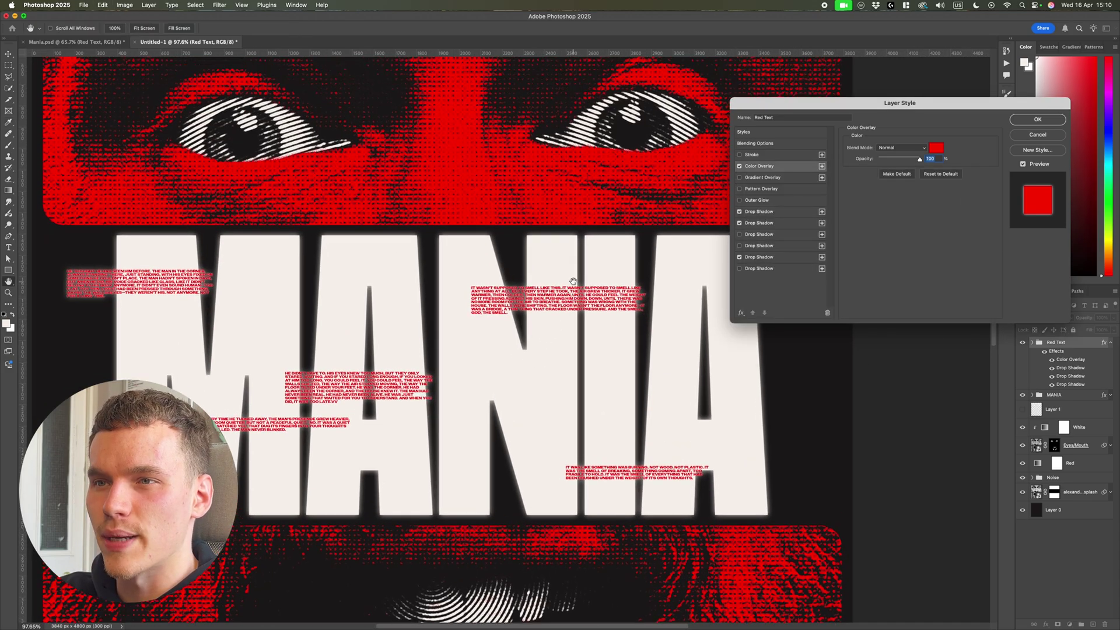
- Recolor the Red Text group's active Drop Shadow effects from off-white to red, including the 32 px one
left_click(793, 213)
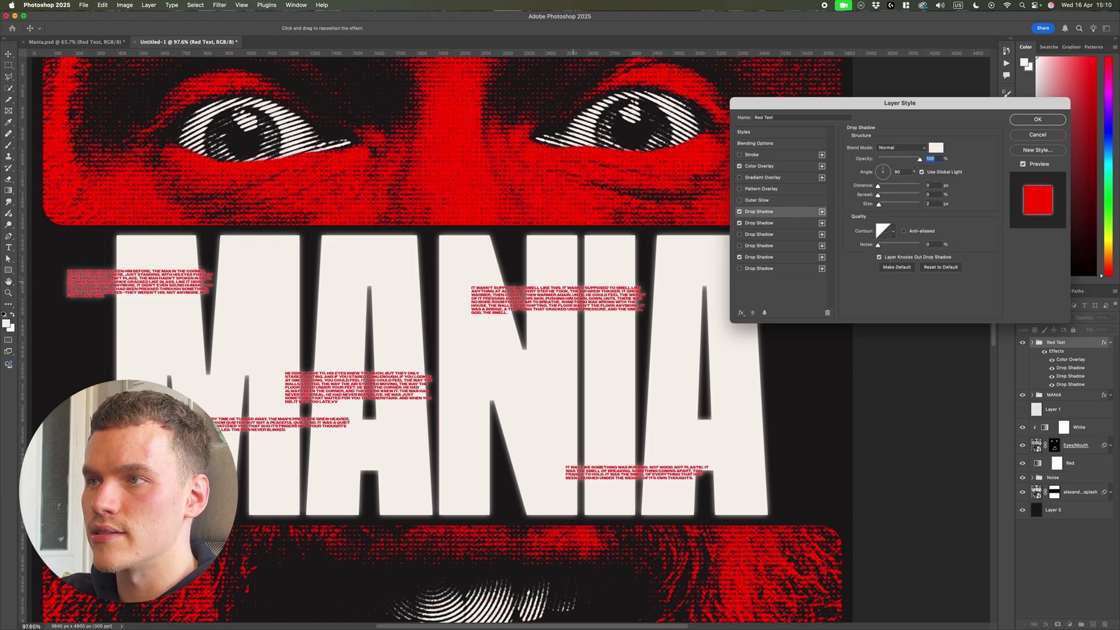
left_click(795, 224)
left_click(797, 246)
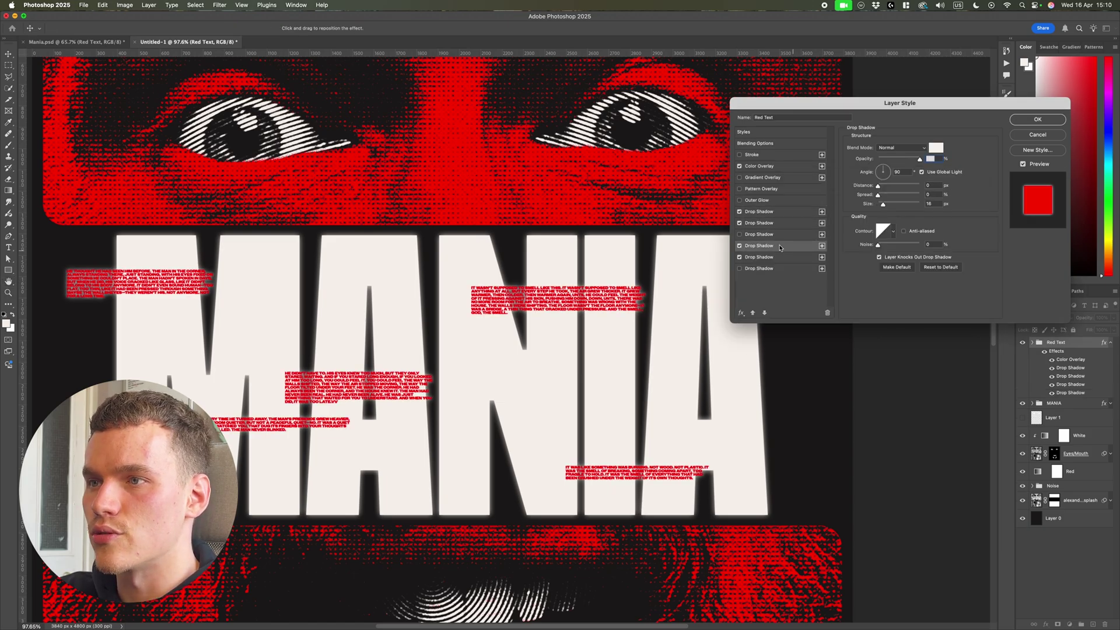
left_click(937, 147)
left_click(858, 156)
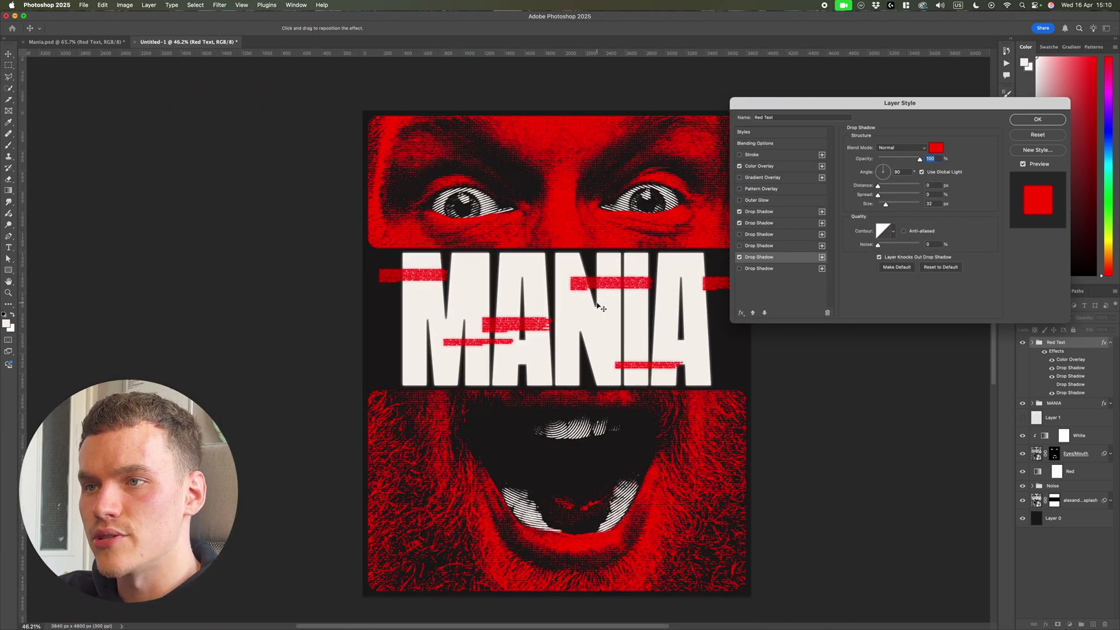
scroll(601, 308, "up", 5)
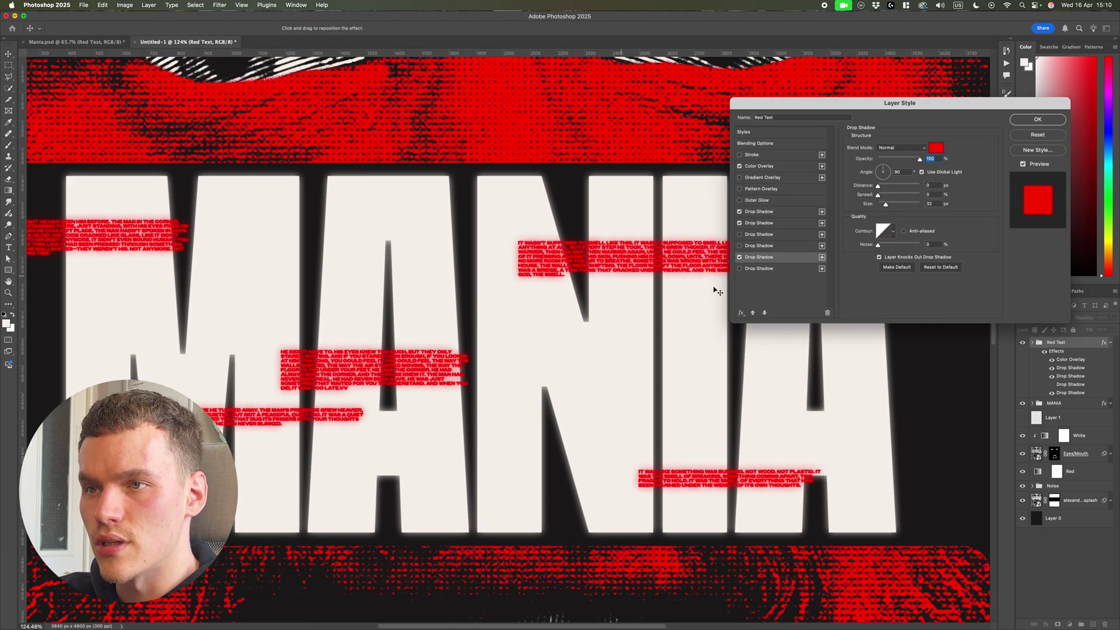
scroll(717, 292, "up", 2)
- Turn off the Red Text group's 32 px drop shadow and the second drop shadow in its effects list
left_click(740, 258)
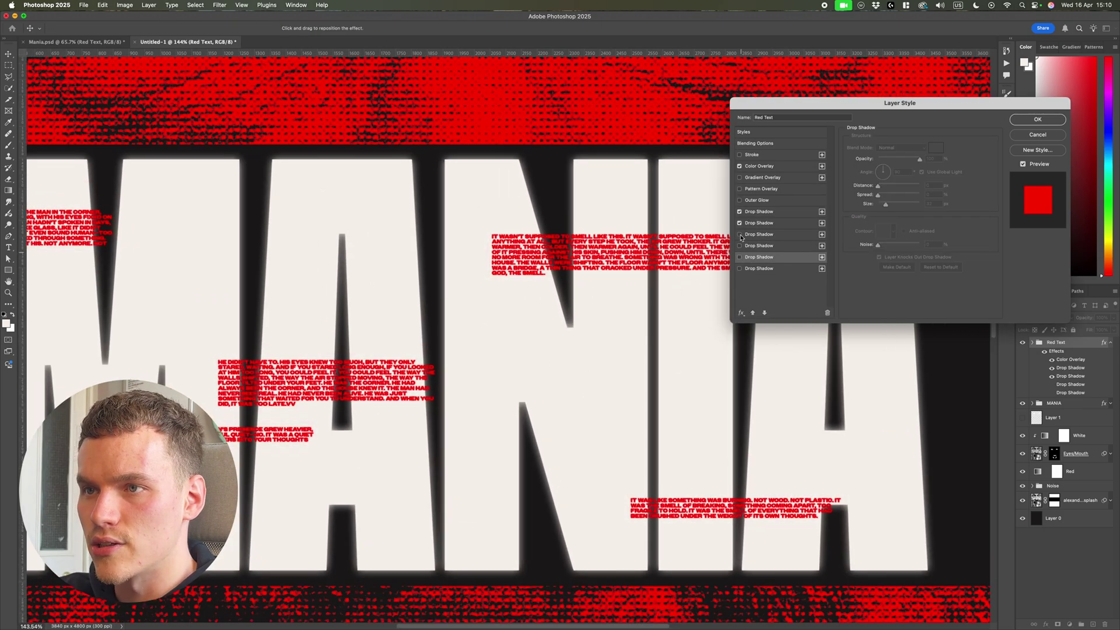
scroll(600, 261, "down", 8)
scroll(683, 253, "up", 7)
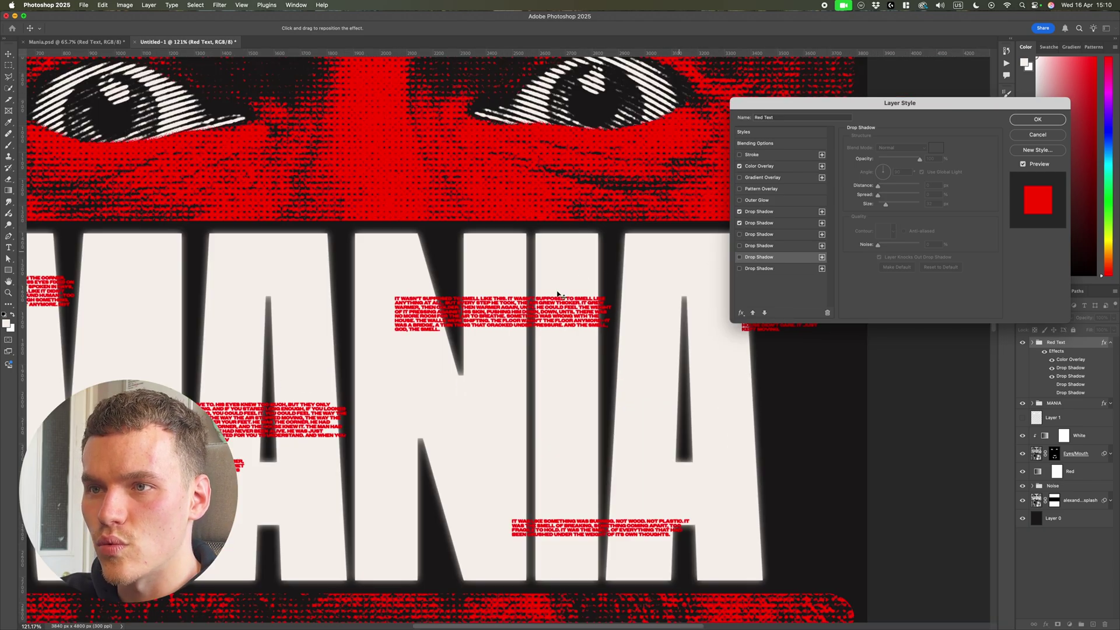
scroll(559, 306, "up", 6)
left_click(740, 223)
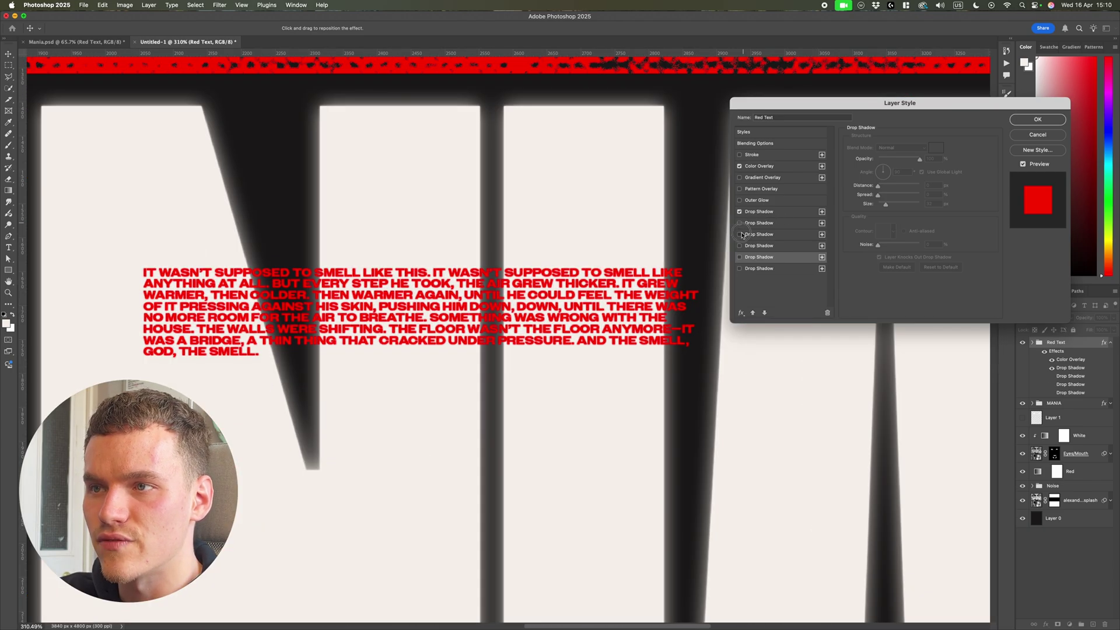
- Enable the Red Text group's 8 px drop shadow in red at 50% opacity and apply the layer style
left_click(740, 234)
left_click(936, 148)
key("Return")
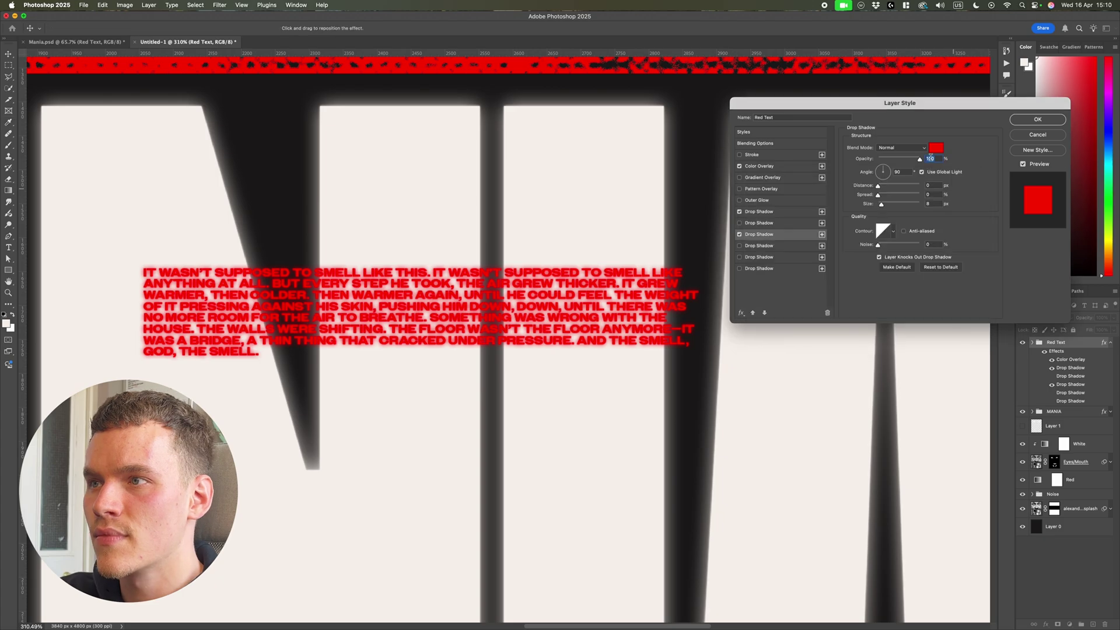
type("50")
key("Return")
key("super+0")
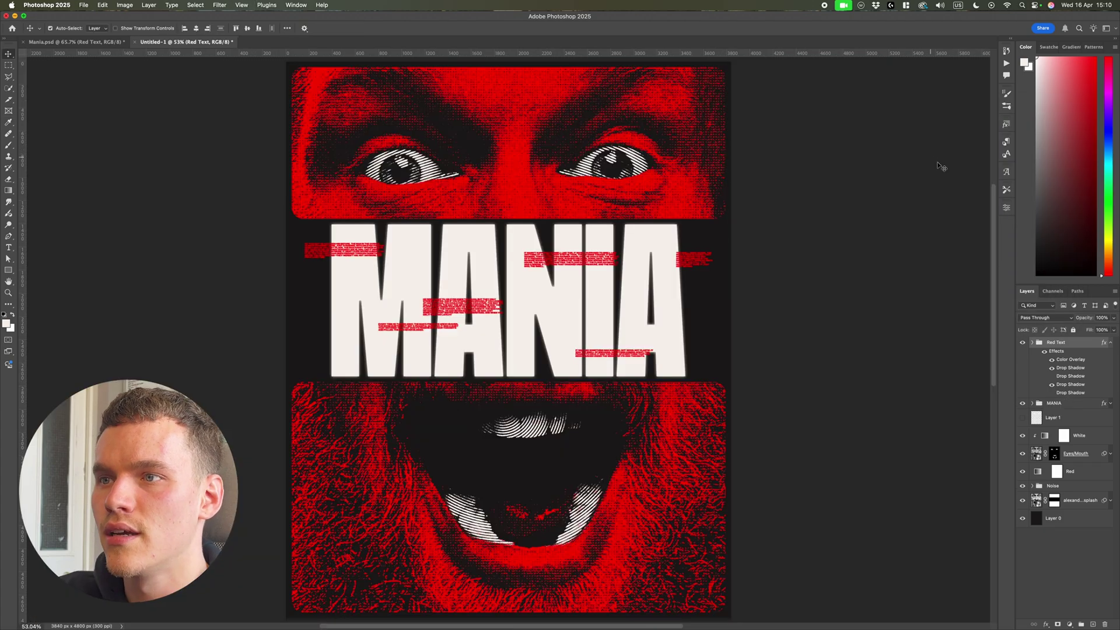
- Move the paragraphs over the first A and the lower final I and A slightly upward, and collapse the Red Text group
scroll(643, 357, "up", 5)
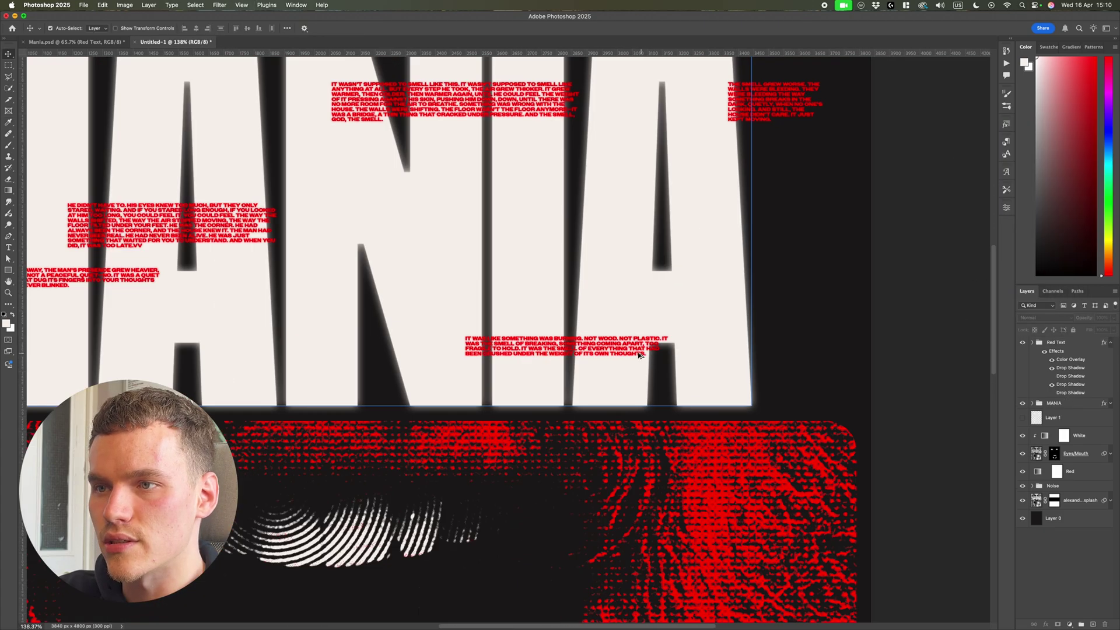
left_click(641, 353)
scroll(639, 350, "down", 5)
left_click(810, 328)
scroll(403, 260, "up", 4)
left_click(564, 305)
scroll(565, 304, "down", 5)
left_click(842, 330)
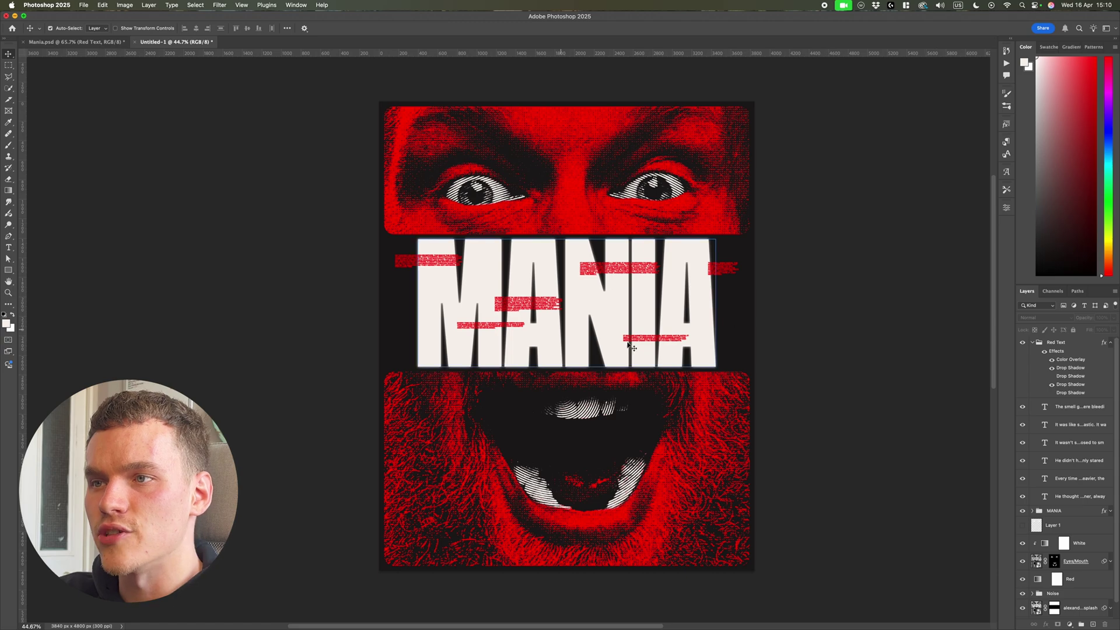
left_click(1036, 344)
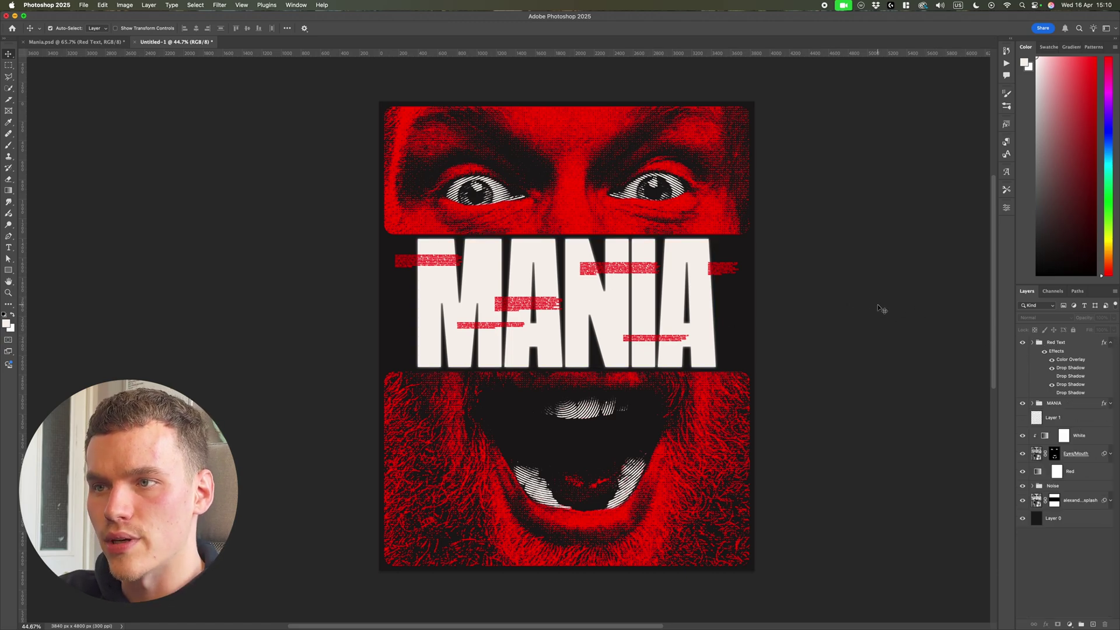
scroll(838, 324, "up", 2)
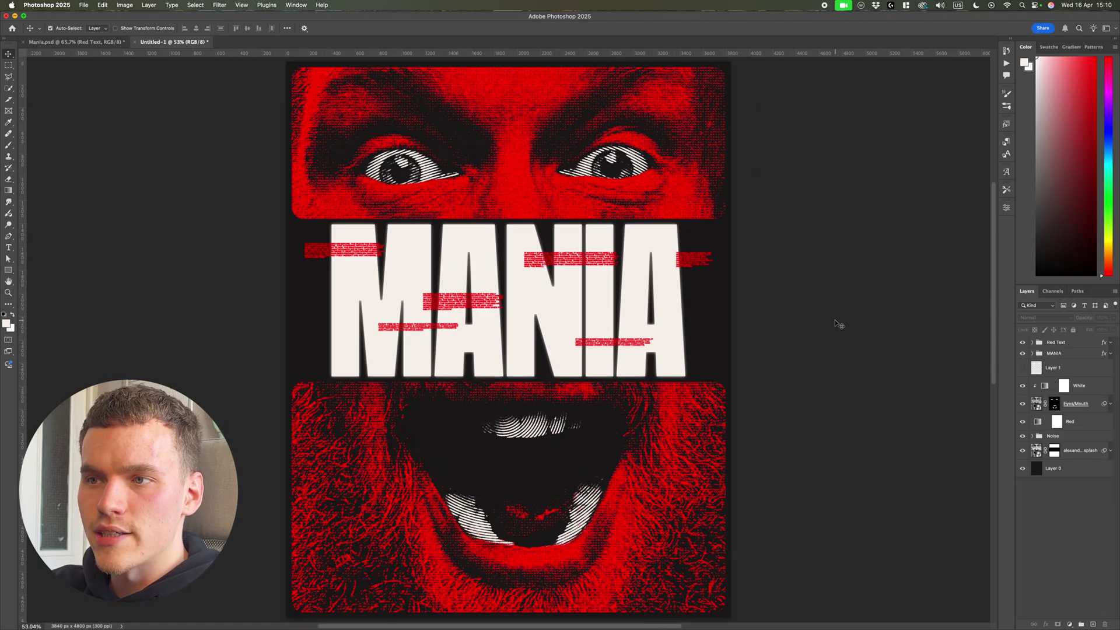
- Add a new layer above the Red Text group and choose the 2800 px splatter brush for the Brush tool
key("b")
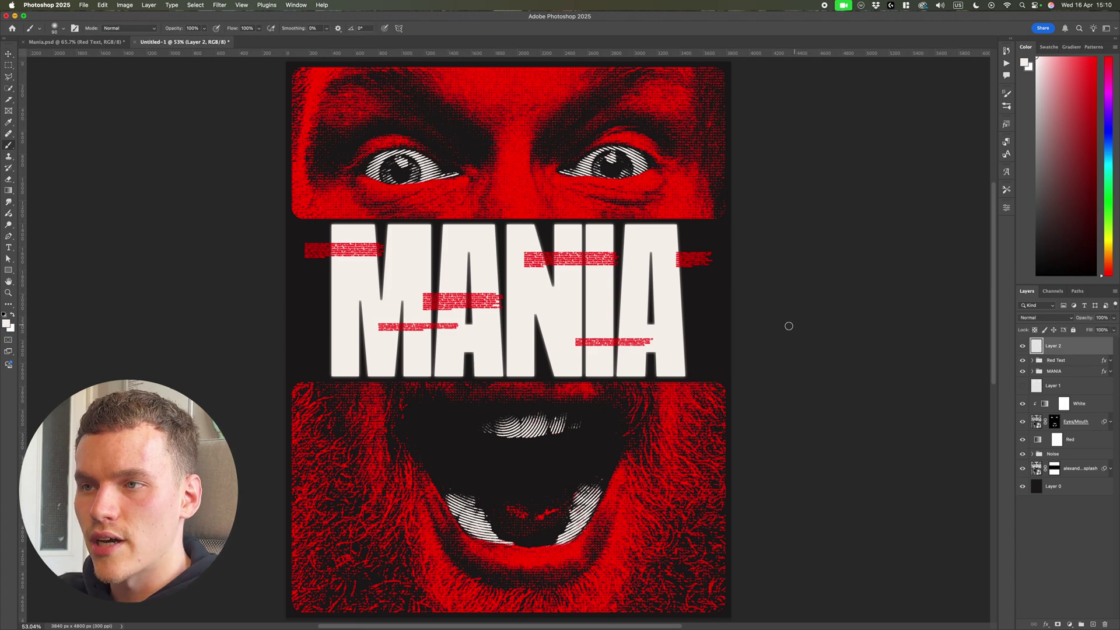
scroll(546, 320, "up", 2)
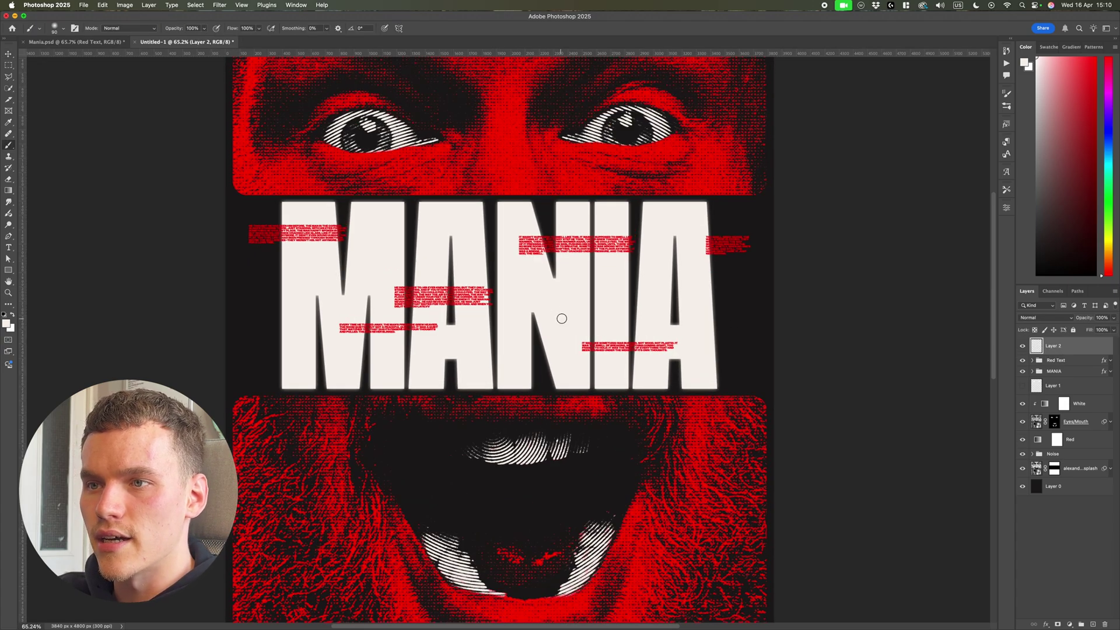
left_click(1092, 624)
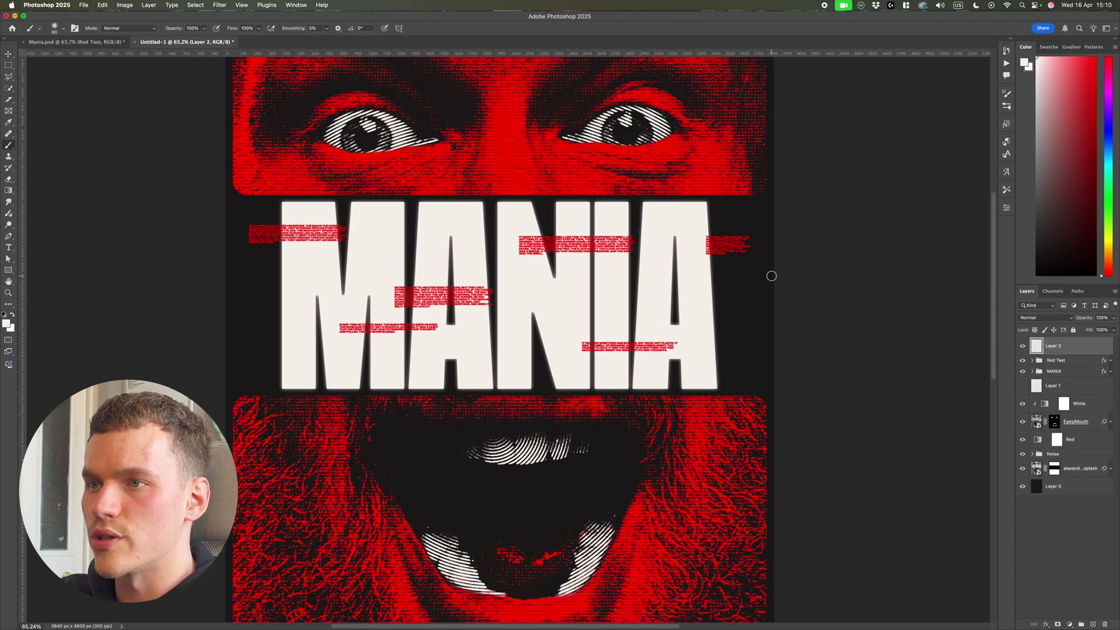
left_click(64, 32)
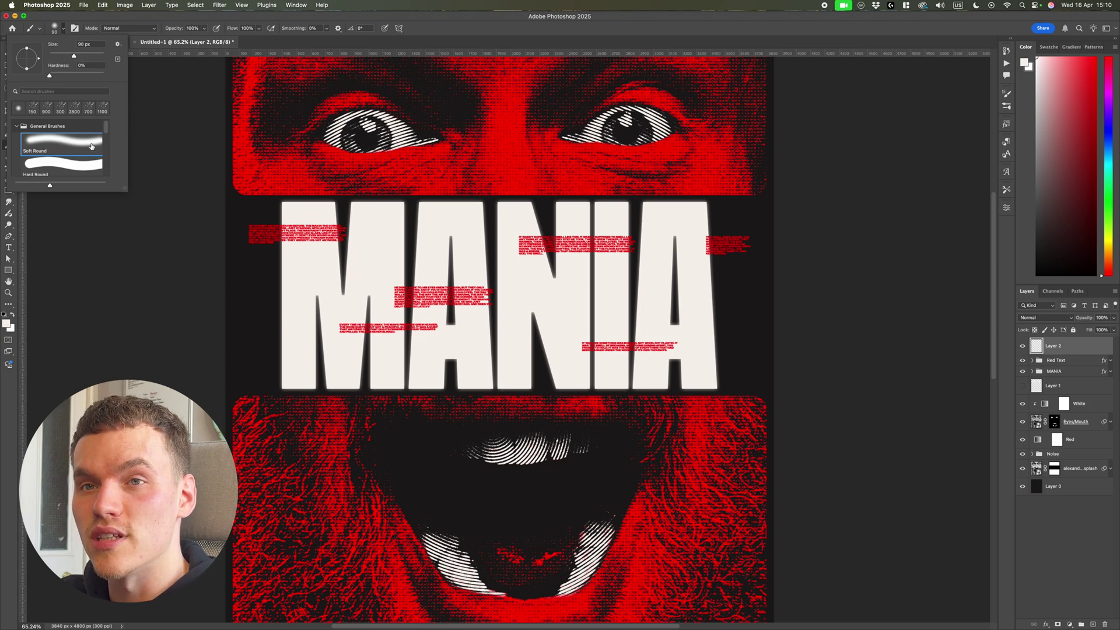
left_click(32, 107)
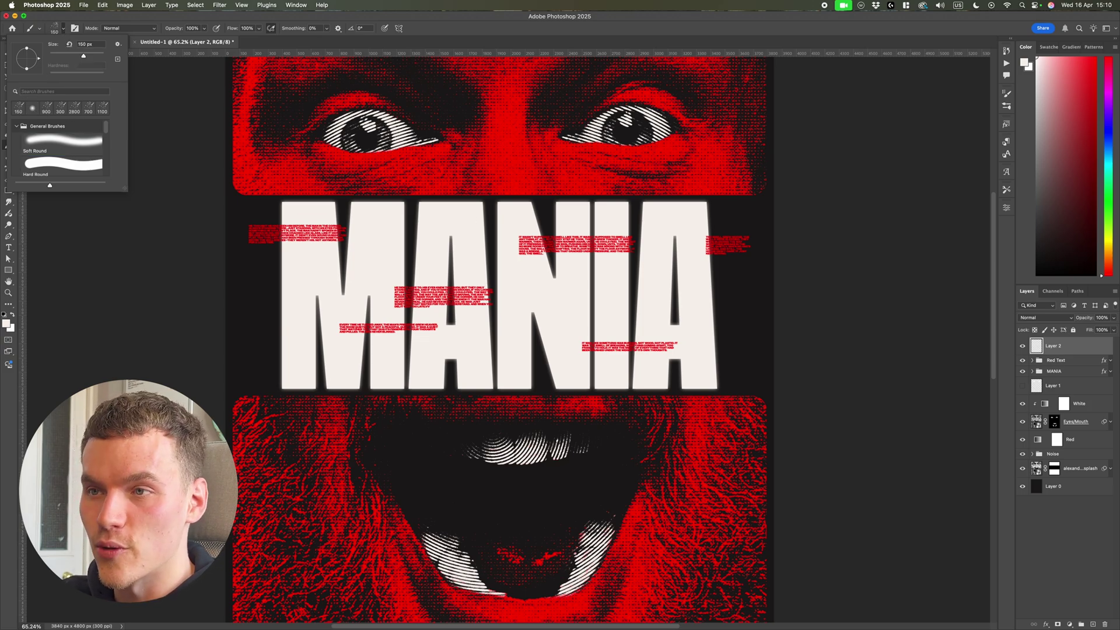
left_click(74, 106)
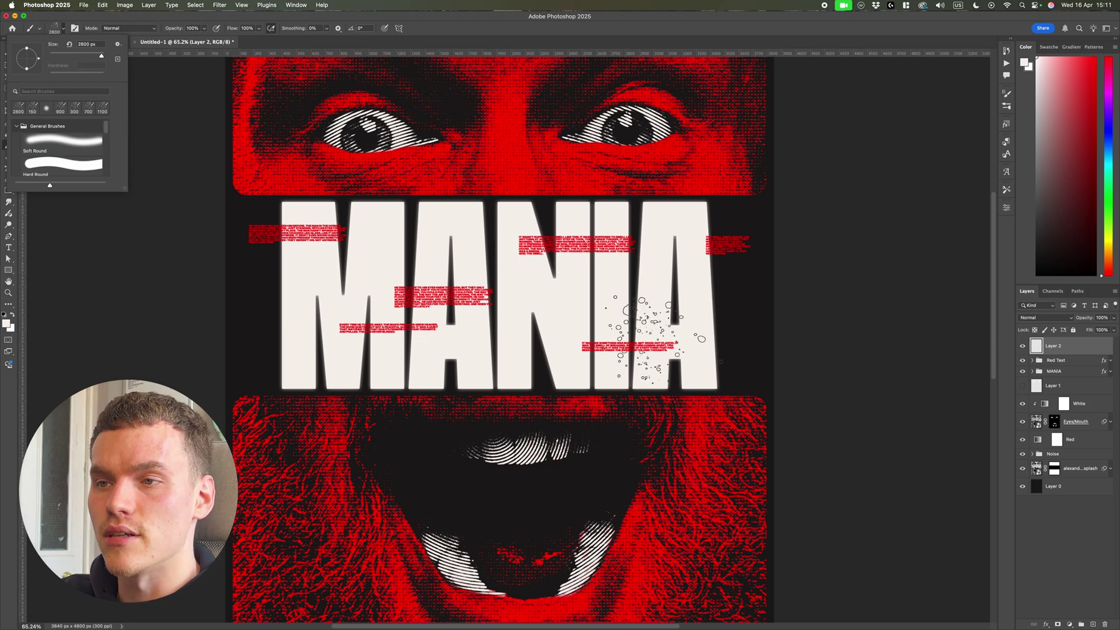
- Try an off-white splatter stamp beside the title's final A on the new layer, and undo it
left_click(766, 354)
scroll(630, 314, "up", 3)
key("super+z")
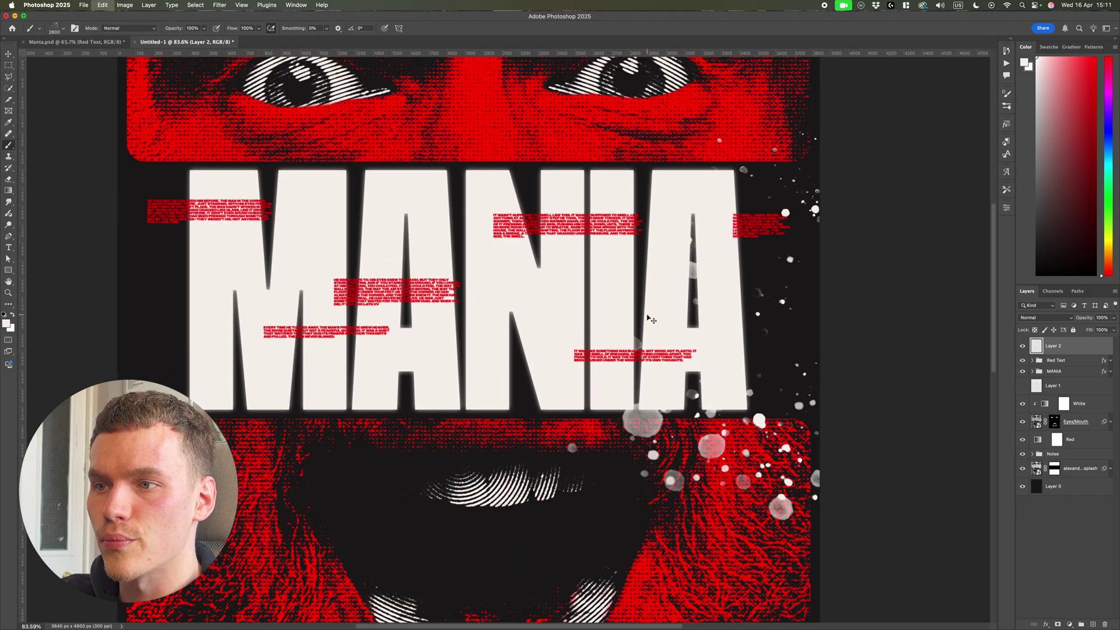
- Reduce the splatter brush size to 500 px
scroll(657, 319, "down", 2)
key("[")
key("bracketleft")
key("bracketleft")
key("bracketleft")
key("bracketleft")
key("bracketleft")
key("bracketleft")
key("bracketleft")
key("bracketleft")
key("bracketleft")
key("bracketleft")
key("bracketleft")
key("bracketleft")
key("bracketleft")
key("bracketleft")
key("bracketleft")
key("bracketleft")
key("bracketleft")
key("bracketleft")
key("bracketleft")
key("bracketleft")
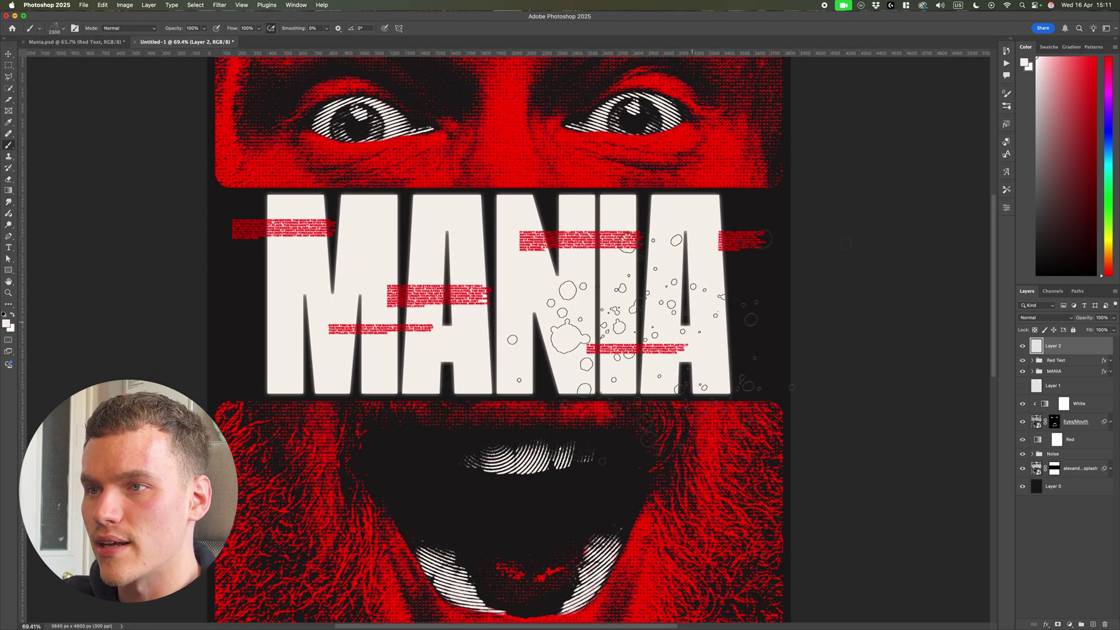
key("bracketleft")
key("bracketleft")
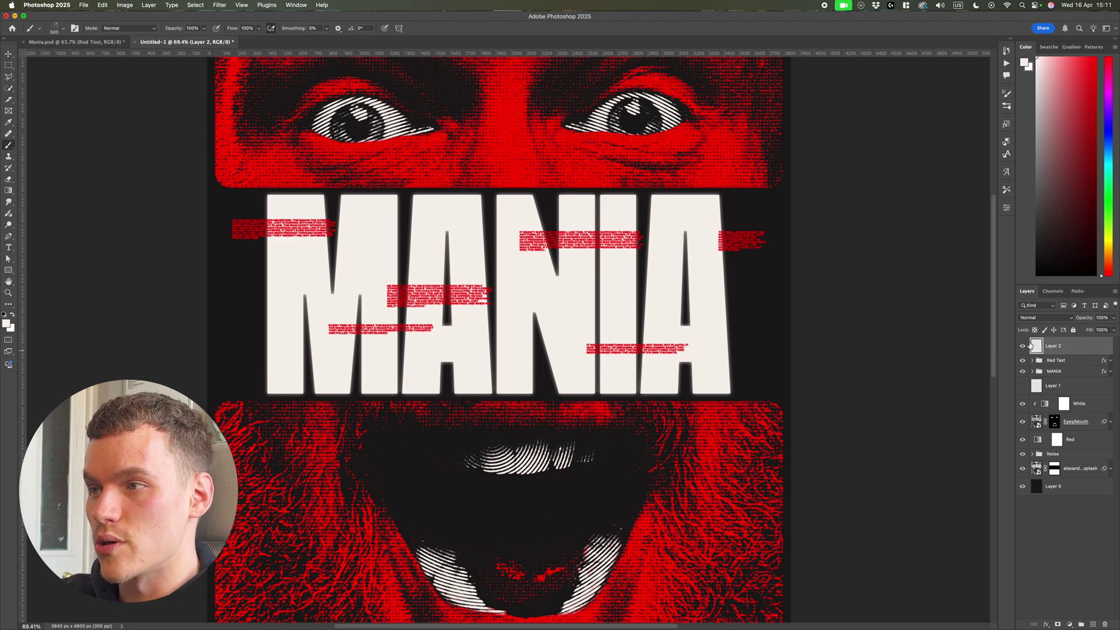
- Set the foreground colour to red #ff0000 and reduce the splatter brush to 300 px
left_click(9, 324)
left_click(503, 137)
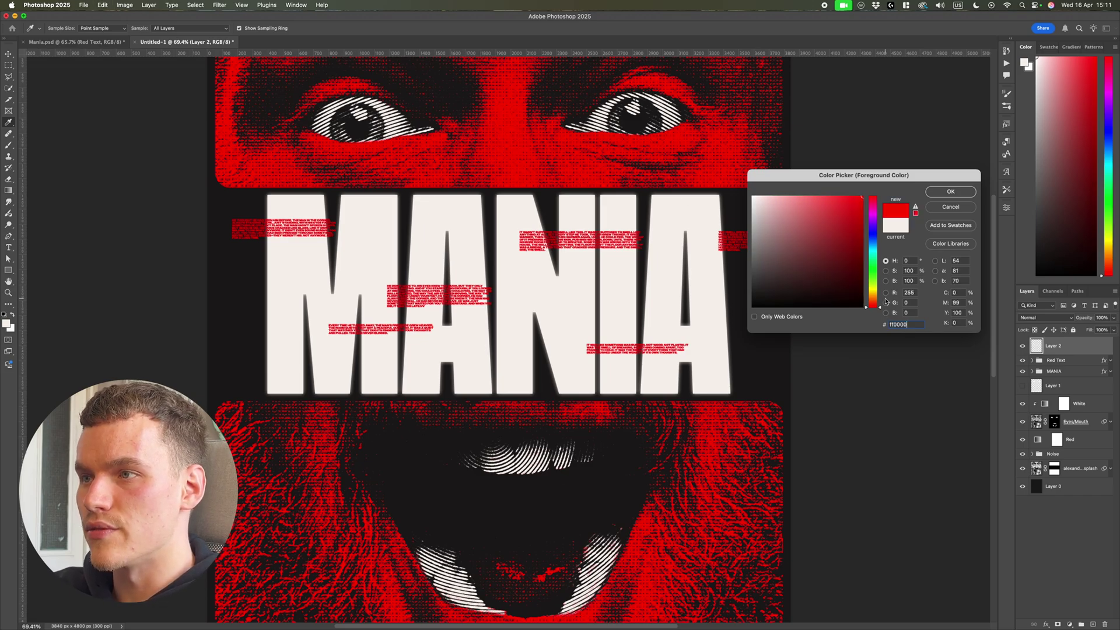
left_click(951, 191)
key("b")
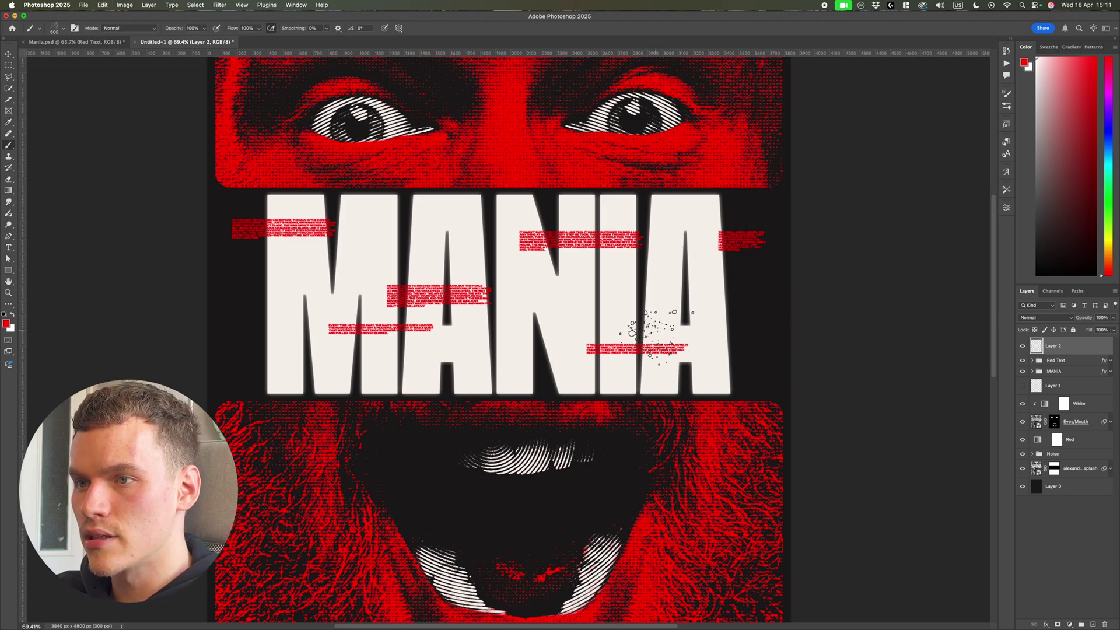
key("bracketleft")
key("bracketleft")
key("bracketleft")
key("bracketright")
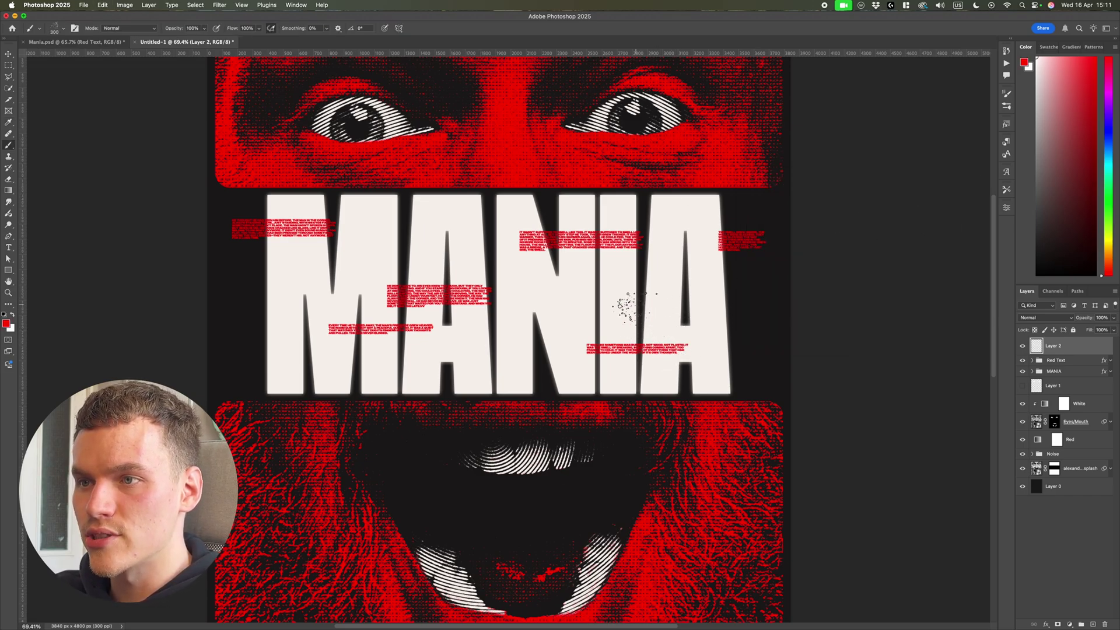
- Try red splatter stamps over the title's I and final A, and undo them
left_click(683, 315)
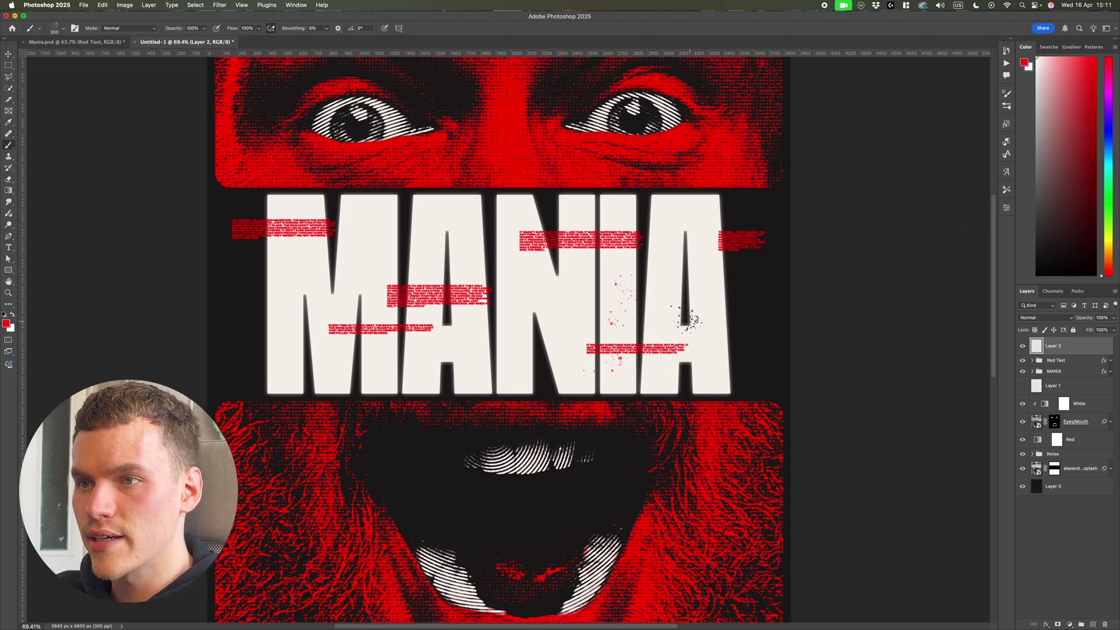
left_click(657, 315)
left_click(658, 312)
left_click_drag(657, 316, 292, 329)
scroll(601, 284, "down", 1)
key("super+z")
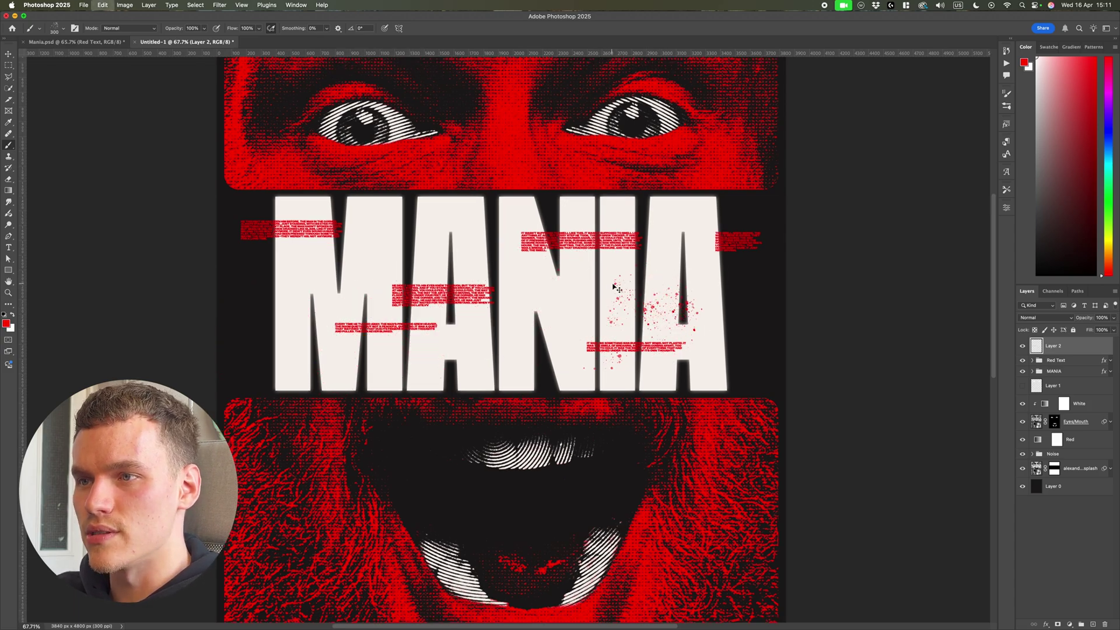
key("super+z")
- Stamp small red splatters across the MANIA letters, from the final A's lower corner to the M
scroll(657, 338, "down", 5)
scroll(657, 339, "up", 5)
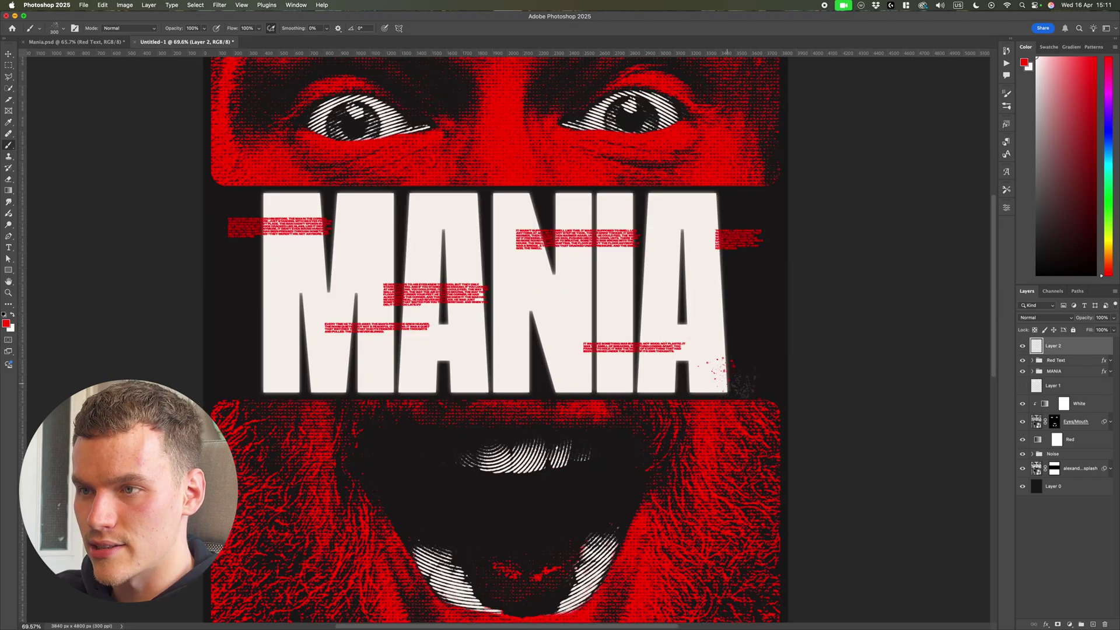
left_click(621, 300)
left_click_drag(695, 289, 453, 346)
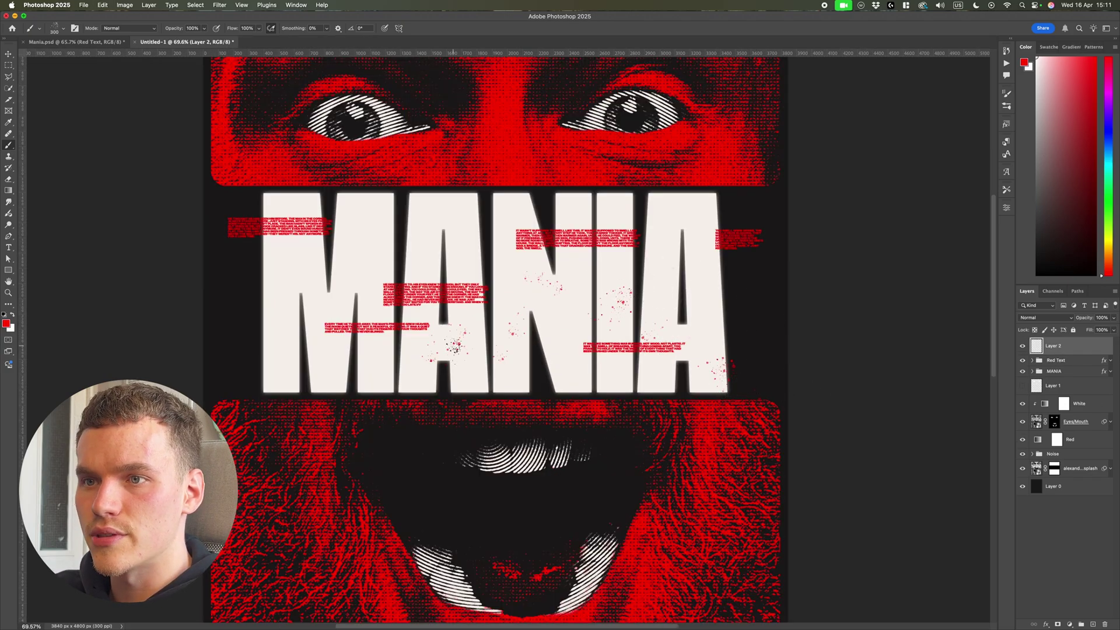
left_click(412, 246)
left_click(314, 251)
left_click(286, 318)
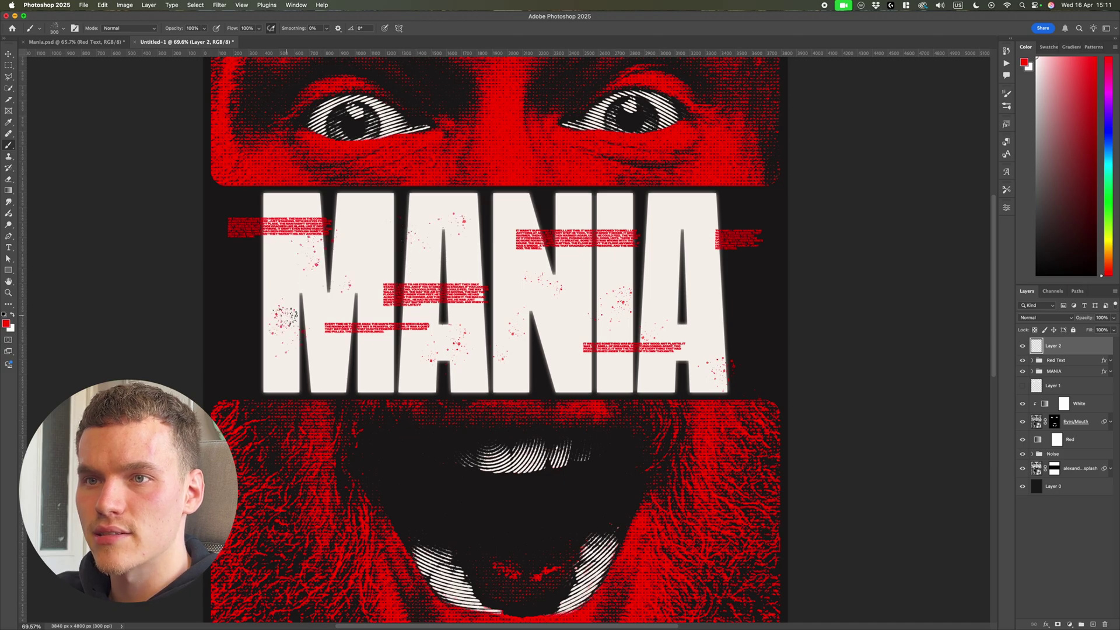
- Enlarge the splatter brush to 700 px and stamp red splatters beside the M's base, in the mouth and around the eyes
key("]")
key("]")
key("]")
key("]")
left_click(246, 374)
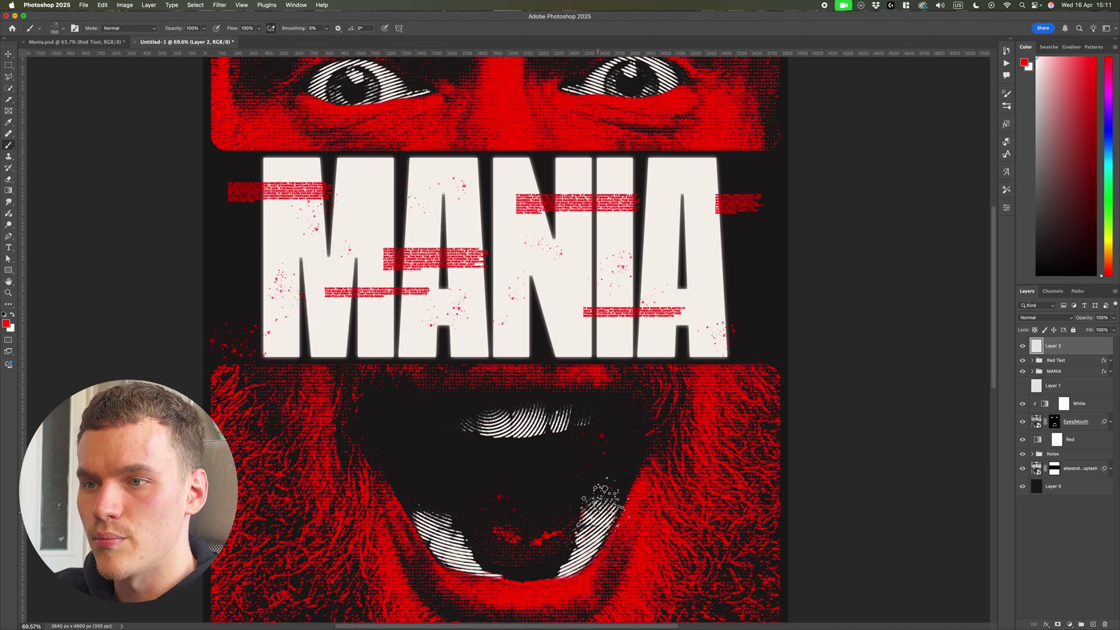
left_click(429, 469)
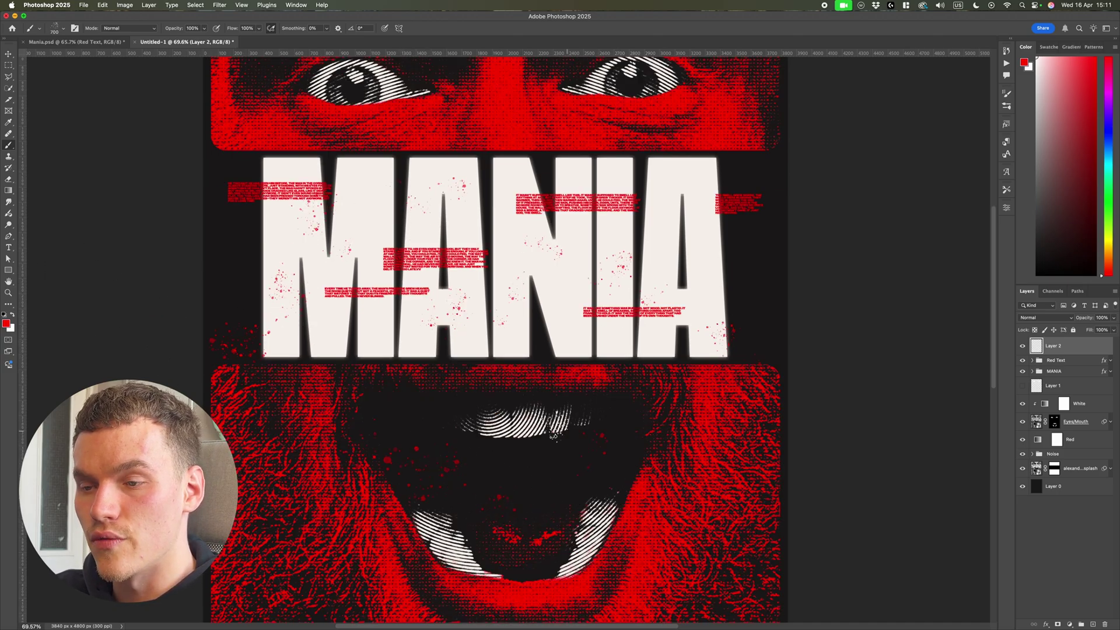
left_click(518, 430)
scroll(525, 442, "down", 1)
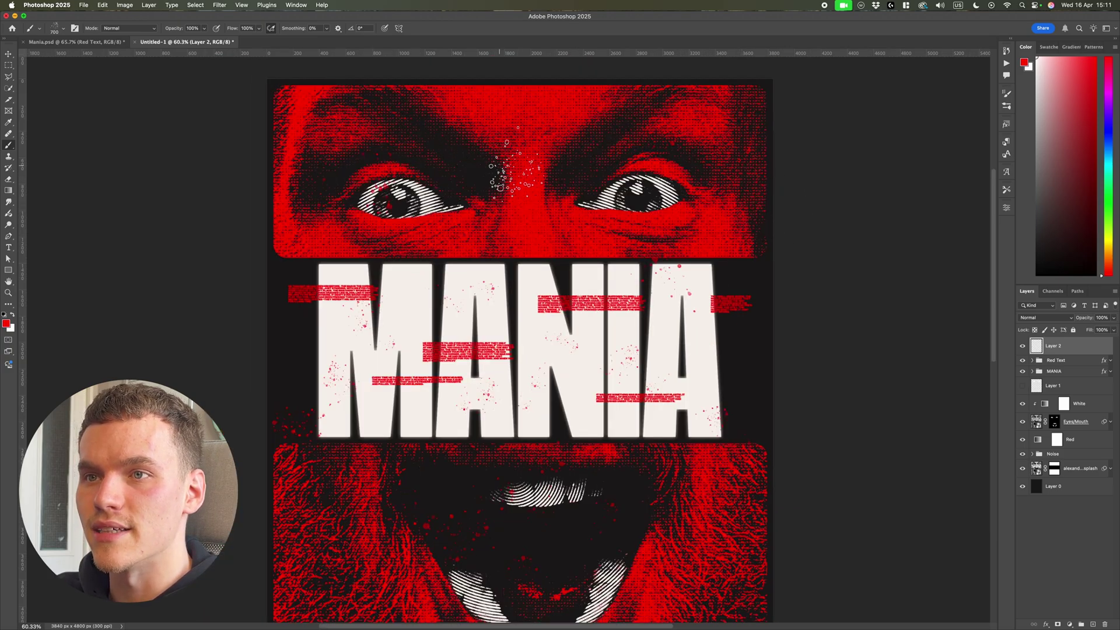
scroll(660, 209, "down", 5)
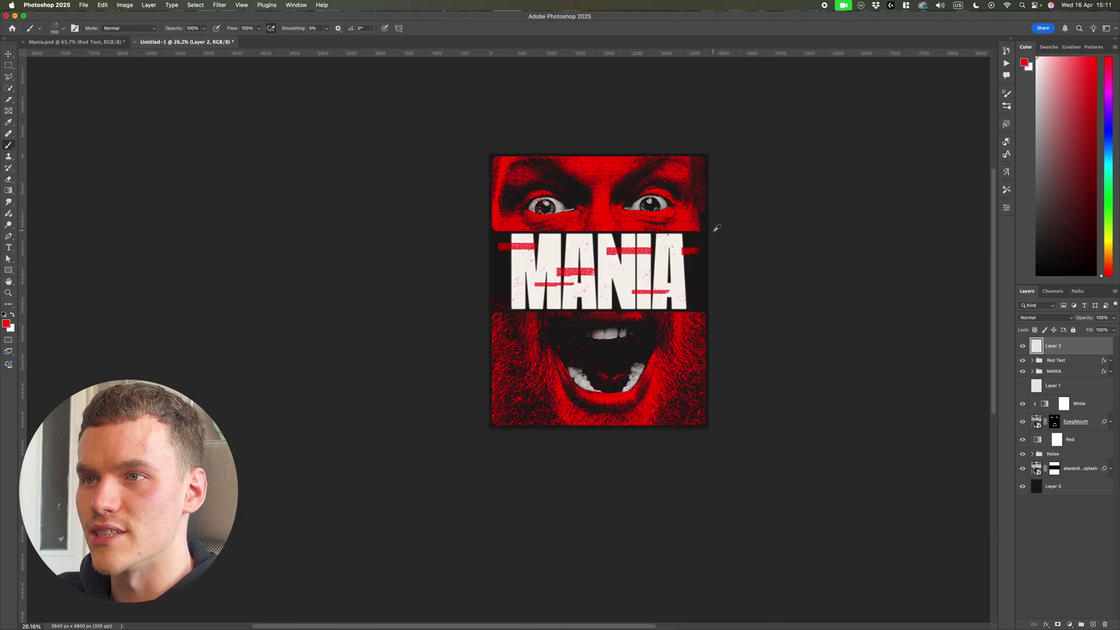
- Set the foreground colour to the title's off-white #f8f2ed and stamp splatters on both sides of the title, the forehead and the mouth
scroll(616, 212, "up", 4)
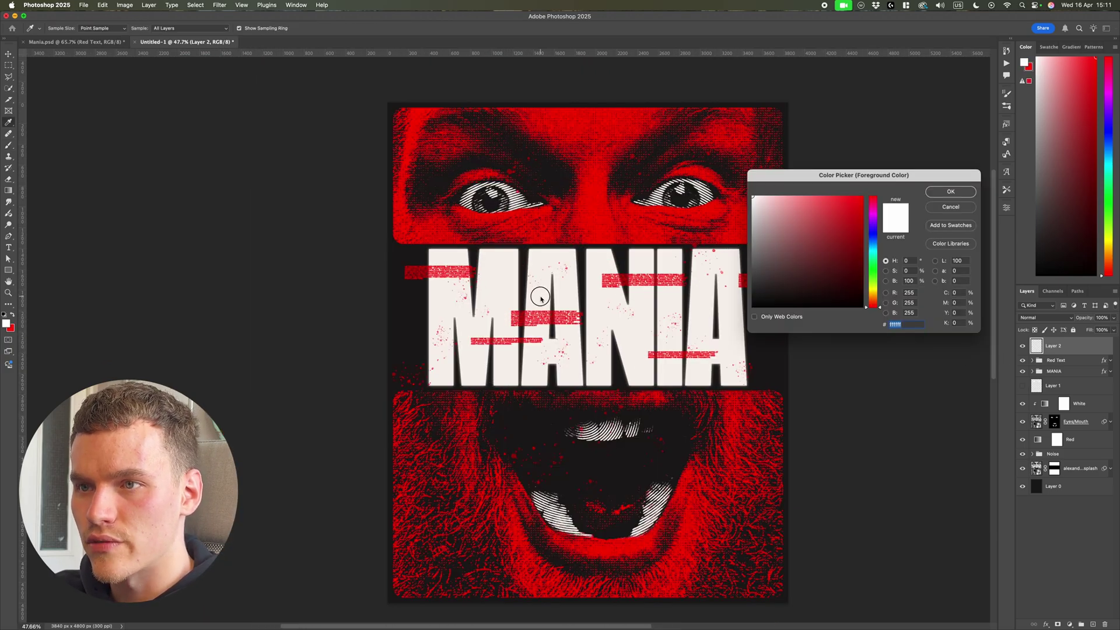
left_click(540, 298)
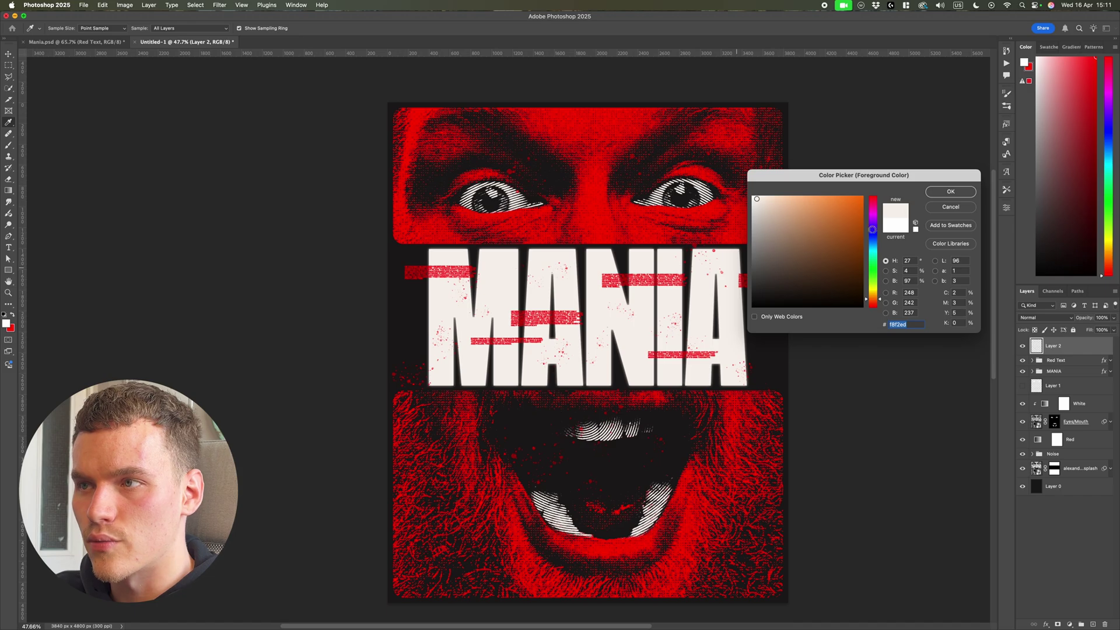
left_click(951, 193)
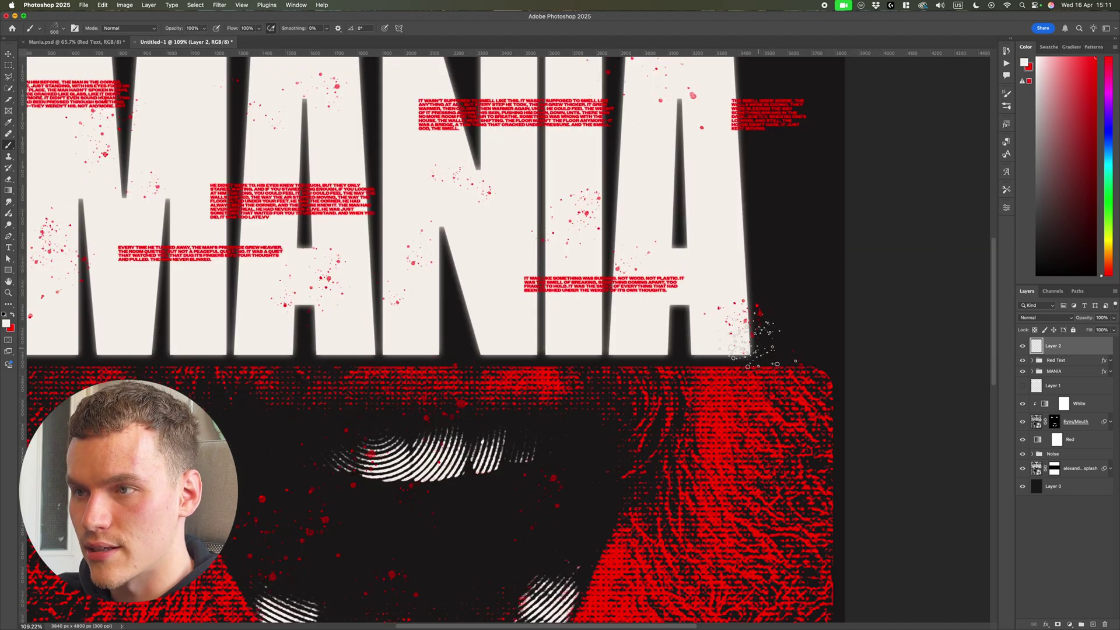
left_click(781, 227)
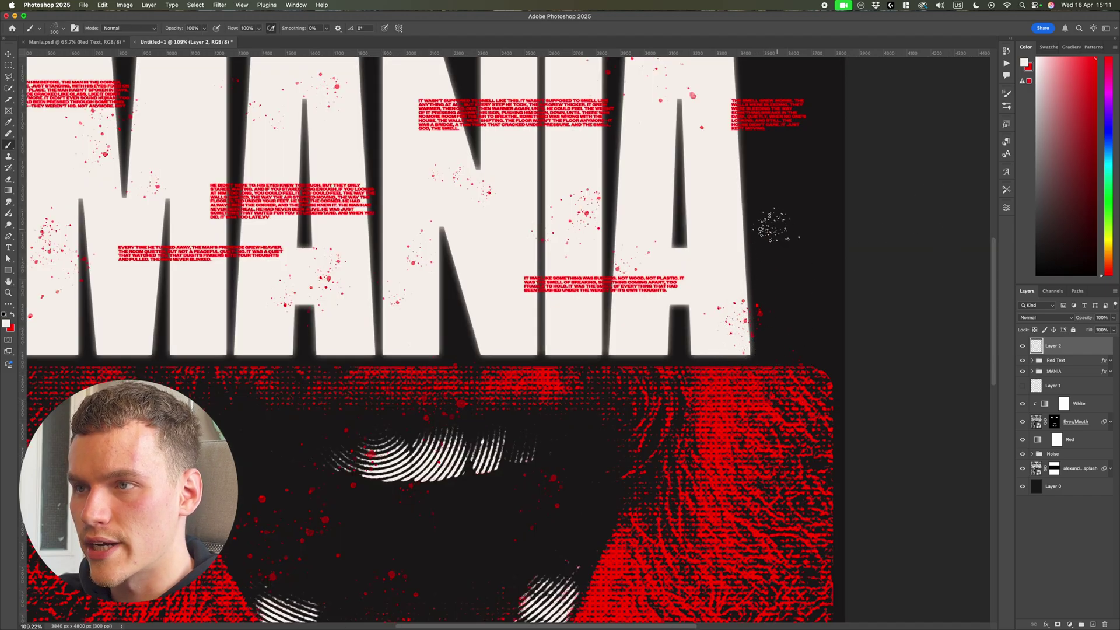
left_click(494, 262)
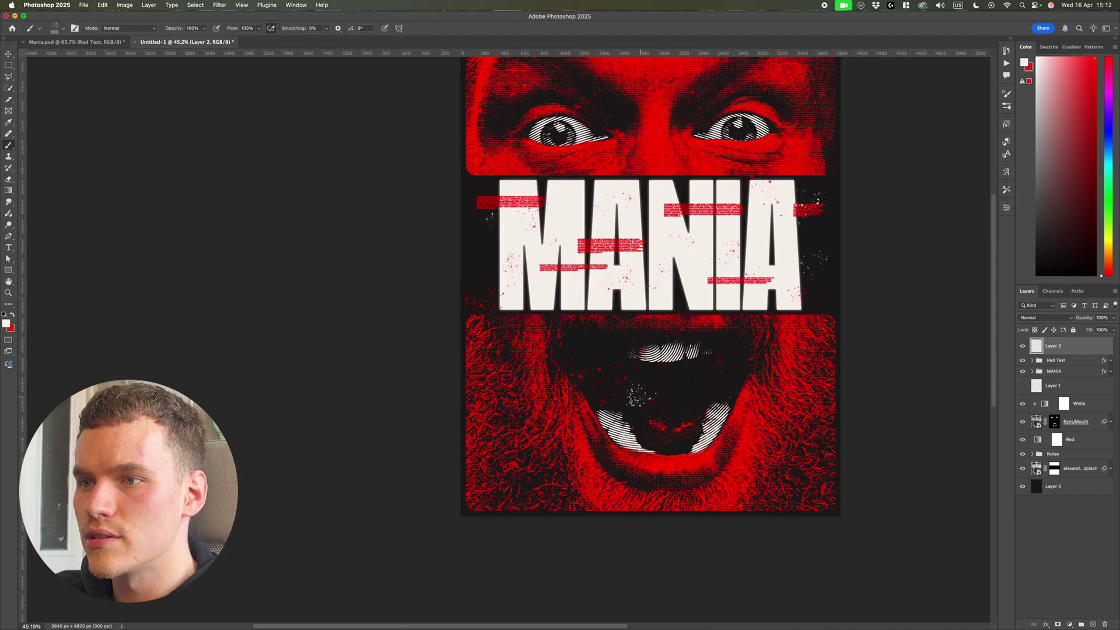
scroll(771, 256, "up", 1)
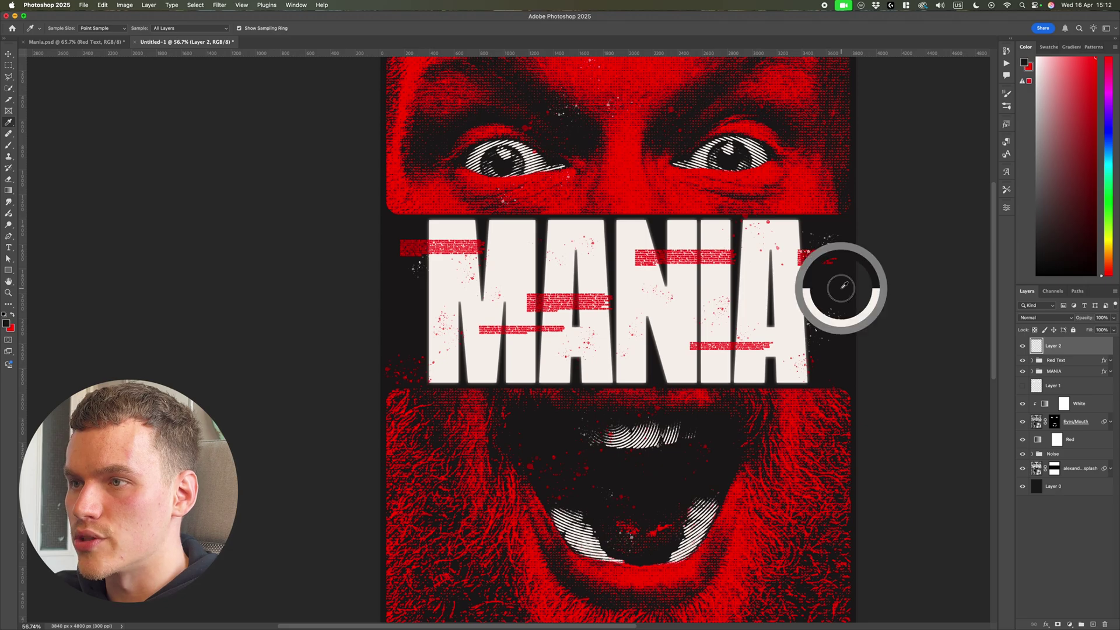
- Stamp near-black splatters, using the sampled background colour, over the MANIA letters, and deselect the layer
scroll(700, 289, "up", 4)
scroll(697, 292, "down", 1)
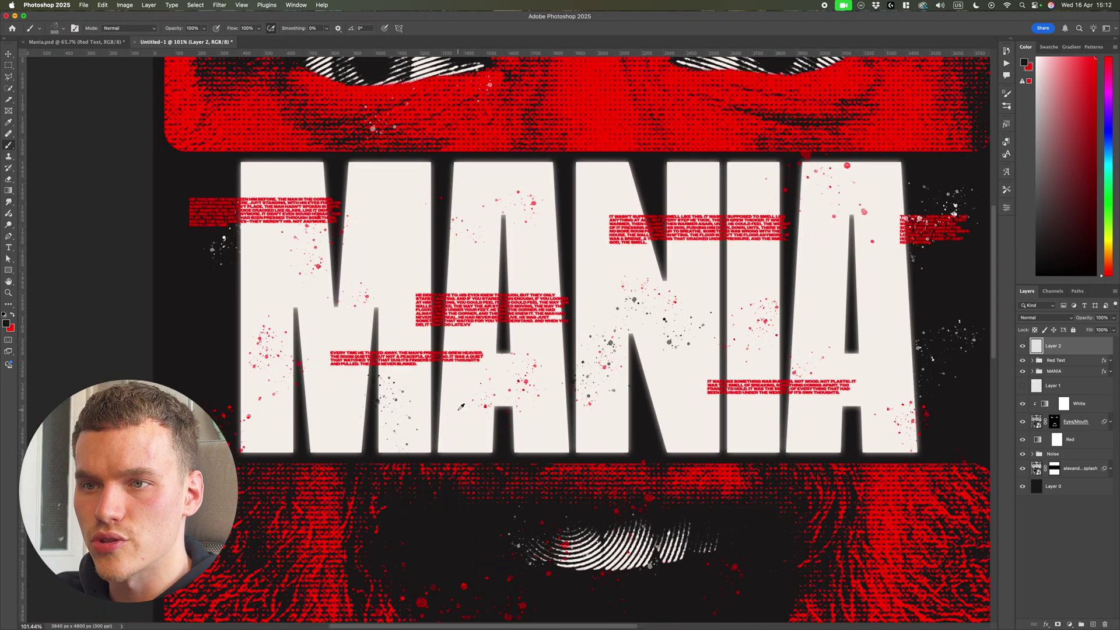
scroll(421, 408, "down", 2)
scroll(432, 335, "up", 2)
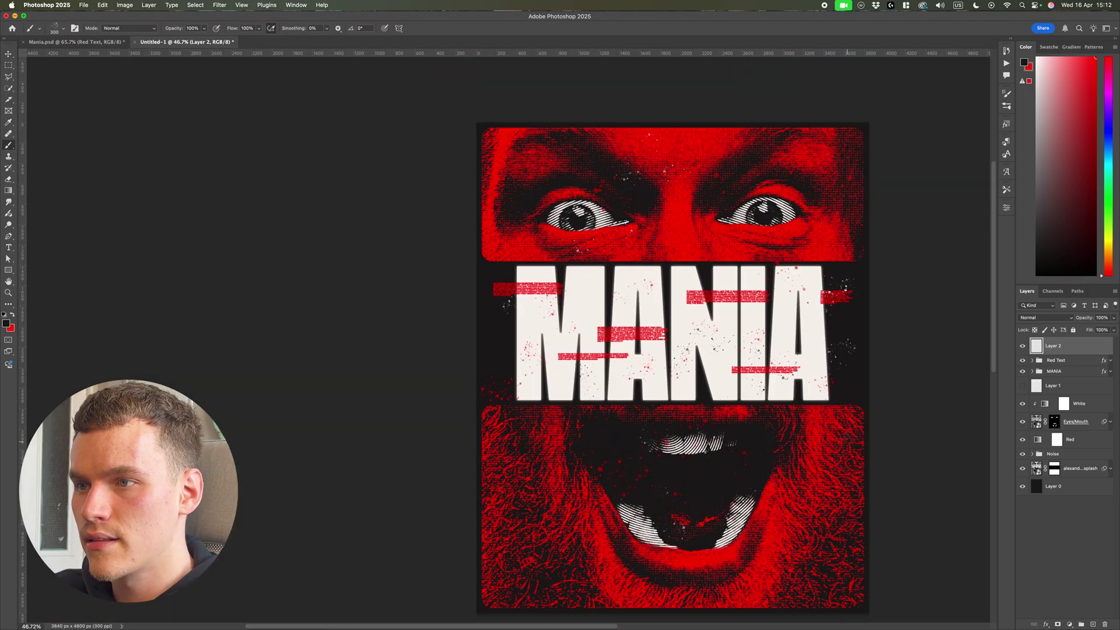
scroll(729, 426, "down", 3)
scroll(846, 441, "up", 1)
key("v")
scroll(876, 441, "down", 2)
left_click(876, 435)
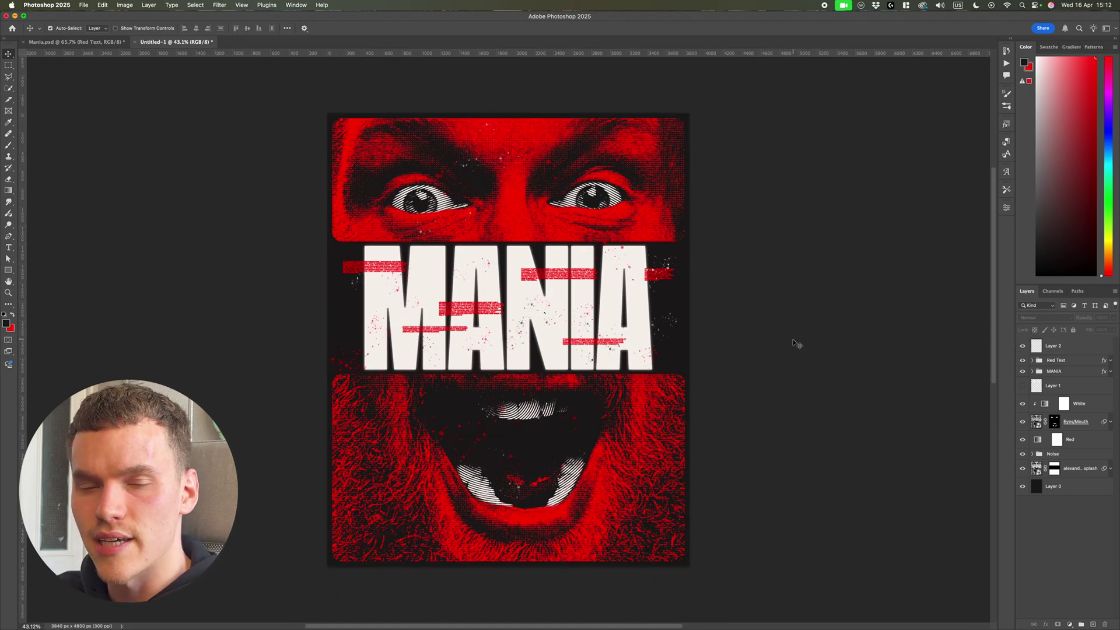
- Enlarge the Eraser to 800 px and erase the splatters on the brow and forehead between the eyes on Layer 2
left_click(1061, 343)
scroll(510, 169, "up", 3)
key("e")
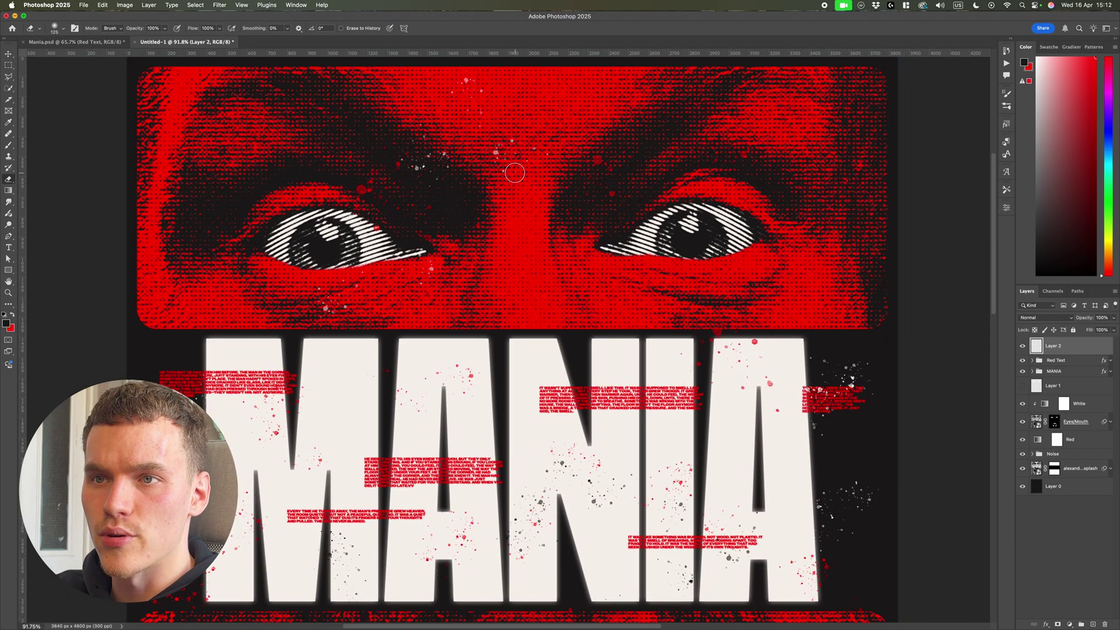
key("bracketright")
key("bracketright")
key("bracketright")
key("bracketright")
key("bracketright")
key("bracketright")
key("bracketright")
key("bracketright")
key("bracketright")
key("bracketright")
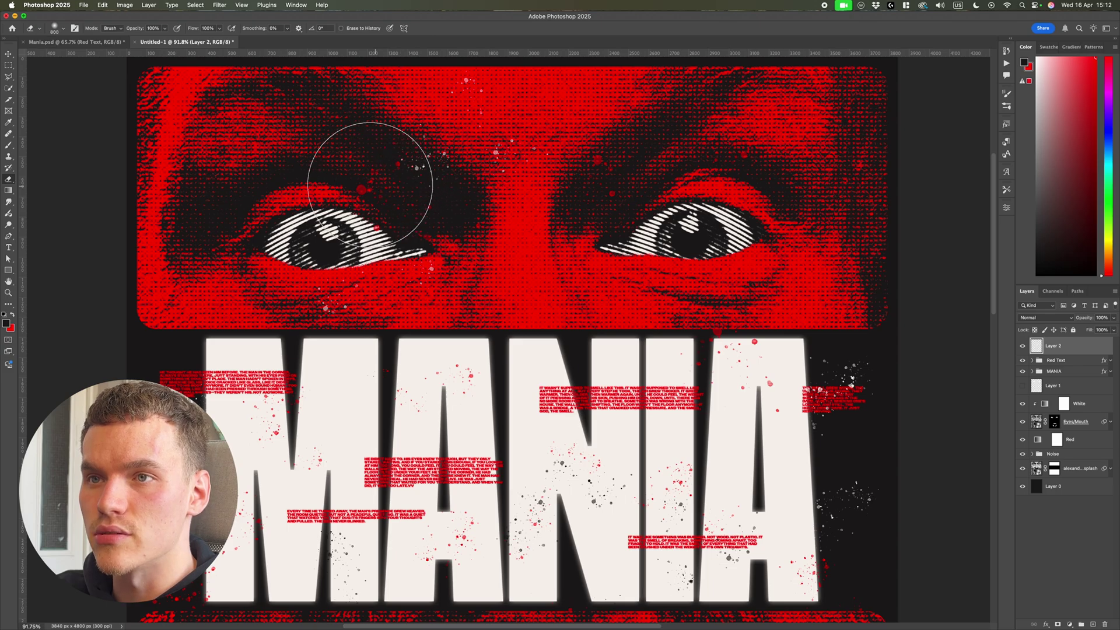
left_click_drag(370, 185, 549, 95)
key("v")
key("b")
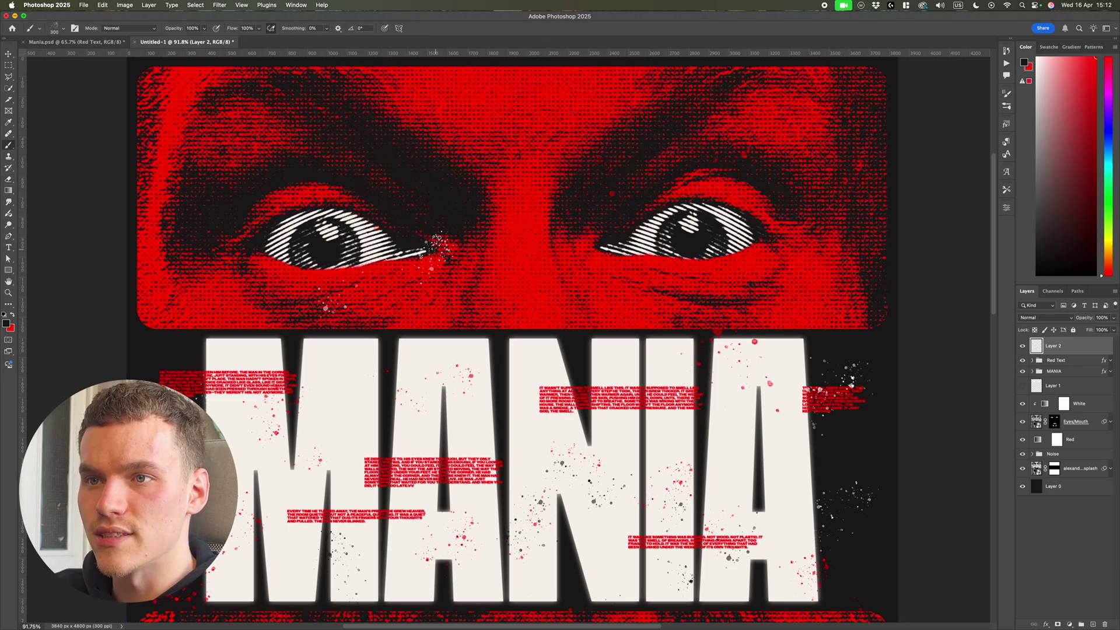
- Rename the splatter layer as Splats and deselect it
key("super+0")
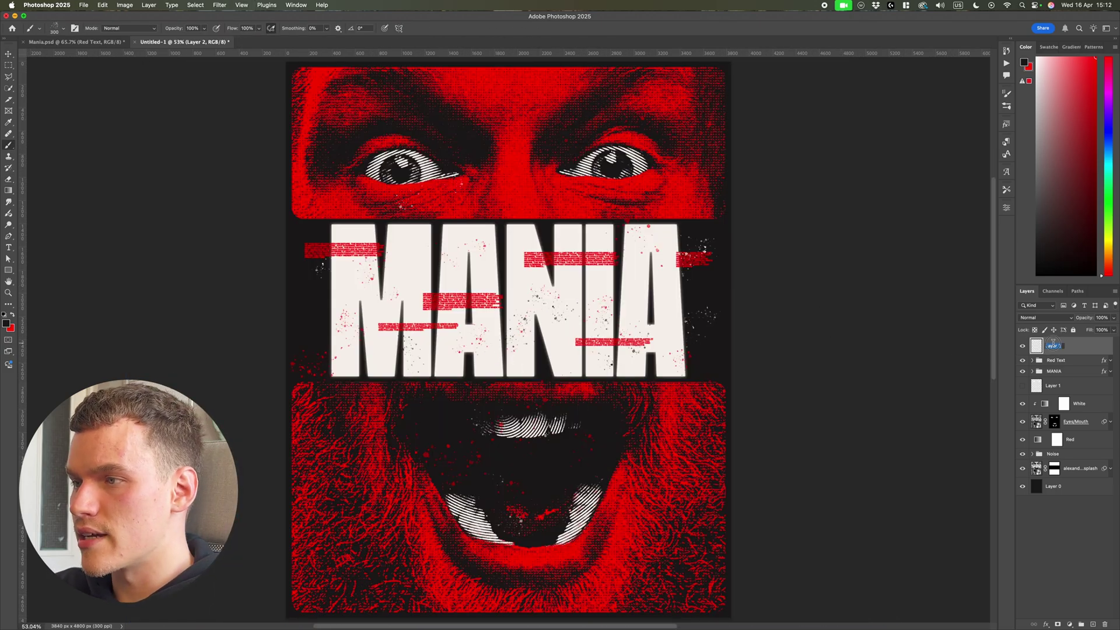
type("plats")
key("Return")
key("v")
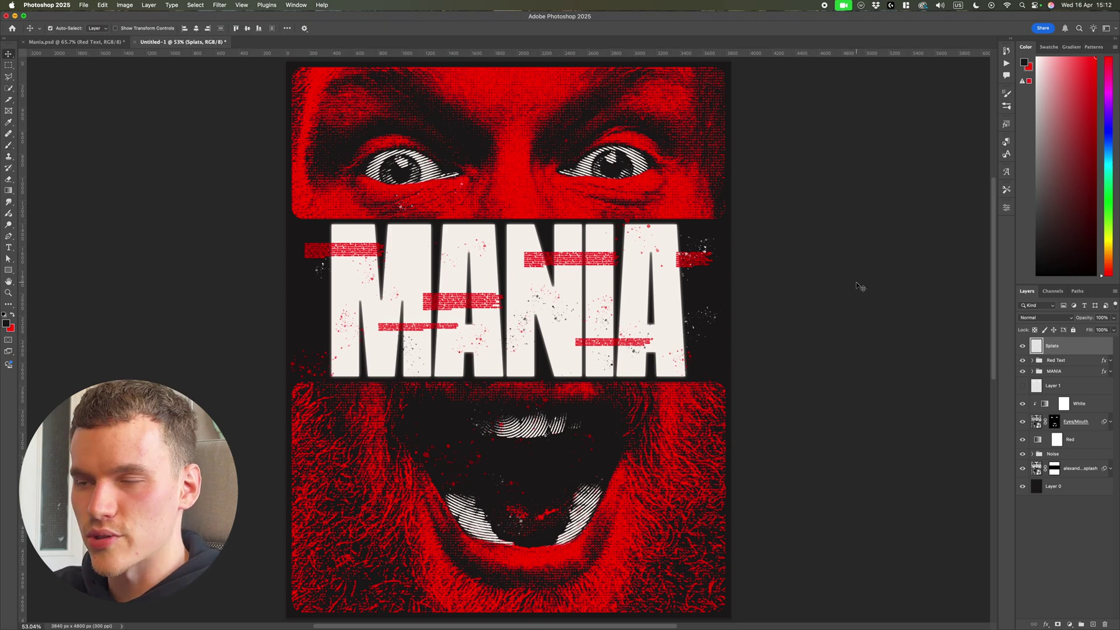
left_click(897, 358)
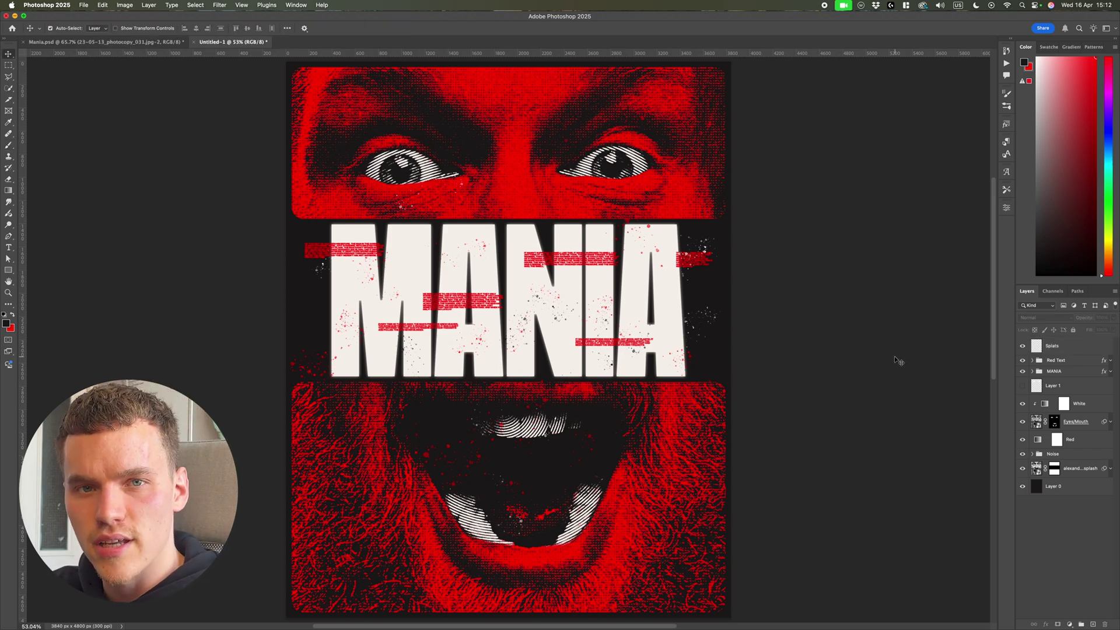
- Paste the 23-05-13_photocopy_031.jpg-2 texture copied from Mania.psd above the Splats layer and centre it over the poster
key("cmd+v")
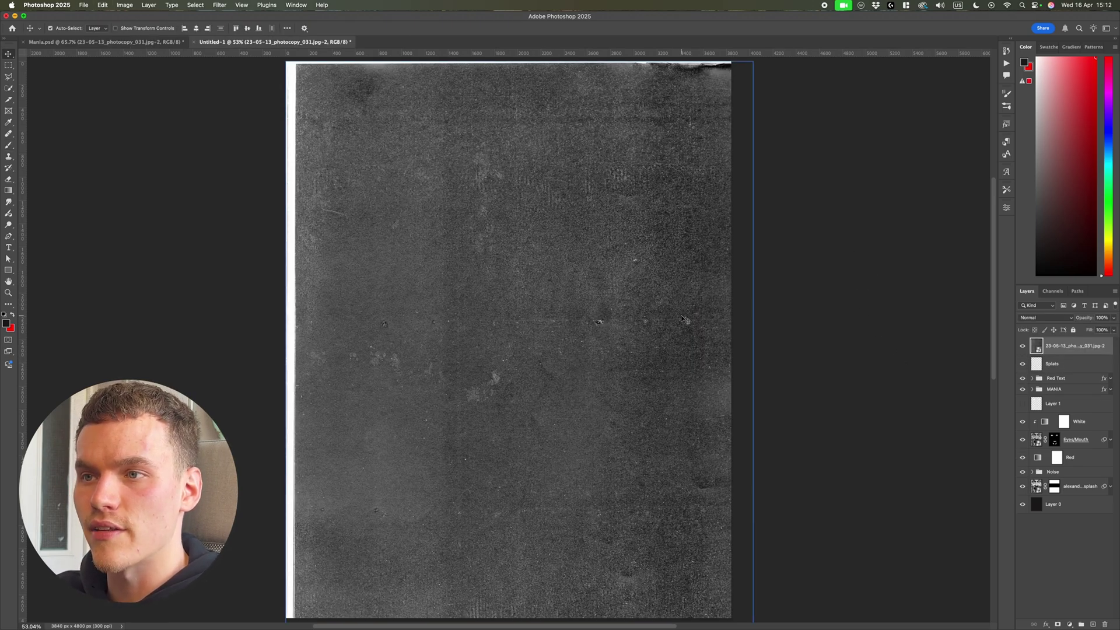
left_click(196, 28)
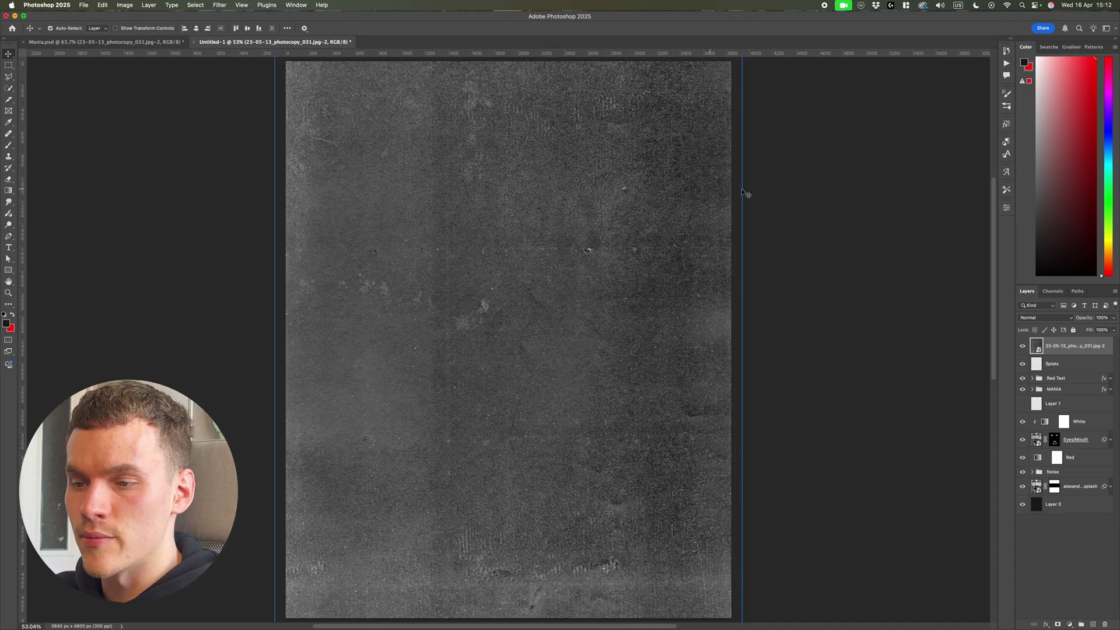
scroll(761, 237, "down", 1)
key("super+t")
scroll(758, 239, "down", 8)
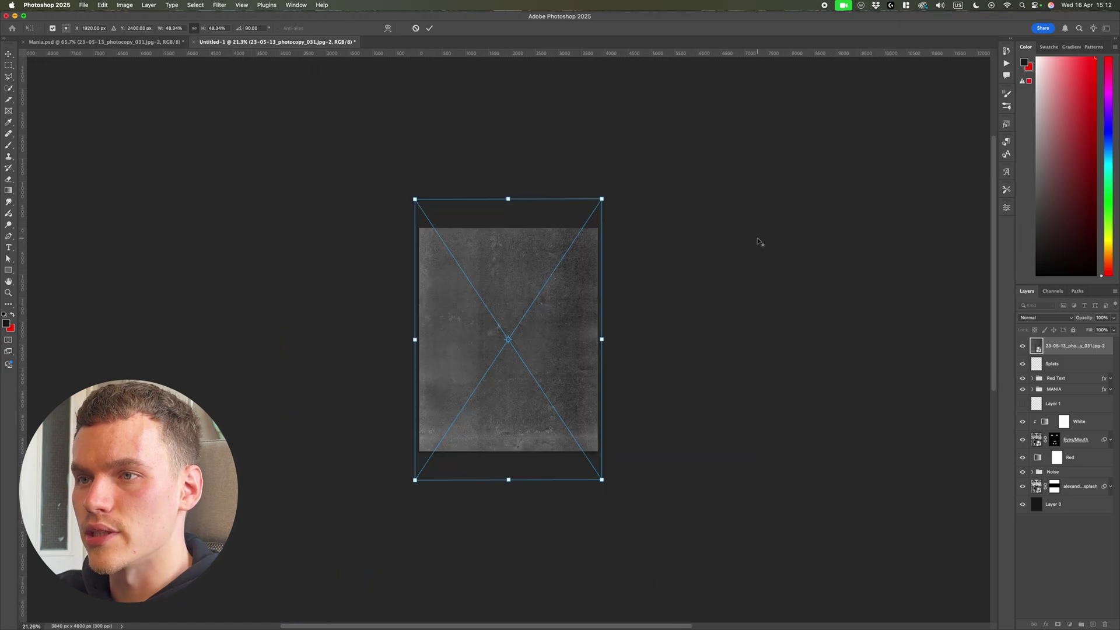
scroll(760, 242, "up", 4)
key("Return")
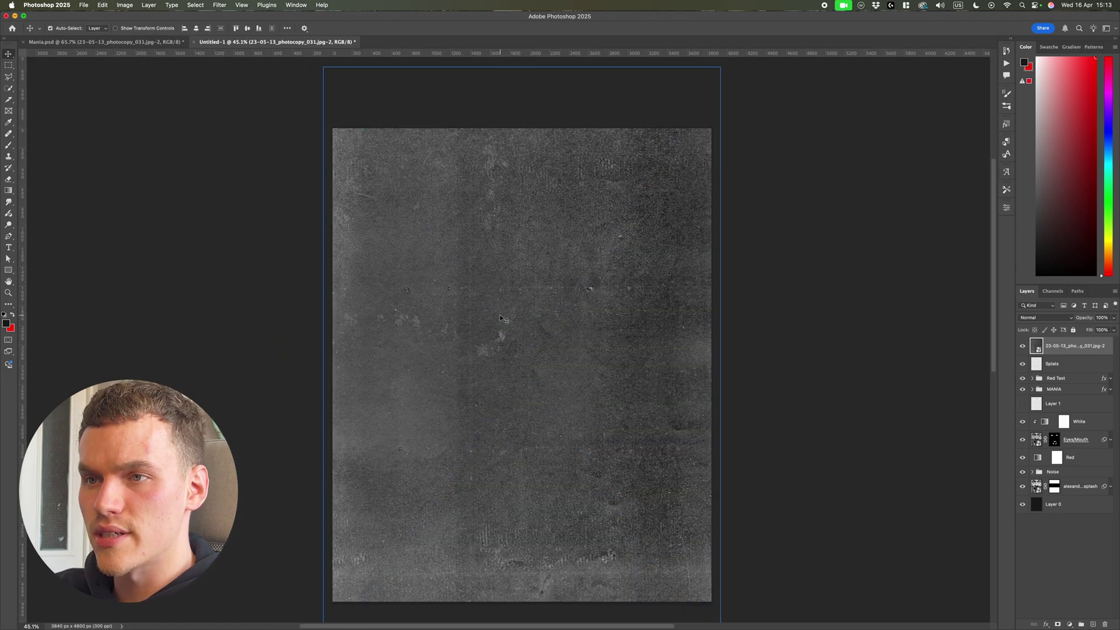
- Set the photocopy texture layer's blend mode to Screen and its opacity to 60%
left_click(1041, 319)
left_click(1042, 402)
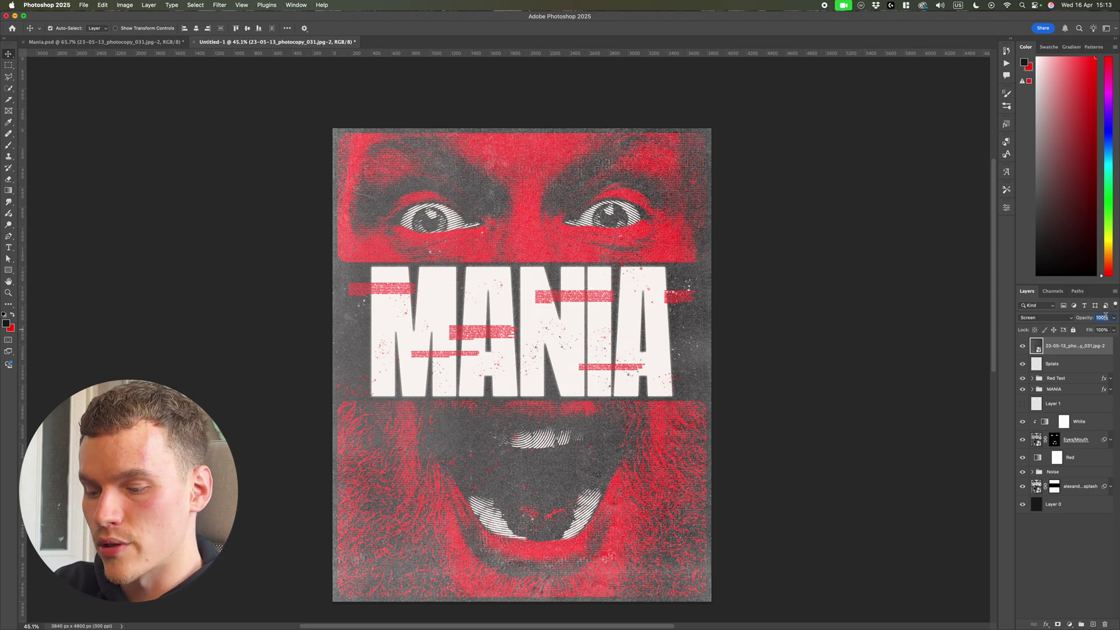
type("60")
scroll(685, 358, "up", 5)
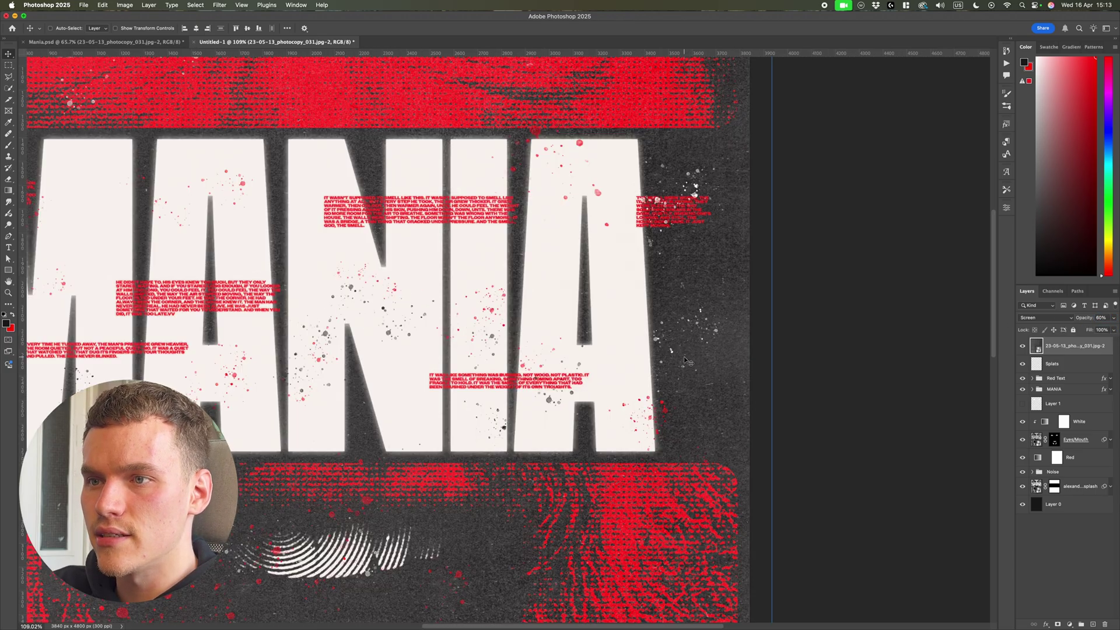
- Apply Levels to the 23-05-13_photocopy_031.jpg-2 texture layer and raise its black input level to darken the overlay
scroll(685, 357, "down", 4)
left_click(868, 372)
scroll(852, 366, "down", 1)
left_click(315, 350)
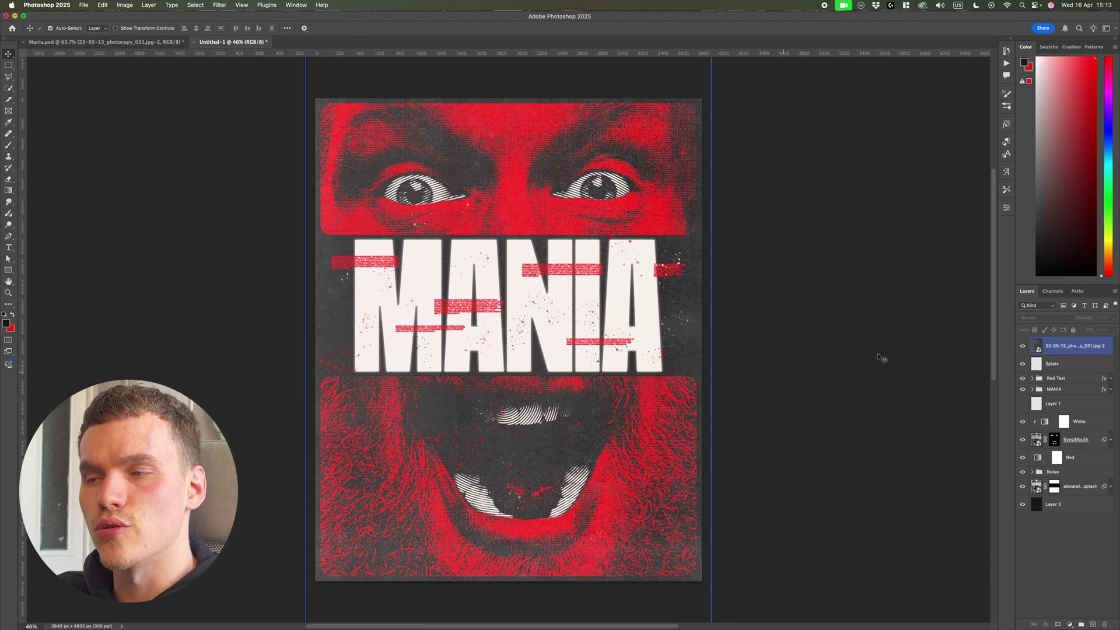
left_click(880, 355)
left_click(688, 310)
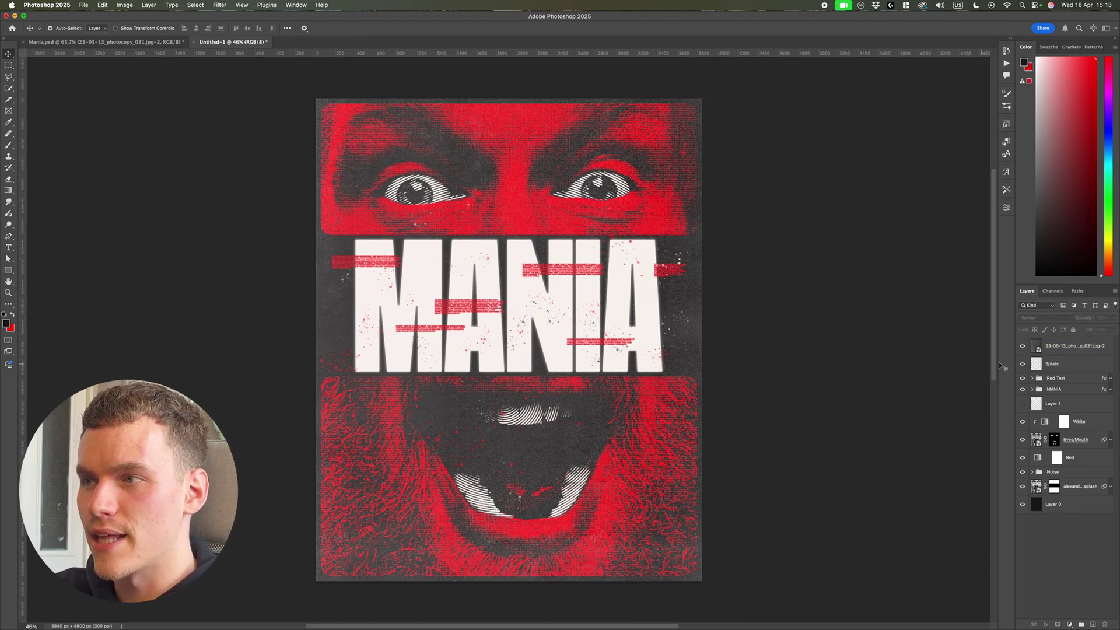
left_click(1092, 347)
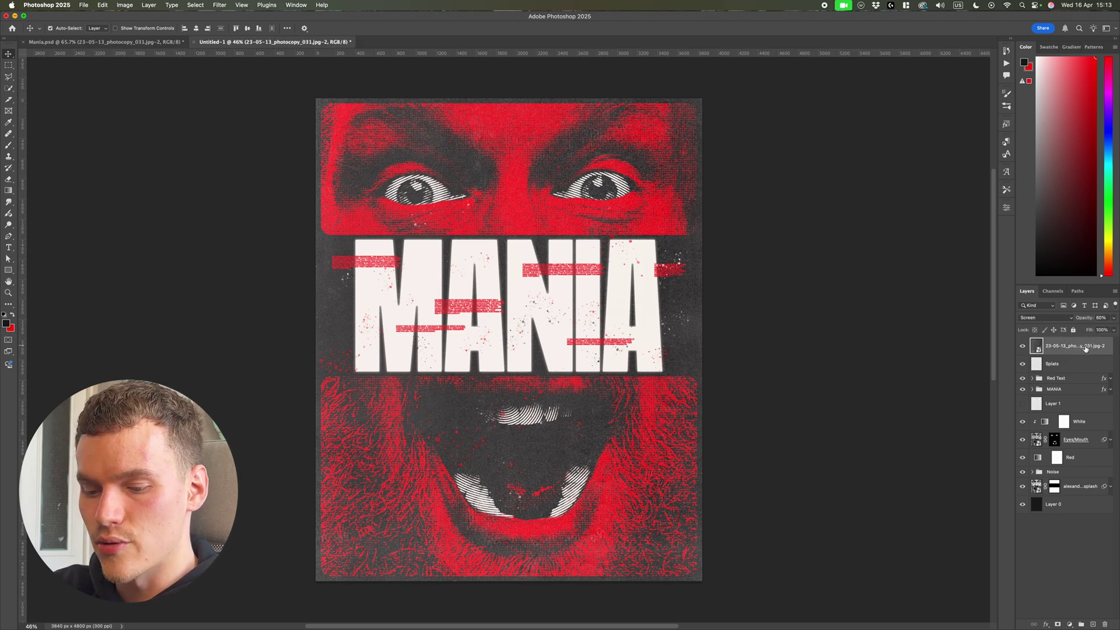
key("super+l")
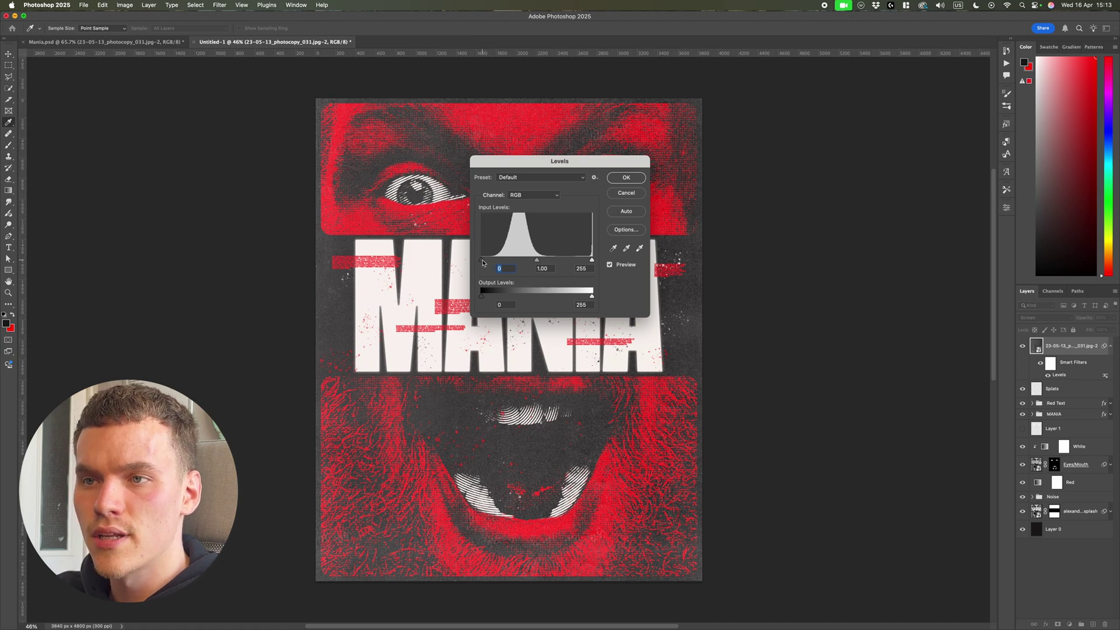
left_click_drag(483, 263, 524, 263)
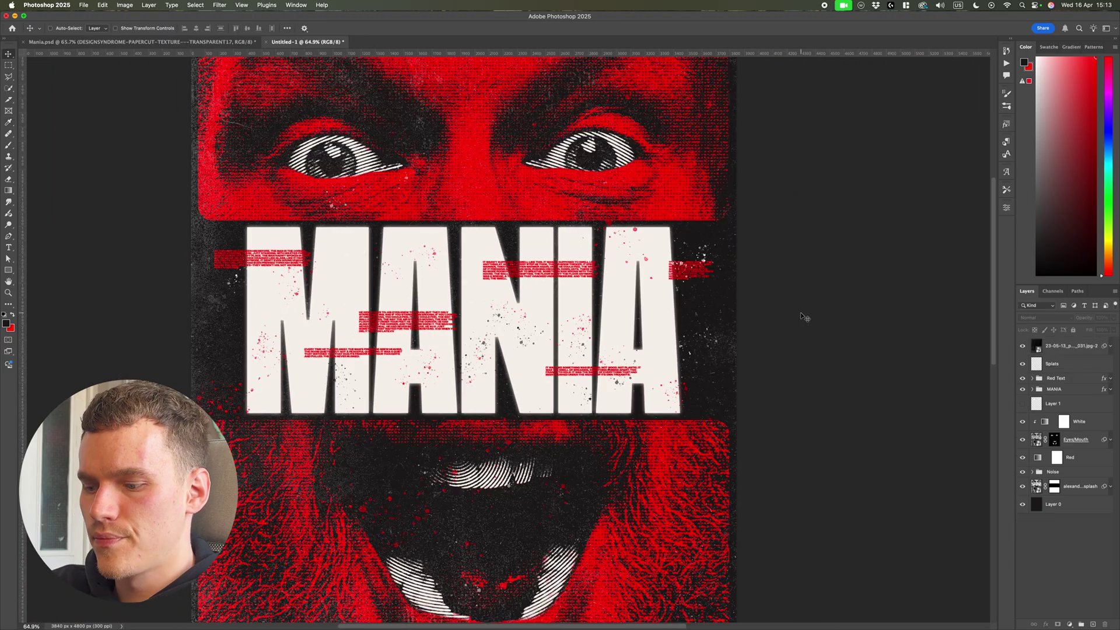
- Paste the DESIGNSYNDROME-PAPERCUT-TEXTURE---TRANSPARENT17 layer above the photocopy texture and set its opacity to 60%
key("super+v")
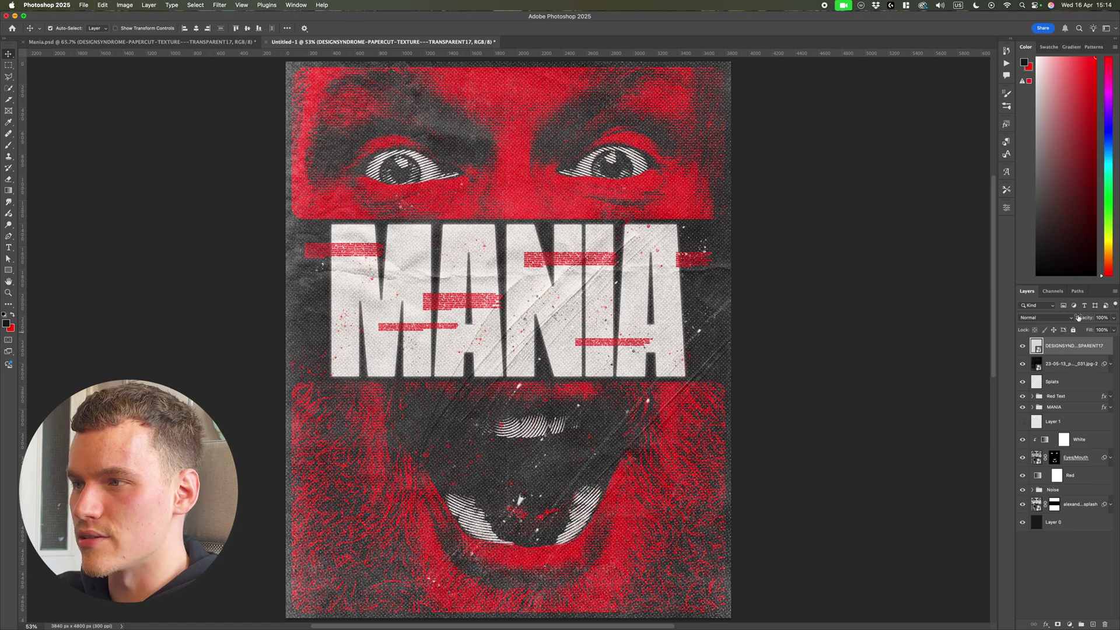
left_click(1108, 317)
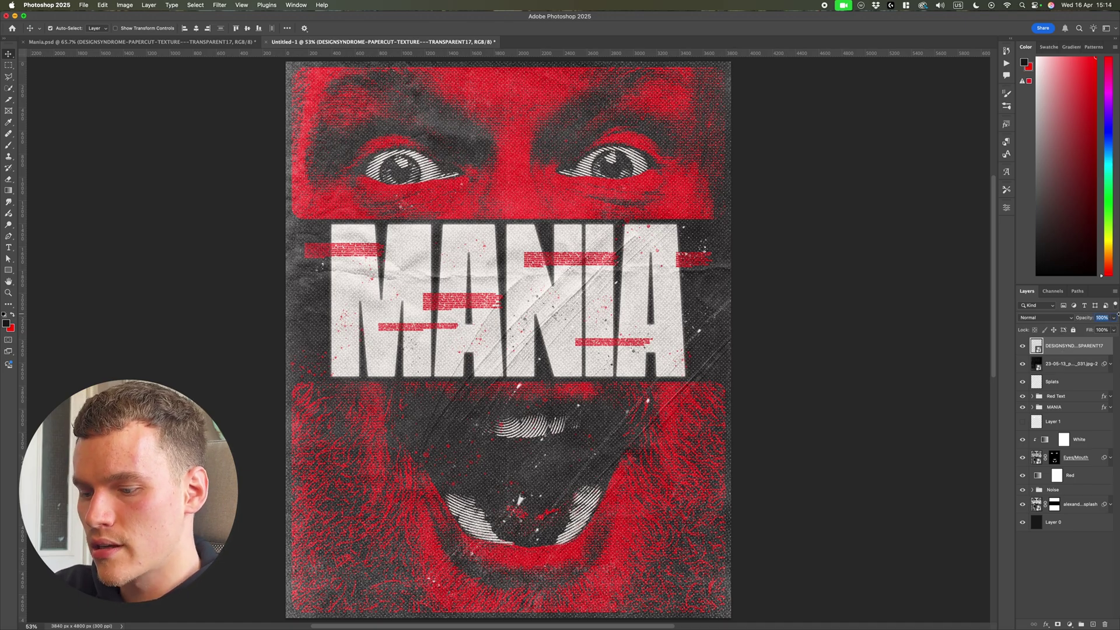
type("60")
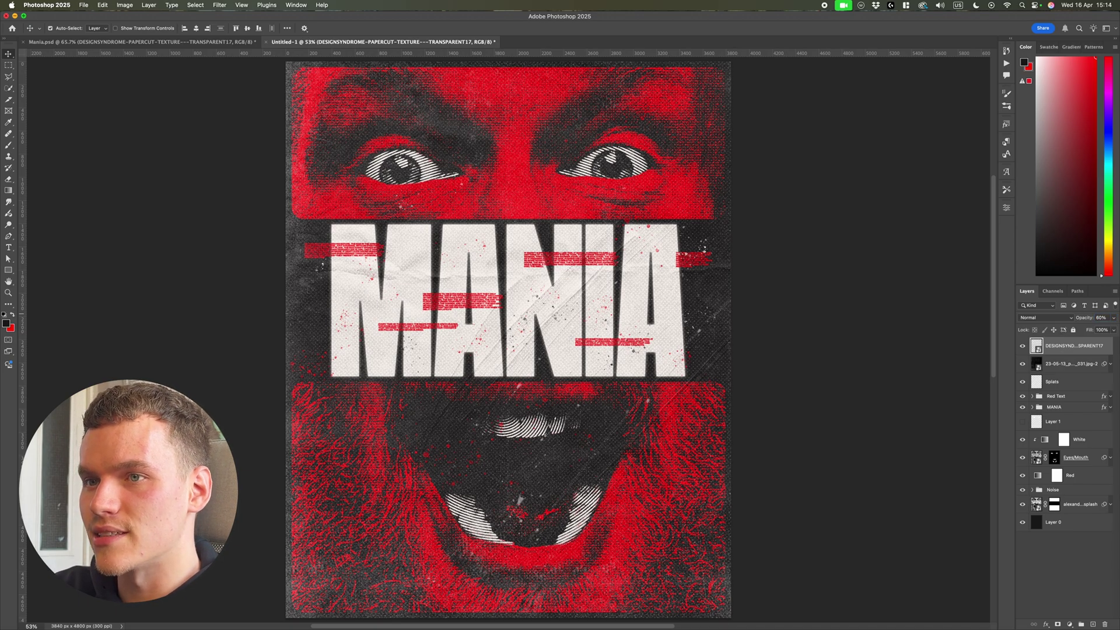
scroll(584, 265, "down", 1)
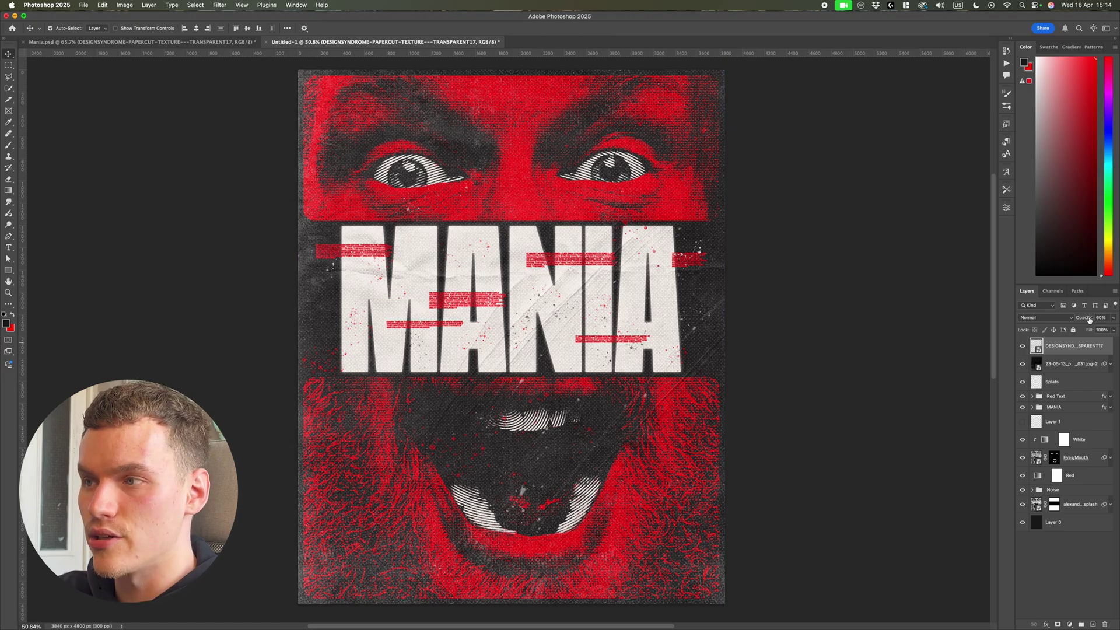
- Apply Levels to the papercut texture layer with input values 106, 1.58 and 198, and deselect the layer
key("super+l")
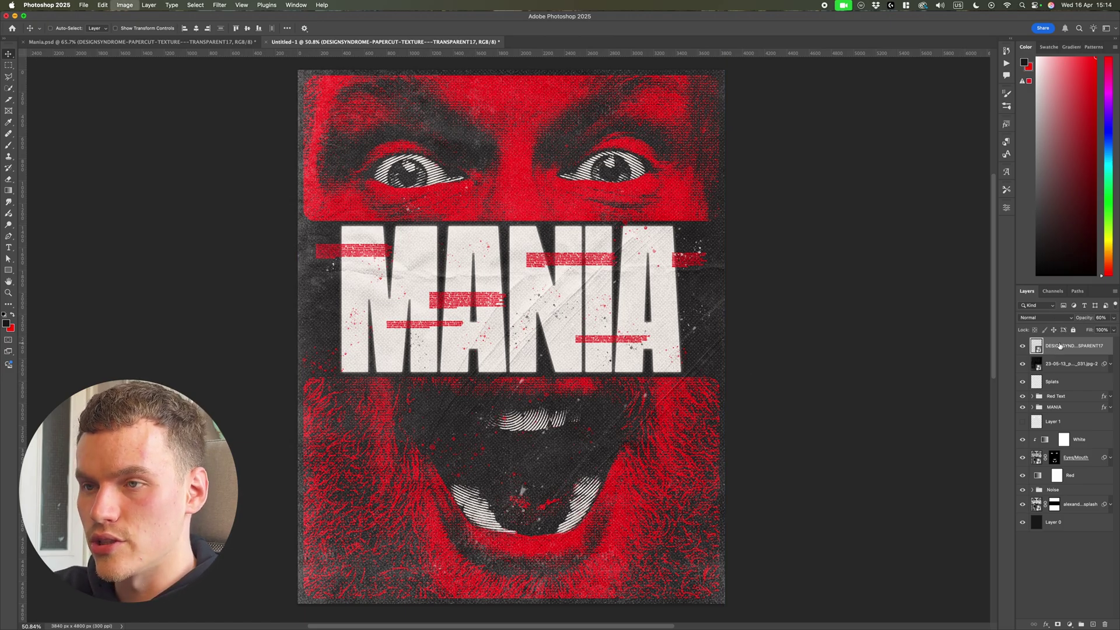
scroll(554, 146, "up", 3)
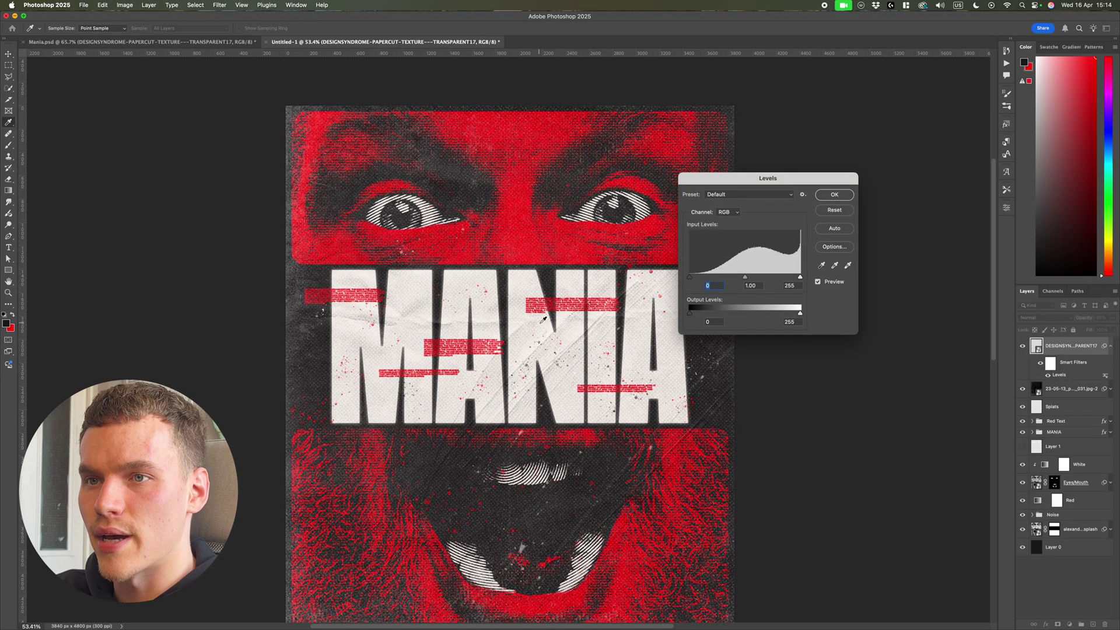
left_click_drag(690, 279, 788, 279)
scroll(573, 278, "down", 3)
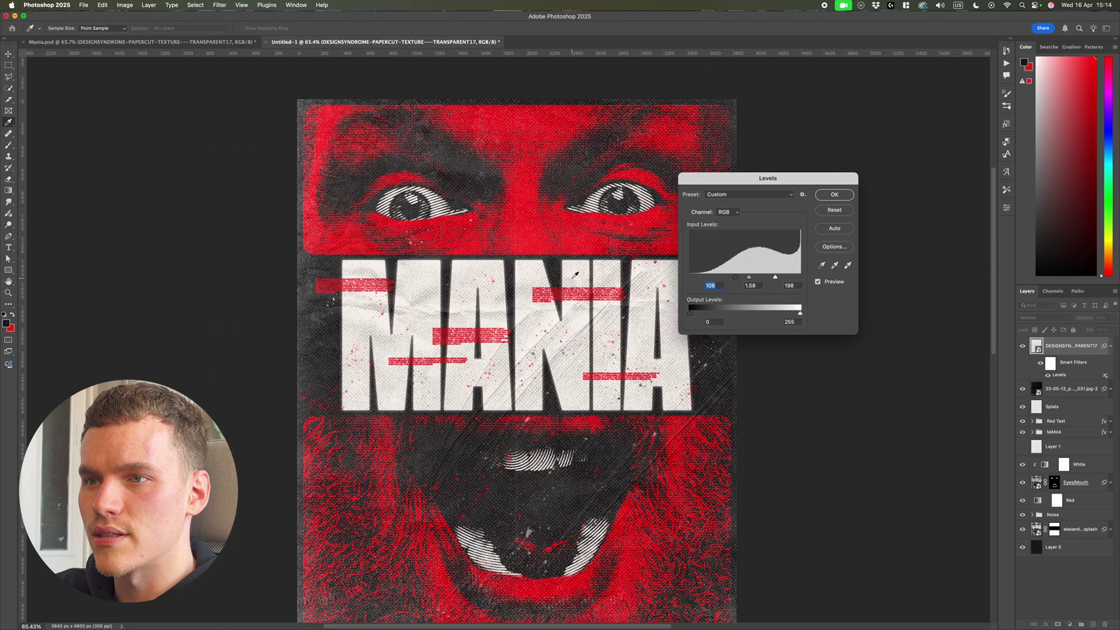
scroll(573, 278, "down", 5)
key("Return")
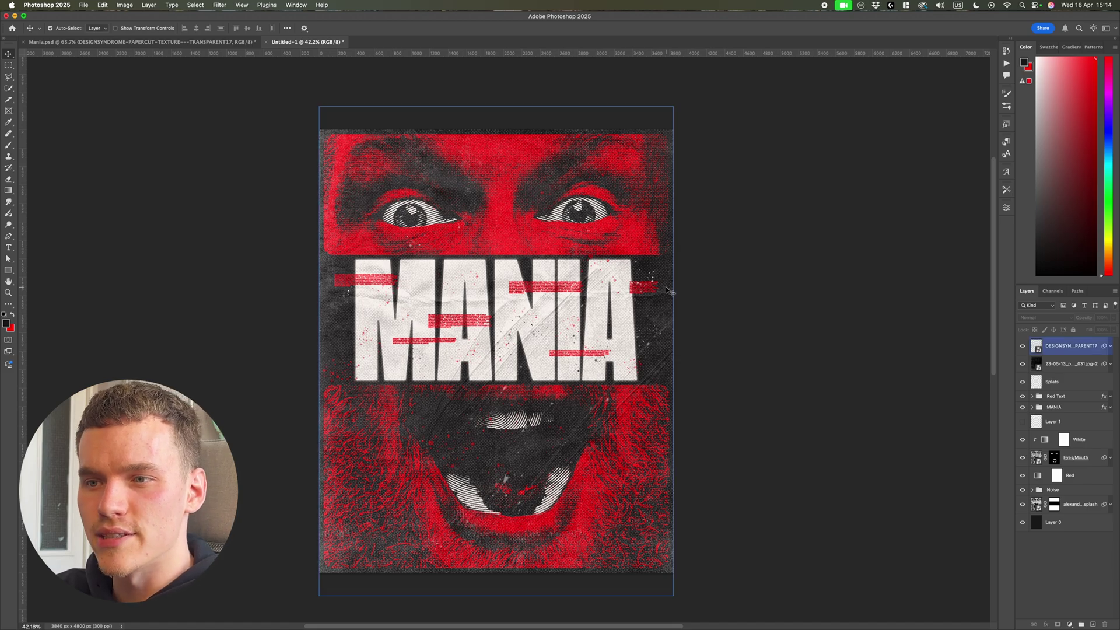
left_click(1062, 578)
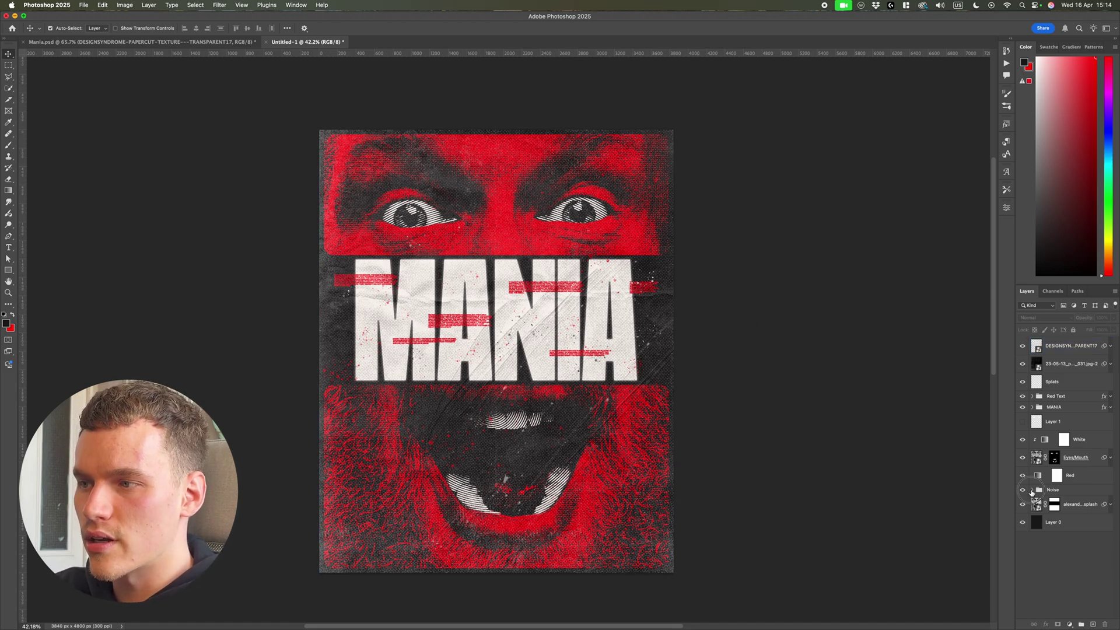
- Duplicate the Color Fill 1 copy noise layer from the Noise group, bring the duplicate to the top of the layer stack and check its effect
left_click(1033, 489)
left_click(1069, 512)
left_click(1023, 507)
left_click(1023, 507)
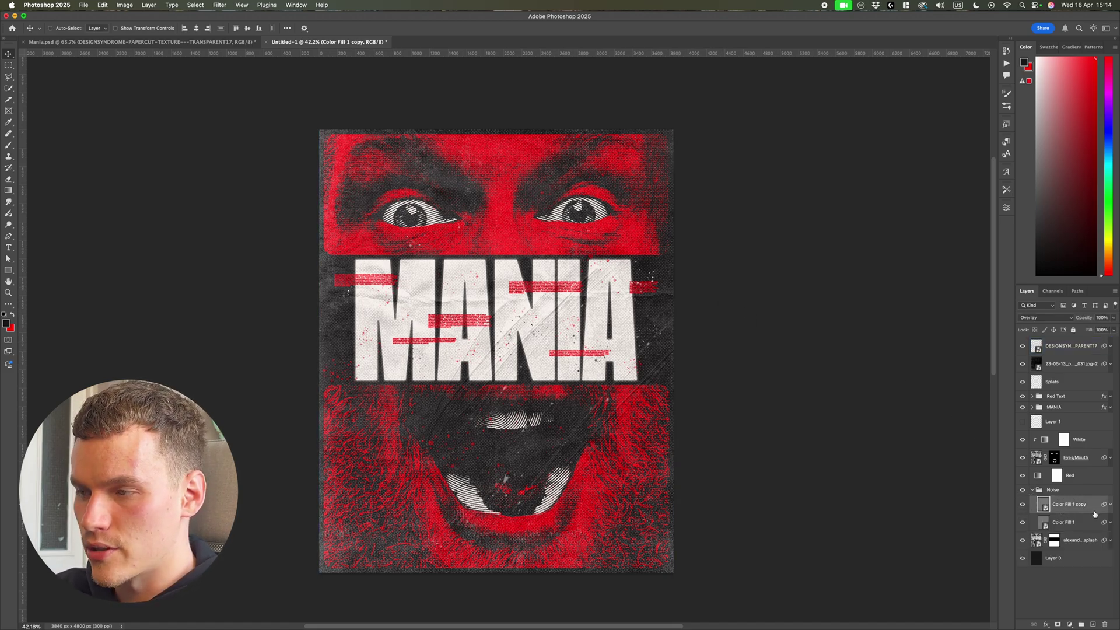
key("super+j")
key("super+shift+bracketright")
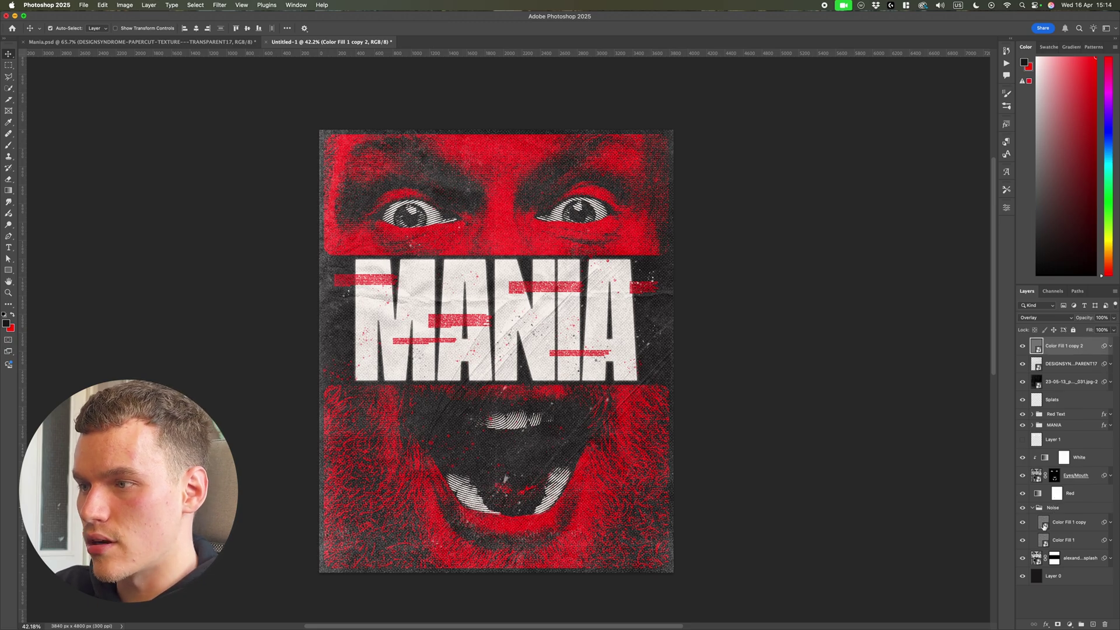
left_click(1033, 507)
left_click(1111, 346)
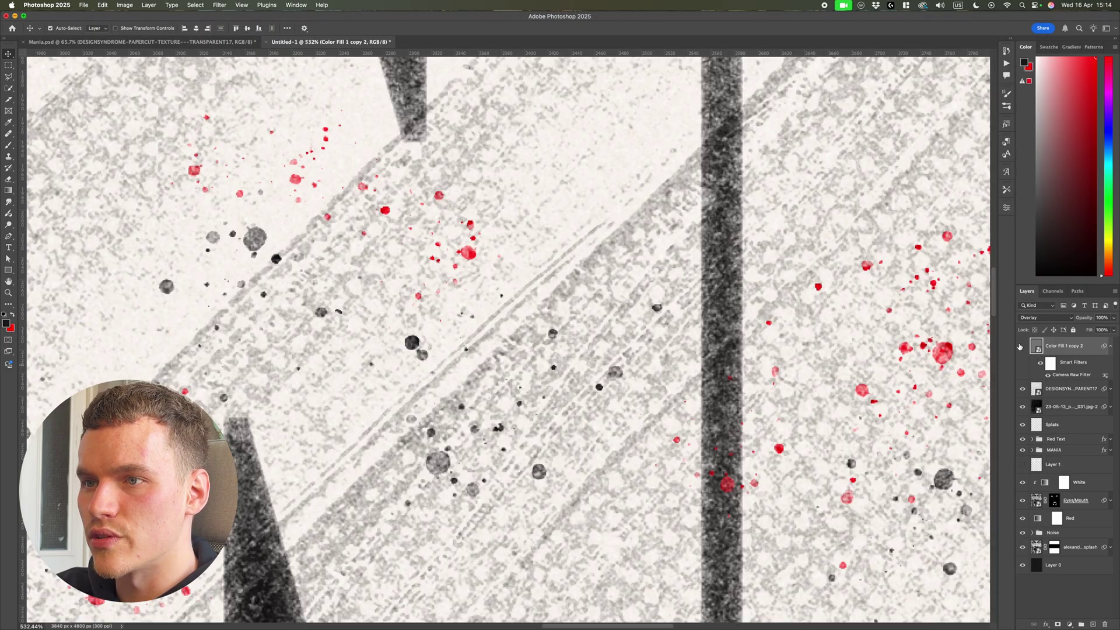
left_click(1022, 346)
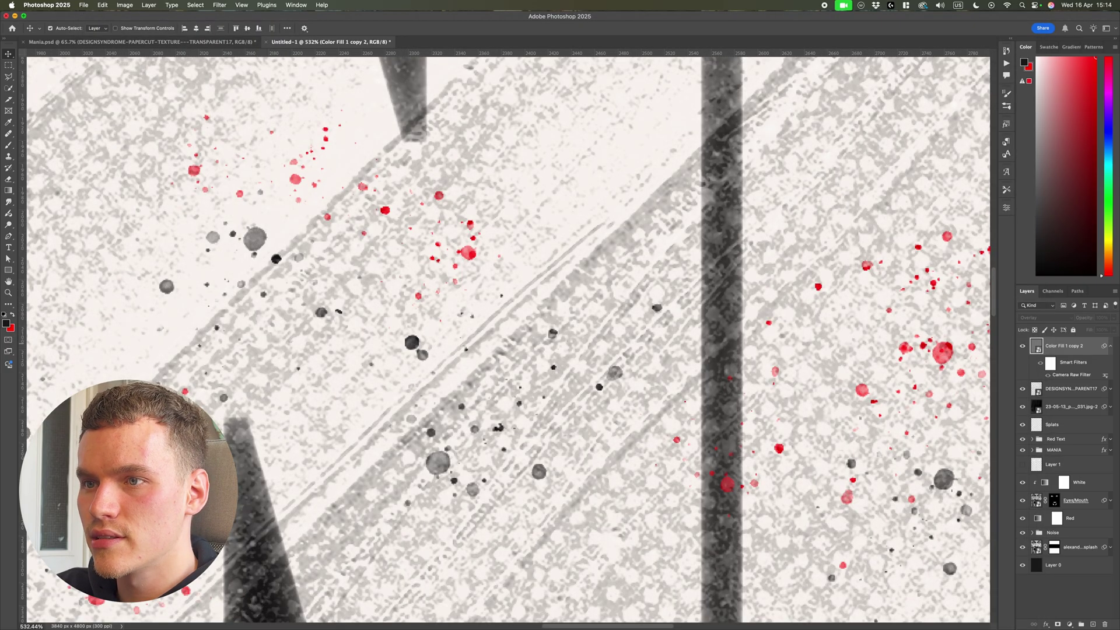
scroll(902, 339, "up", 3)
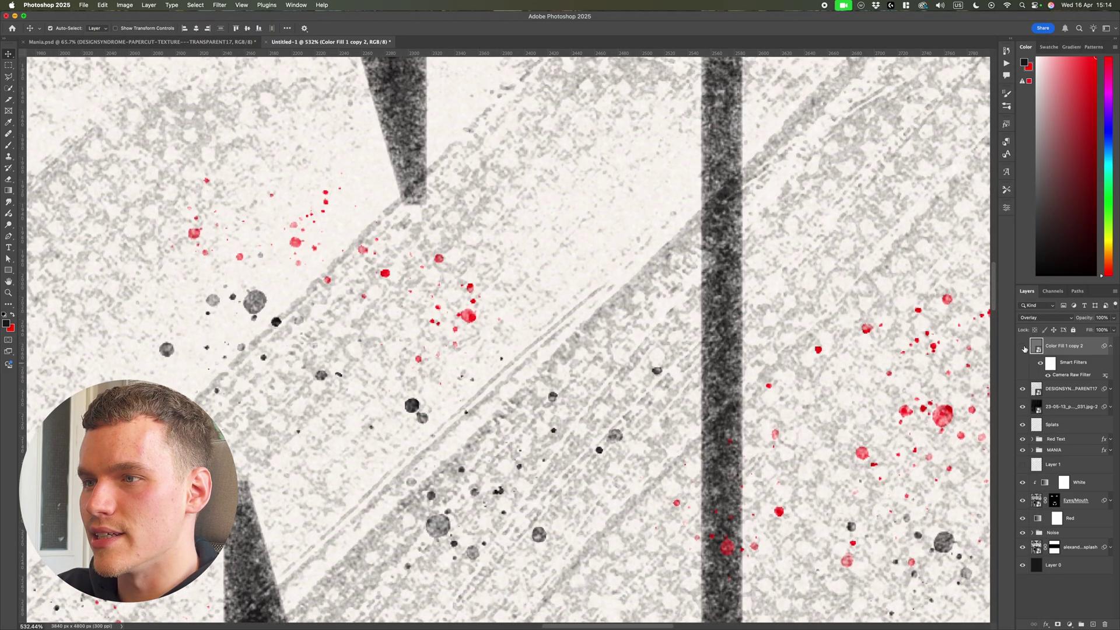
key("super+0")
left_click(859, 328)
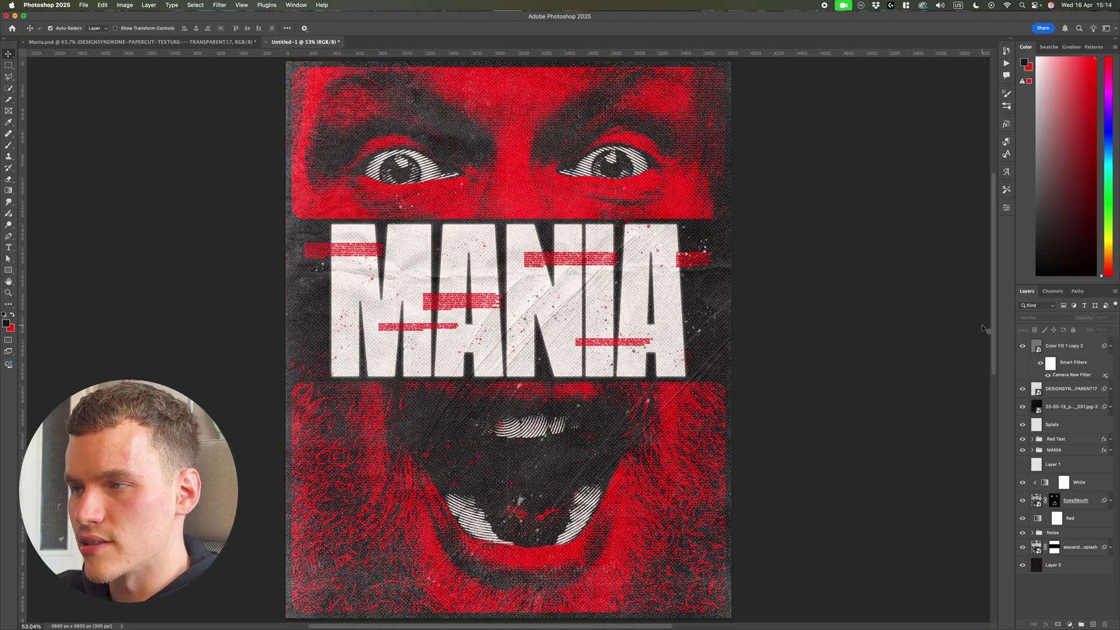
left_click(1111, 346)
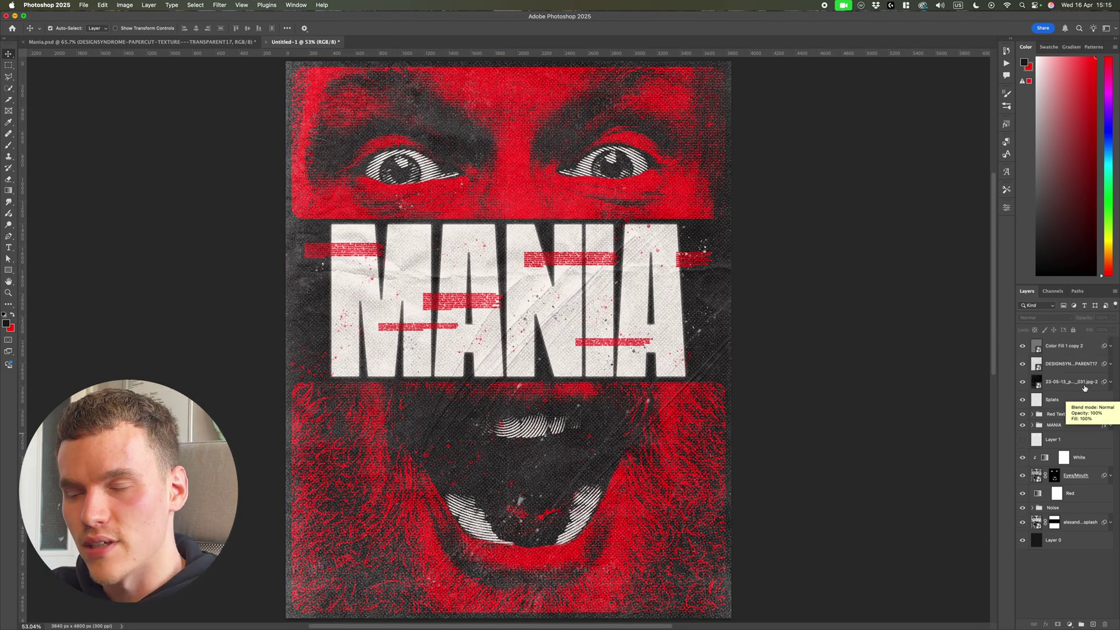
- Add a Levels adjustment layer above Splats with a black input level of 32 and a midtone value of 1.64
left_click(1076, 400)
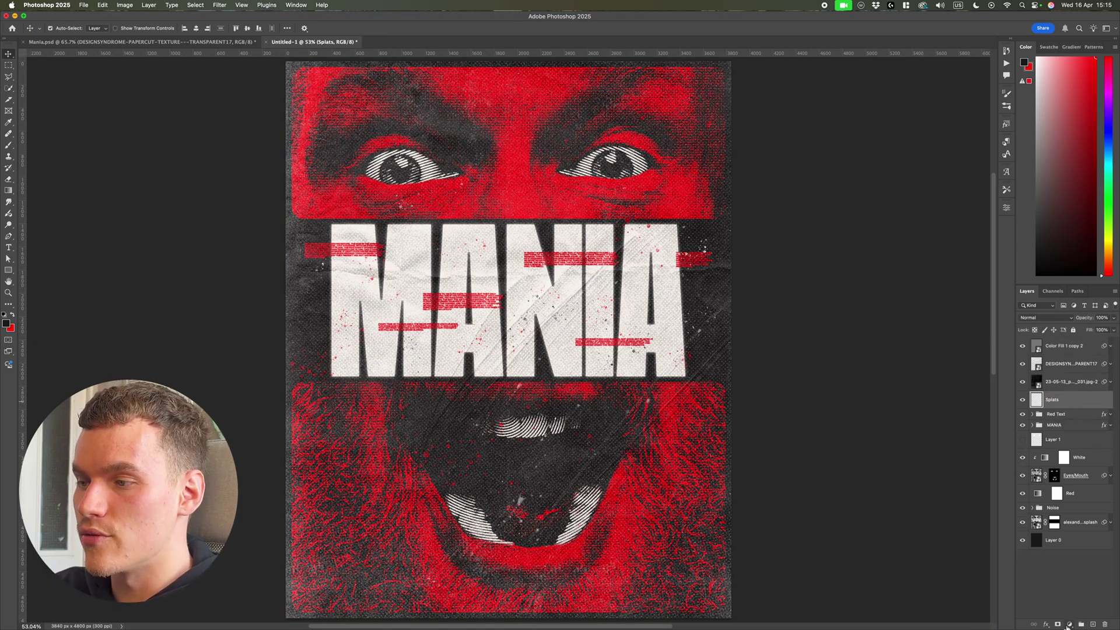
left_click(1070, 625)
left_click(1091, 501)
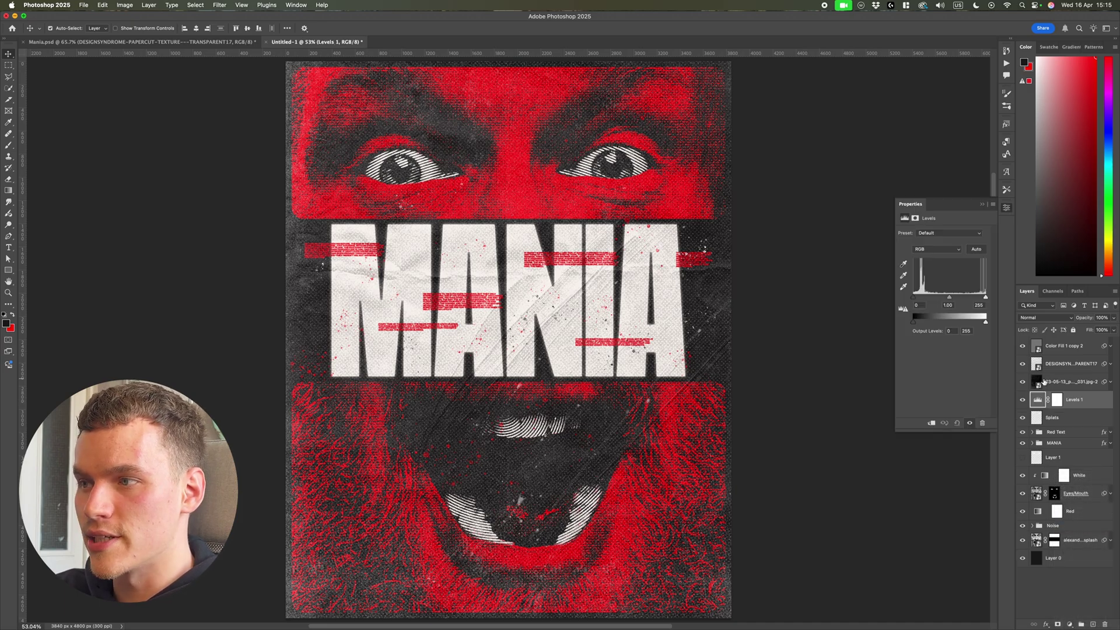
left_click_drag(913, 297, 945, 300)
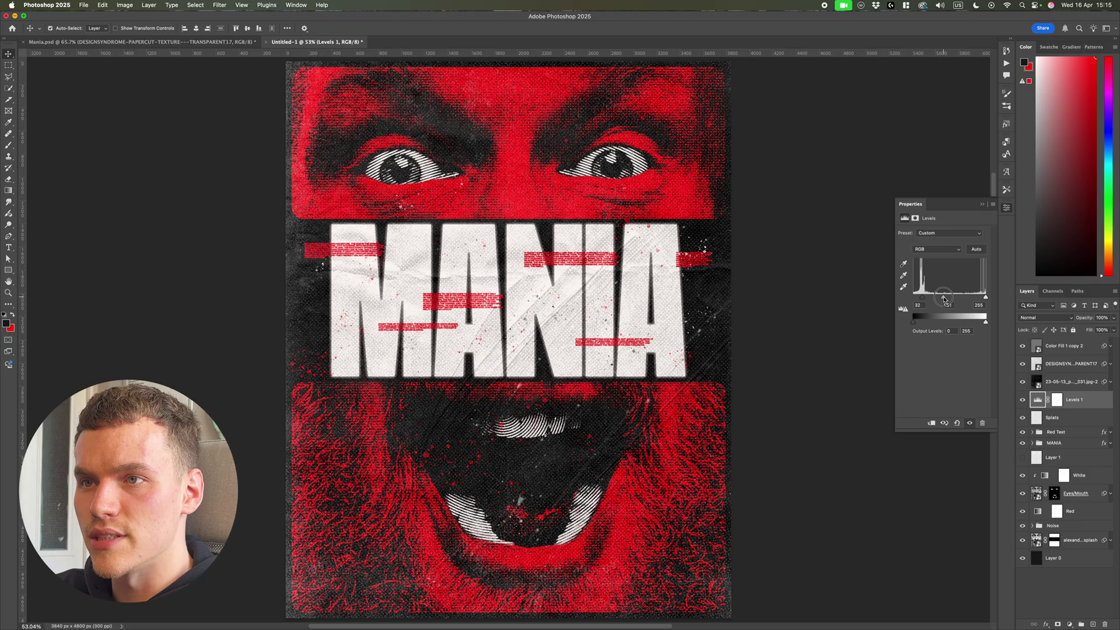
- Refine the Levels adjustment layer above Splats to a black input level of 41 and a midtone value of 1.93
scroll(562, 338, "up", 10)
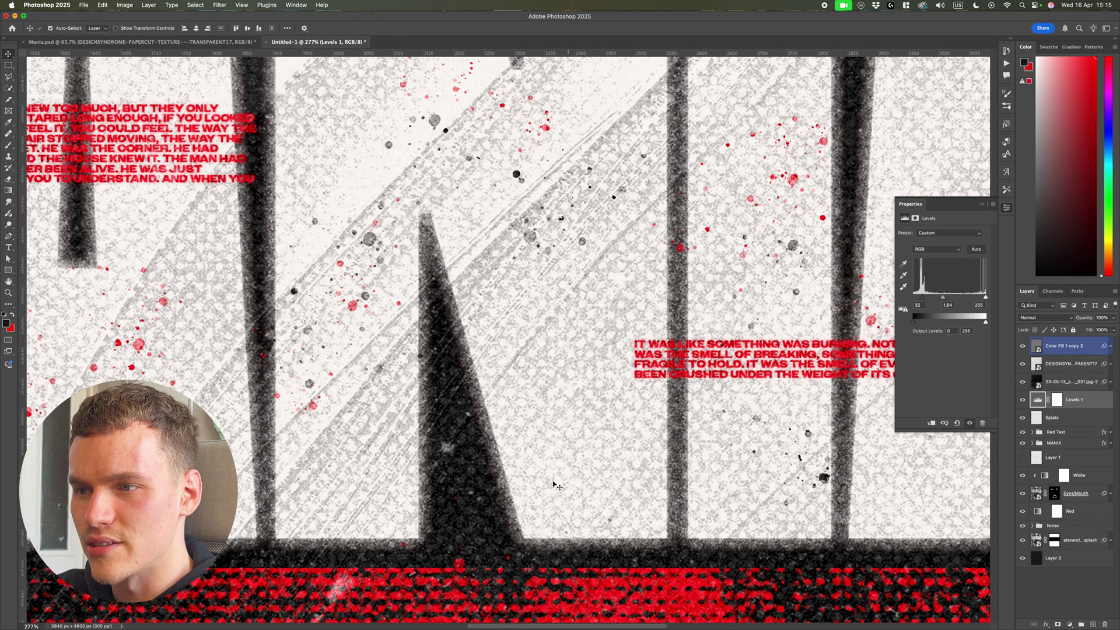
scroll(611, 480, "down", 1)
scroll(611, 479, "up", 3)
scroll(611, 480, "down", 10)
scroll(612, 480, "up", 1)
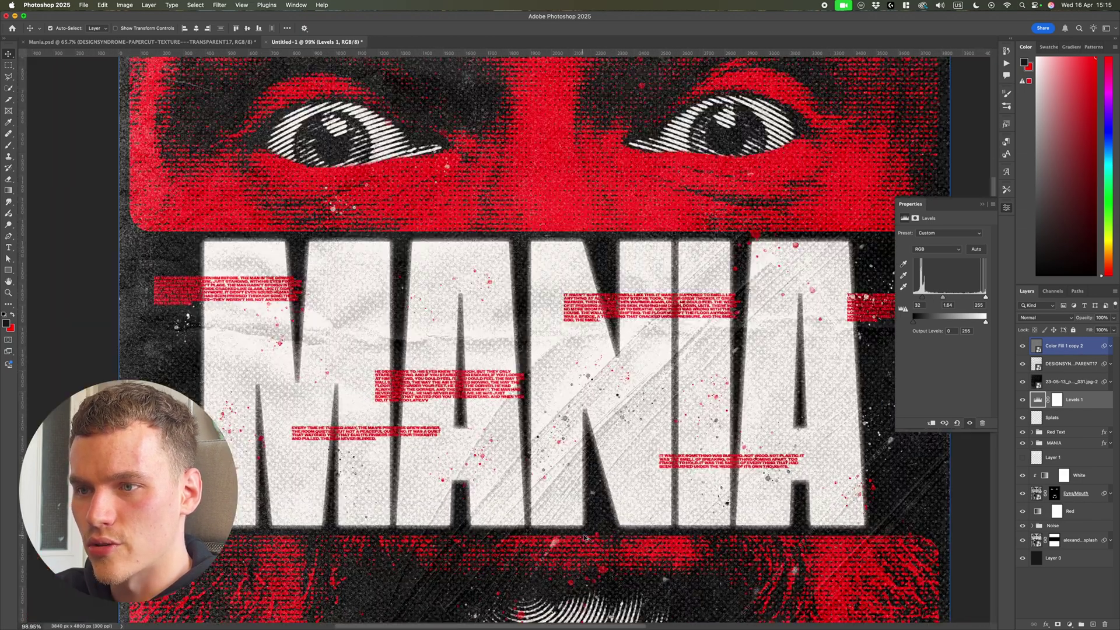
left_click_drag(922, 298, 919, 299)
mouse_move(920, 300)
left_mouse_down()
mouse_move(909, 301)
mouse_move(924, 301)
left_mouse_up()
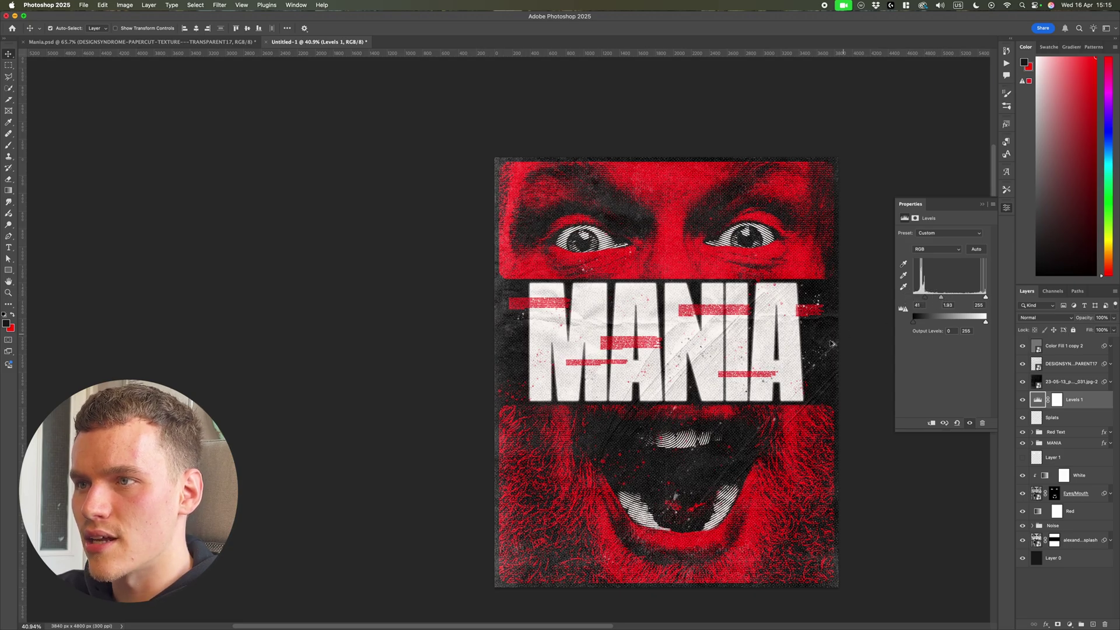
- Lower the white input level of the Levels adjustment layer to 209, deselect it and show the whole poster
scroll(830, 340, "up", 5)
left_click_drag(985, 297, 973, 298)
scroll(794, 307, "down", 5)
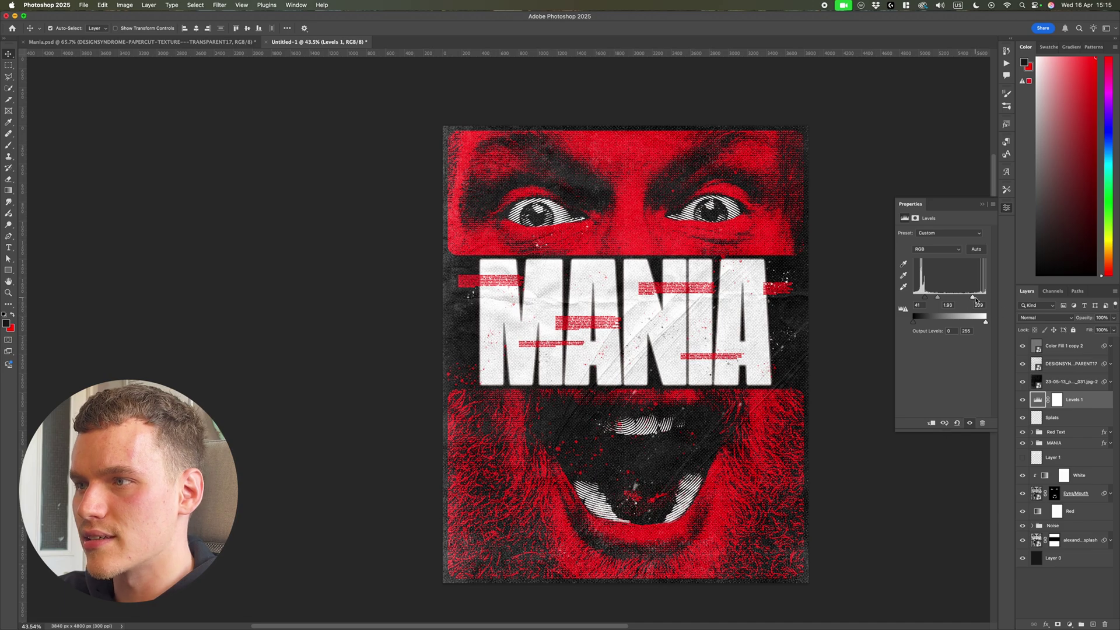
left_click(855, 260)
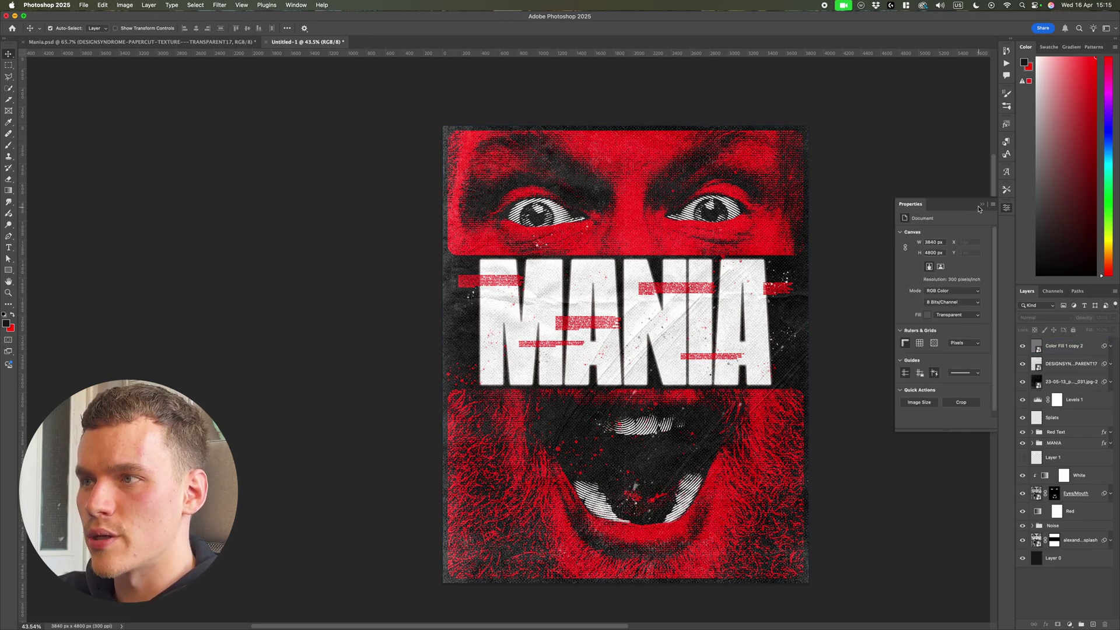
left_click(982, 205)
key("super+0")
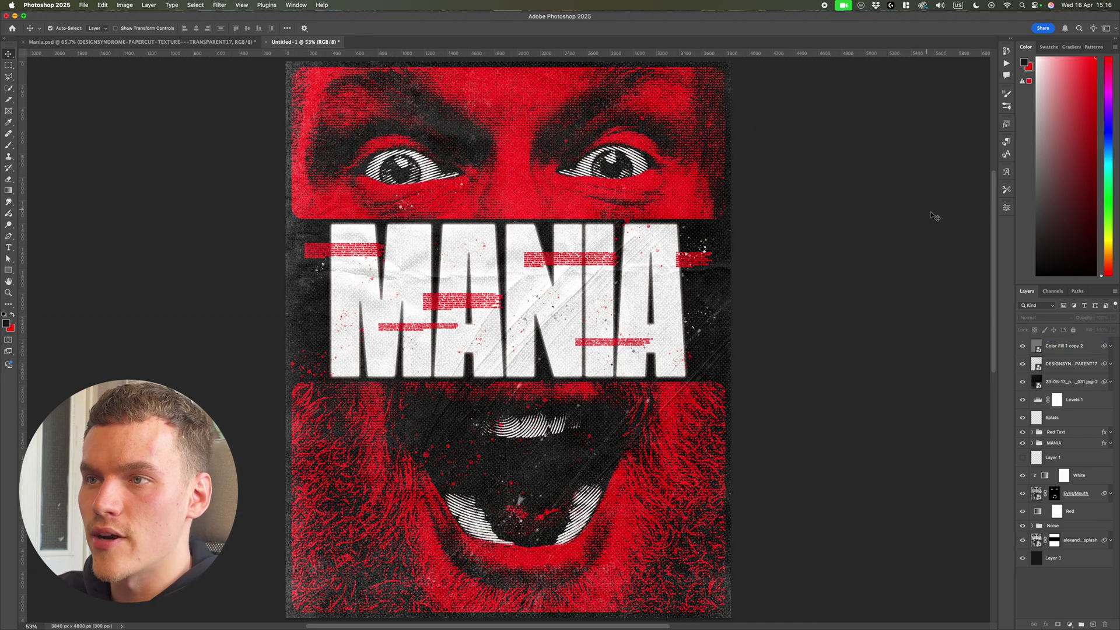